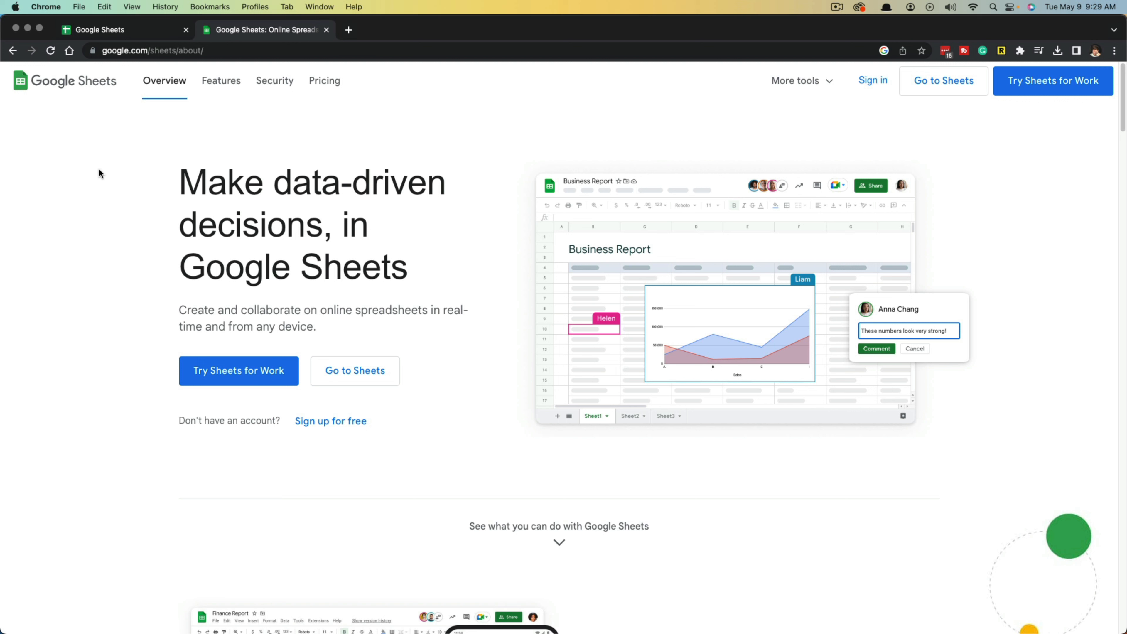
Step: Open Gmail in a new browser tab and find Sheets among the Google apps
left_click(349, 30)
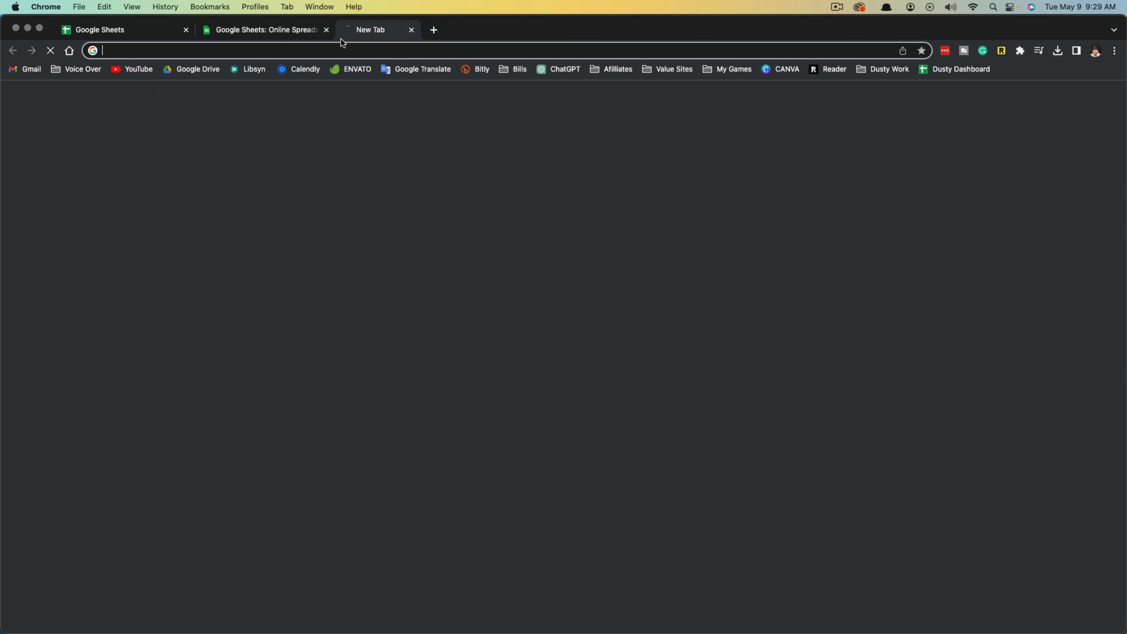
left_click(31, 69)
scroll(980, 316, "down", 2)
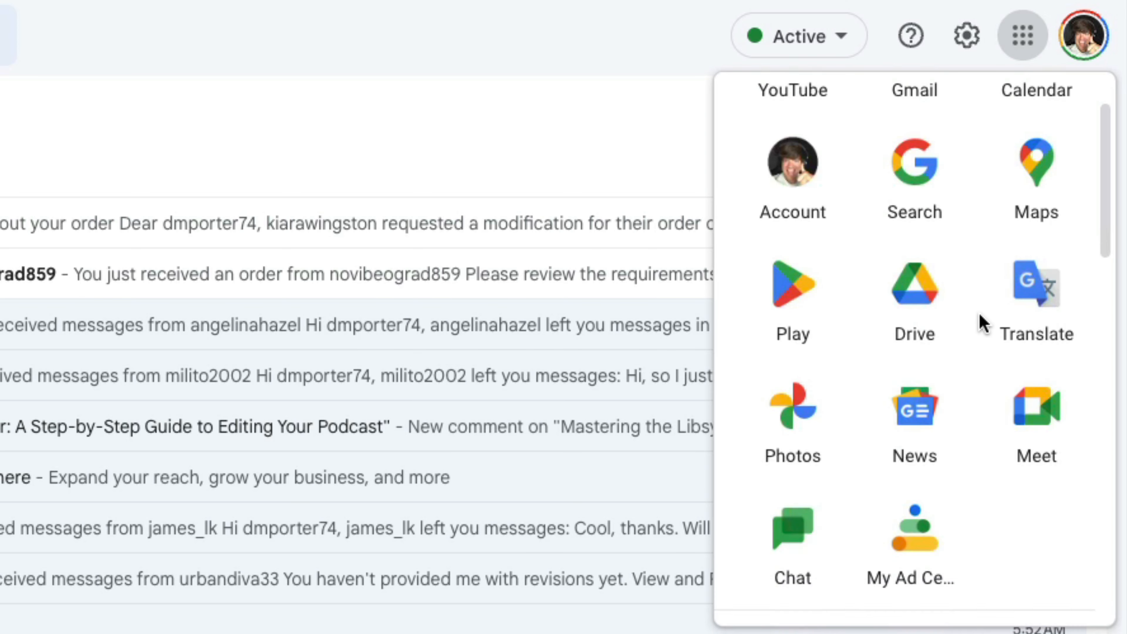
scroll(983, 323, "down", 5)
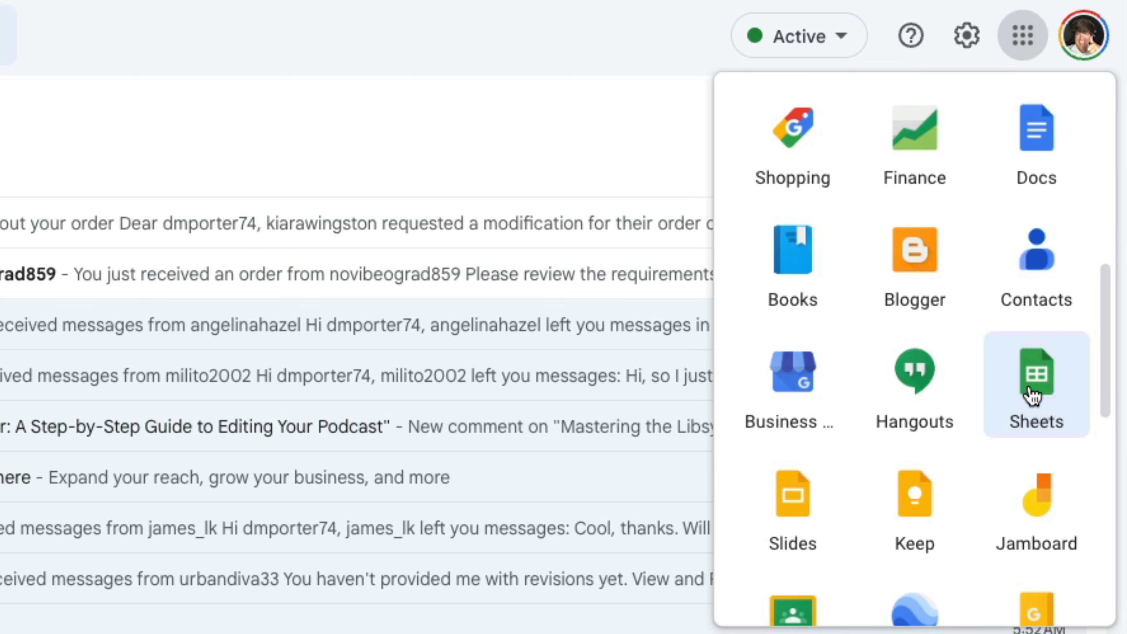
left_click(445, 134)
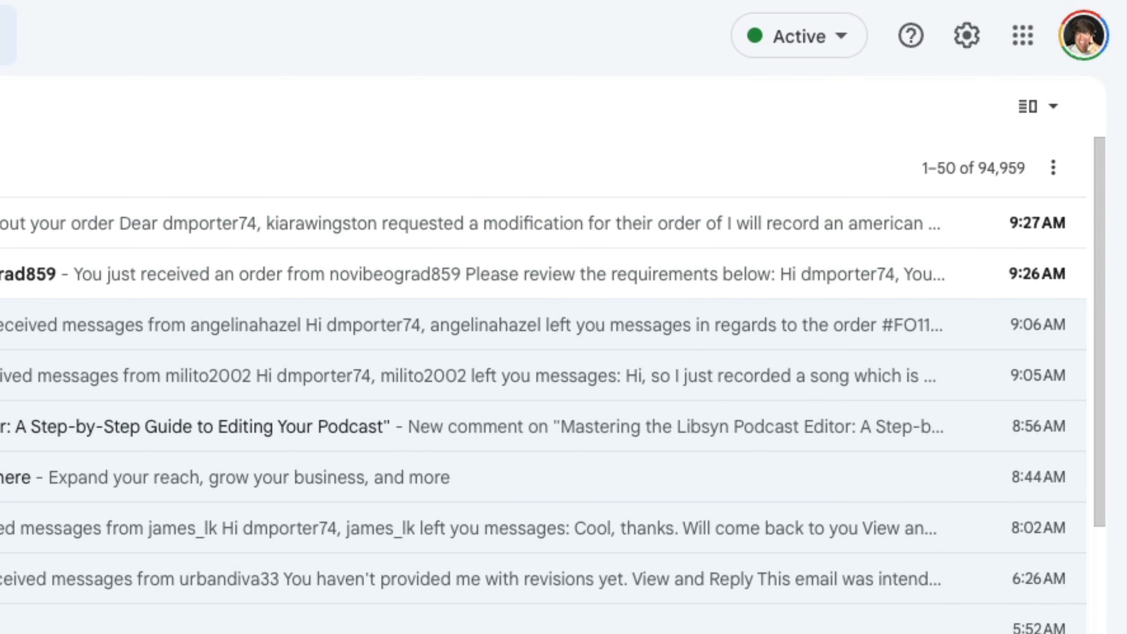
Step: Return to the Google Sheets overview page and open the Sheets home page from it
left_click(121, 30)
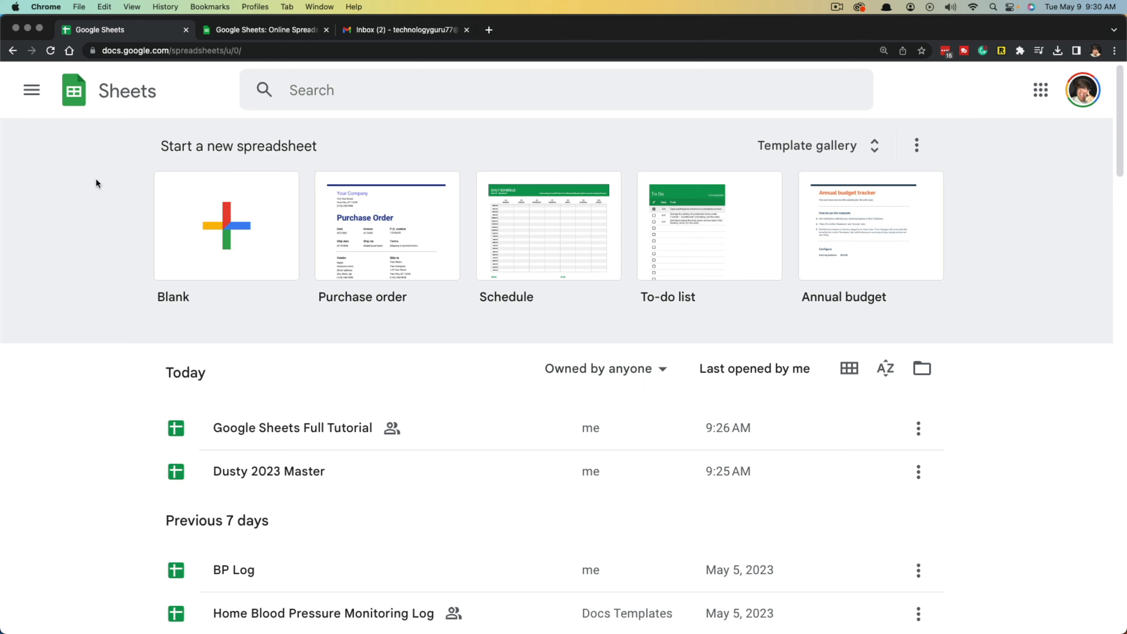
key("ctrl+Tab")
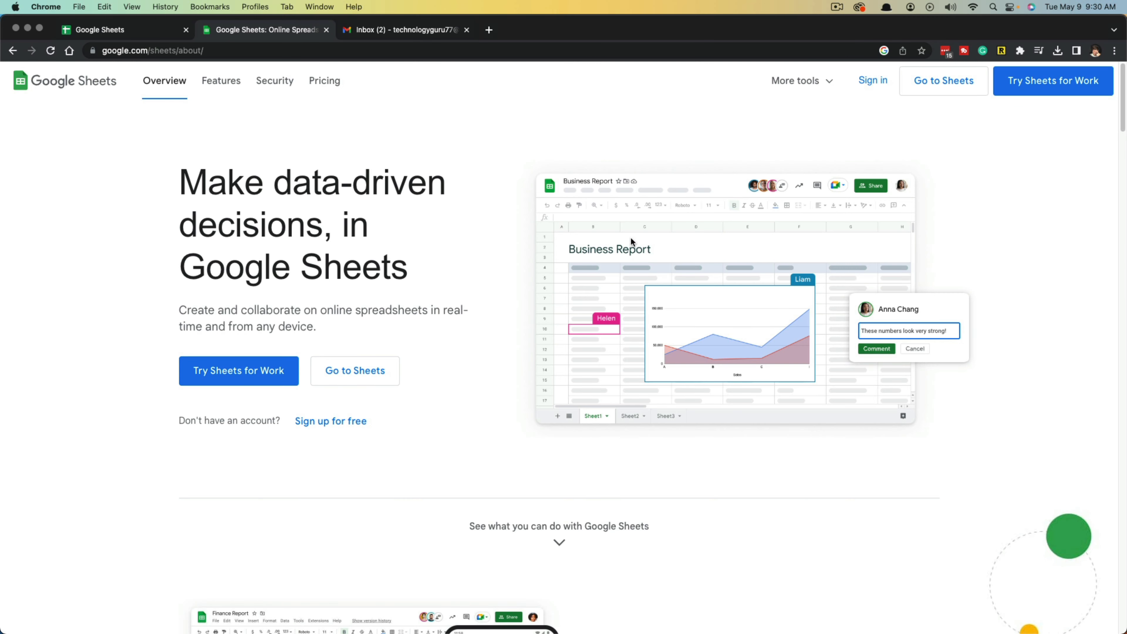
left_click(943, 81)
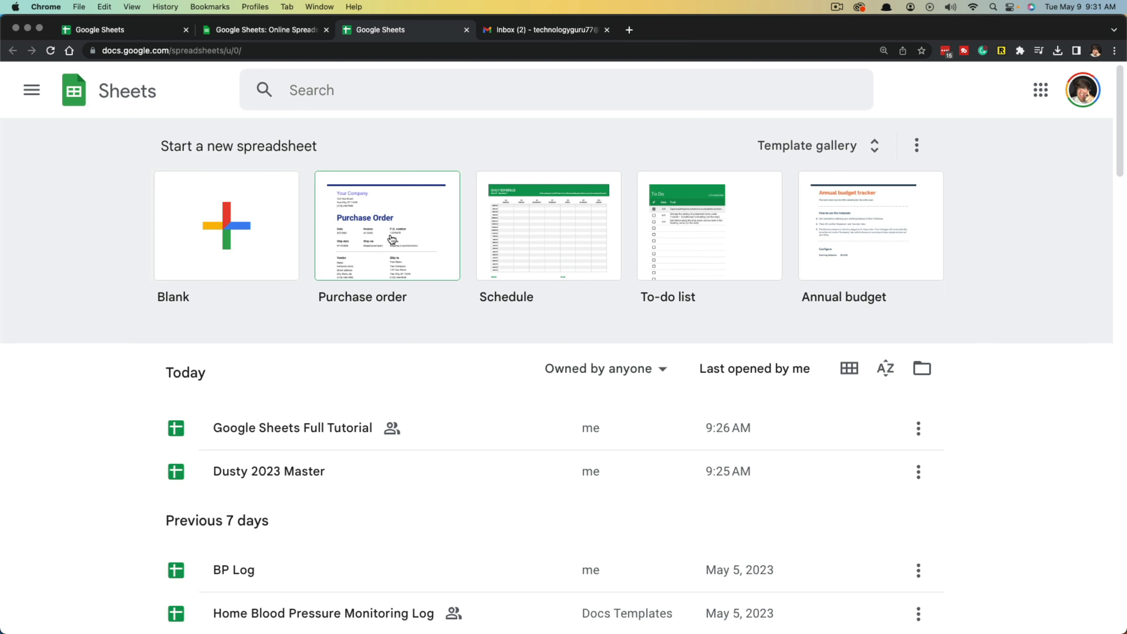
Step: Browse the template gallery, create a spreadsheet from the Personal section's Schedule template, and look over its daily schedule
left_click(819, 148)
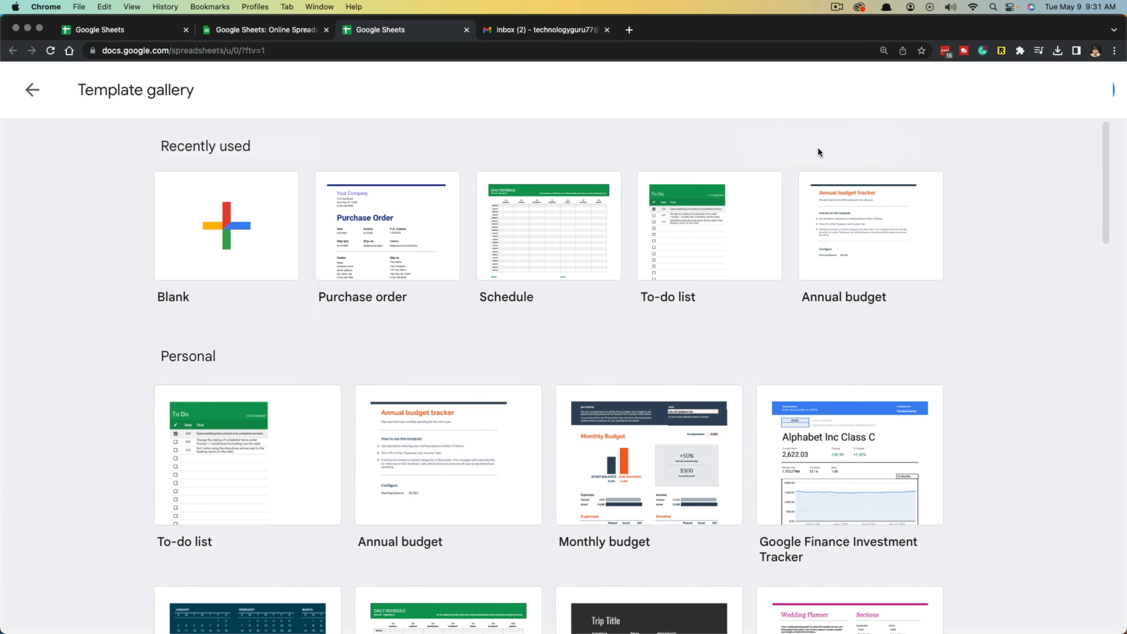
scroll(376, 306, "down", 5)
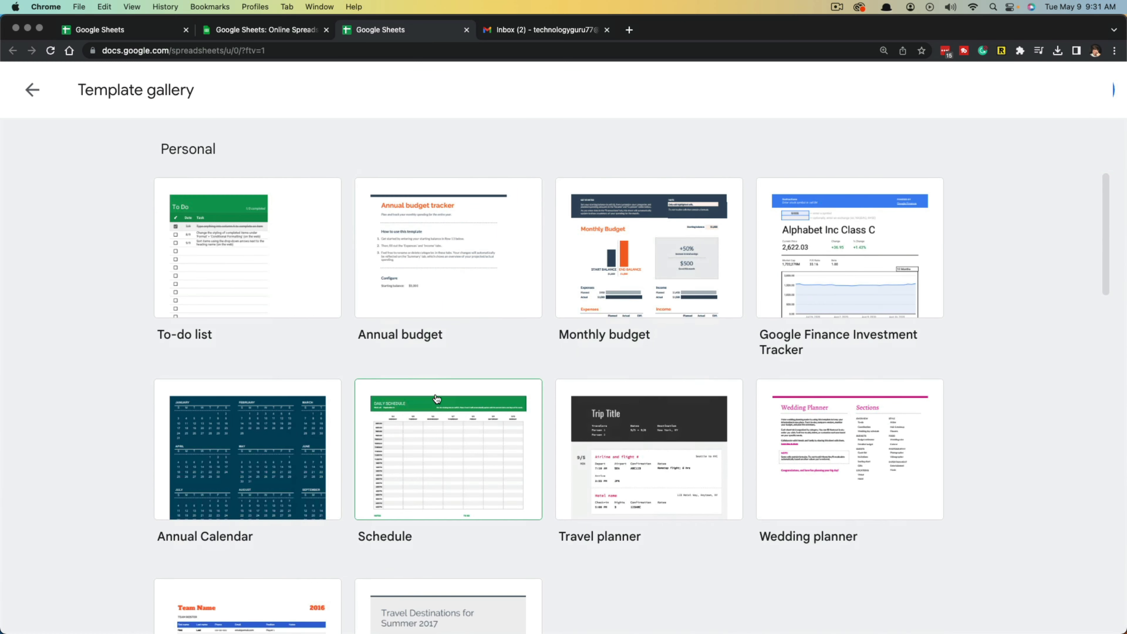
scroll(436, 399, "down", 5)
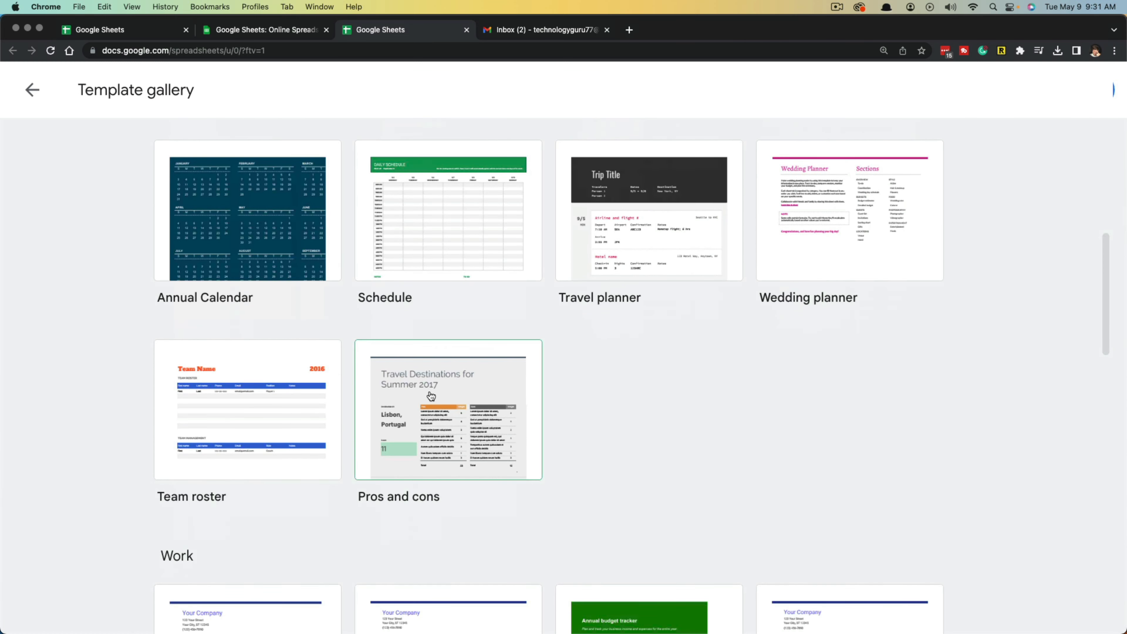
scroll(430, 396, "up", 2)
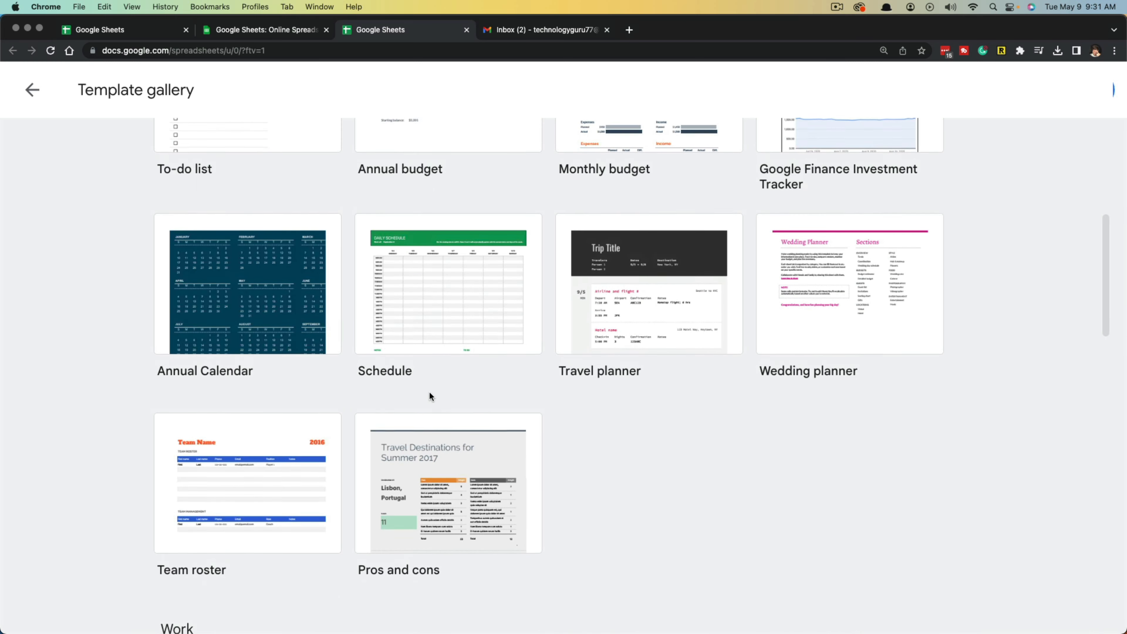
scroll(429, 390, "up", 2)
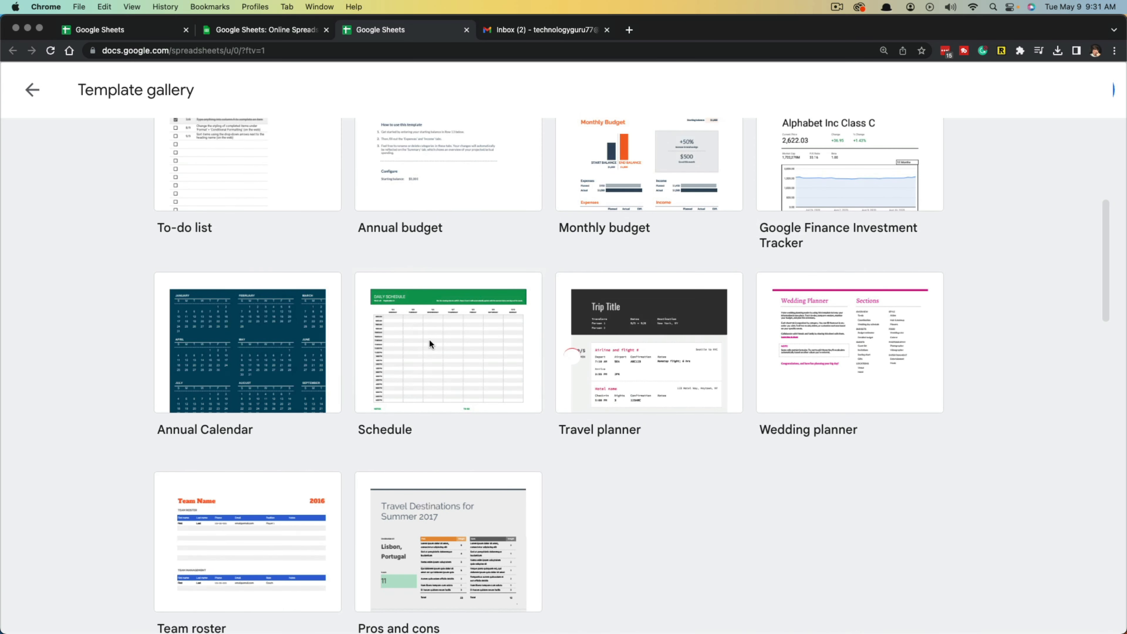
left_click(398, 399)
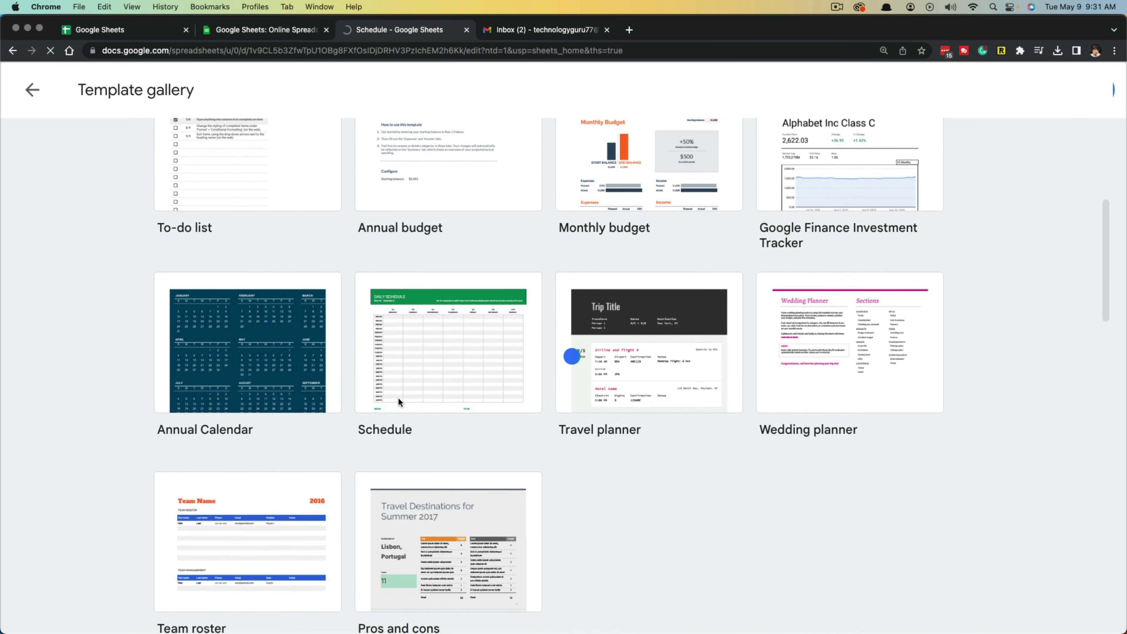
scroll(397, 397, "down", 4)
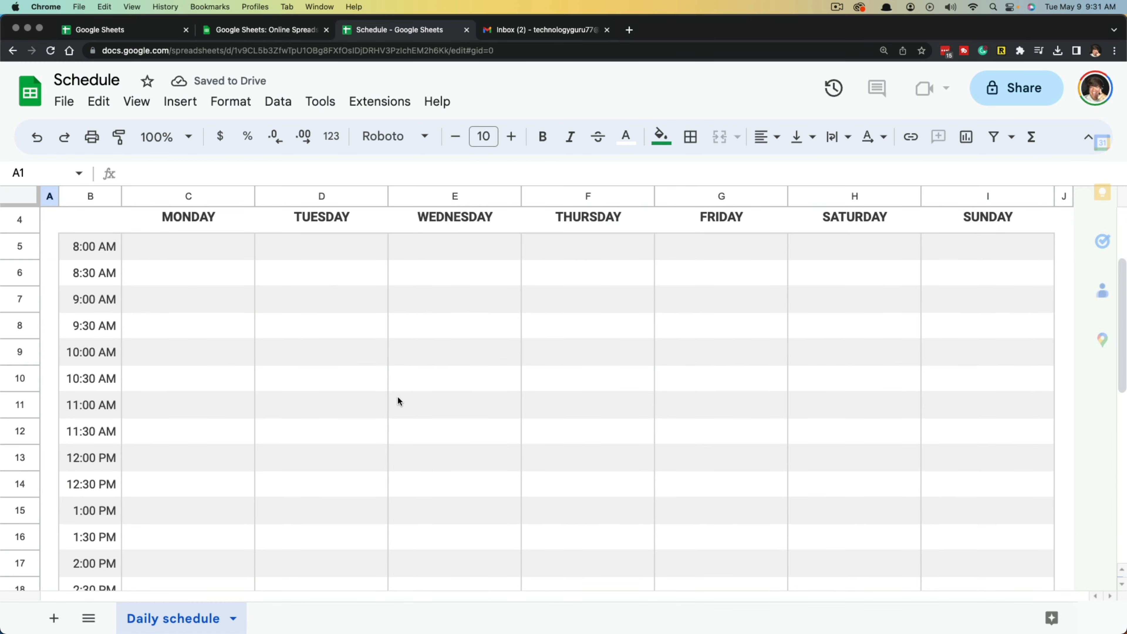
scroll(397, 396, "up", 3)
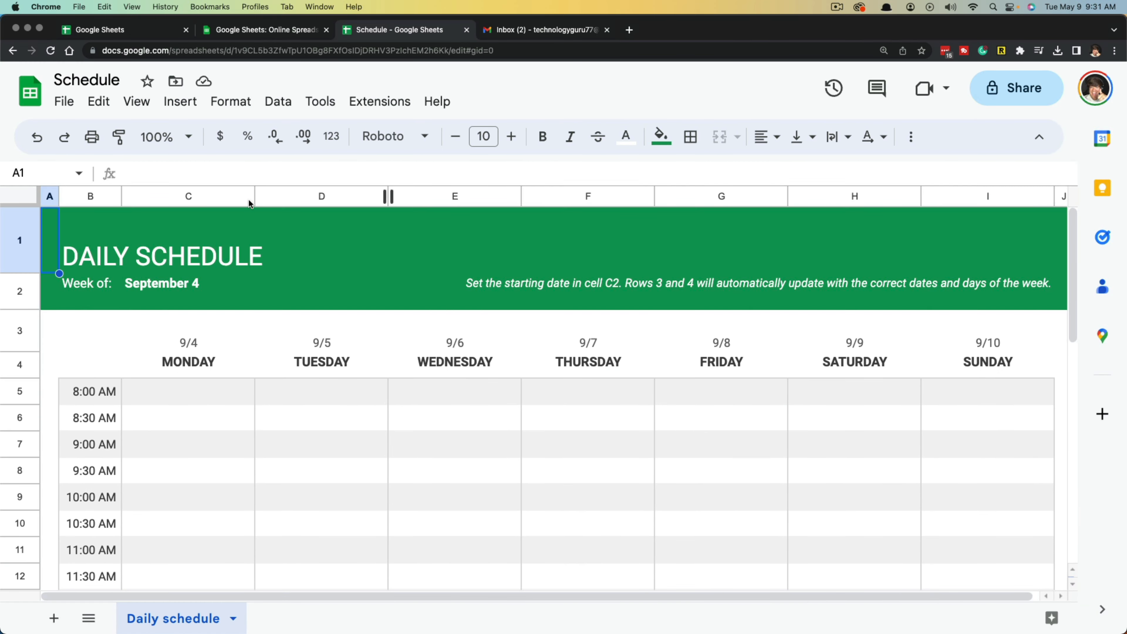
Step: Reopen the Sheets home page from the Google Sheets overview page and close all the other browser tabs
left_click(268, 30)
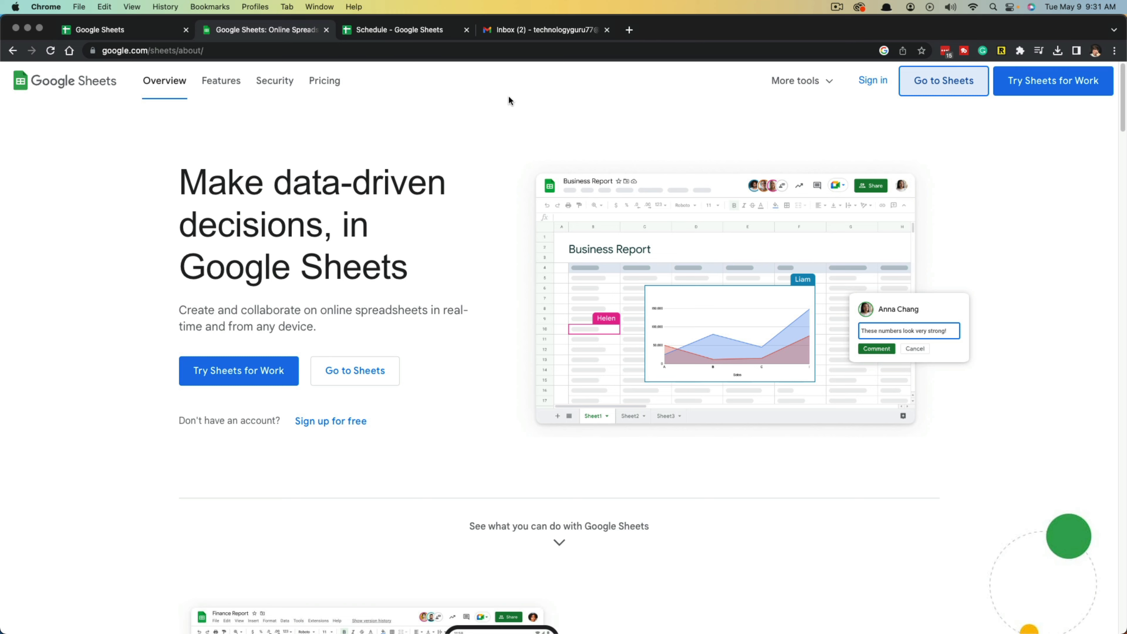
left_click(941, 80)
middle_click(542, 33)
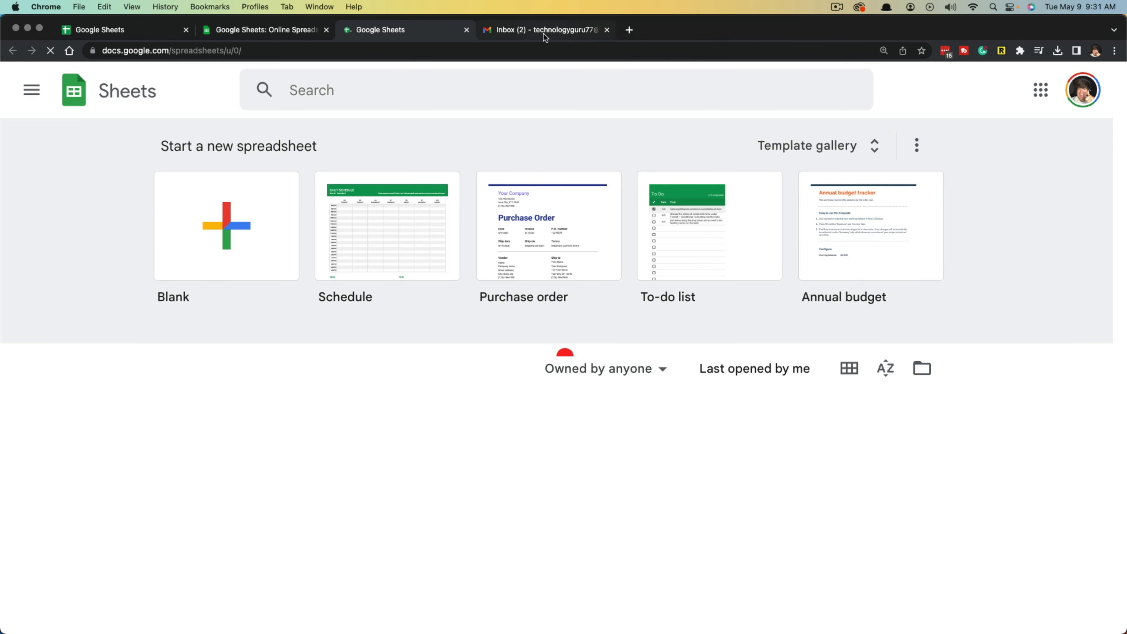
middle_click(543, 33)
middle_click(125, 35)
middle_click(122, 36)
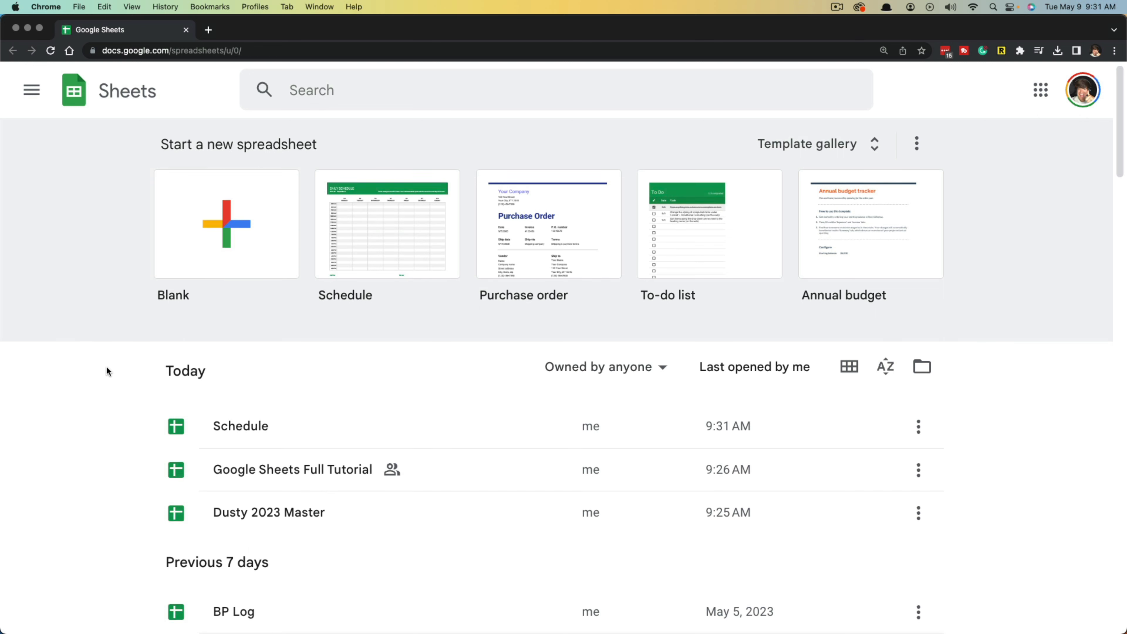
Step: Look through the list of recently opened spreadsheets on the Sheets home page
scroll(107, 366, "down", 1)
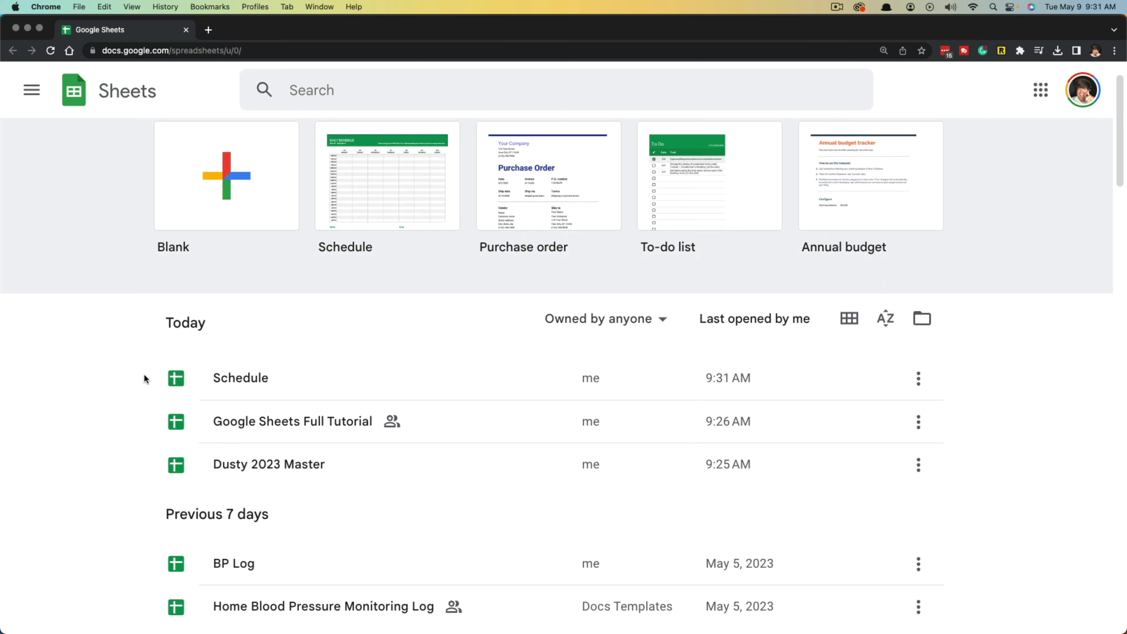
scroll(143, 377, "down", 2)
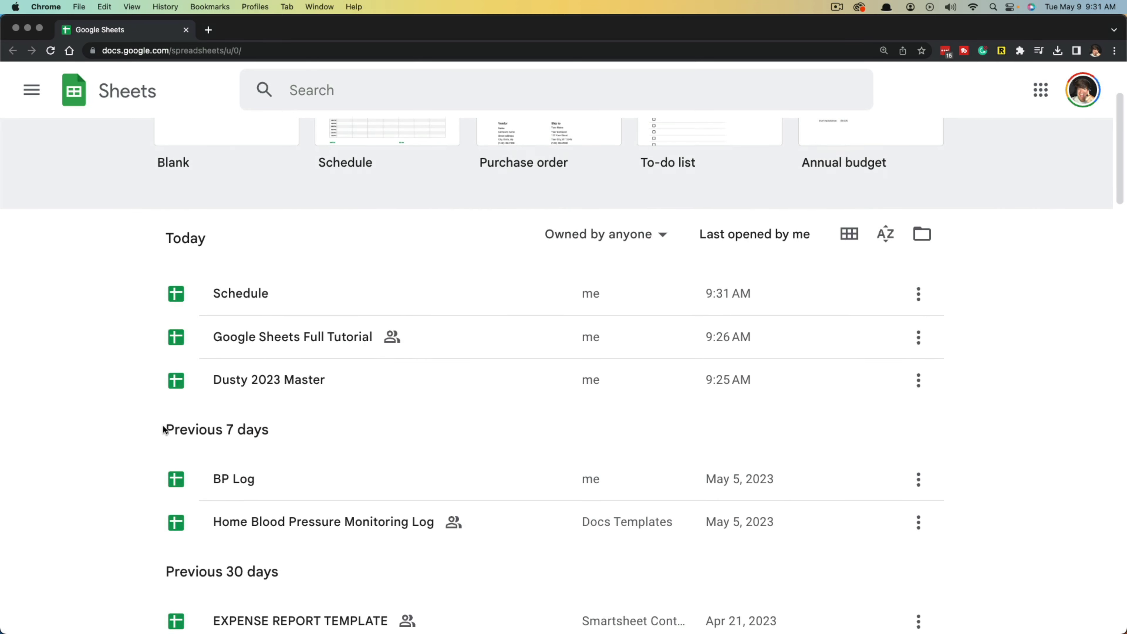
scroll(163, 425, "up", 2)
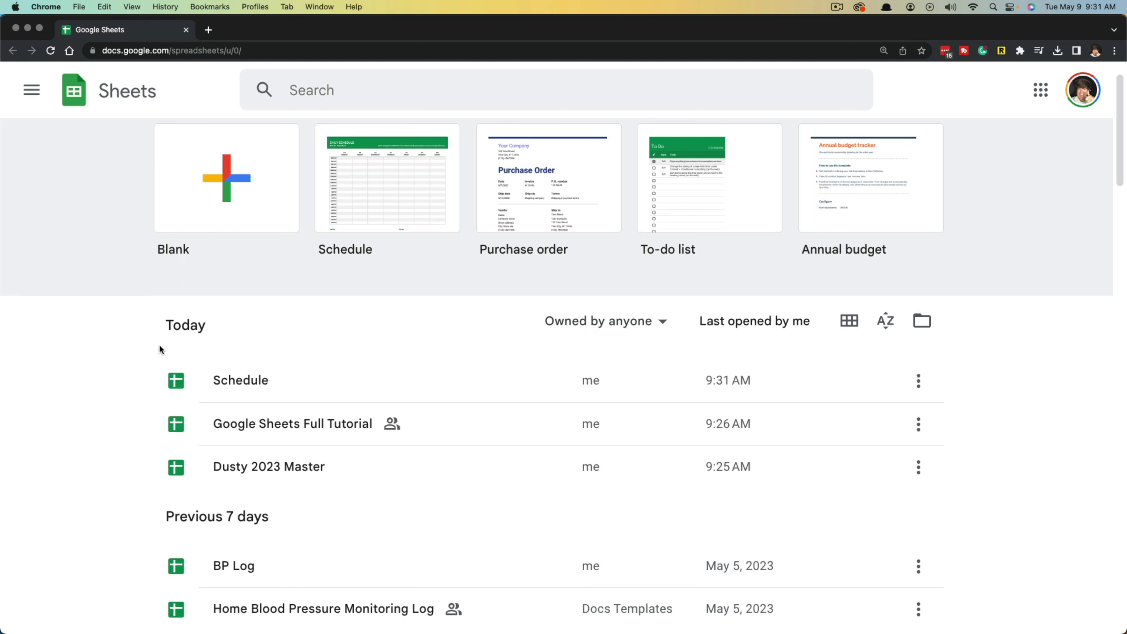
scroll(140, 372, "up", 1)
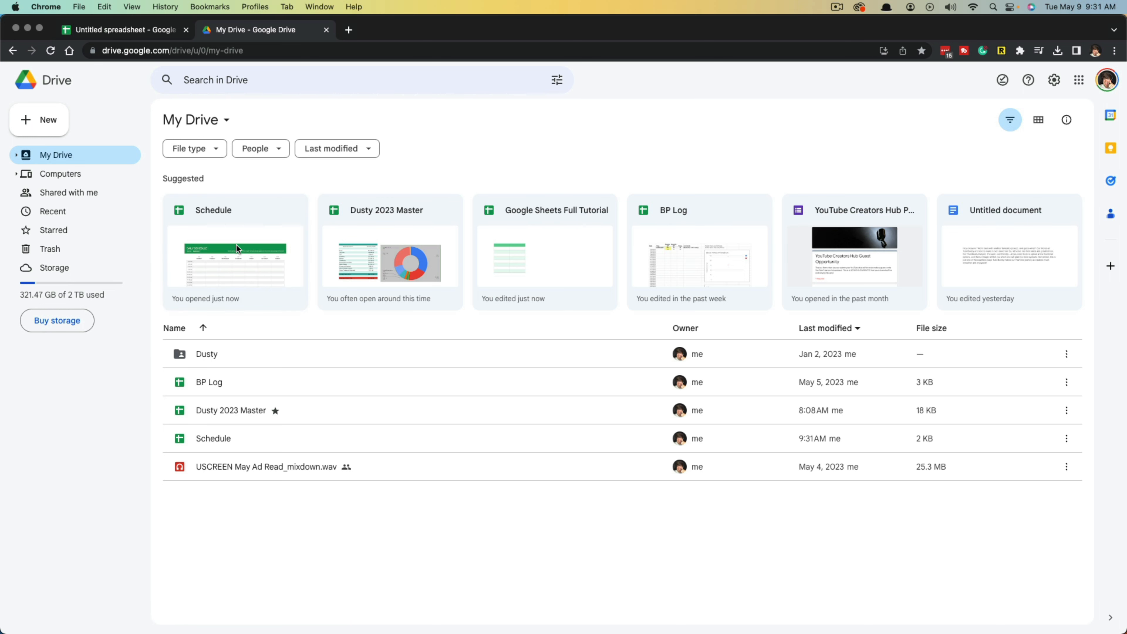
Step: Show the choices for creating a new Google Sheets file in Google Drive
left_click(49, 122)
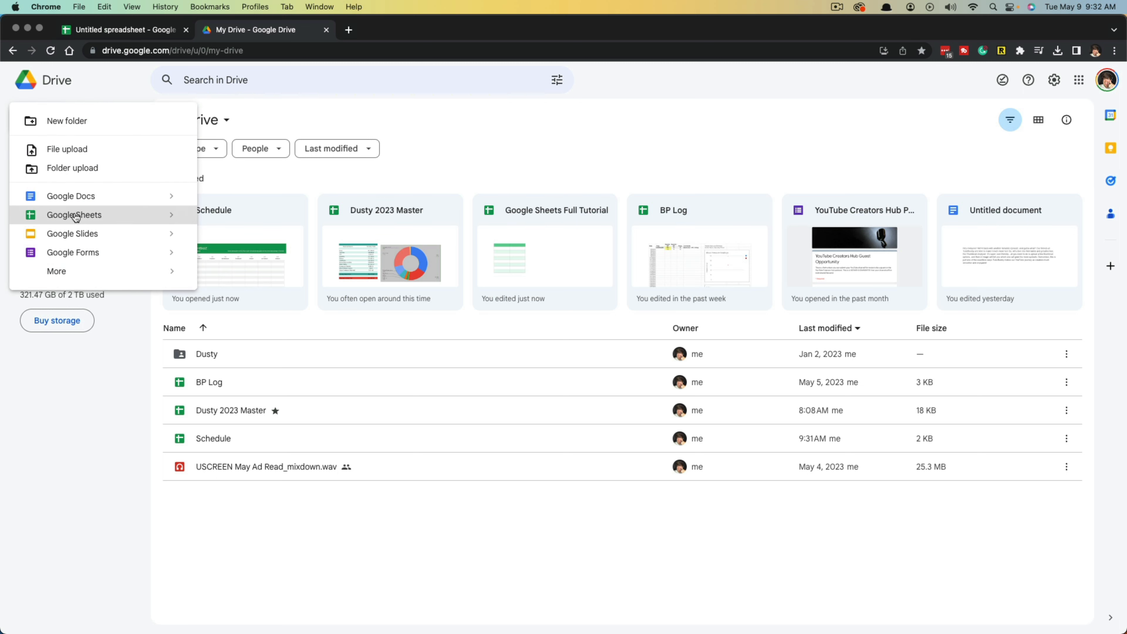
mouse_move(171, 217)
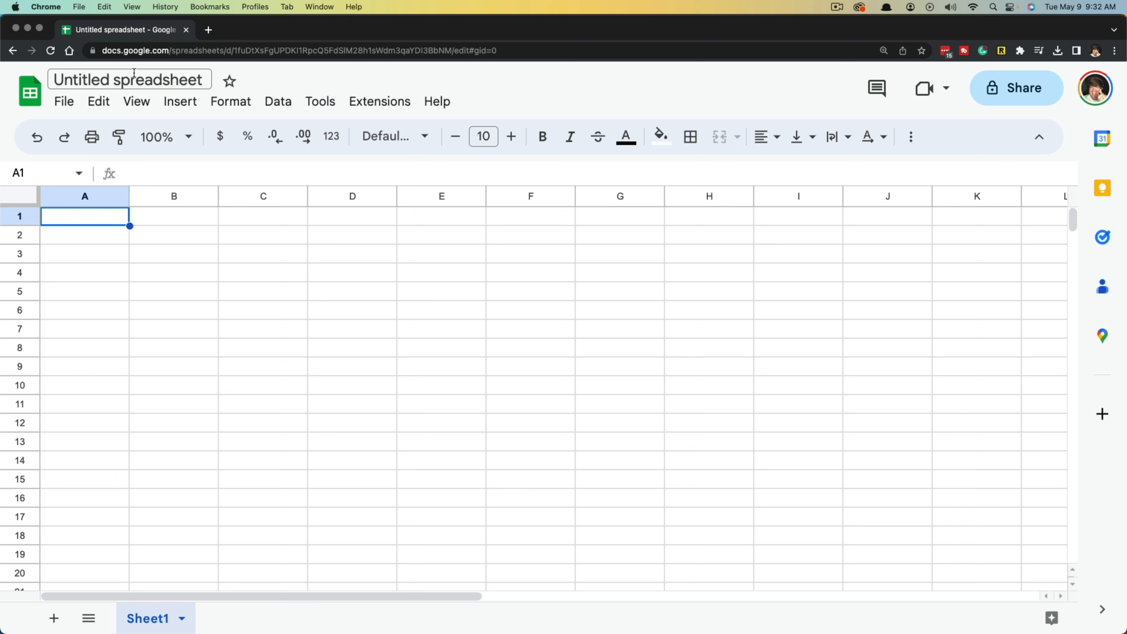
Step: Rename the untitled spreadsheet as "Total Sales For 2023"
left_click(82, 80)
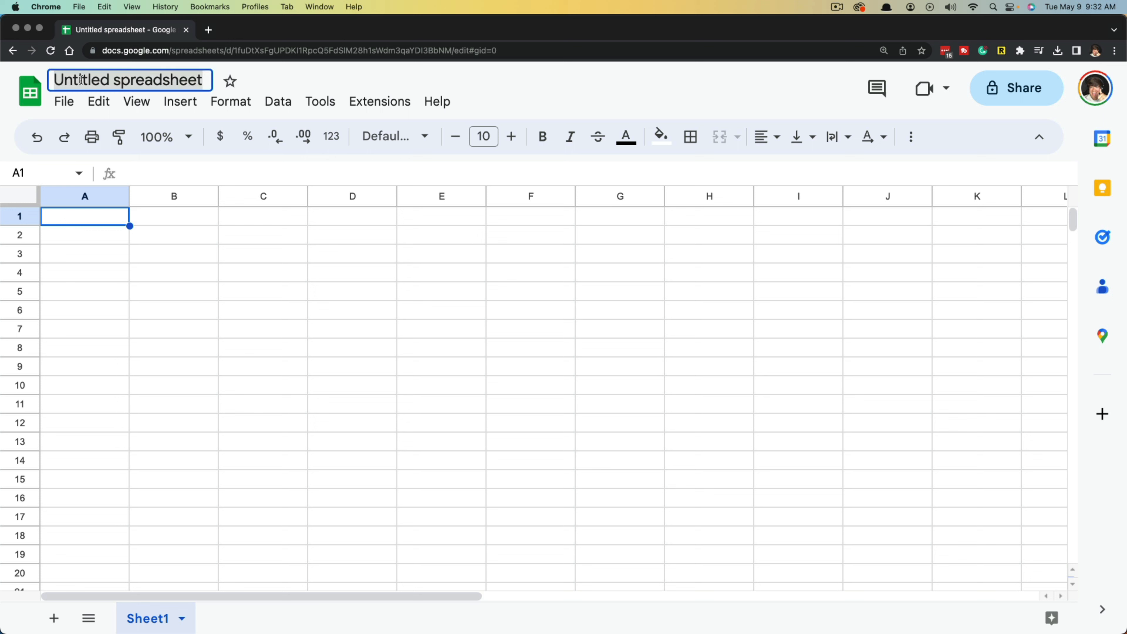
left_click(81, 79)
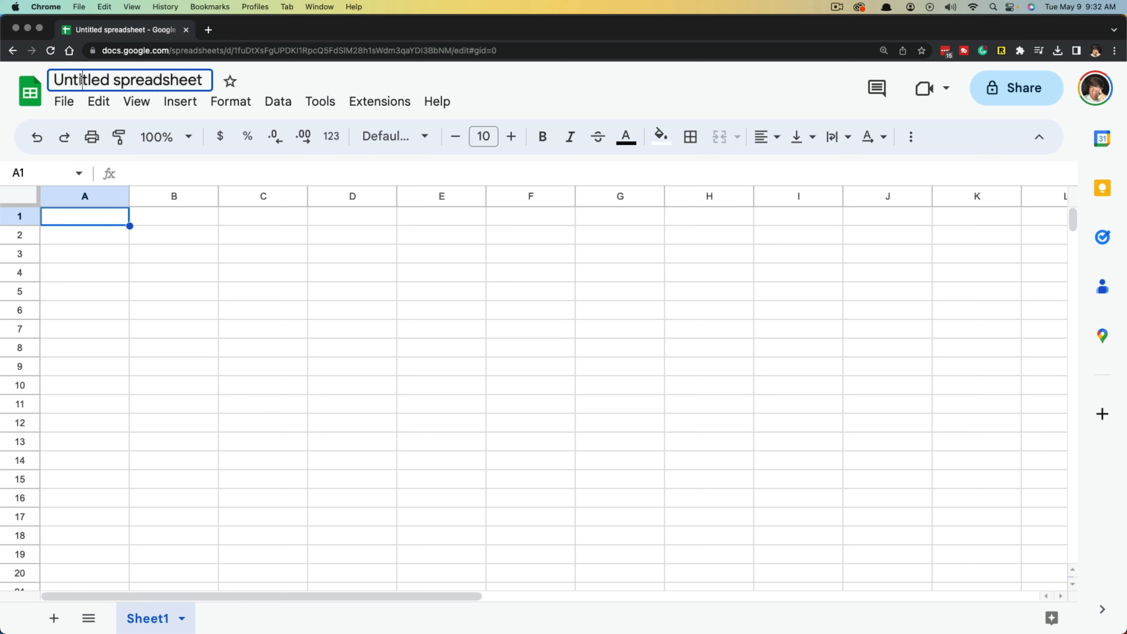
double_click(98, 79)
triple_click(99, 80)
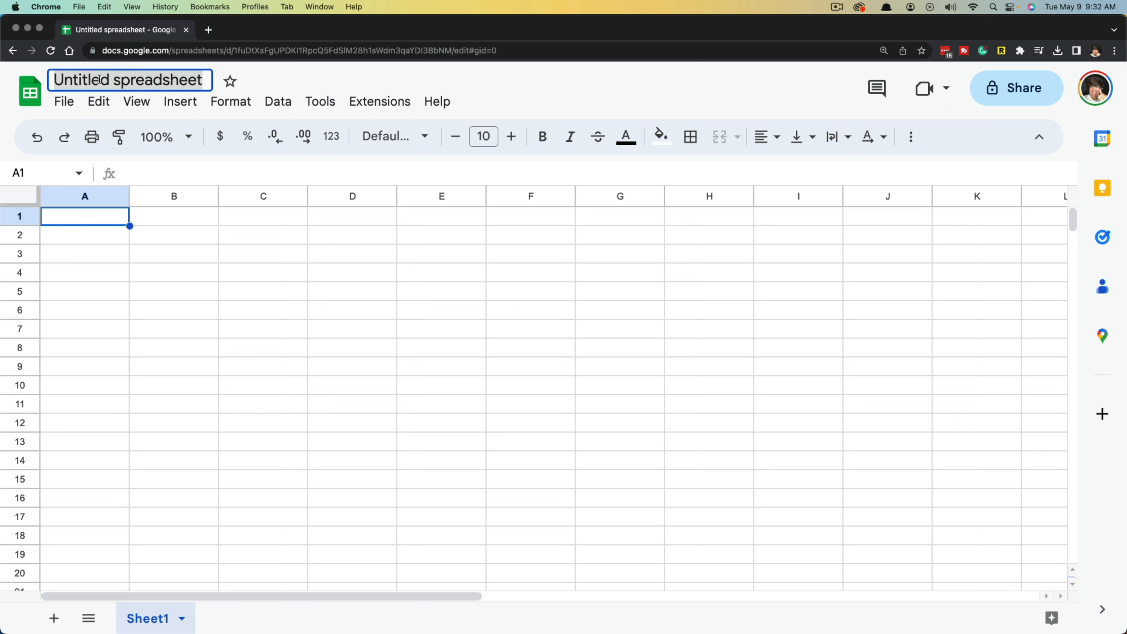
type("Total Sales For 2023")
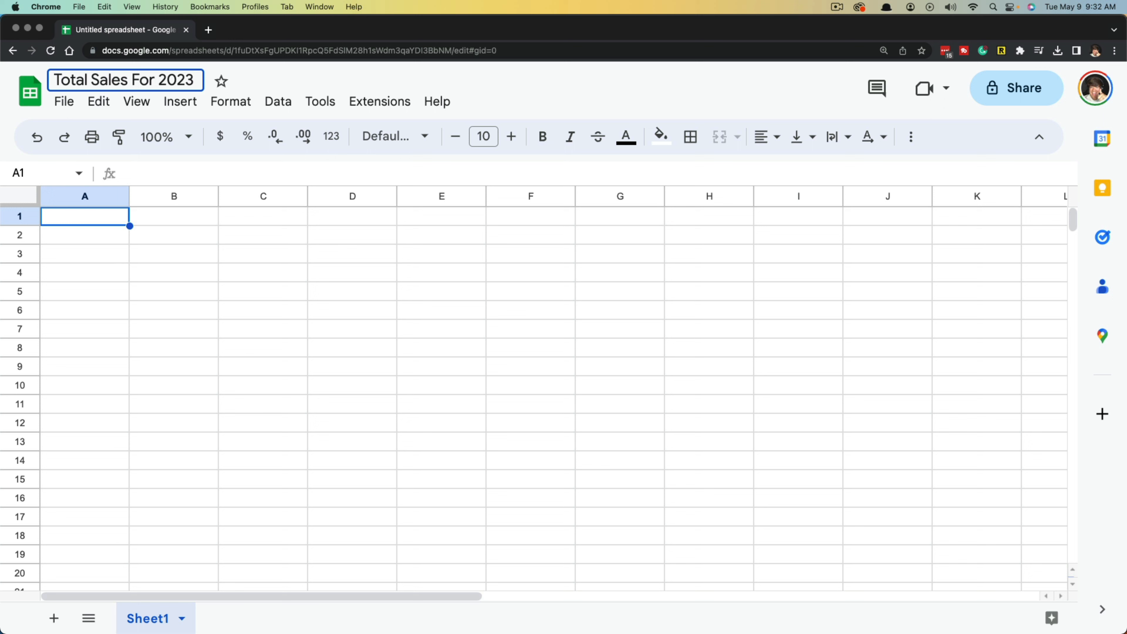
key("Return")
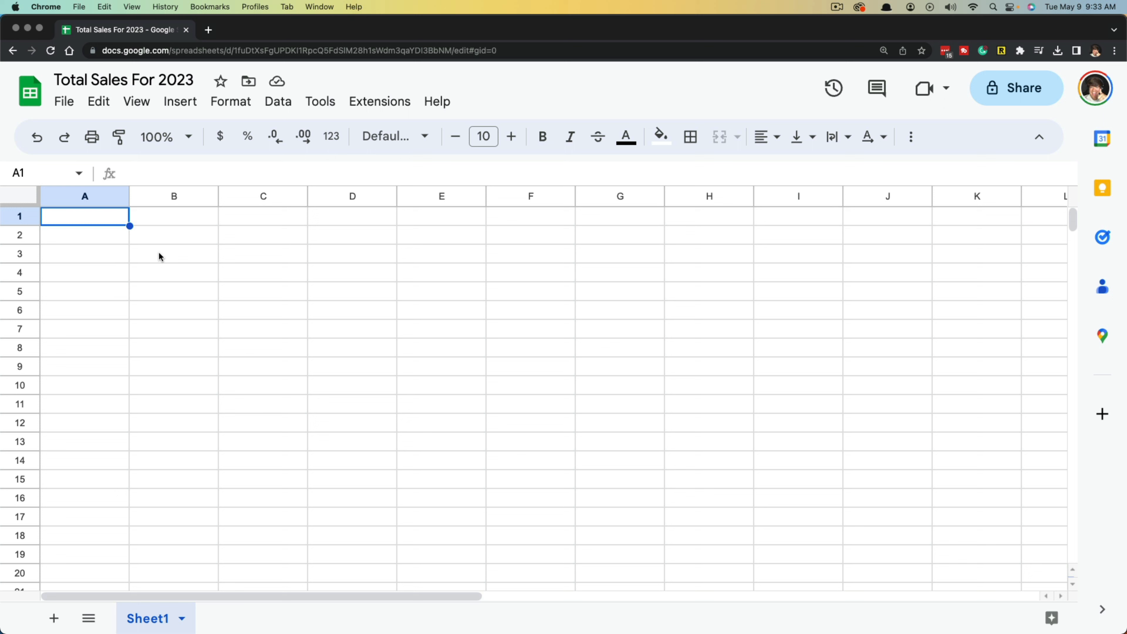
Step: Star the spreadsheet and check for it among Google Drive's starred files, closing Drive when done
left_click(218, 85)
left_click(208, 30)
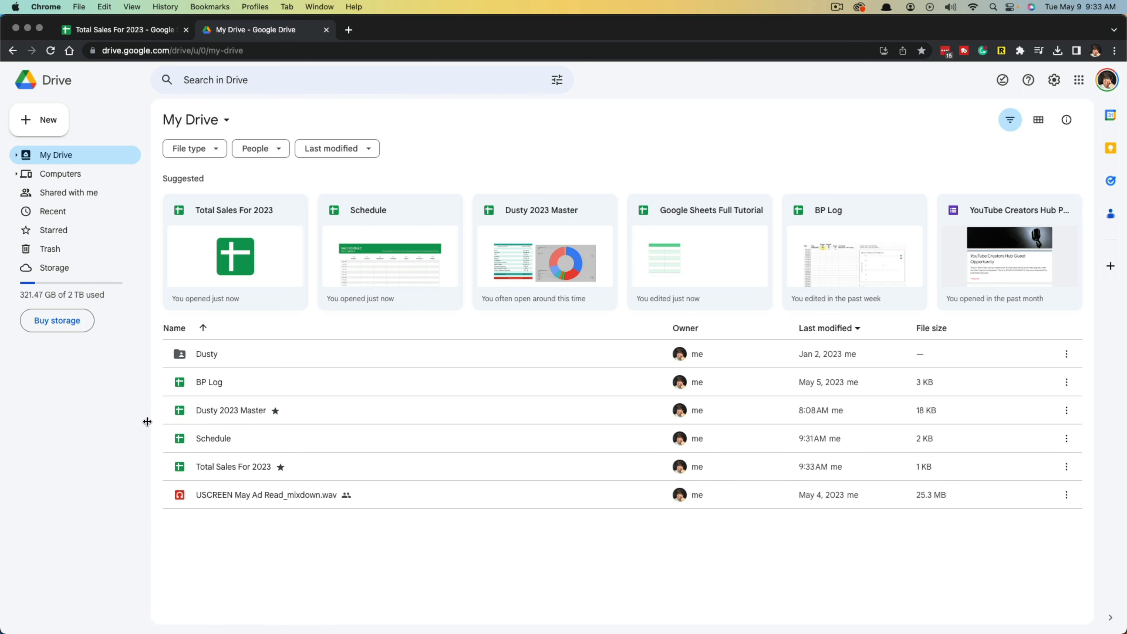
left_click(54, 230)
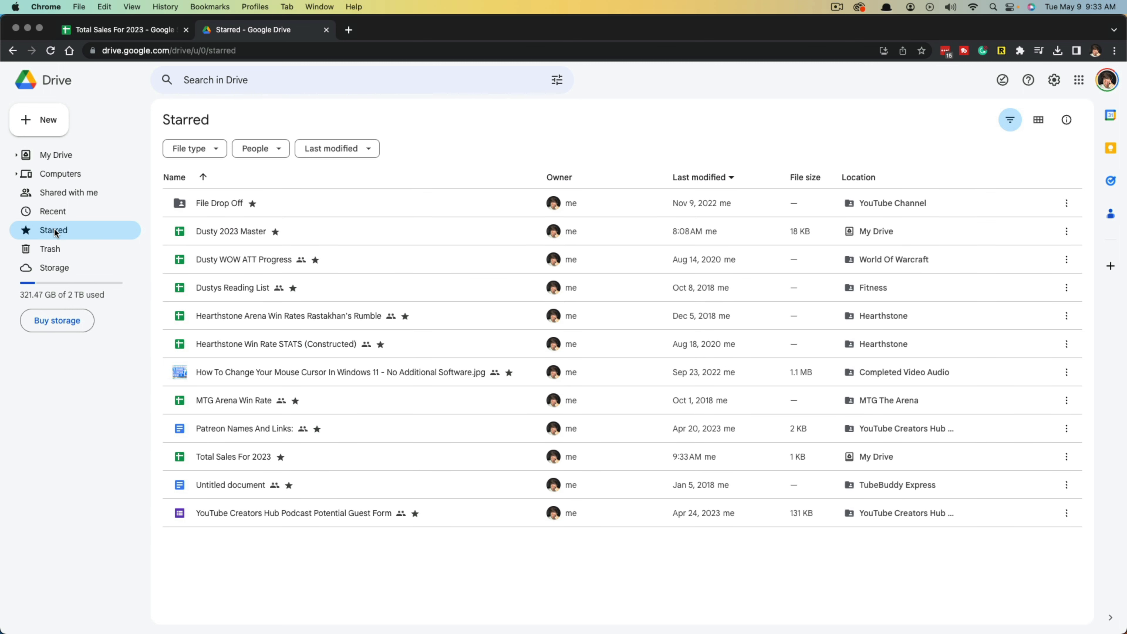
left_click(56, 155)
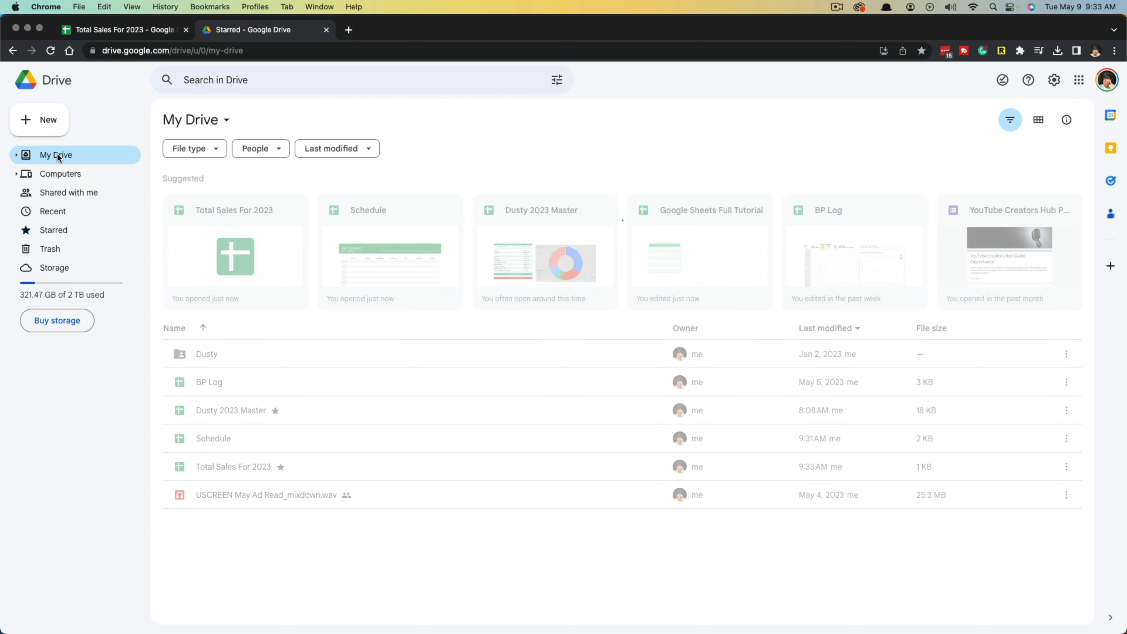
middle_click(241, 32)
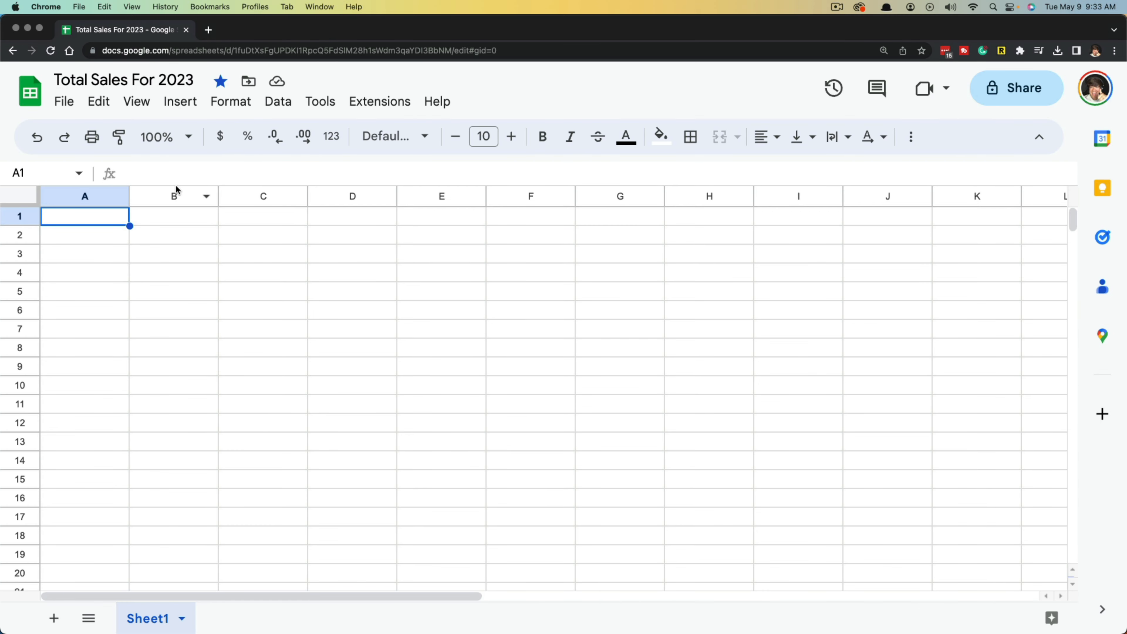
Step: Review the My Drive locations for moving the spreadsheet without moving it, and check its Drive saving and offline status
left_click(249, 82)
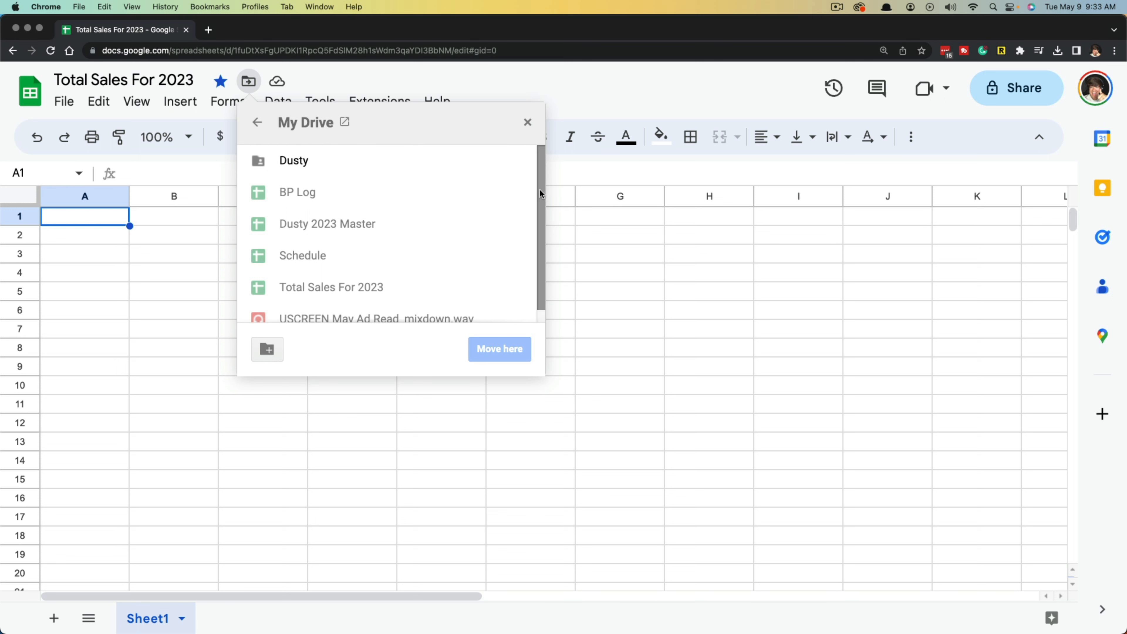
mouse_move(540, 189)
left_mouse_down()
mouse_move(542, 234)
mouse_move(542, 171)
left_mouse_up()
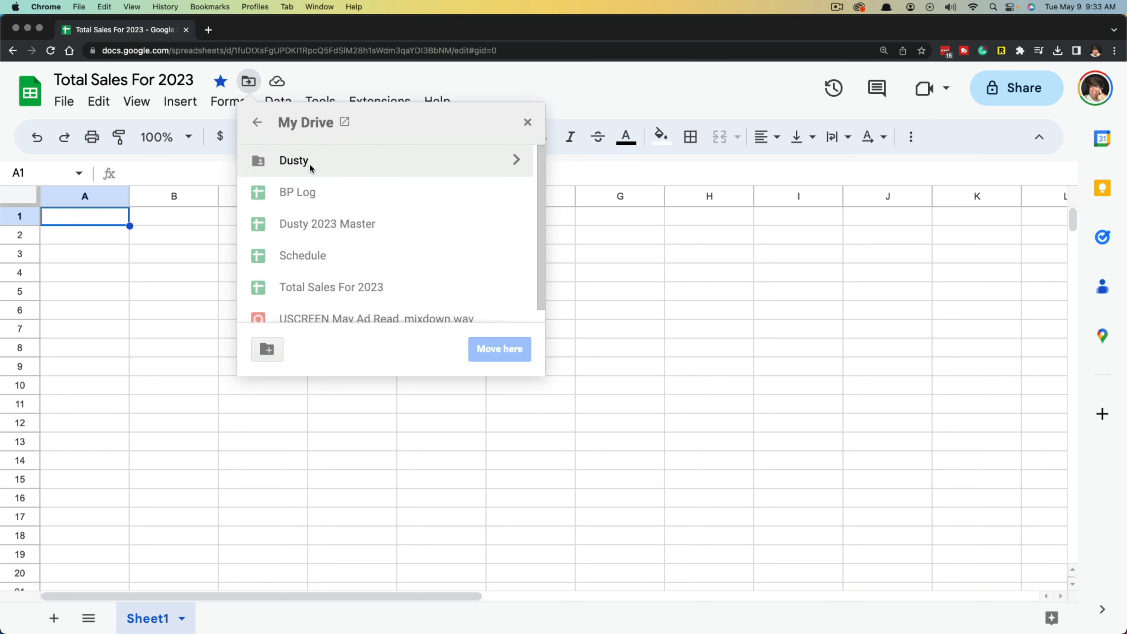
left_click(528, 122)
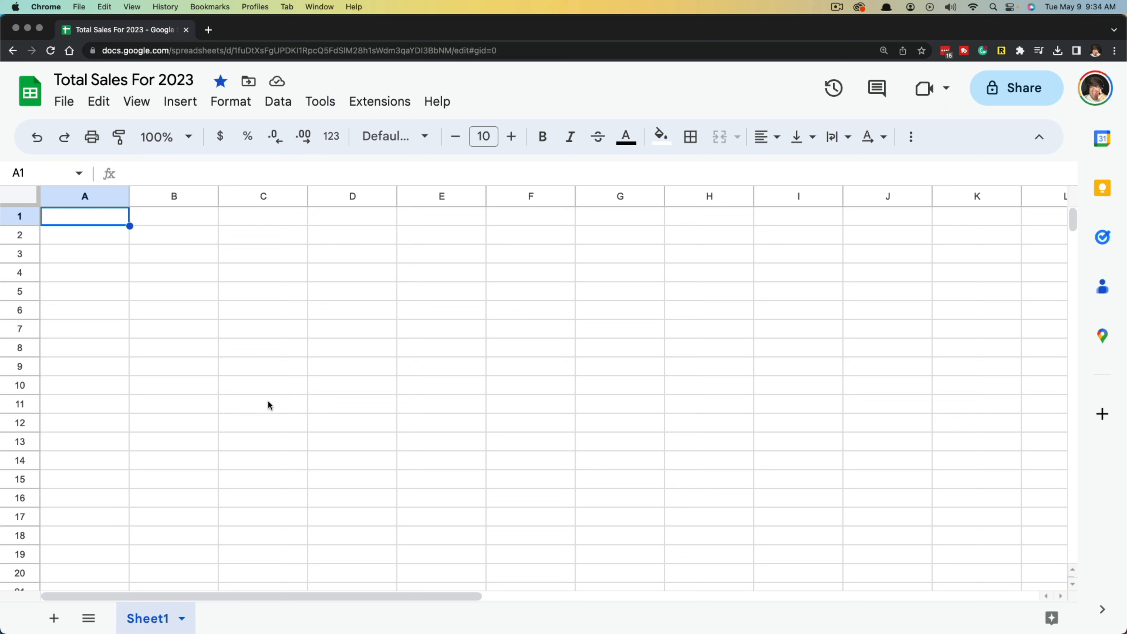
left_click(283, 84)
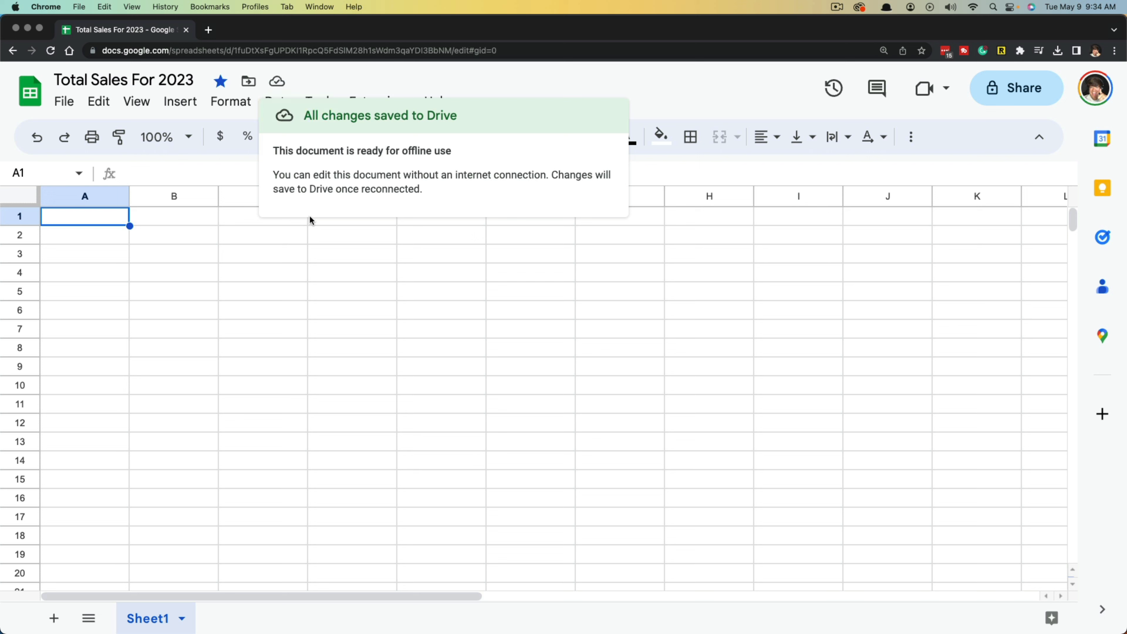
left_click(328, 294)
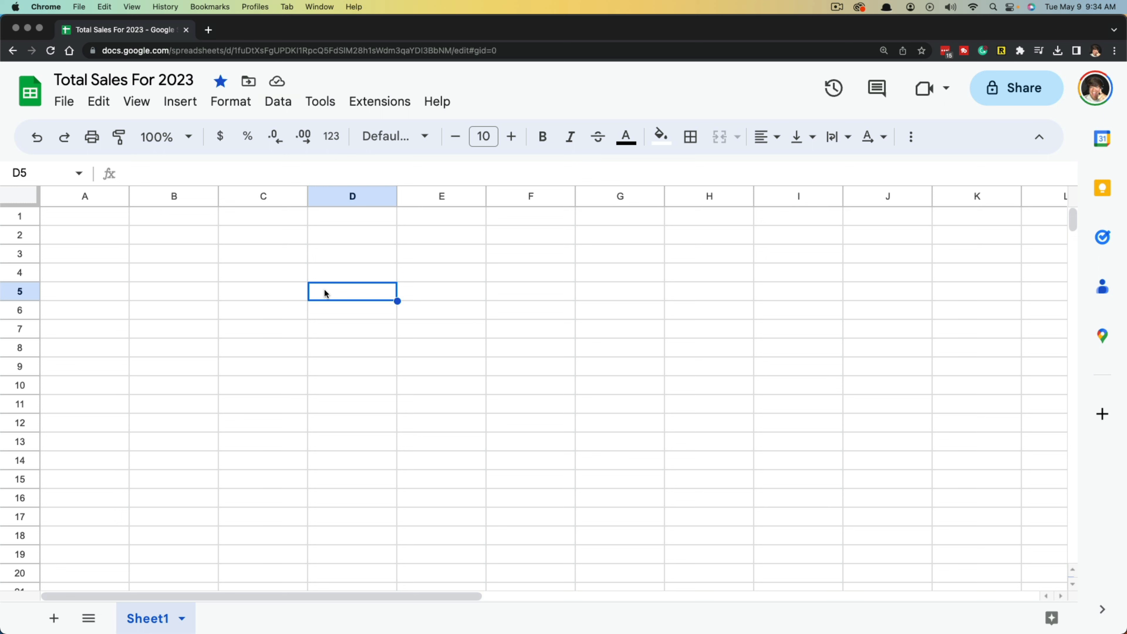
Step: Examine the empty grid's lettered columns, numbered rows and individual cells, finishing on cell C5
left_click_drag(71, 197, 460, 198)
left_click(352, 310)
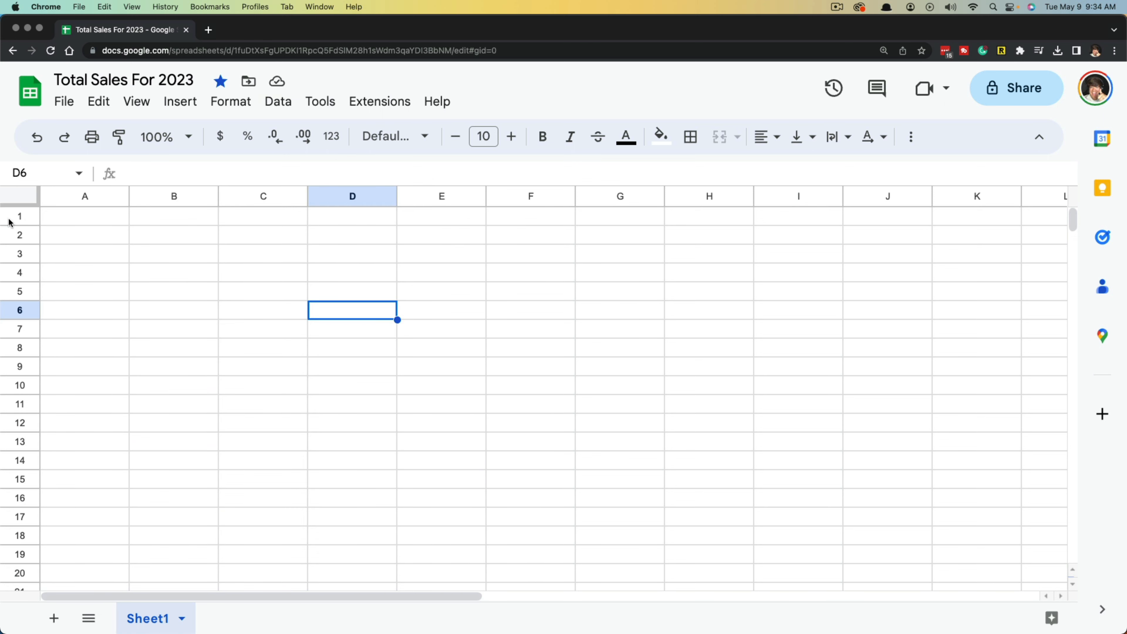
left_click_drag(12, 222, 20, 402)
left_click(304, 392)
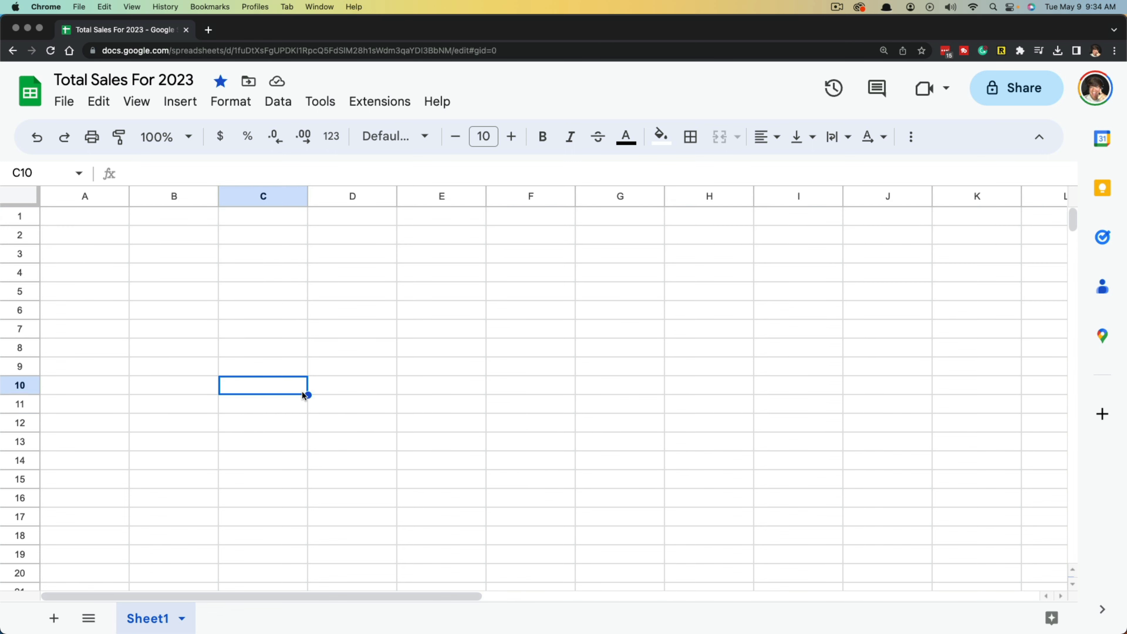
left_click(186, 315)
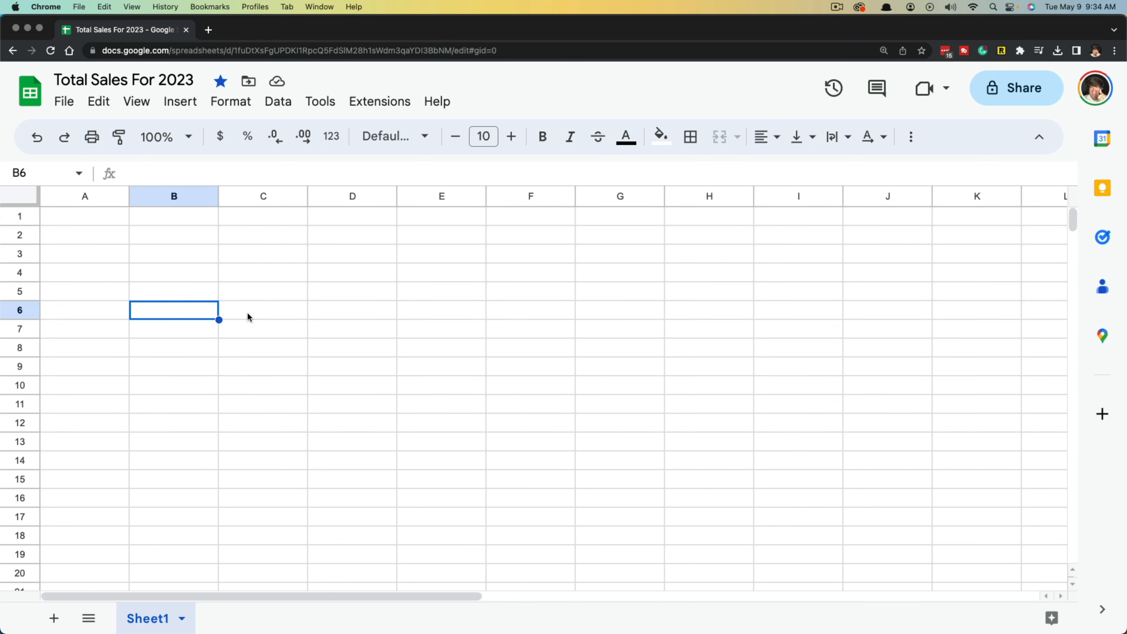
left_click(261, 307)
left_click(258, 296)
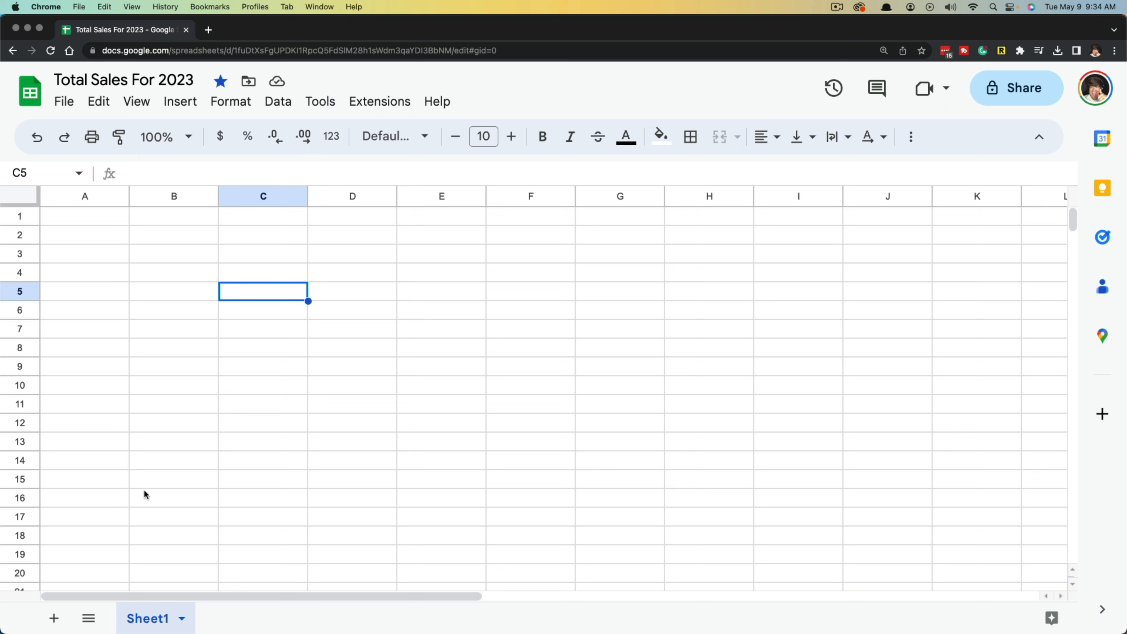
left_click(176, 293)
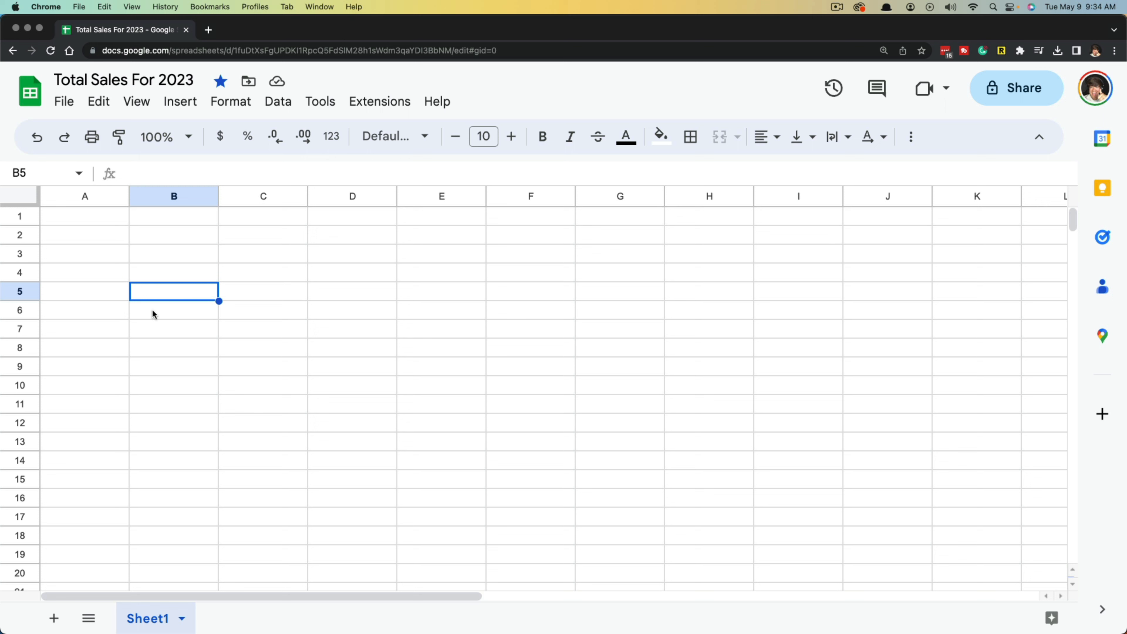
left_click(255, 292)
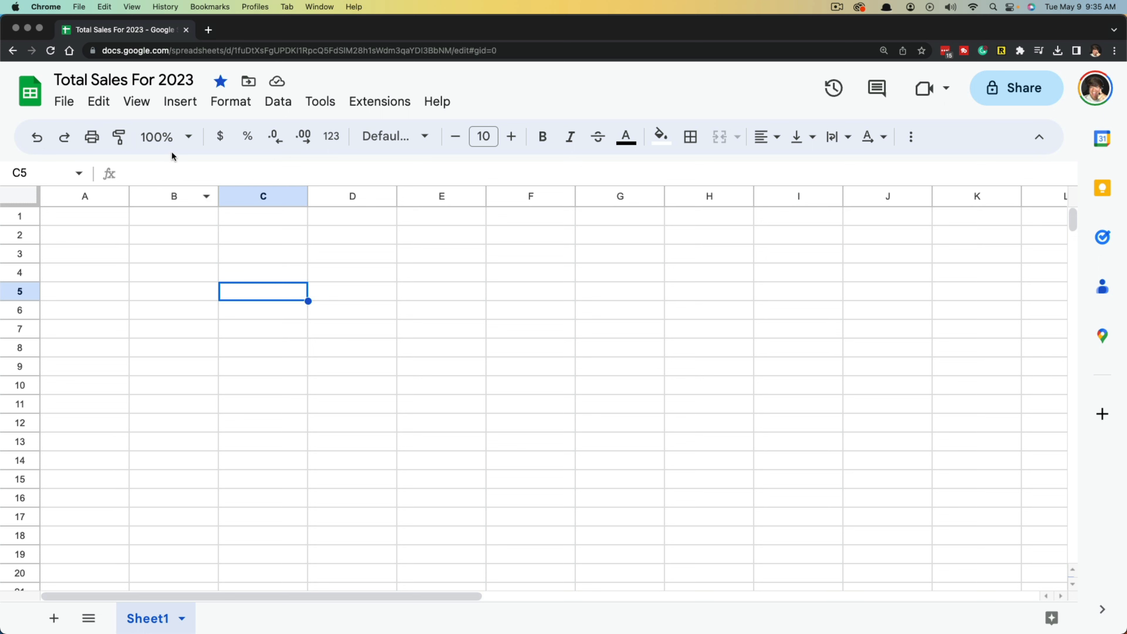
Step: Set the sheet's zoom level to 125%
left_click(185, 144)
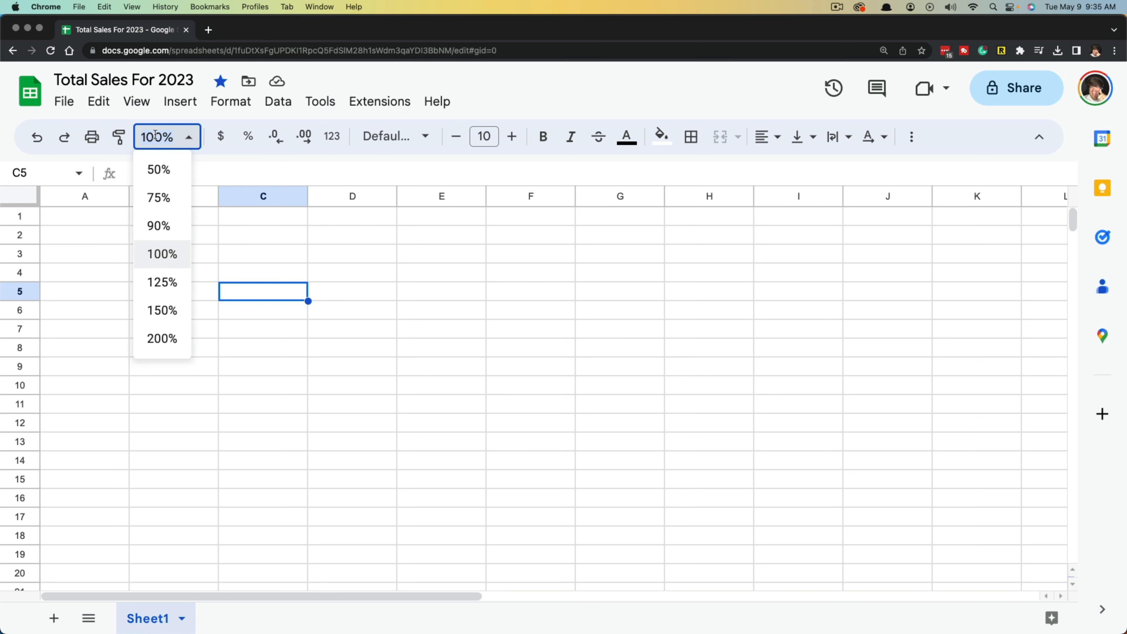
left_click(162, 283)
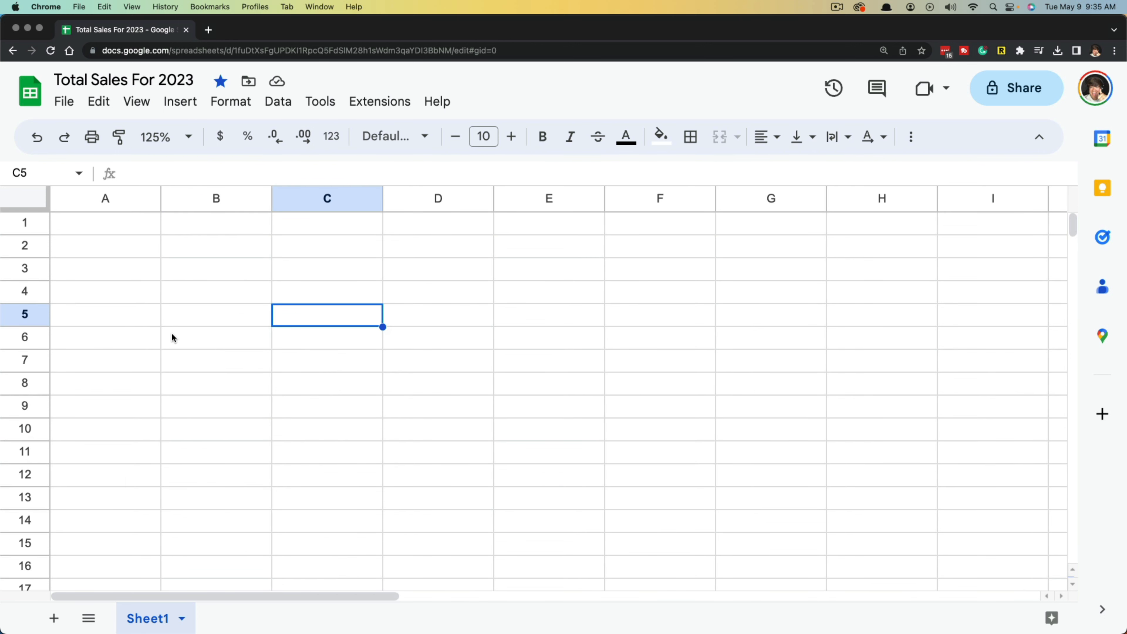
left_click(398, 386)
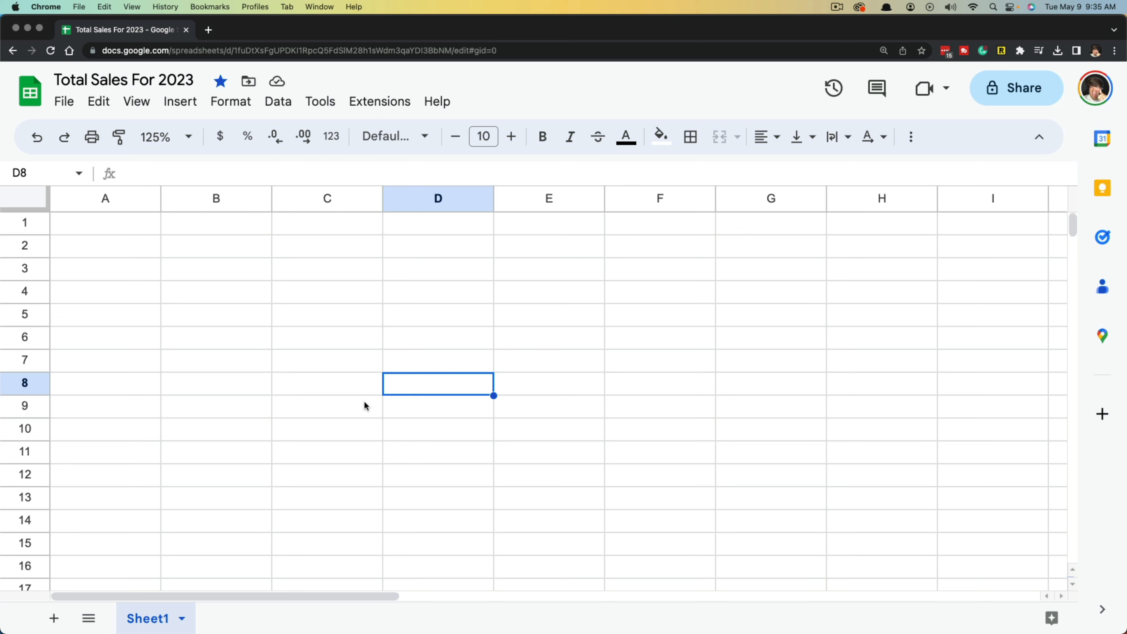
Step: Enter January in cell A2 and February in cell A3
left_click(108, 251)
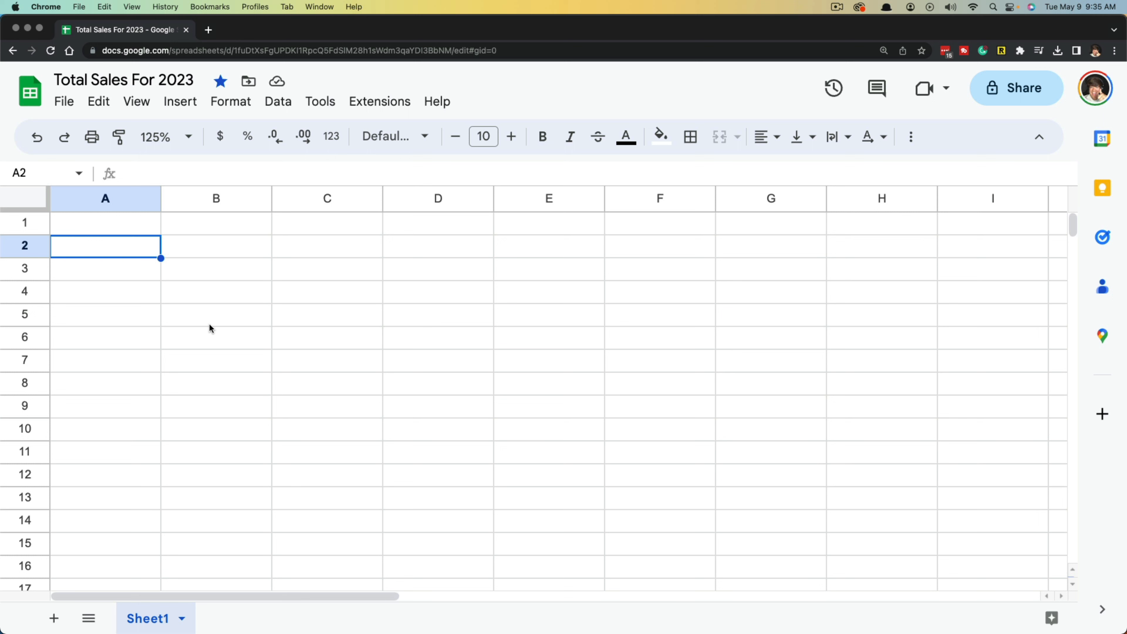
type("Januar")
type("ty")
key("BackSpace")
key("BackSpace")
type("y")
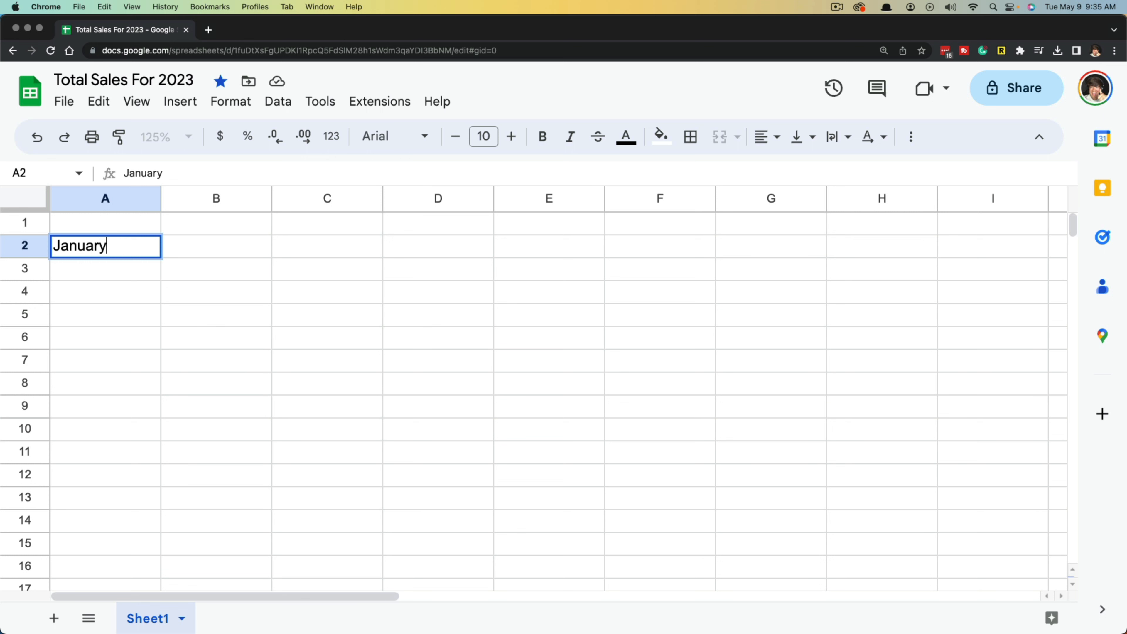
key("Return")
type("Febru")
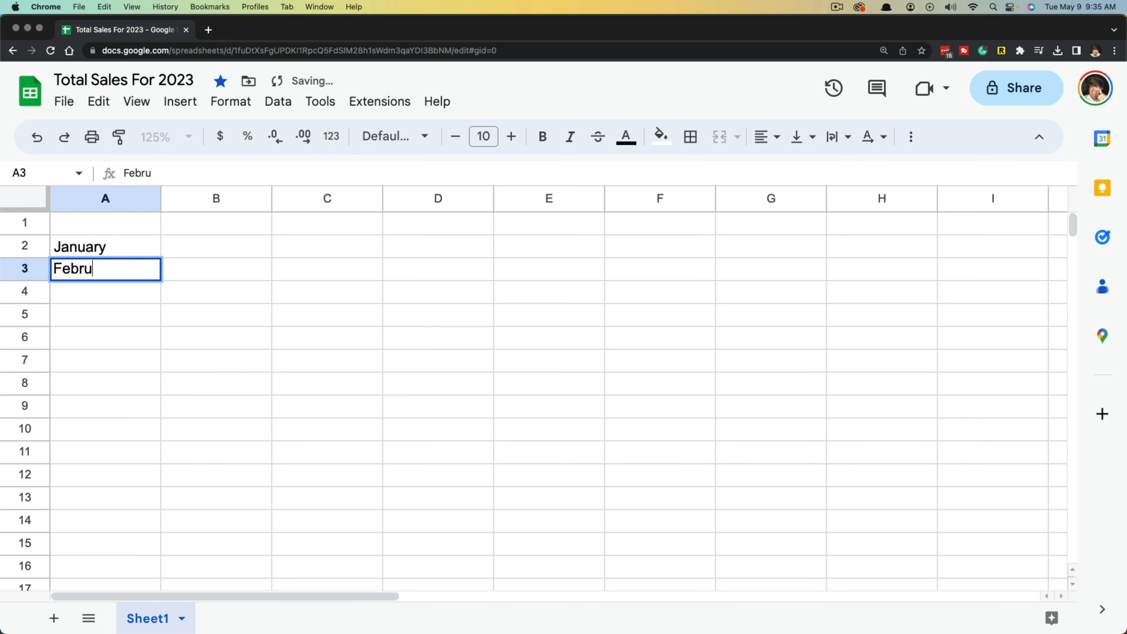
type("ary")
key("Return")
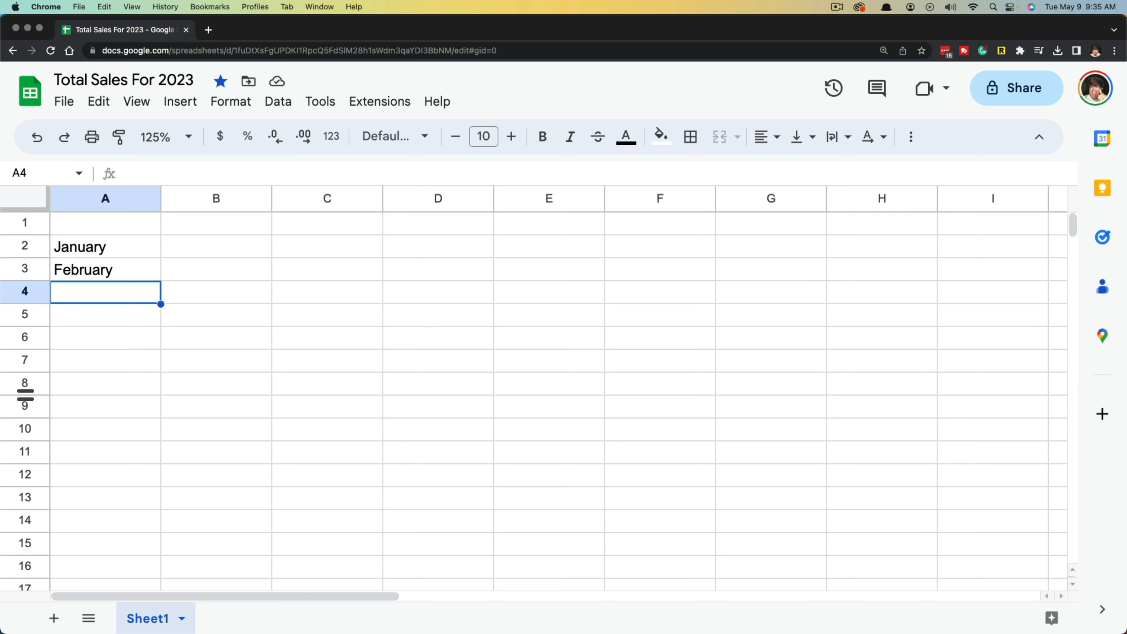
Step: Autofill the month series from A2:A3 down to December in cell A13
left_click(265, 314)
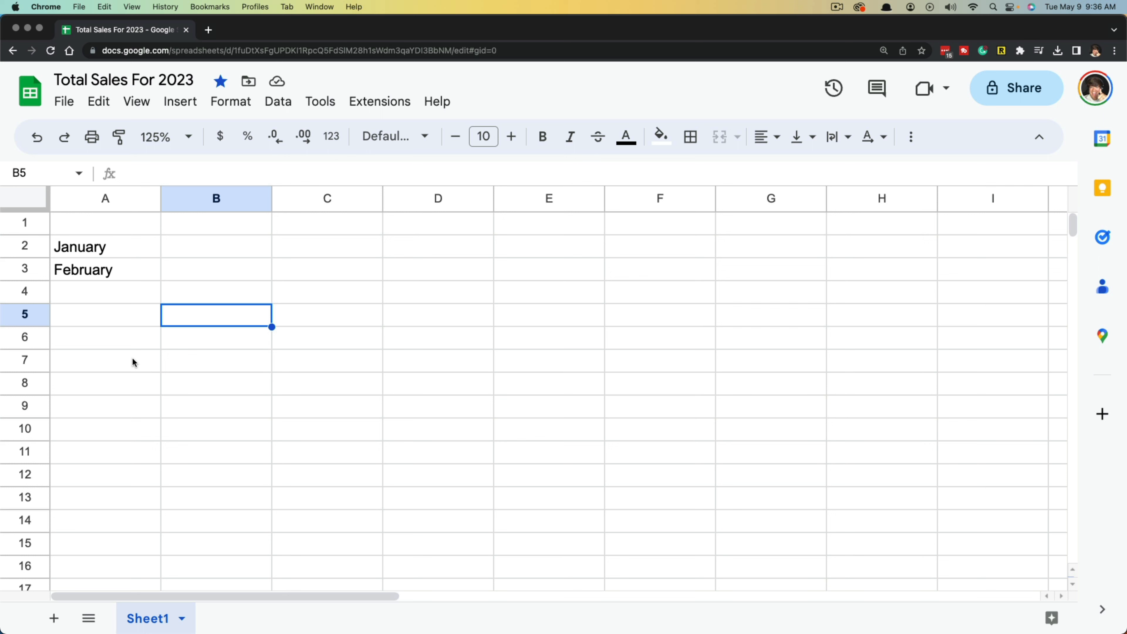
left_click(208, 299)
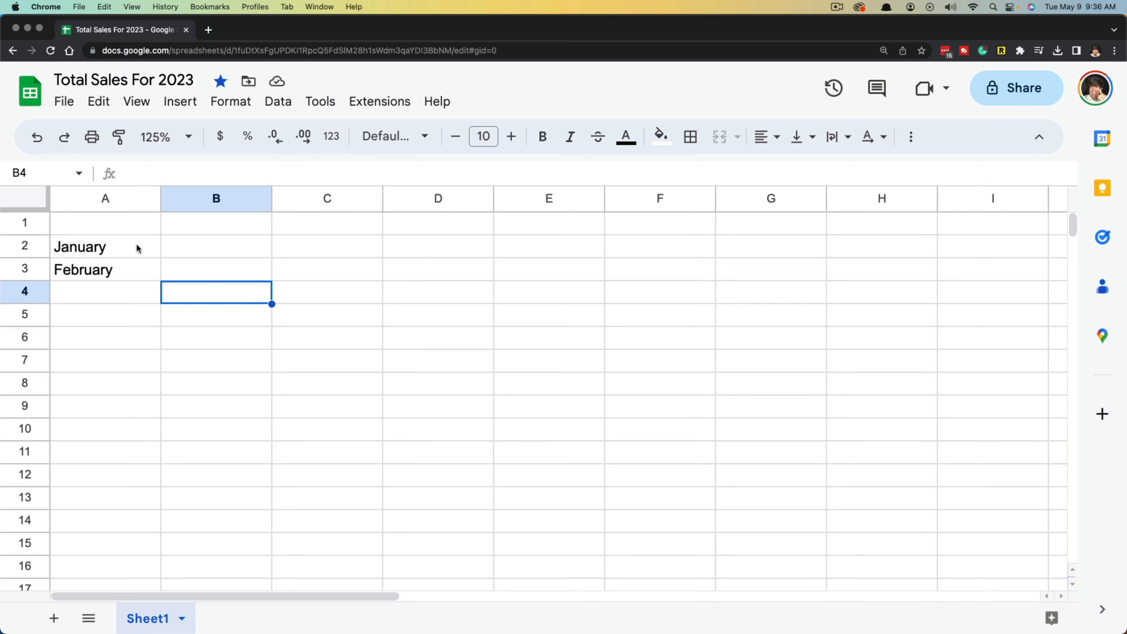
left_click_drag(135, 242, 133, 272)
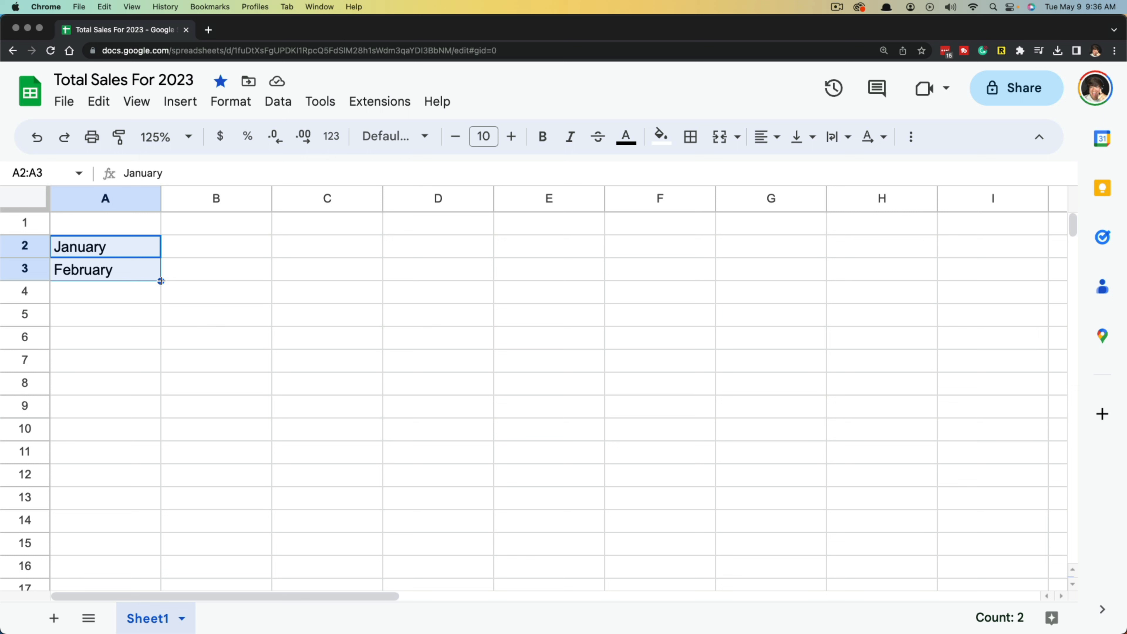
left_click_drag(160, 281, 117, 501)
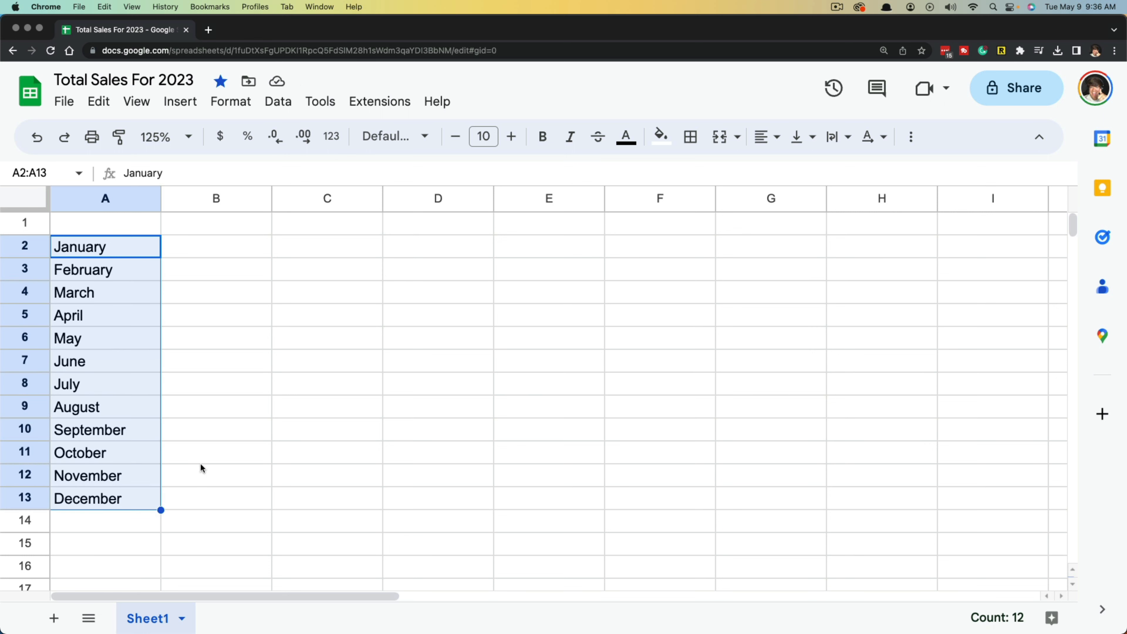
left_click(333, 436)
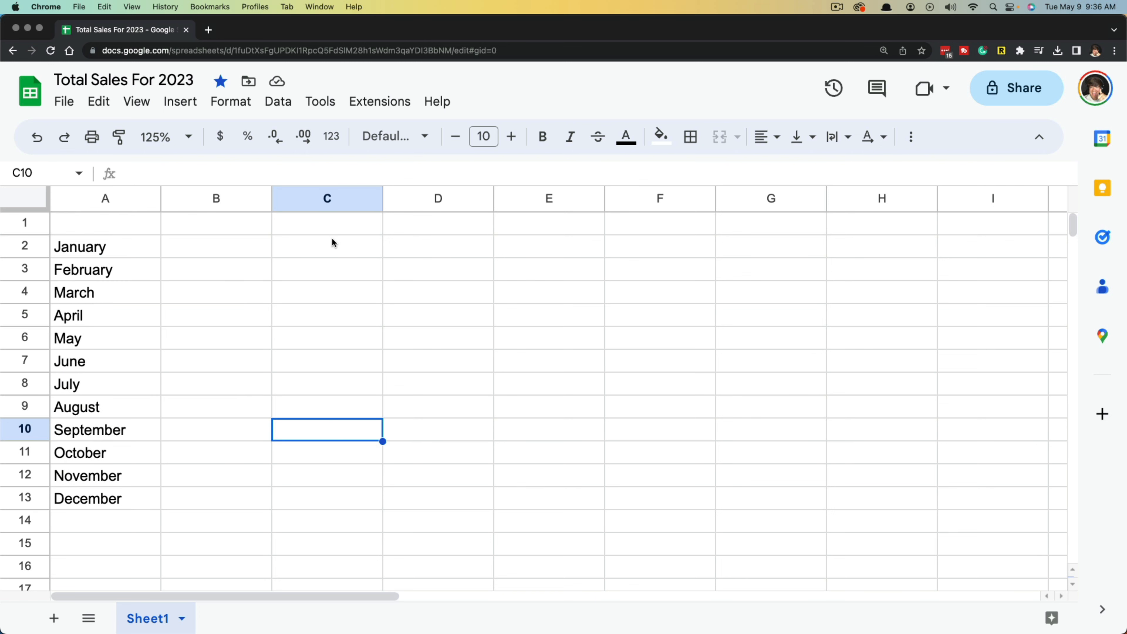
Step: Enter the numbers 1, 2 and 3 in cells C2 to C4
left_click(336, 249)
type("1")
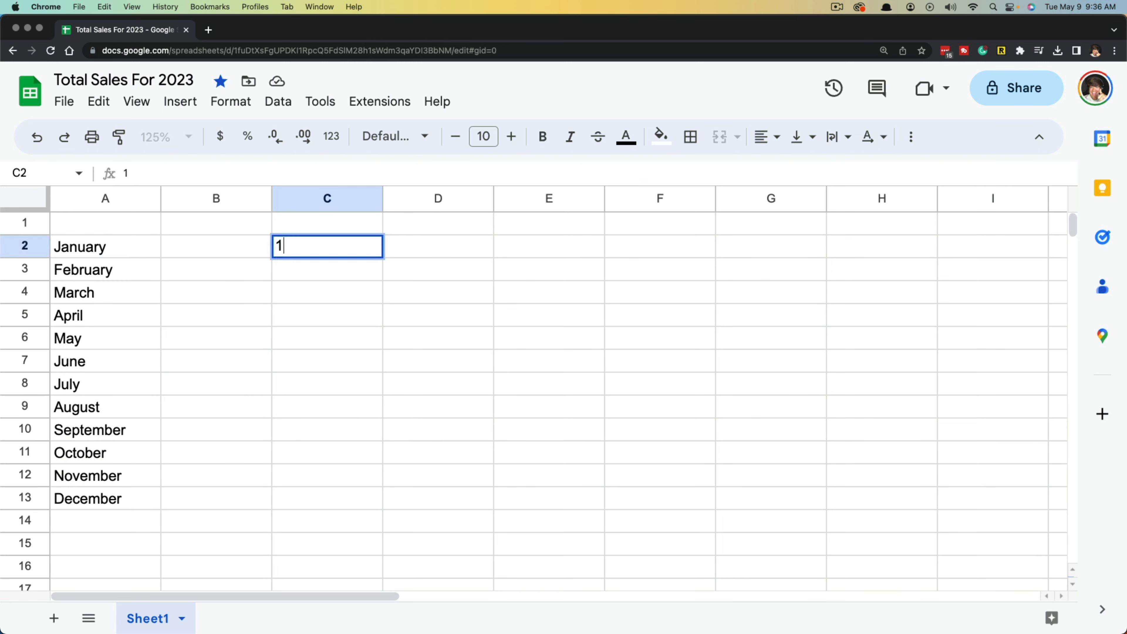
key("Return")
type("2")
key("Return")
type("3")
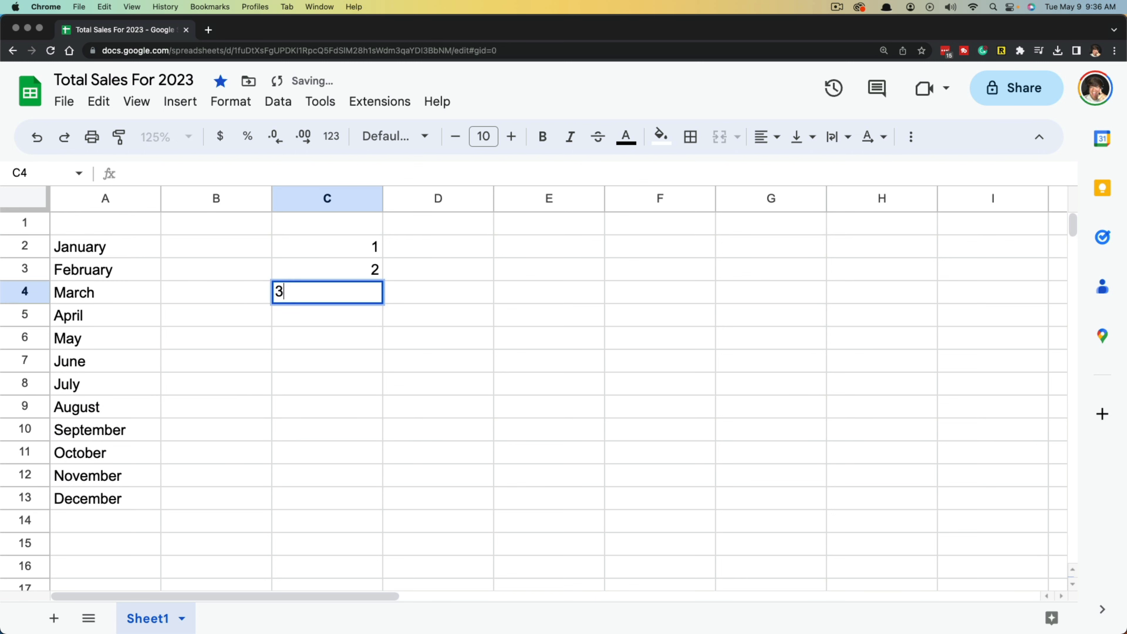
key("Return")
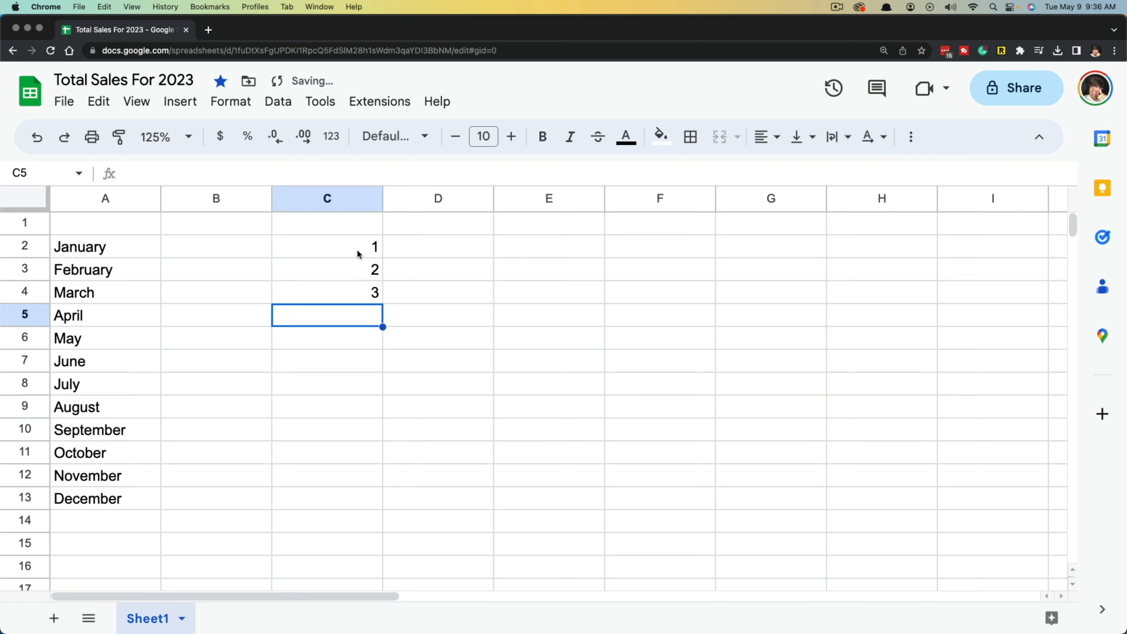
Step: Autofill the number series from C2:C4 down to 12 in cell C13
left_click_drag(360, 252, 348, 295)
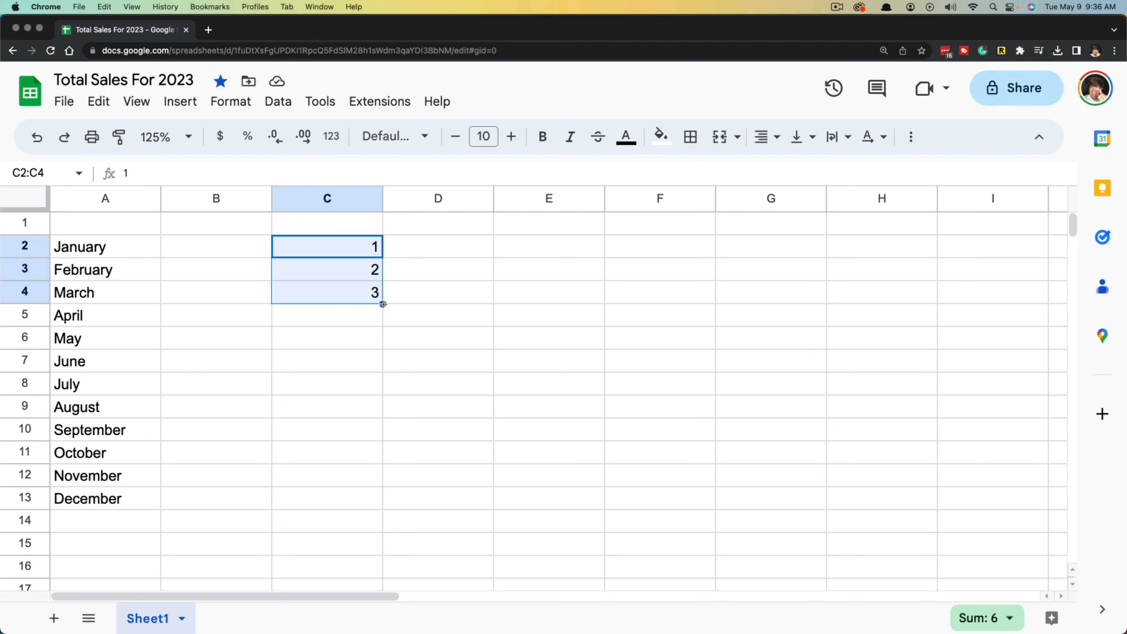
left_click_drag(382, 304, 343, 503)
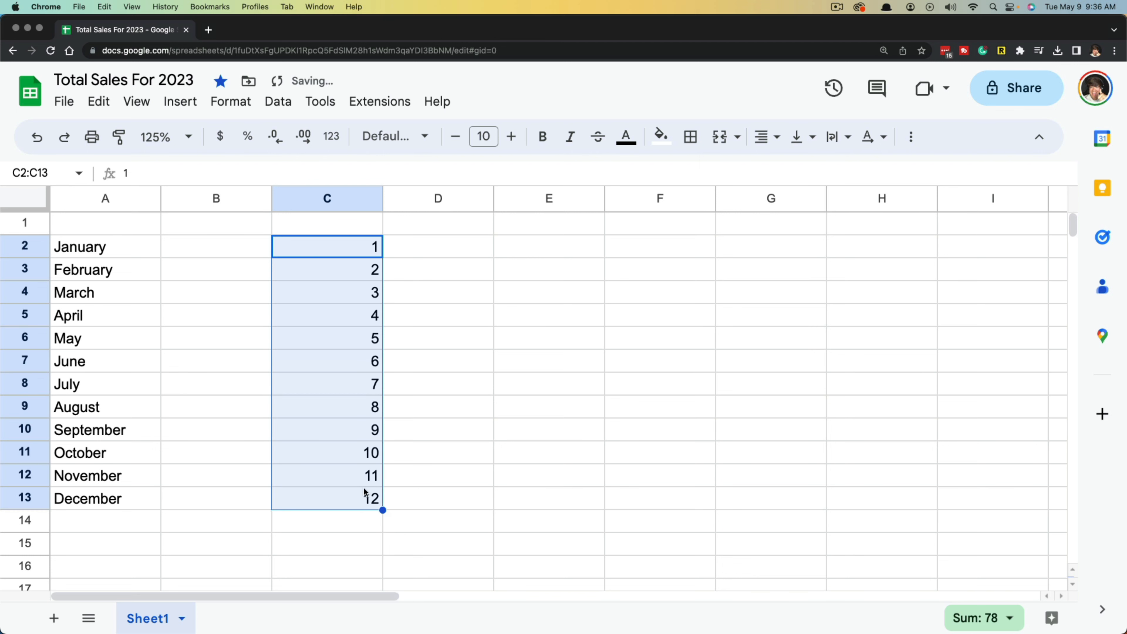
left_click(523, 372)
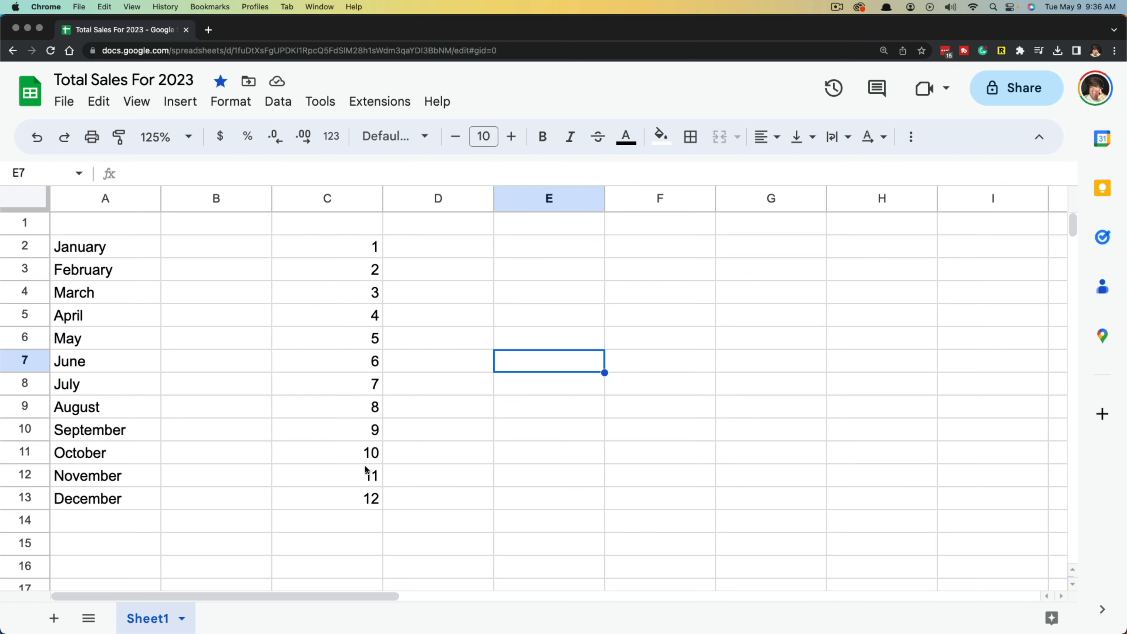
Step: Clear the number series from cells C2 to C13
left_click_drag(316, 246, 342, 506)
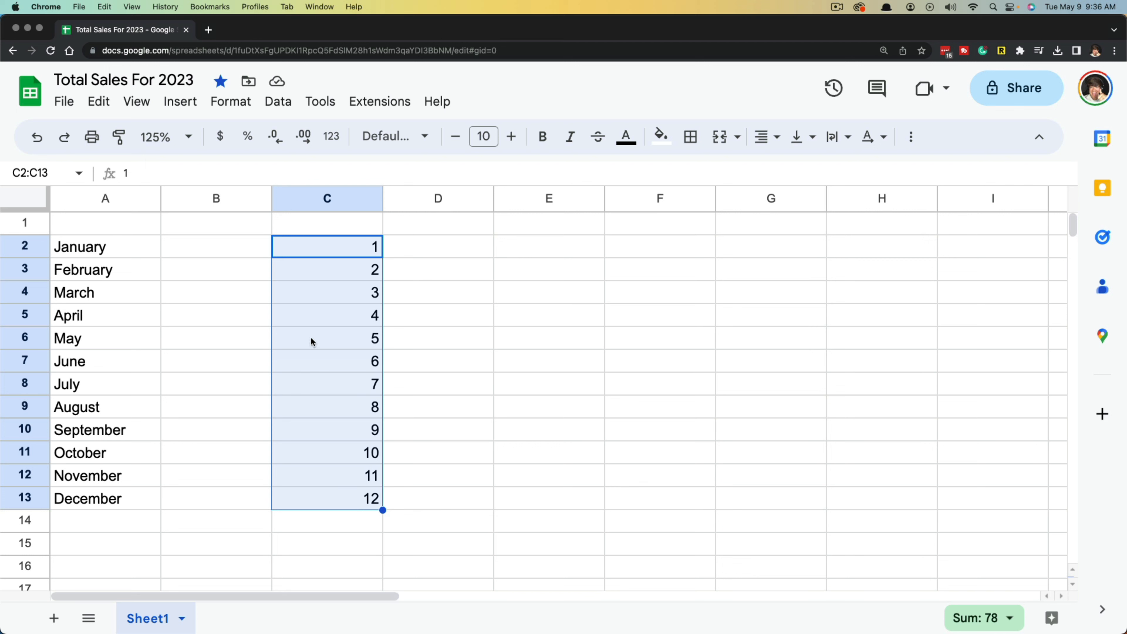
key("Delete")
Step: Enter 5 in cell D5
left_click(458, 324)
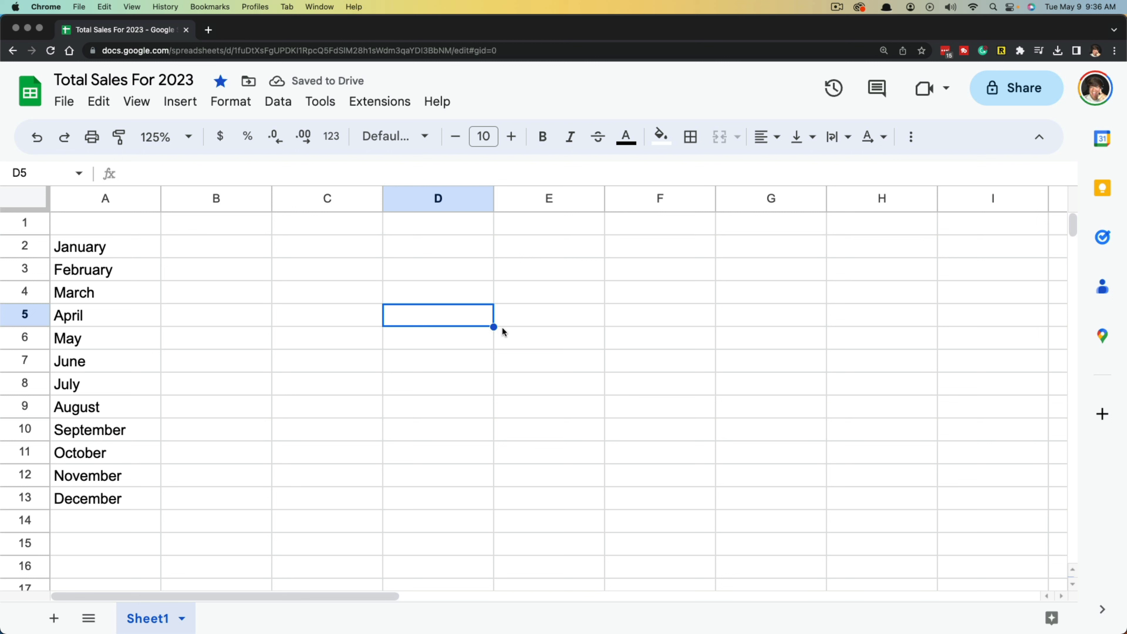
type("5")
key("Return")
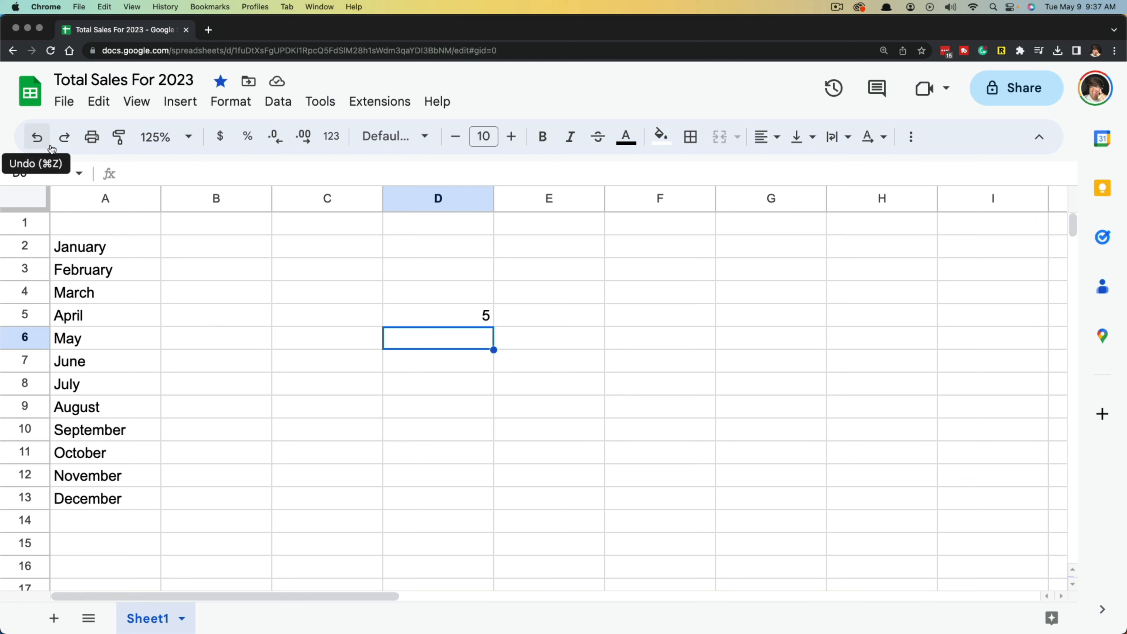
Step: Enter 6 in cell D6 and undo that entry
left_click(379, 440)
left_click(459, 340)
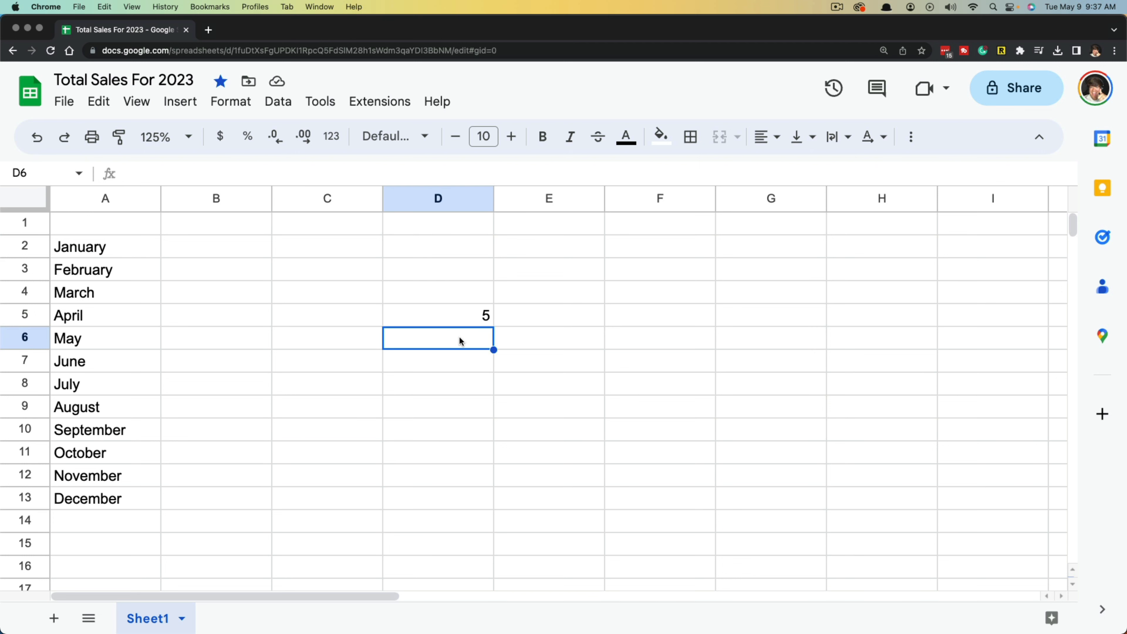
type("6")
left_click(459, 411)
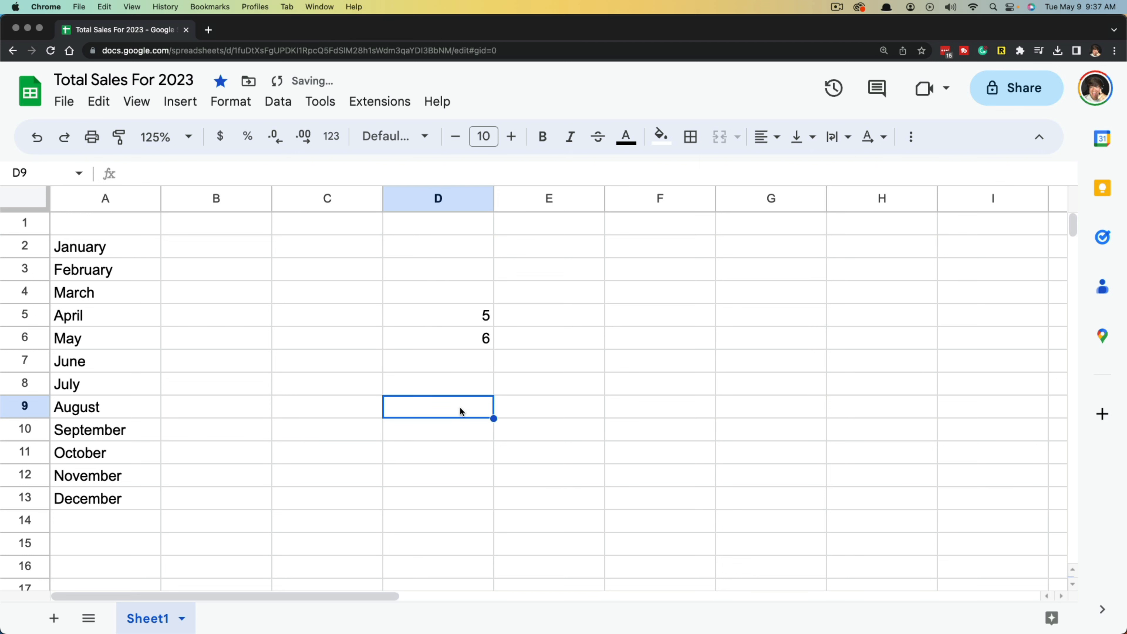
left_click(37, 139)
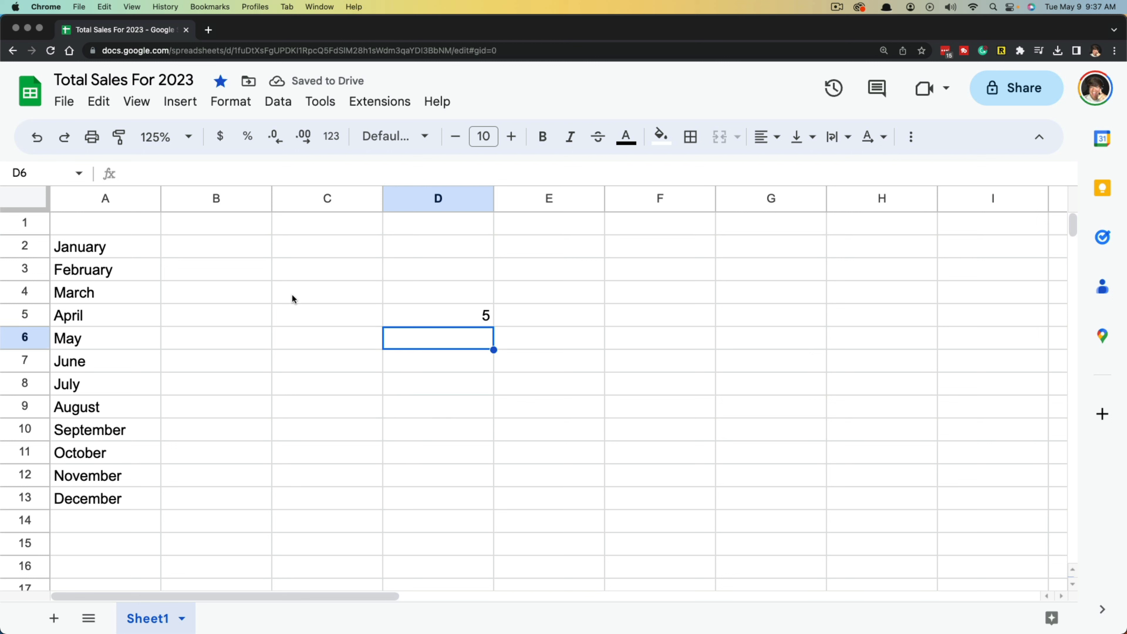
Step: Undo the entry of 5 in cell D5
key("cmd+z")
left_click(413, 403)
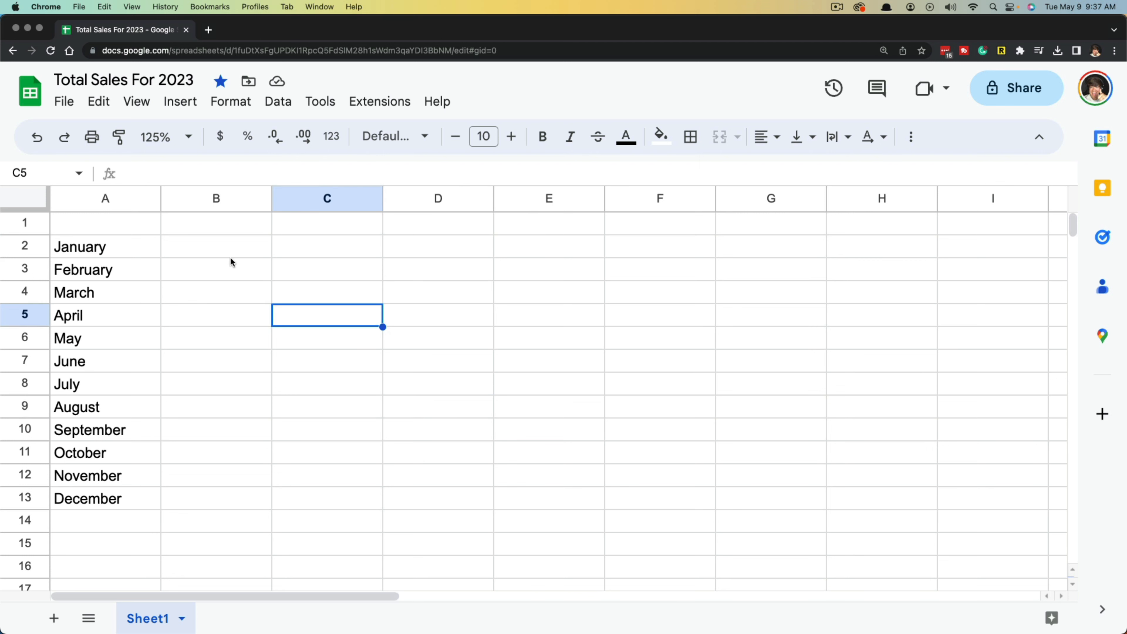
left_click(348, 250)
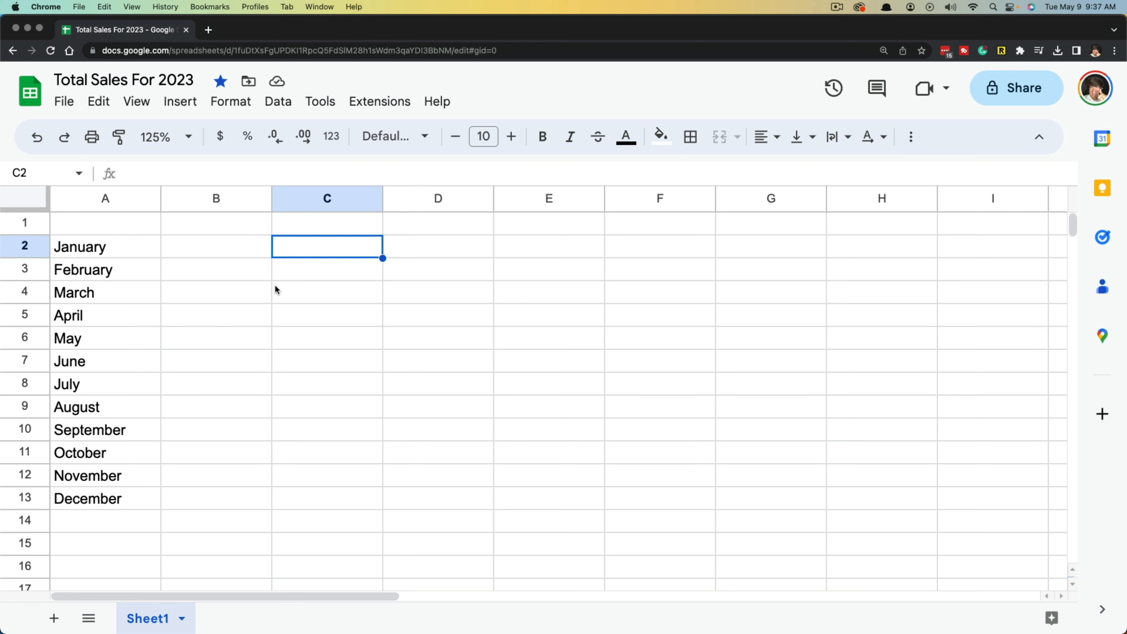
key("Left")
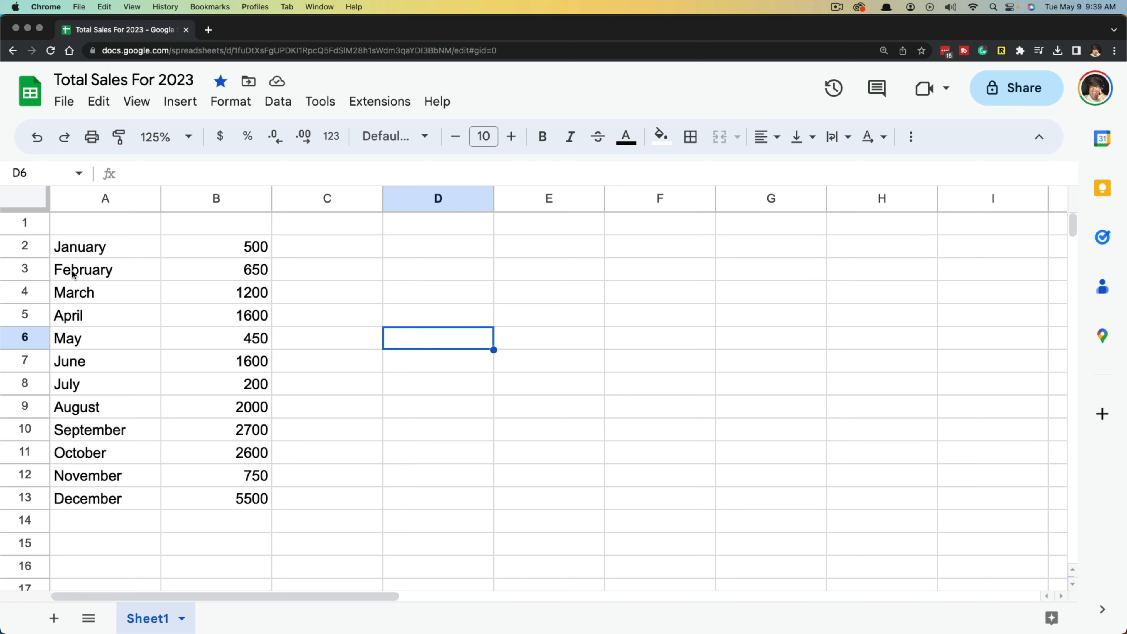
Step: Apply alternating colors to range A1:C15 using the yellow default style with a header
left_click_drag(72, 224, 365, 540)
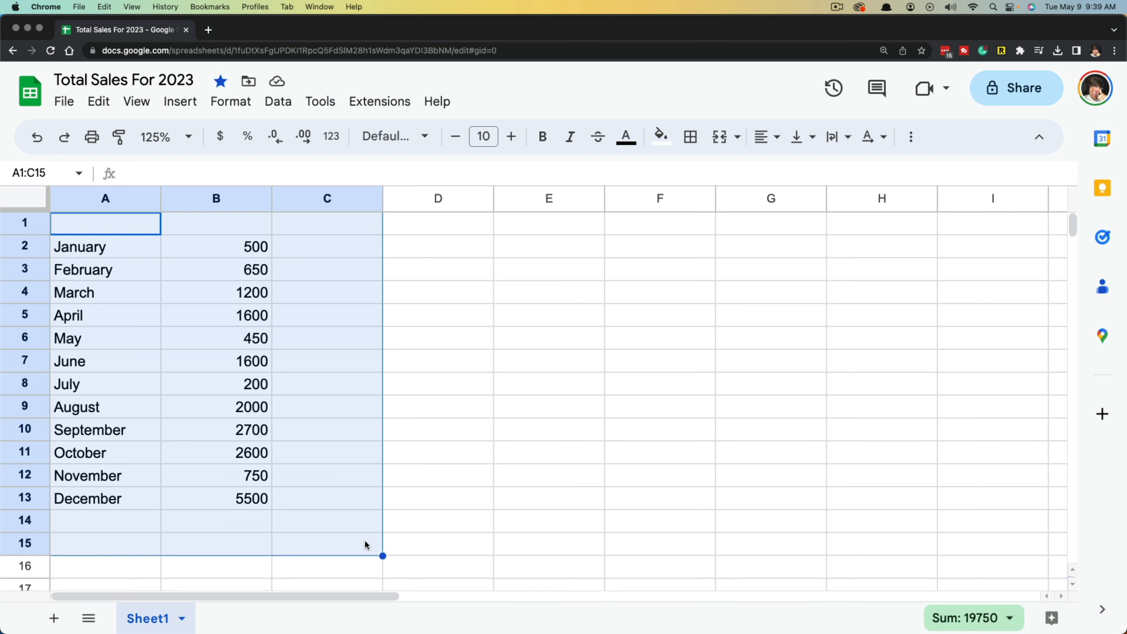
left_click(231, 102)
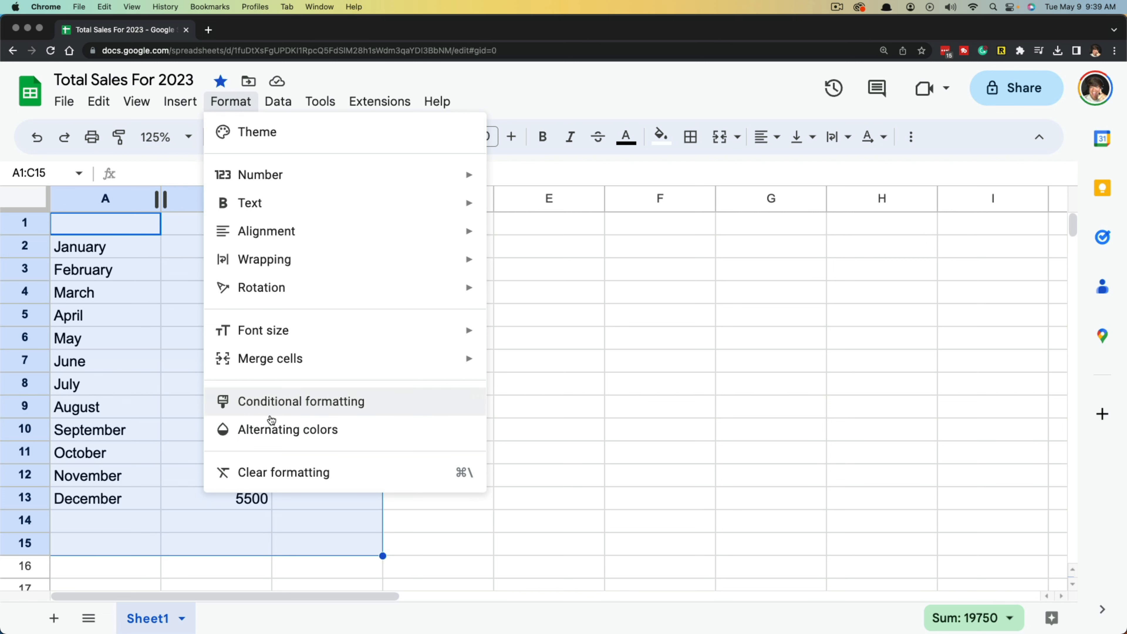
left_click(278, 430)
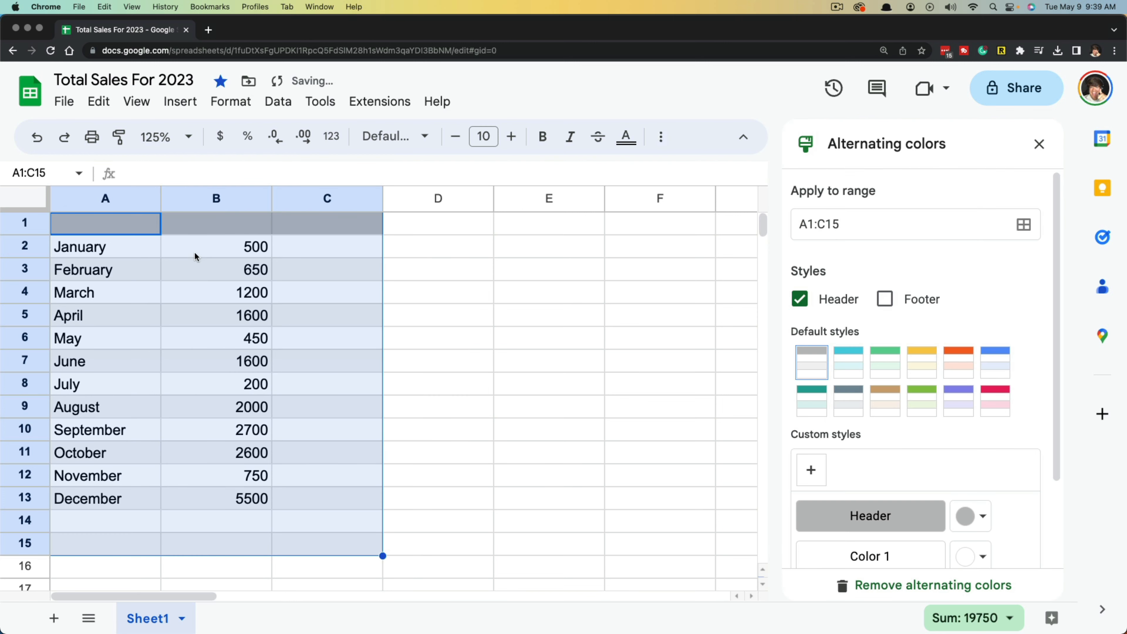
left_click(927, 368)
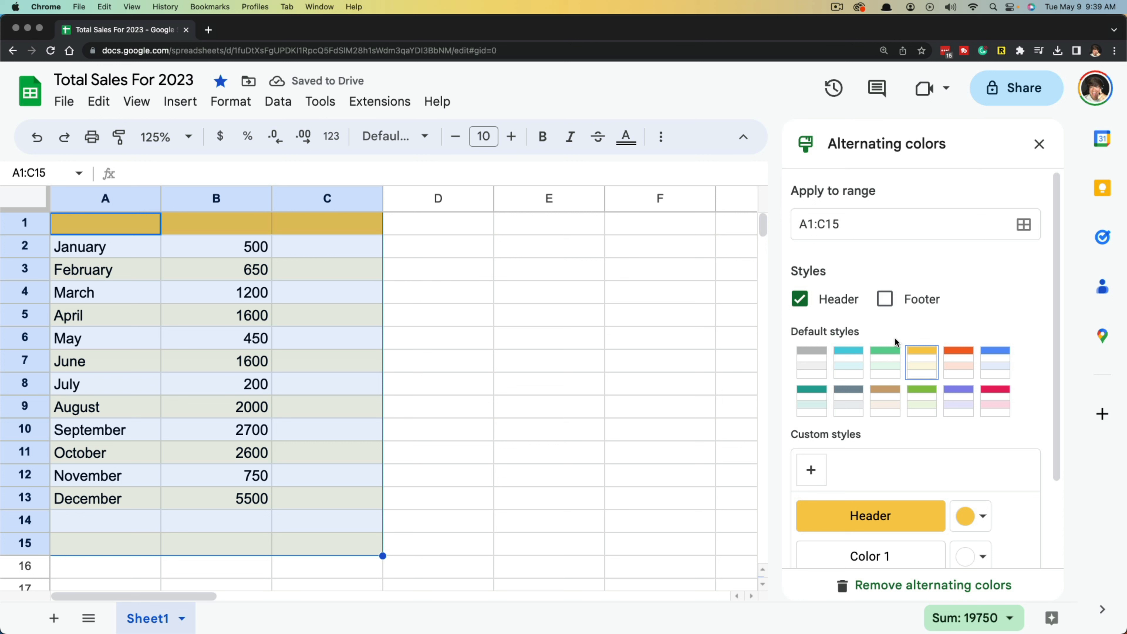
left_click(476, 299)
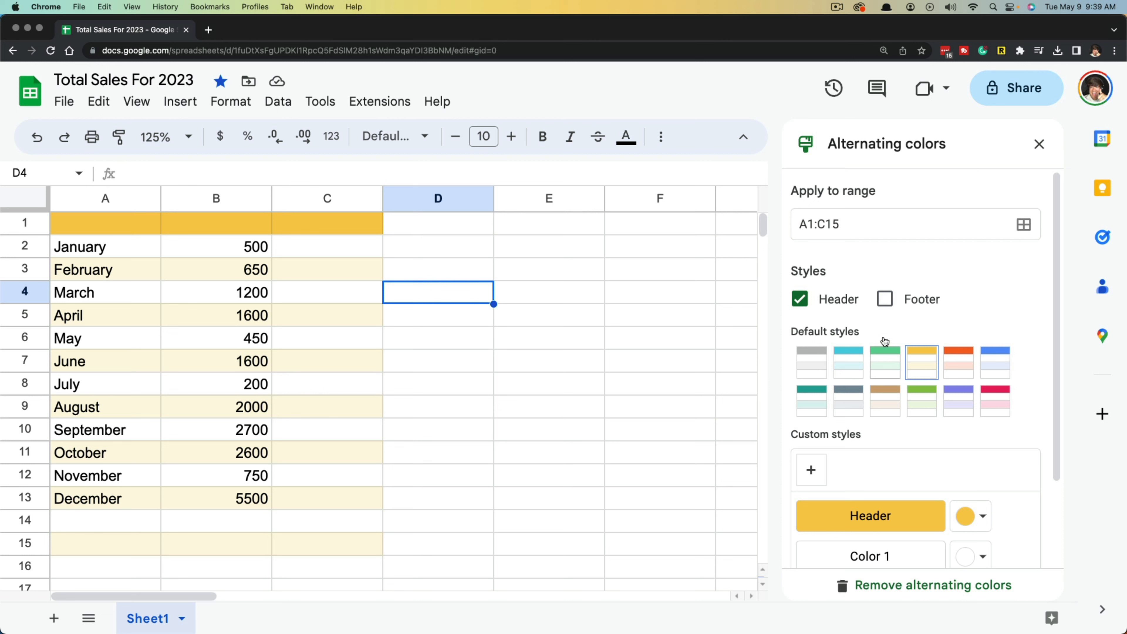
Step: Add a footer to the alternating colors of range A1:C15
scroll(887, 327, "down", 1)
scroll(888, 327, "up", 1)
left_click_drag(74, 227, 380, 448)
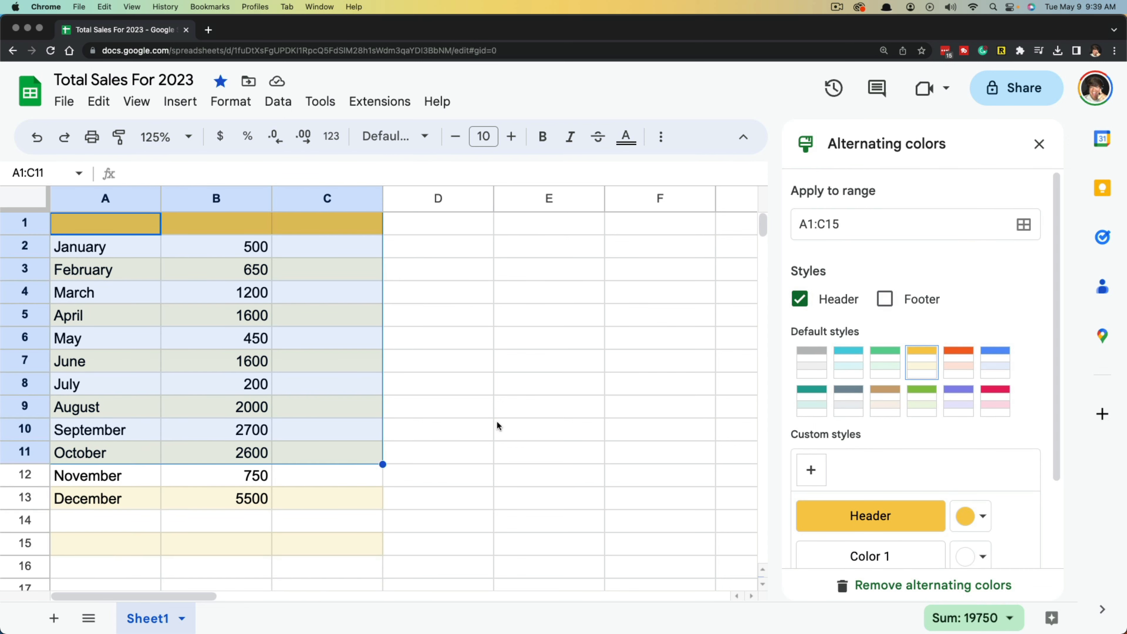
left_click(542, 411)
scroll(838, 291, "down", 1)
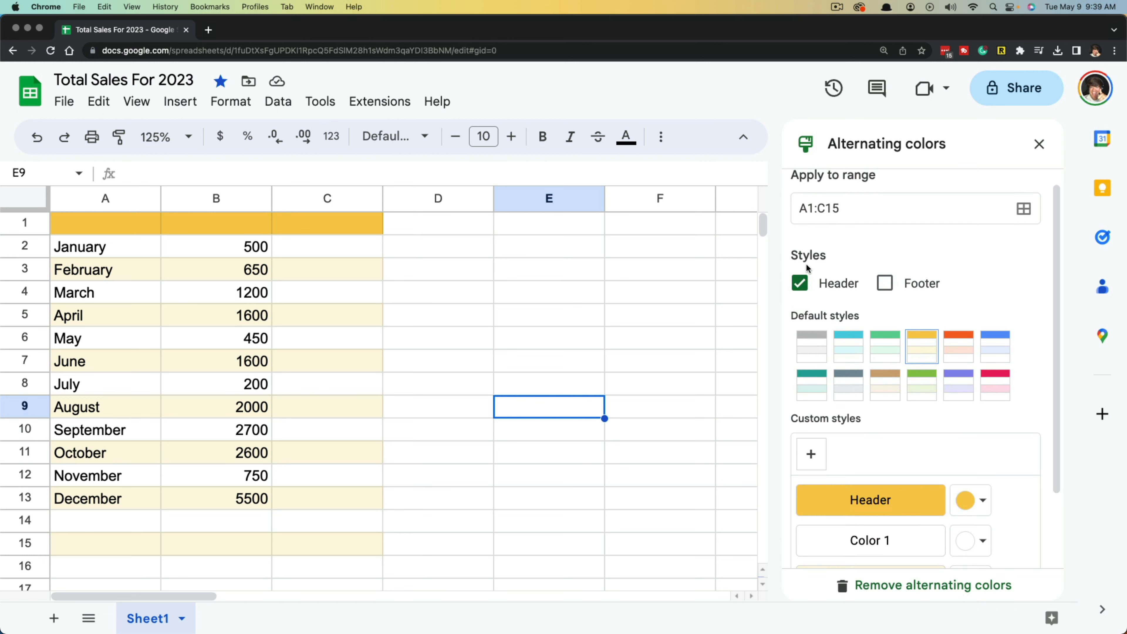
left_click(886, 286)
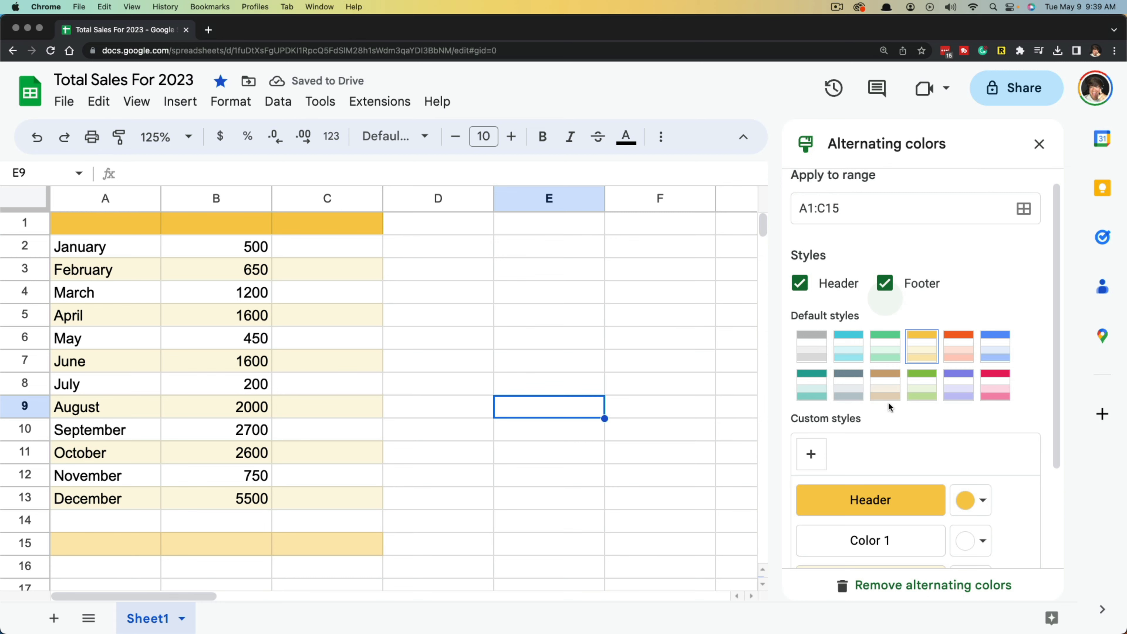
Step: Change the header color of the alternating colors to red and undo that change
scroll(889, 402, "down", 2)
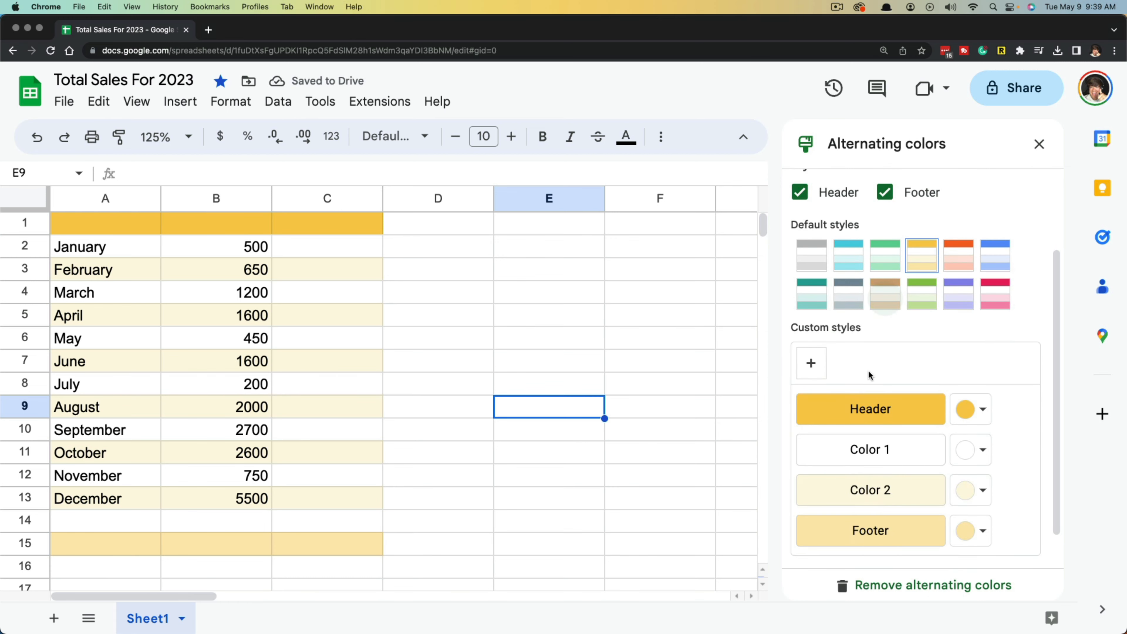
scroll(869, 370, "down", 1)
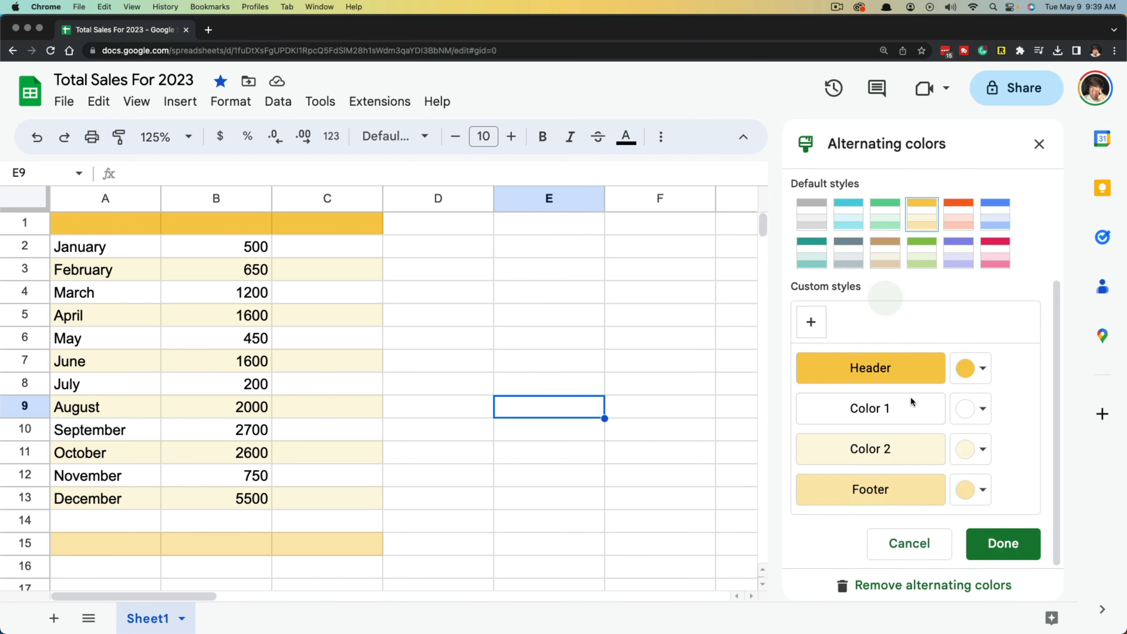
left_click(985, 372)
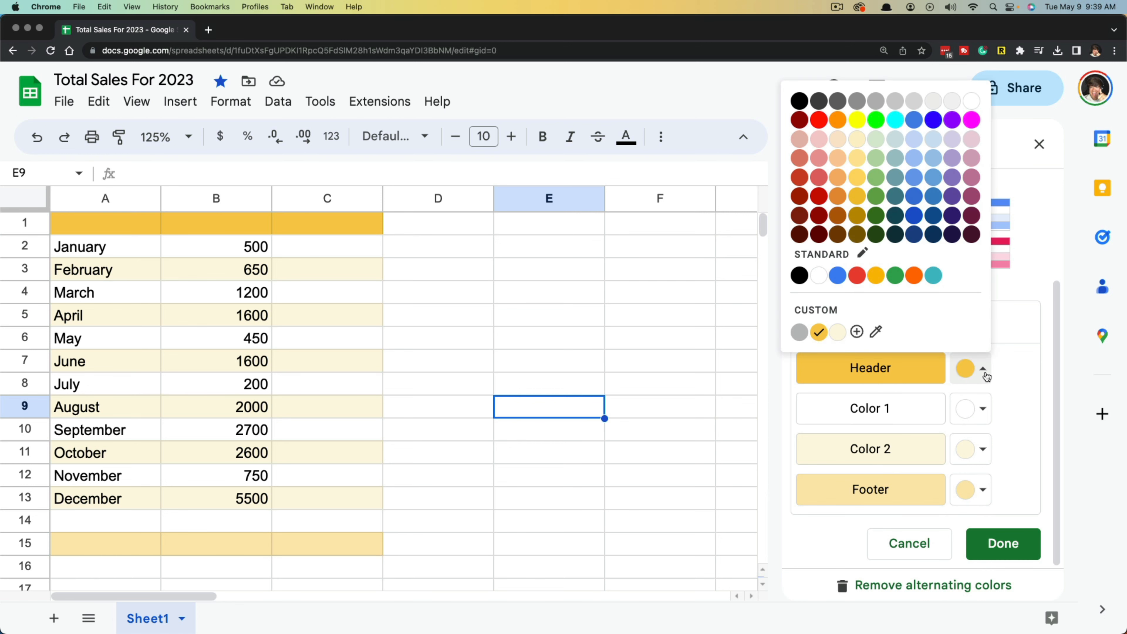
left_click(857, 276)
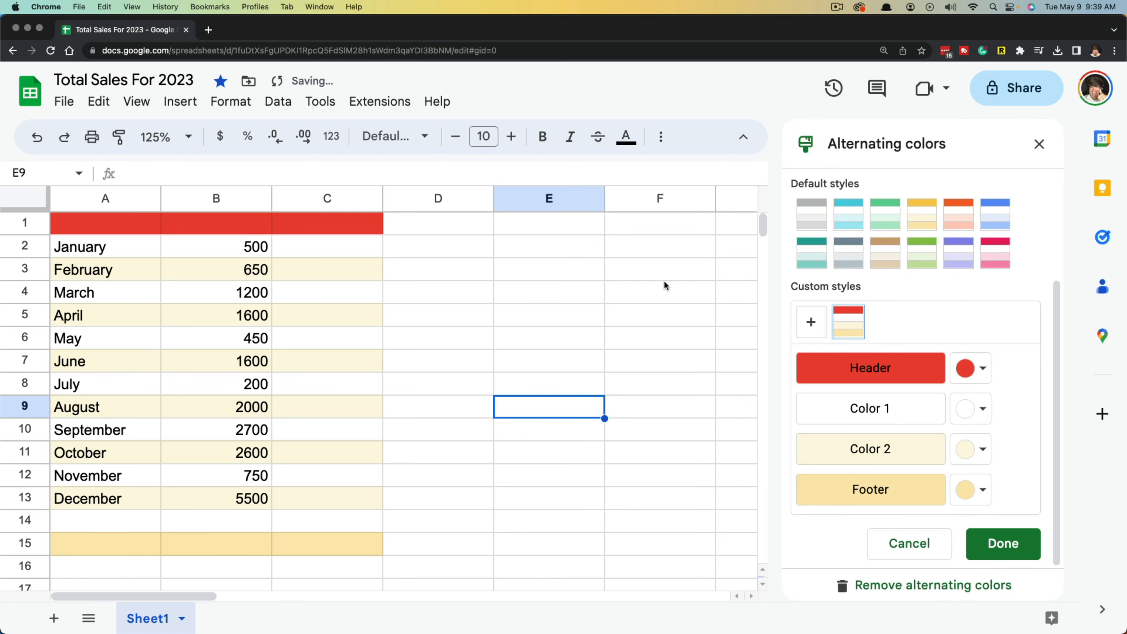
left_click(662, 279)
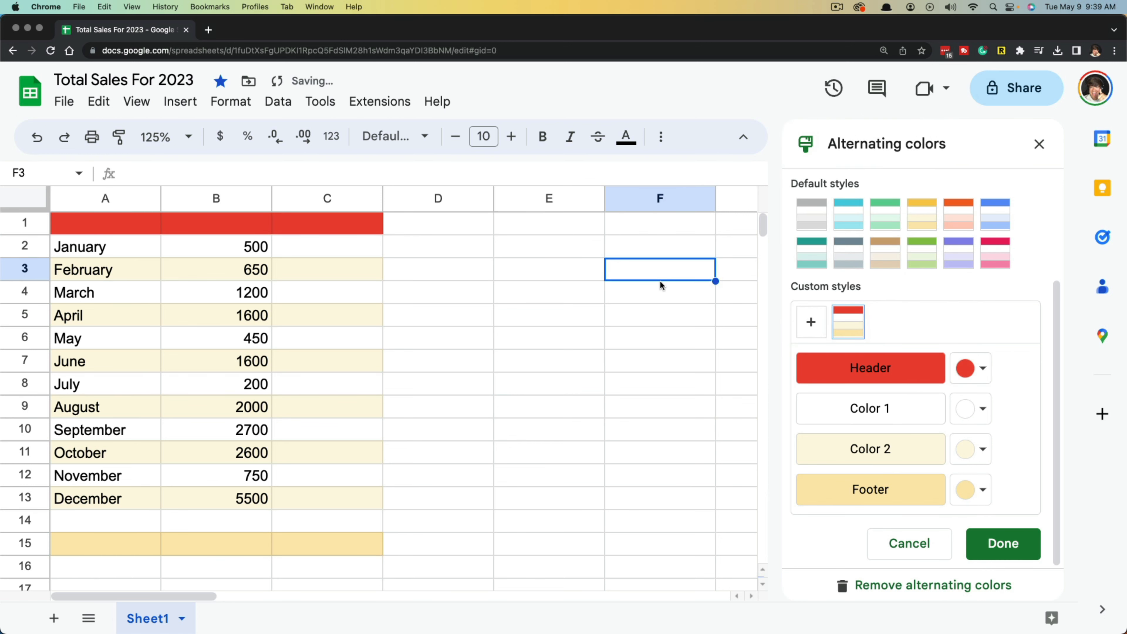
key("super+z")
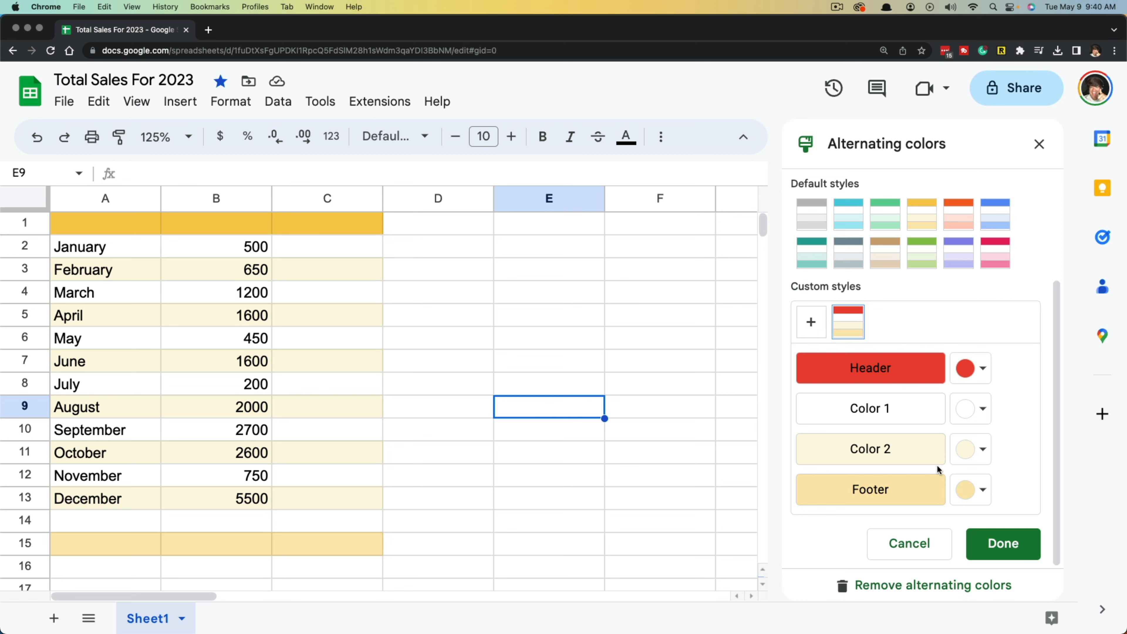
Step: View the color choices for Color 2 without picking one, and finish the alternating colors setup
left_click(982, 450)
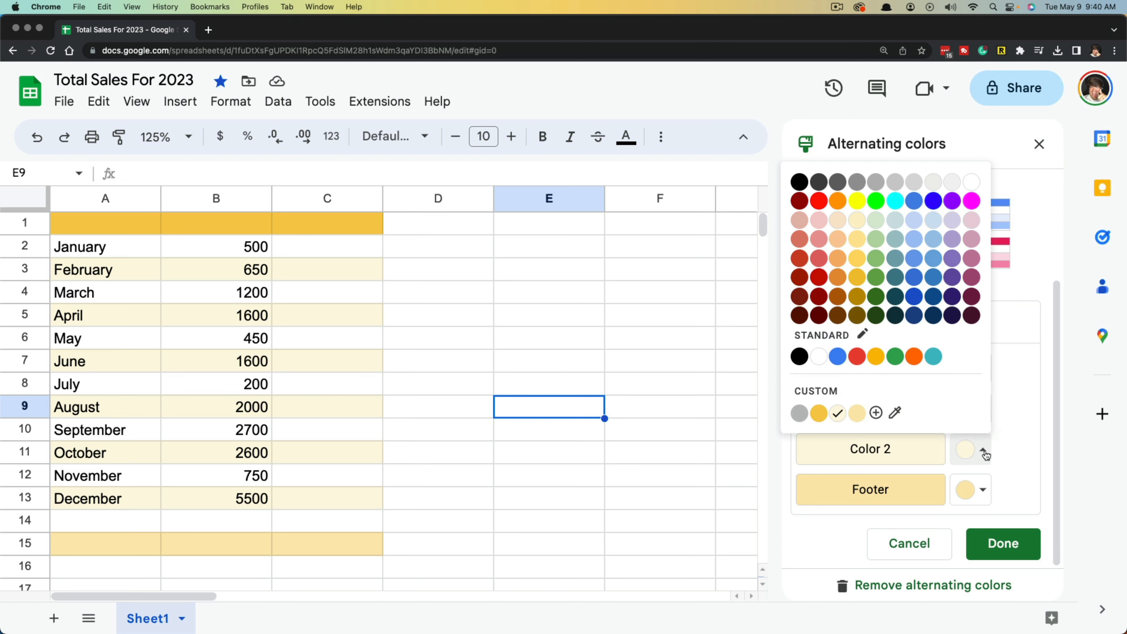
left_click(648, 340)
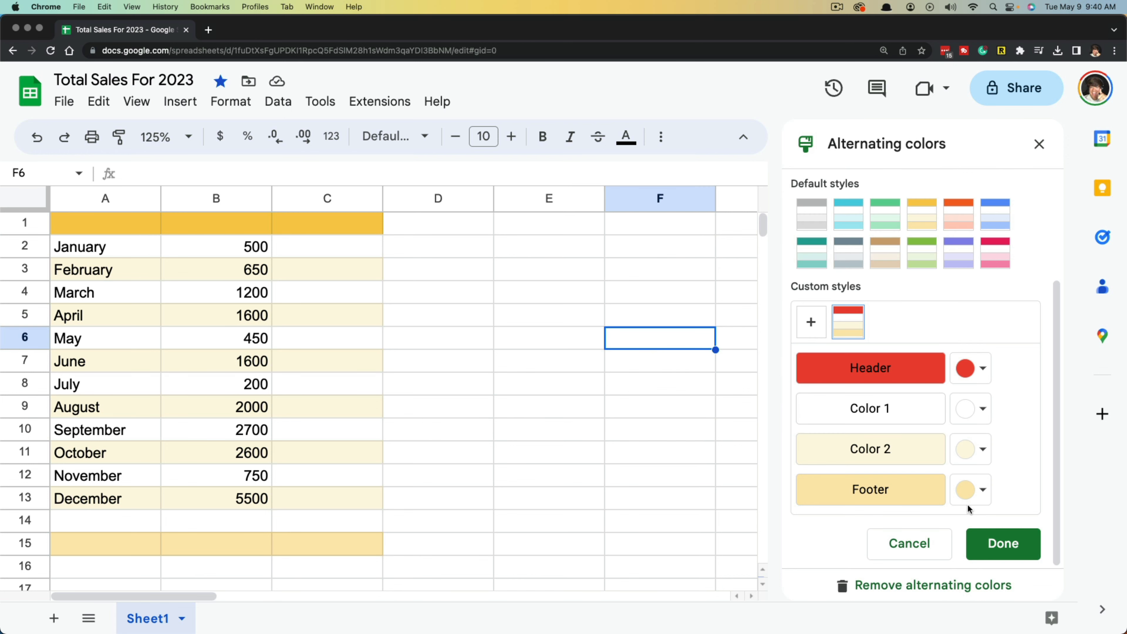
left_click(1001, 543)
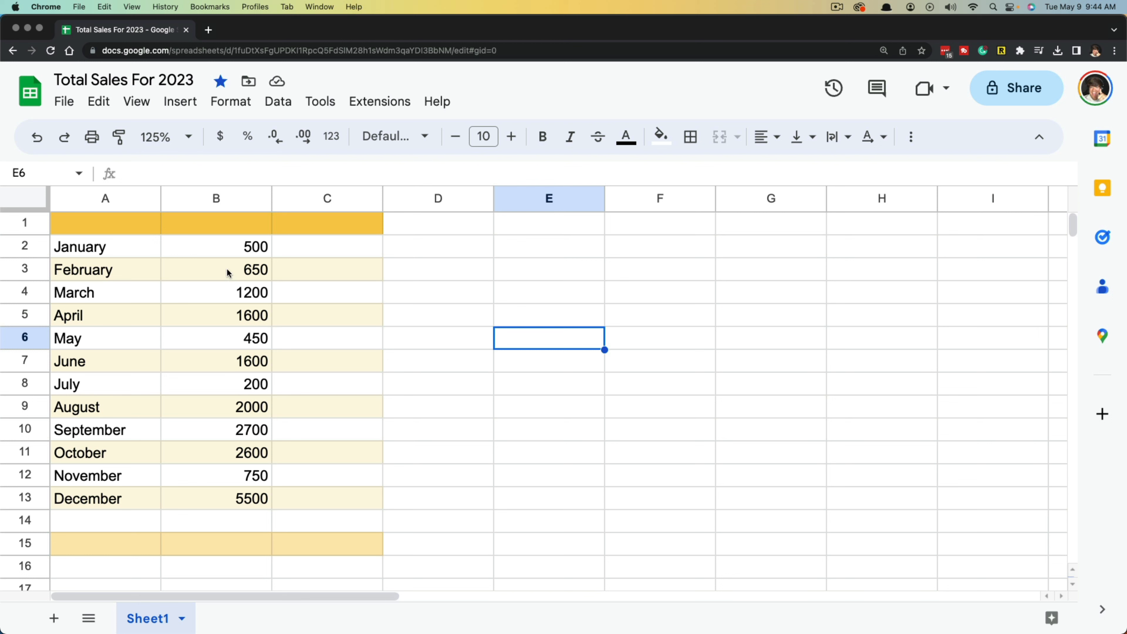
left_click_drag(218, 246, 223, 498)
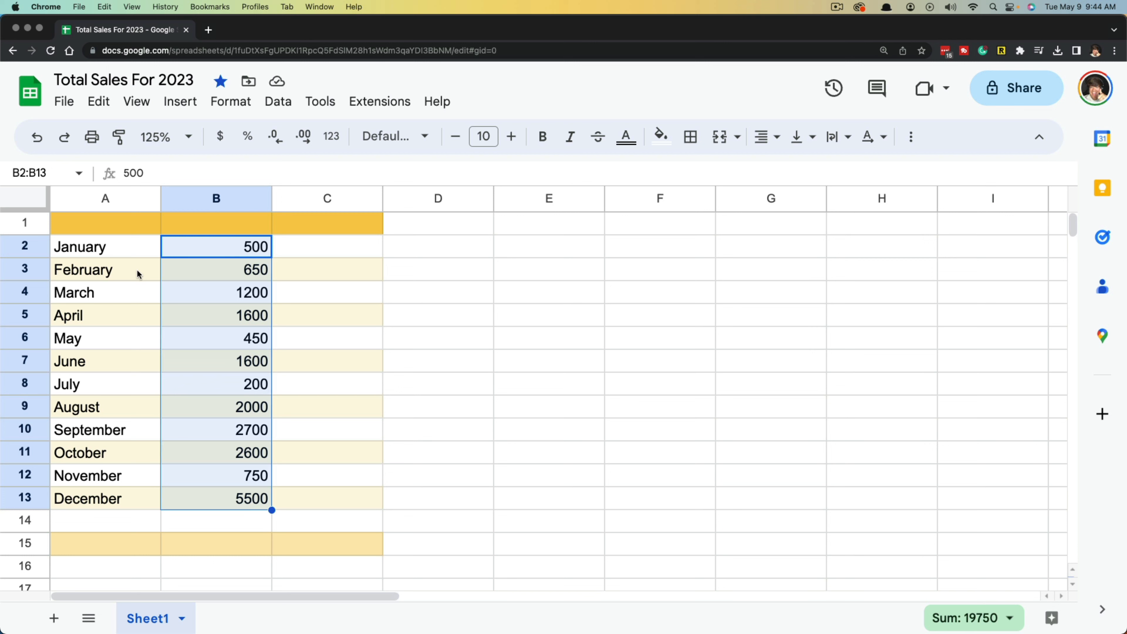
left_click(576, 342)
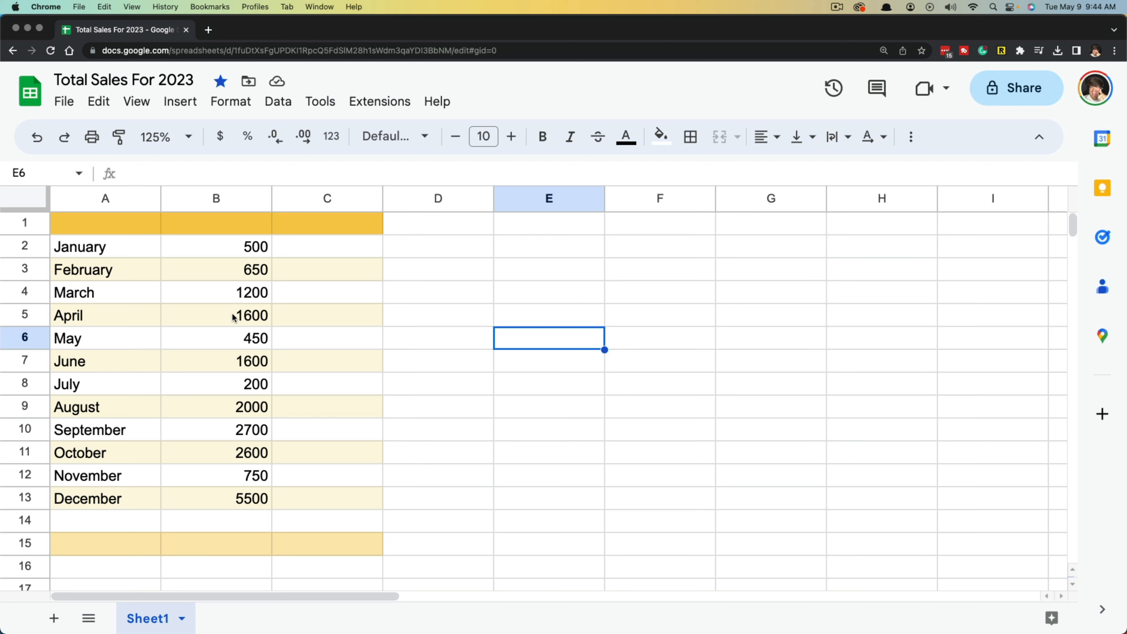
left_click(389, 338)
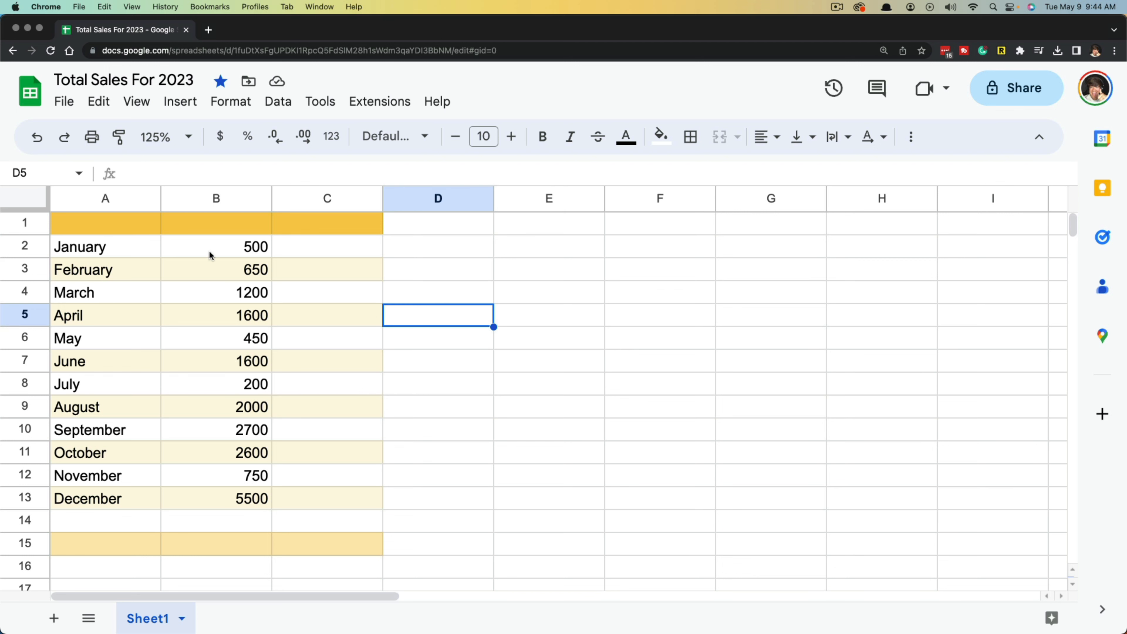
Step: Format the monthly sales amounts in B2:B13 as Currency
left_click_drag(212, 252, 228, 496)
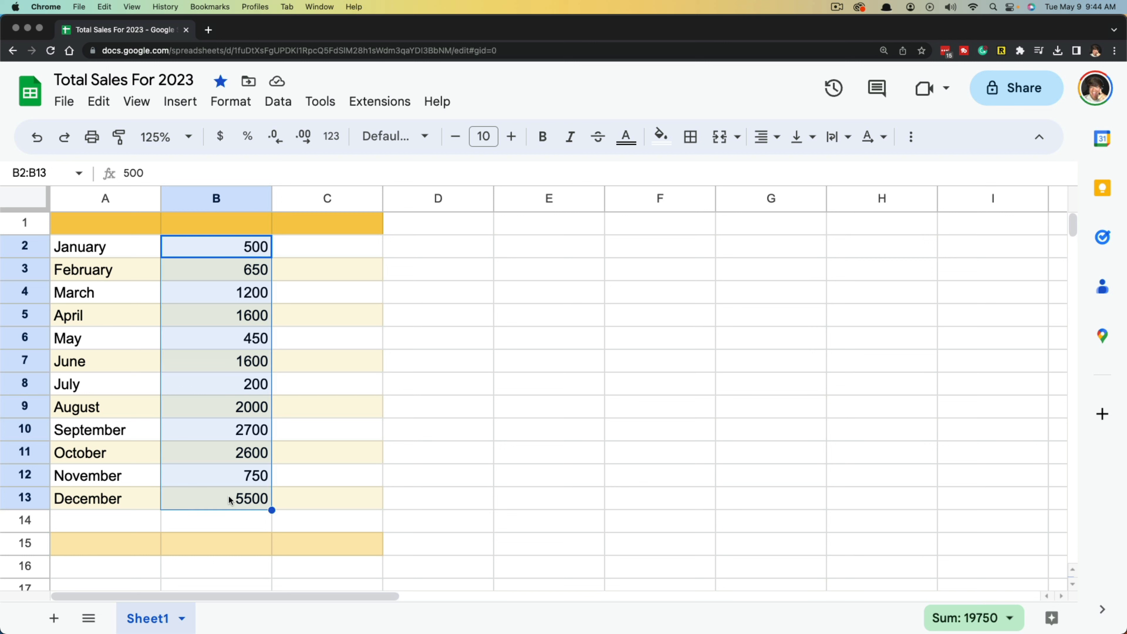
left_click(231, 102)
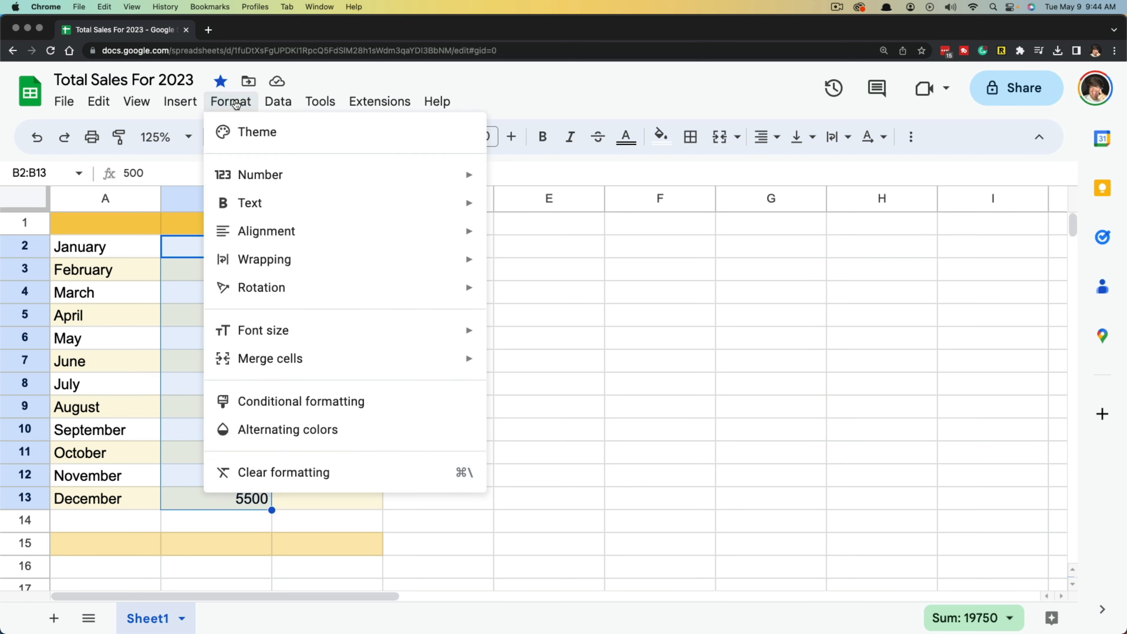
mouse_move(264, 177)
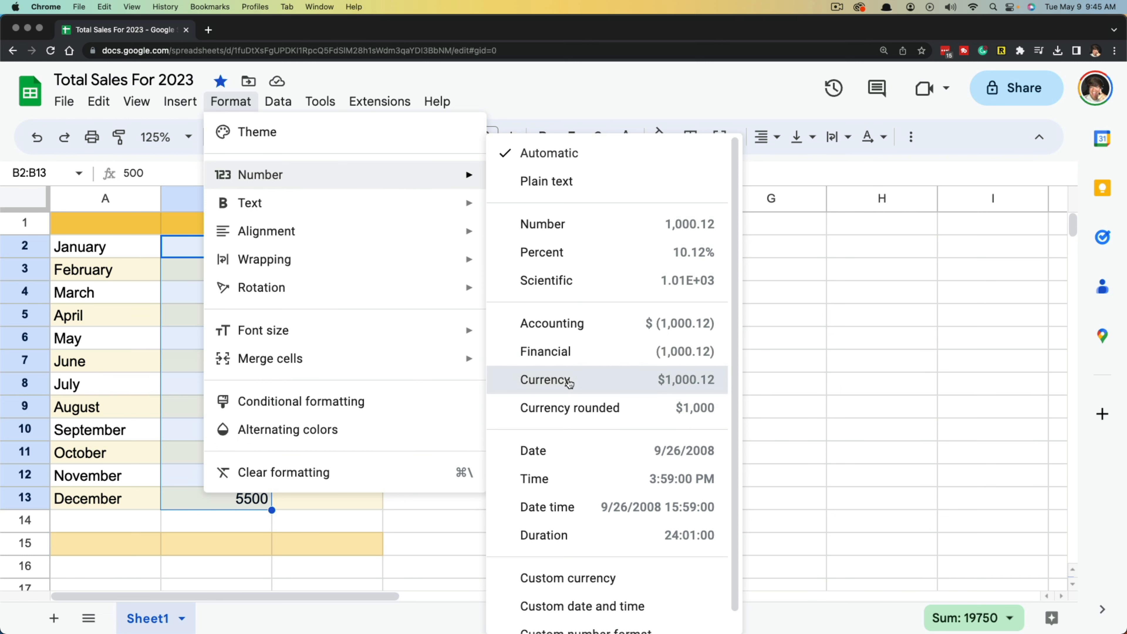
left_click(569, 380)
left_click(419, 384)
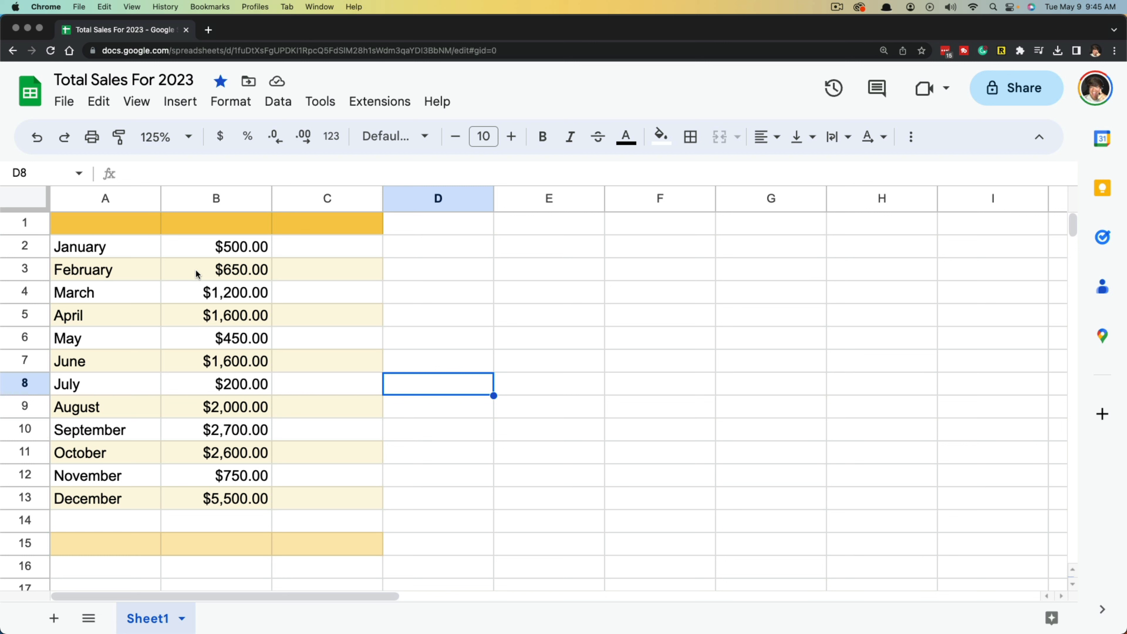
Step: Remove both decimal places from the amounts in B2:B13 and restore them, leaving the number format choices unused
left_click_drag(186, 249, 244, 500)
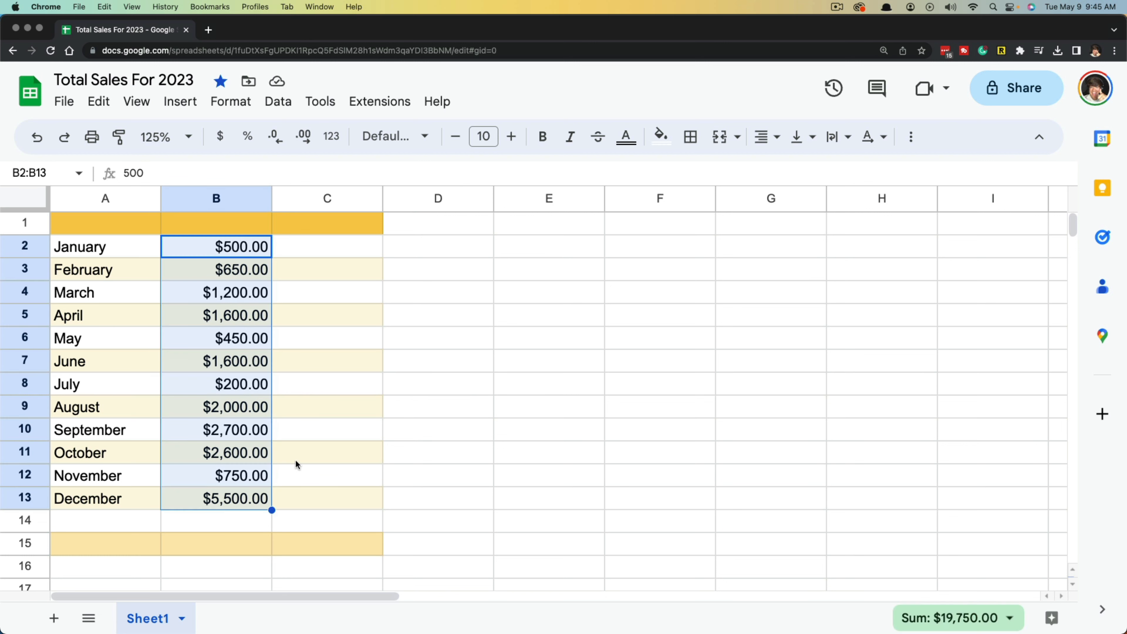
left_click(276, 139)
left_click(276, 140)
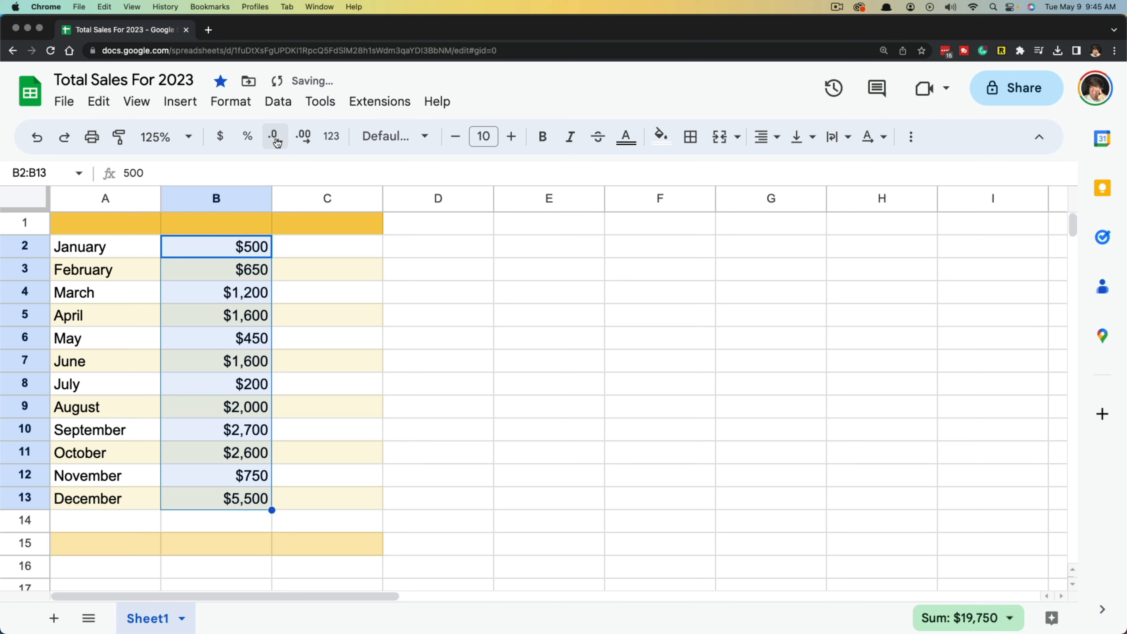
left_click(306, 140)
left_click(307, 141)
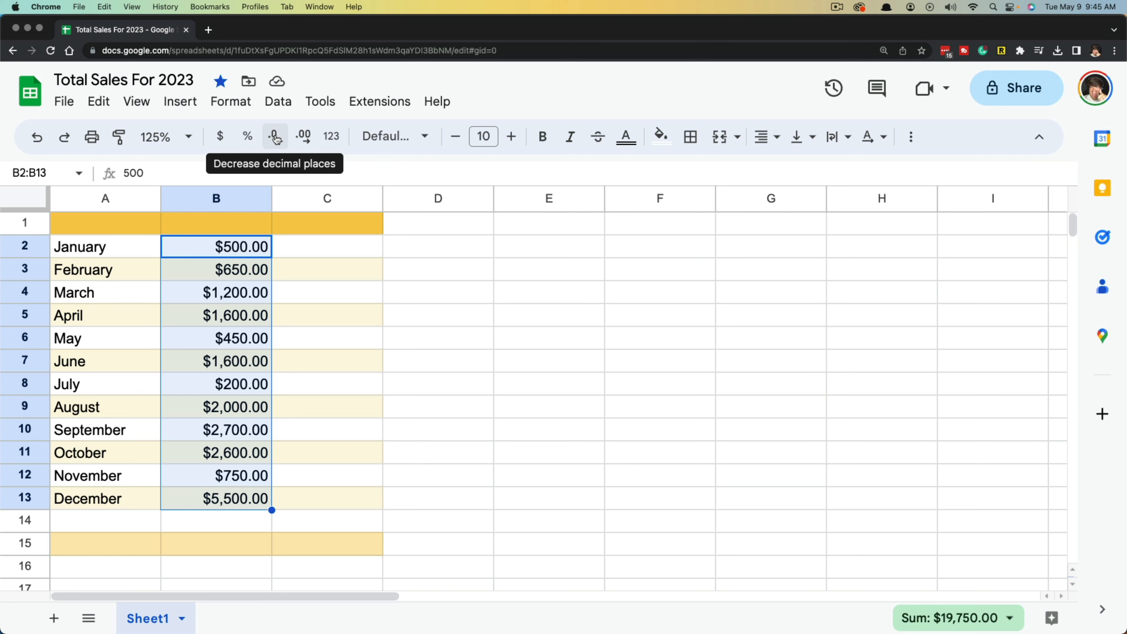
left_click(337, 142)
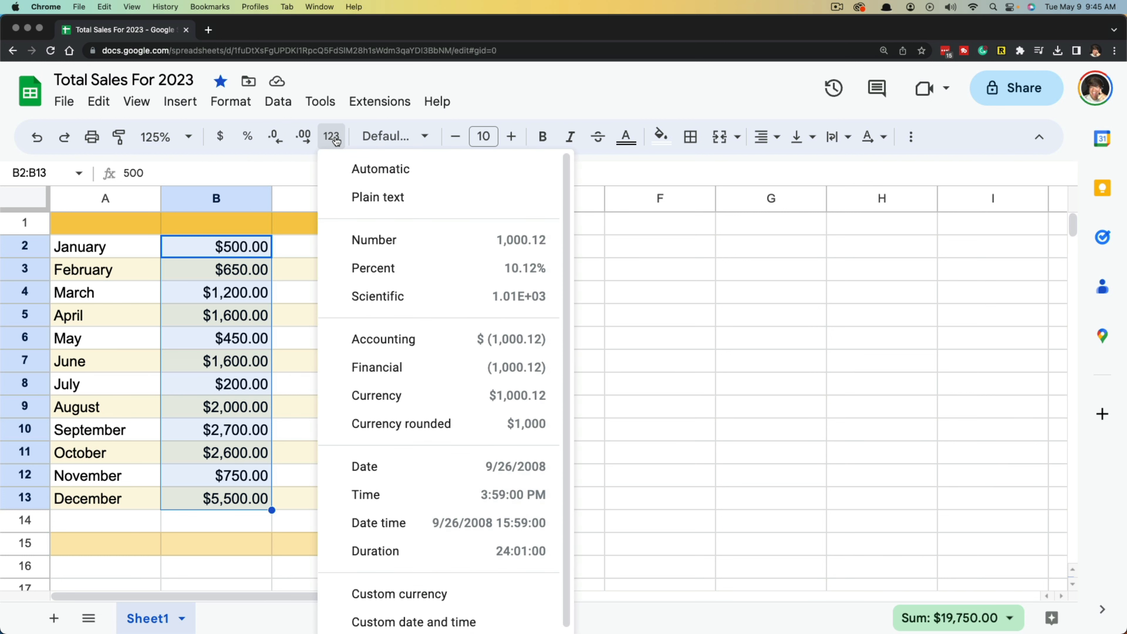
left_click(728, 313)
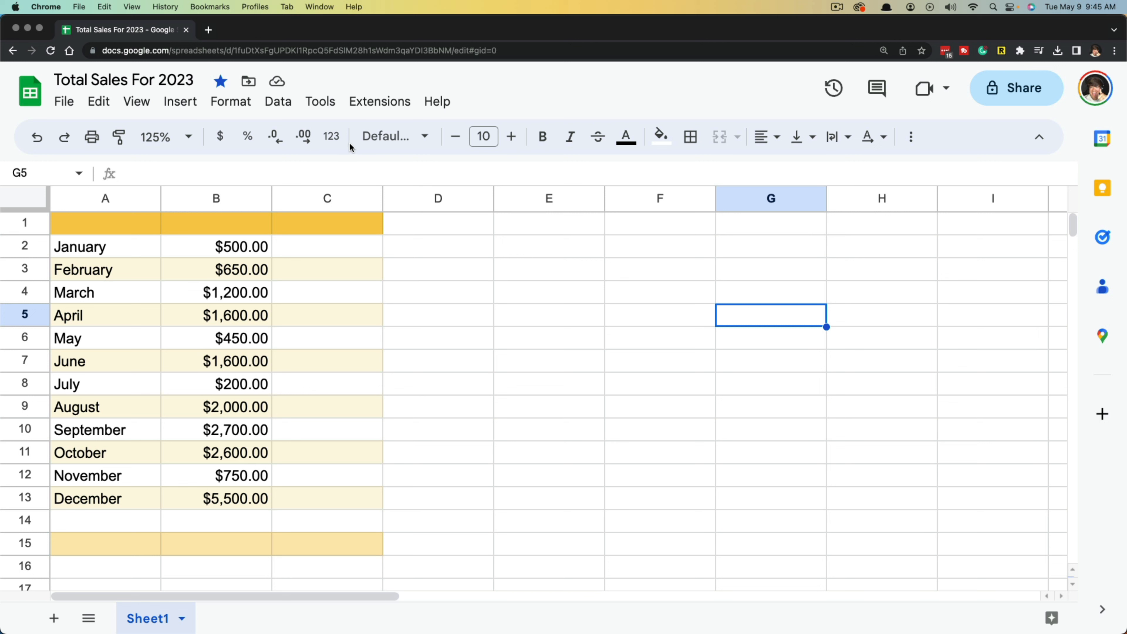
Step: Set the font size of the month names in A2:A13 to 11
left_click_drag(111, 247, 137, 505)
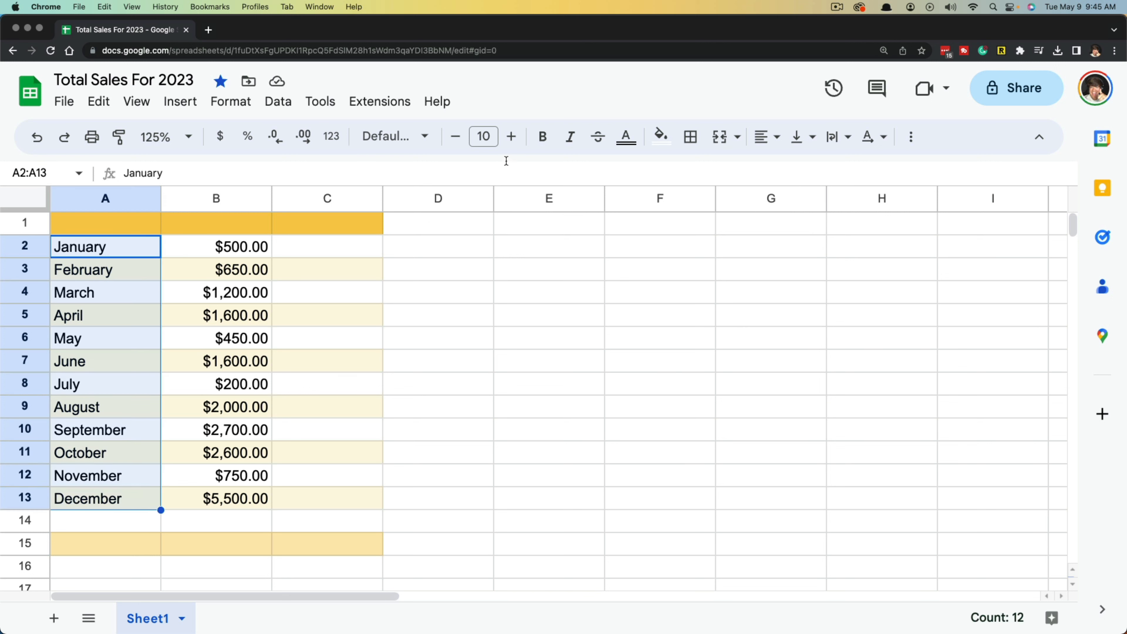
left_click(512, 137)
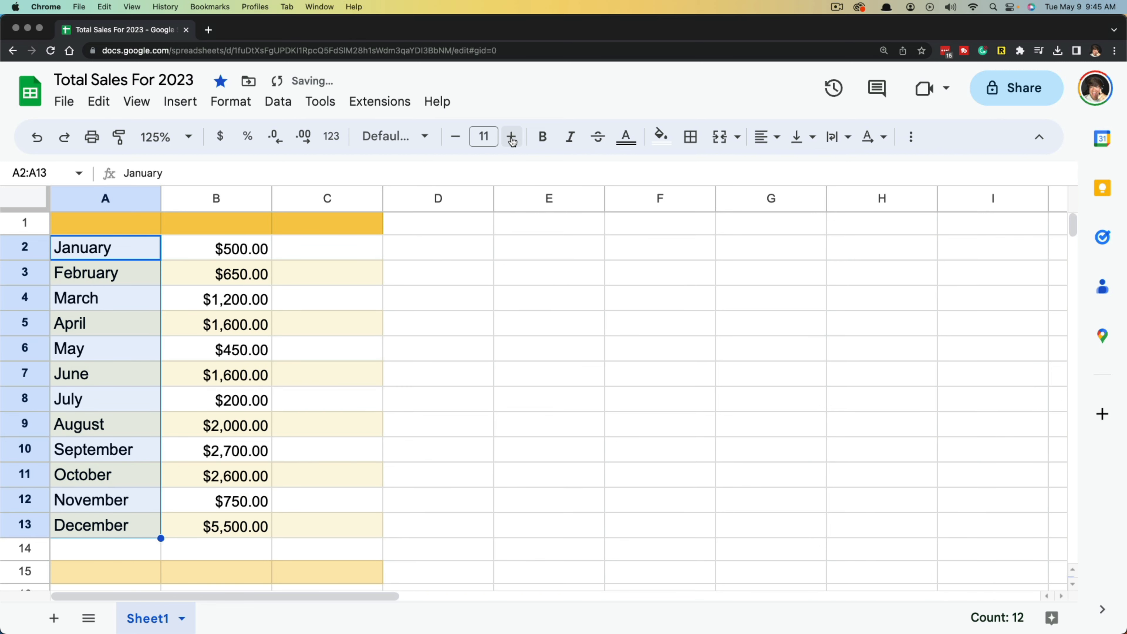
left_click(512, 137)
left_click(465, 137)
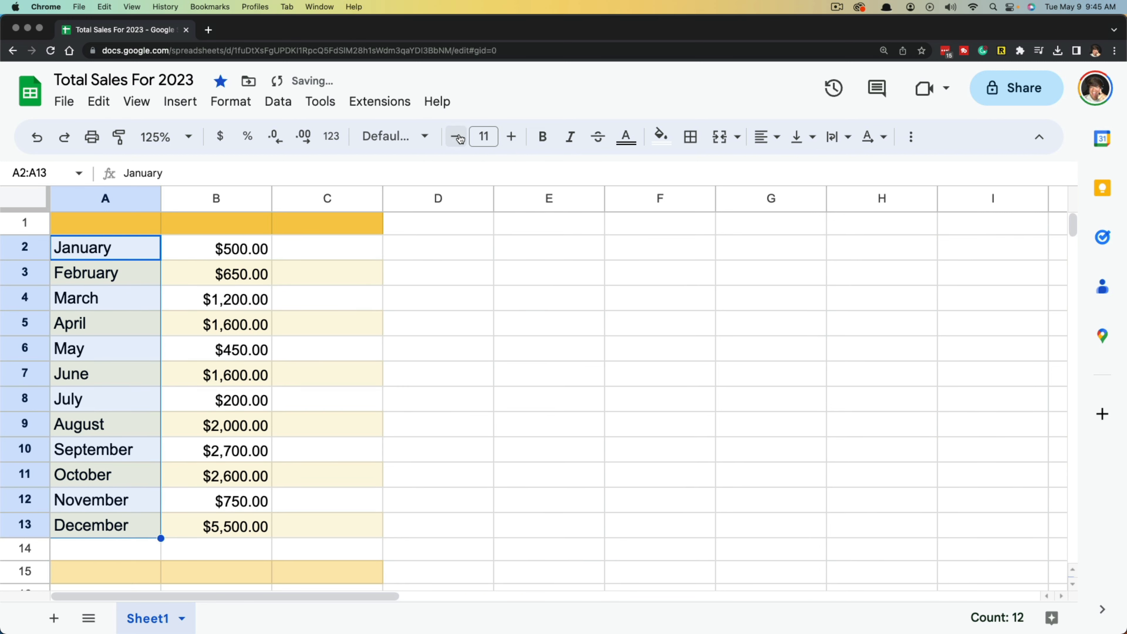
Step: Set the font size of the month names in A2:A13 to 10
left_click(465, 138)
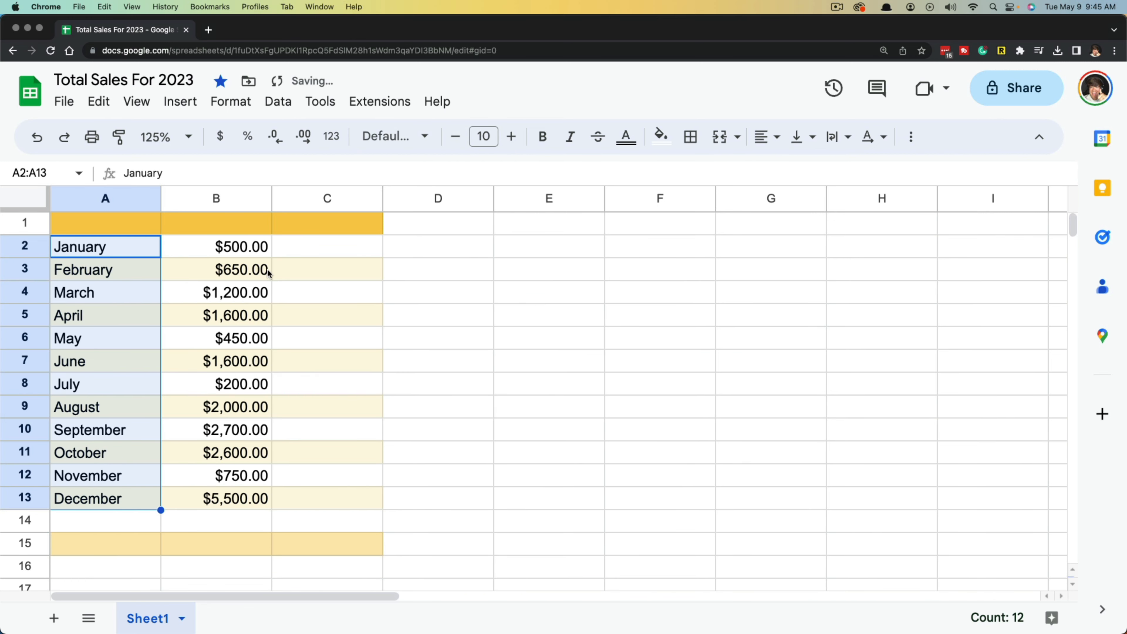
left_click(551, 325)
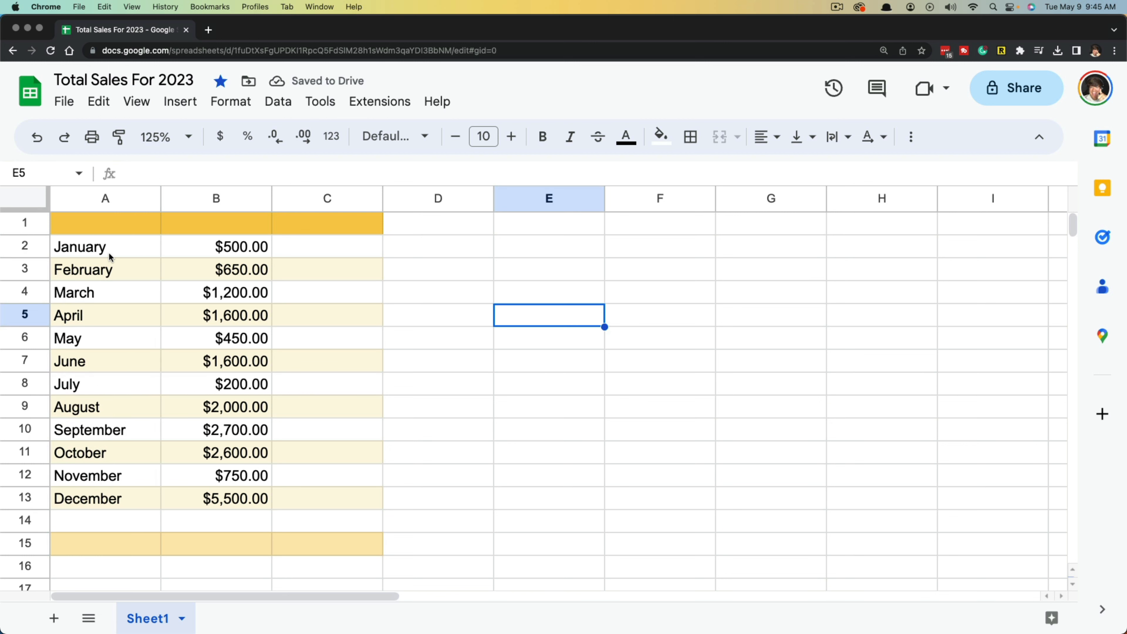
Step: Make the month names in A2:A13 bold and italic
left_click_drag(109, 253, 93, 511)
left_click(544, 136)
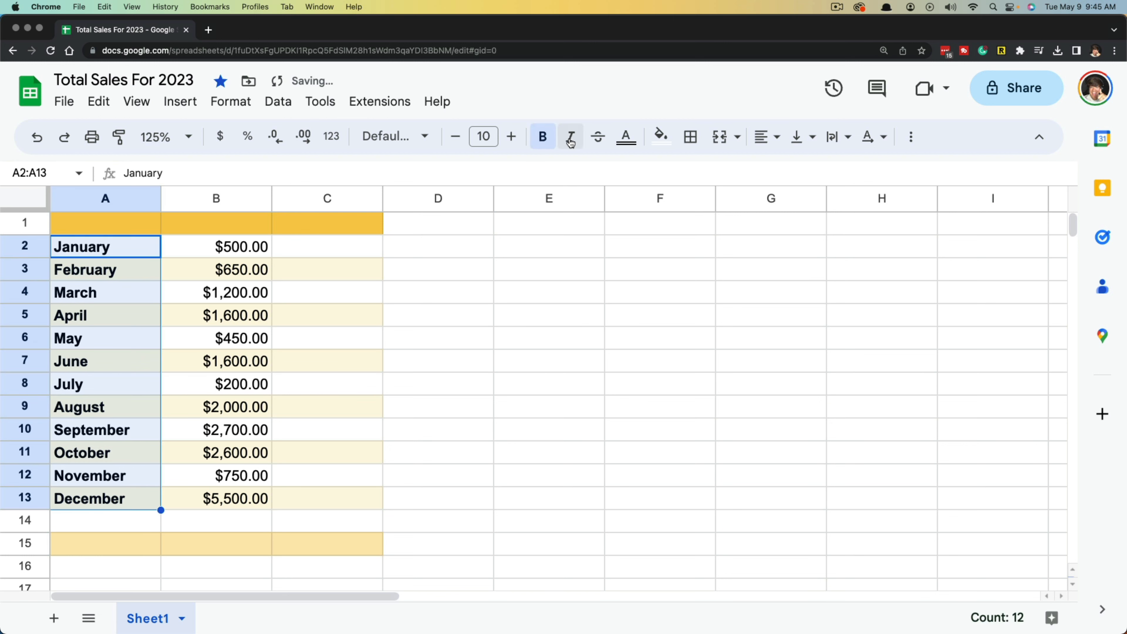
left_click(570, 137)
left_click(525, 289)
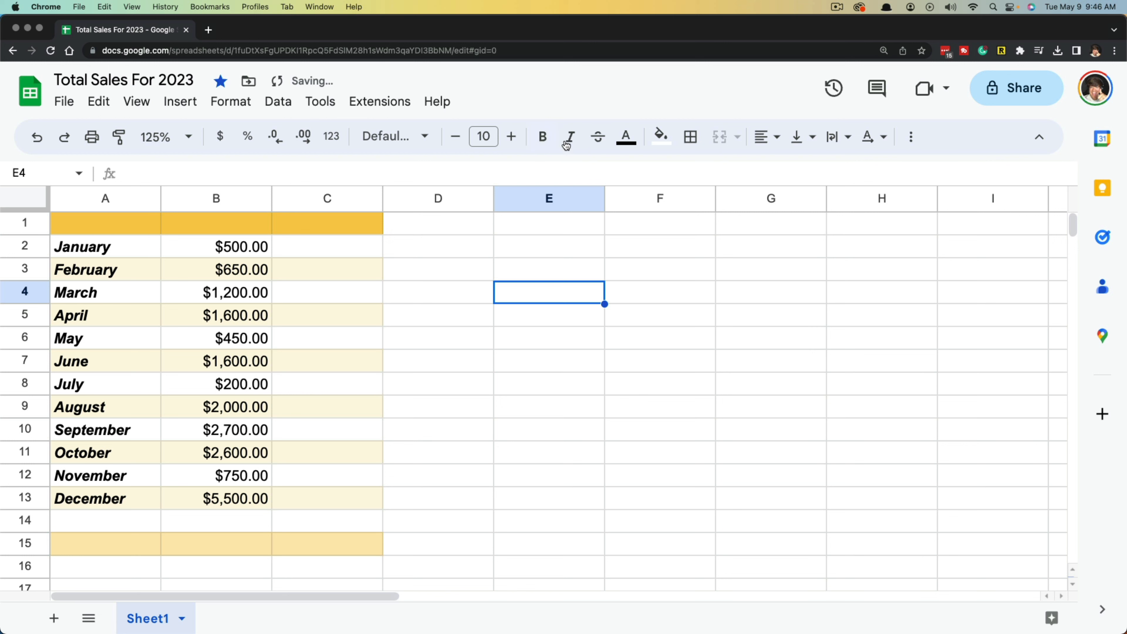
Step: Undo the italic and bold formatting on the month names
left_click(39, 139)
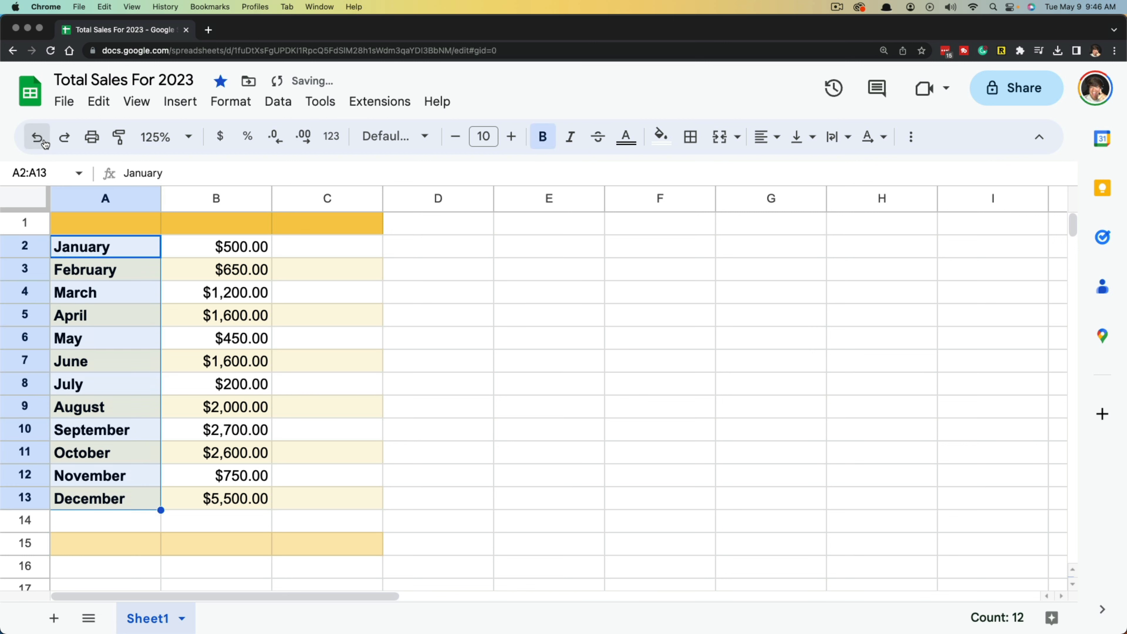
left_click(39, 139)
left_click(555, 386)
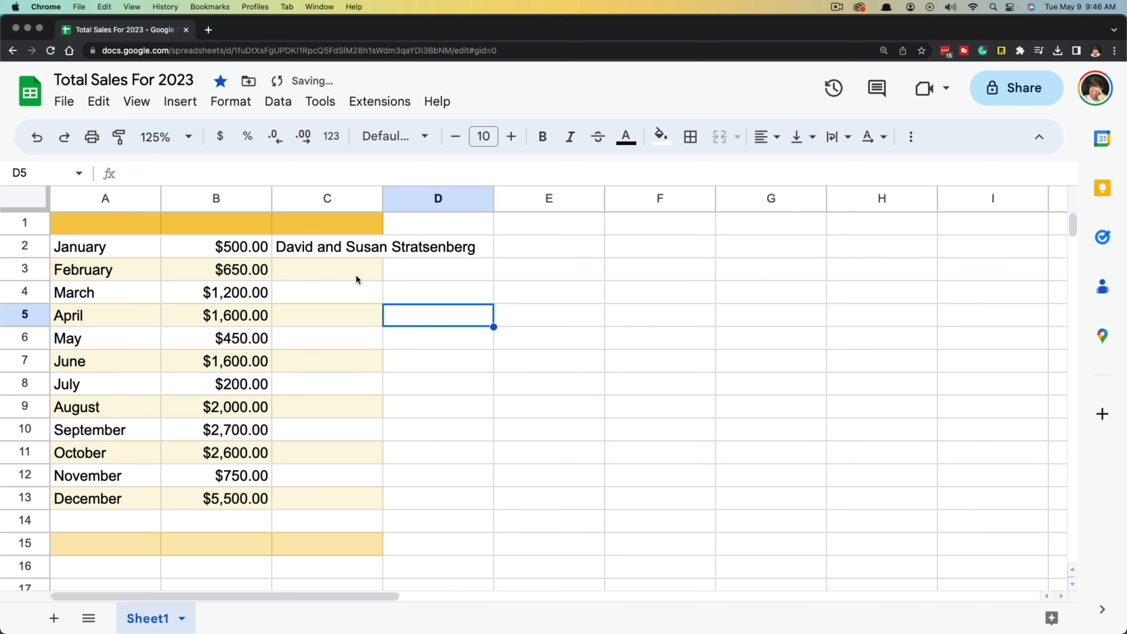
Step: Widen column C manually beyond the customer names in C2, and undo that resize
left_click(333, 250)
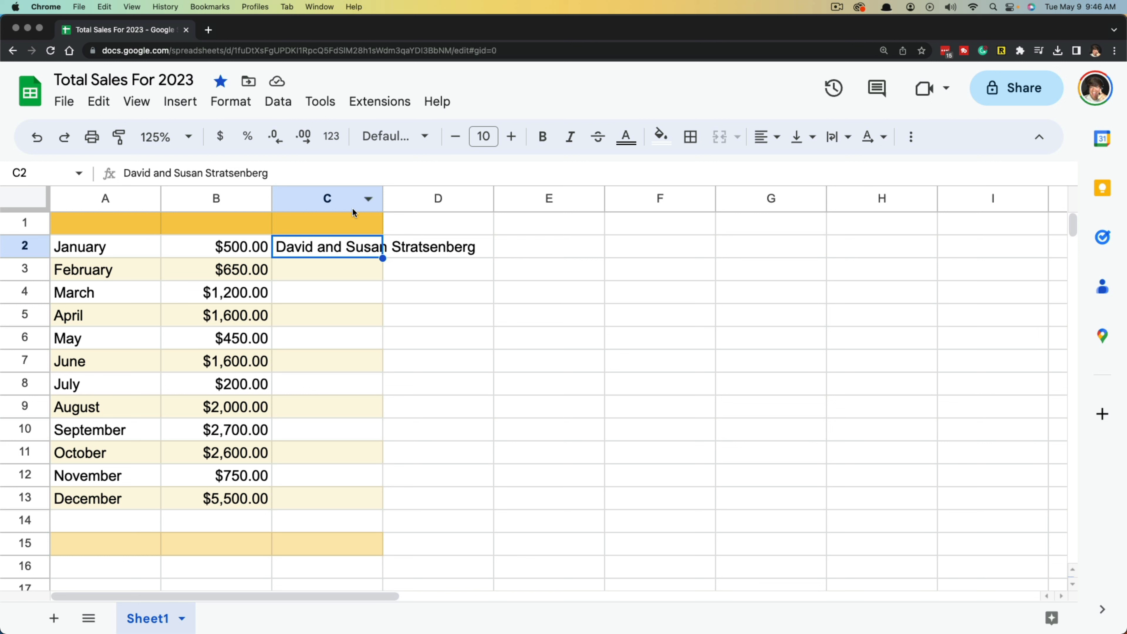
left_click(448, 313)
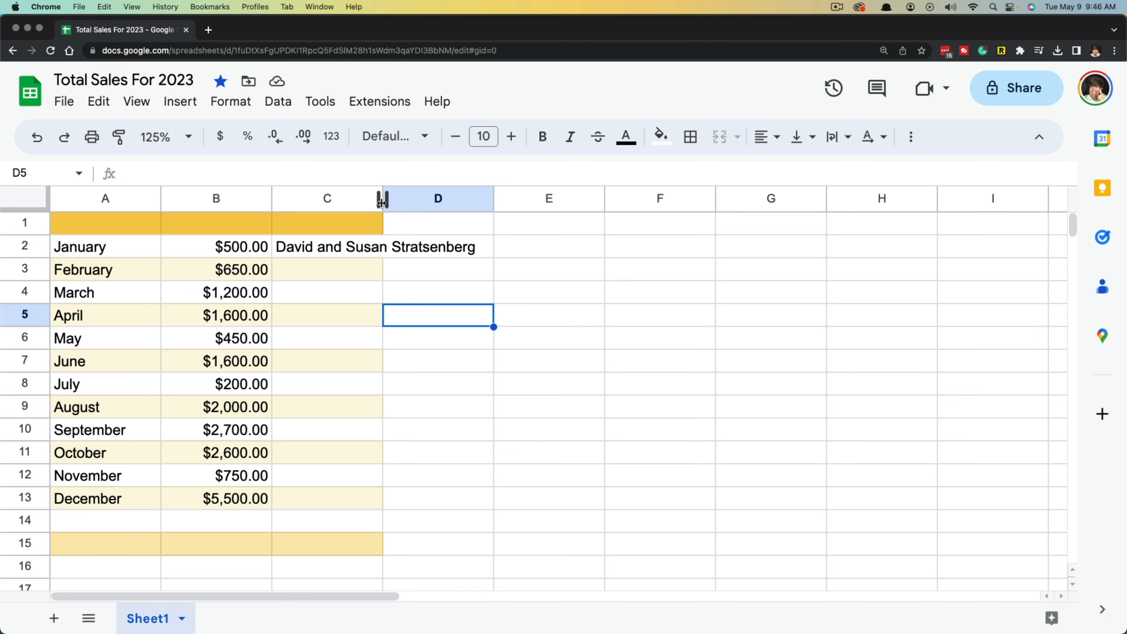
left_click_drag(381, 203, 528, 202)
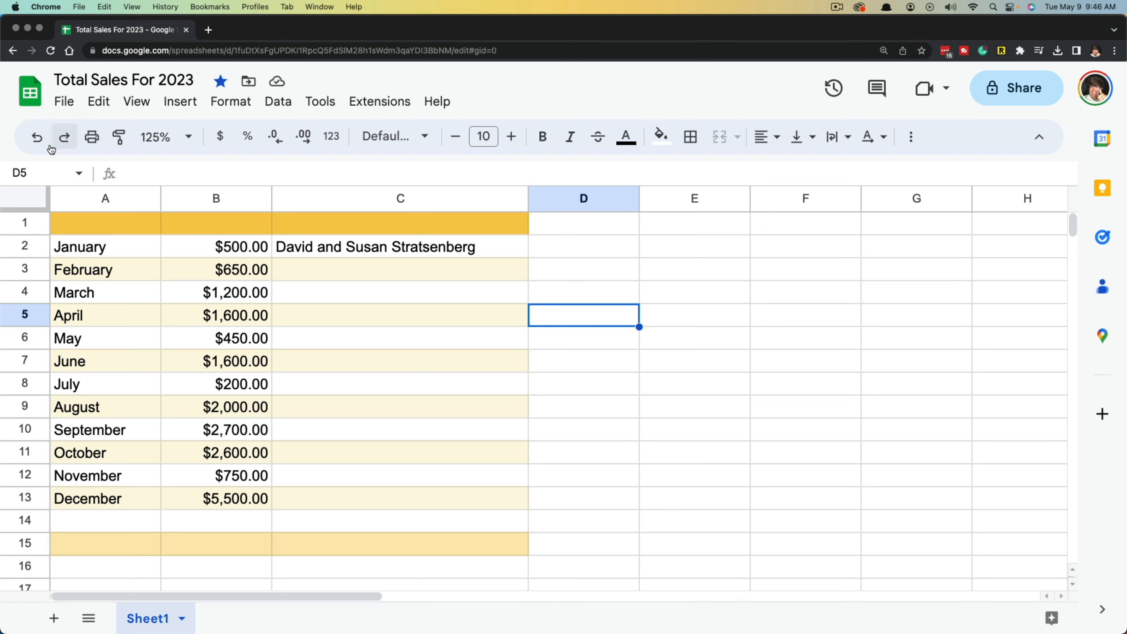
left_click(36, 136)
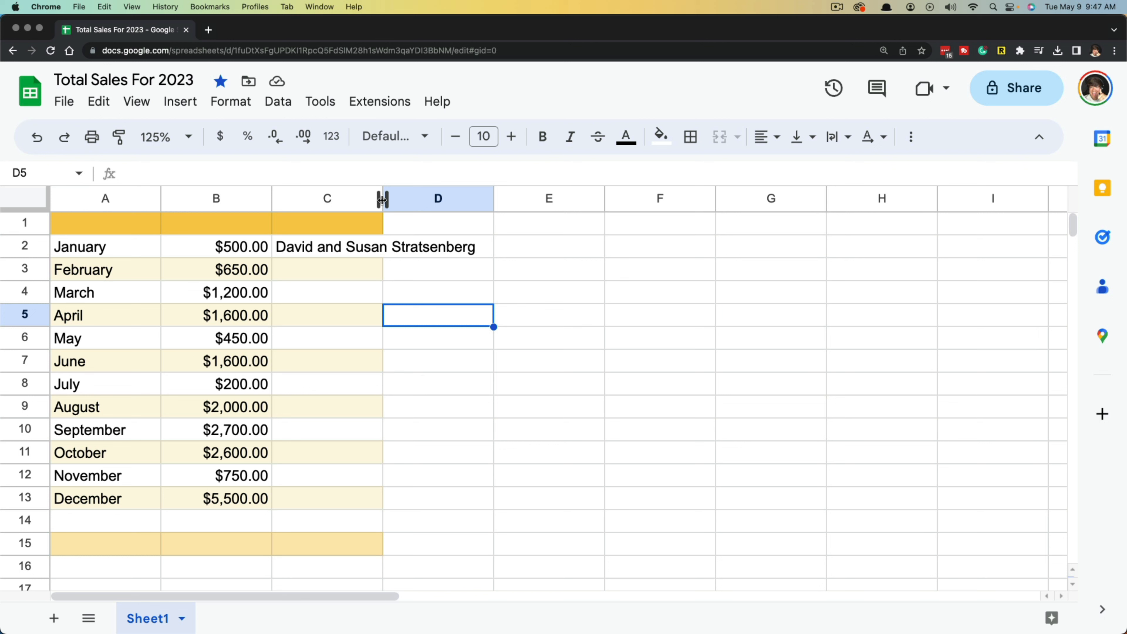
Step: Fit the widths of columns C, A and B automatically to their contents
double_click(382, 200)
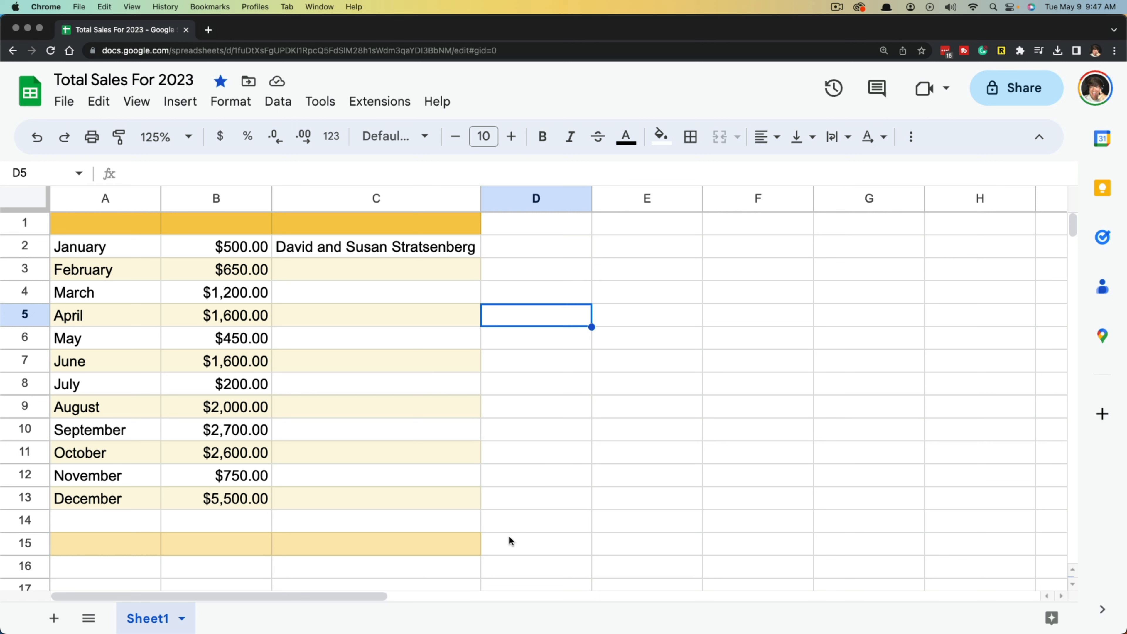
left_click(19, 201)
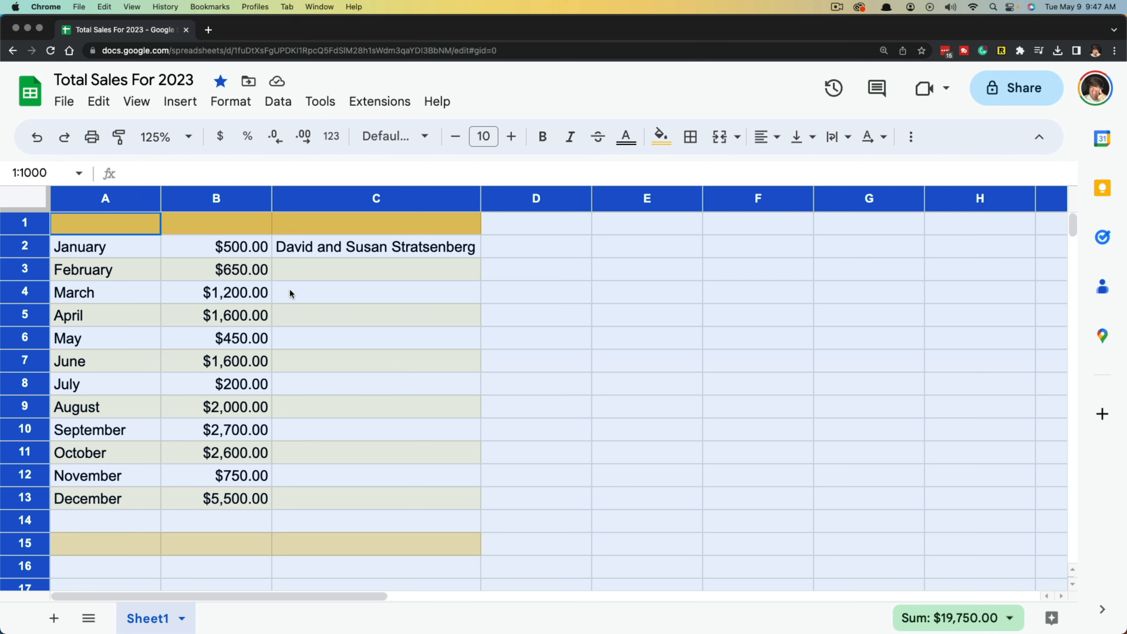
left_click(686, 323)
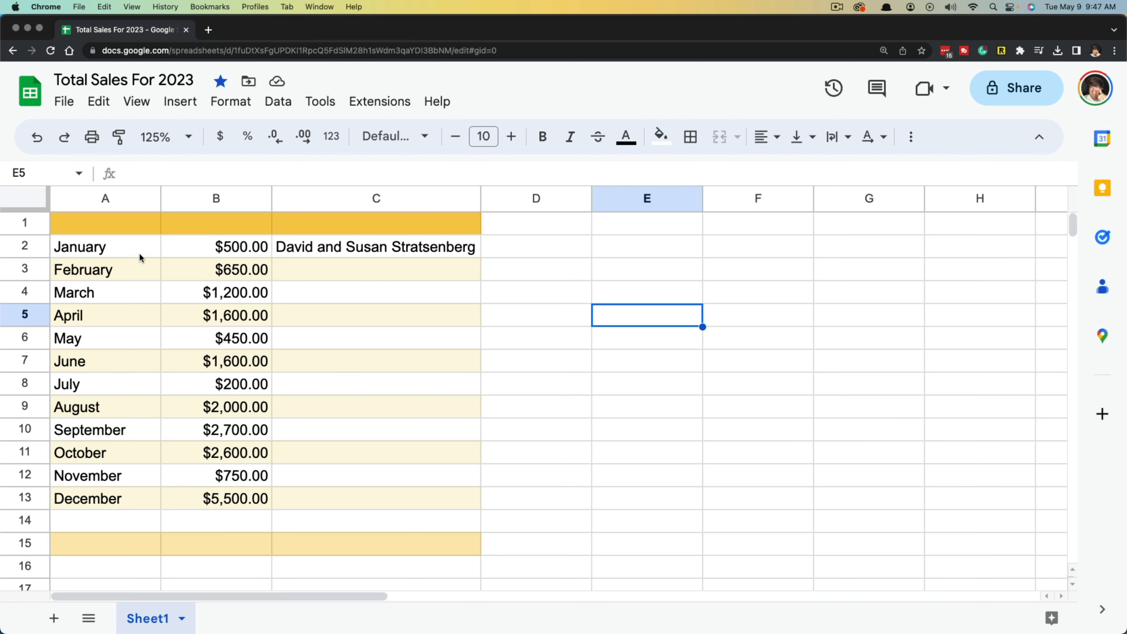
double_click(161, 198)
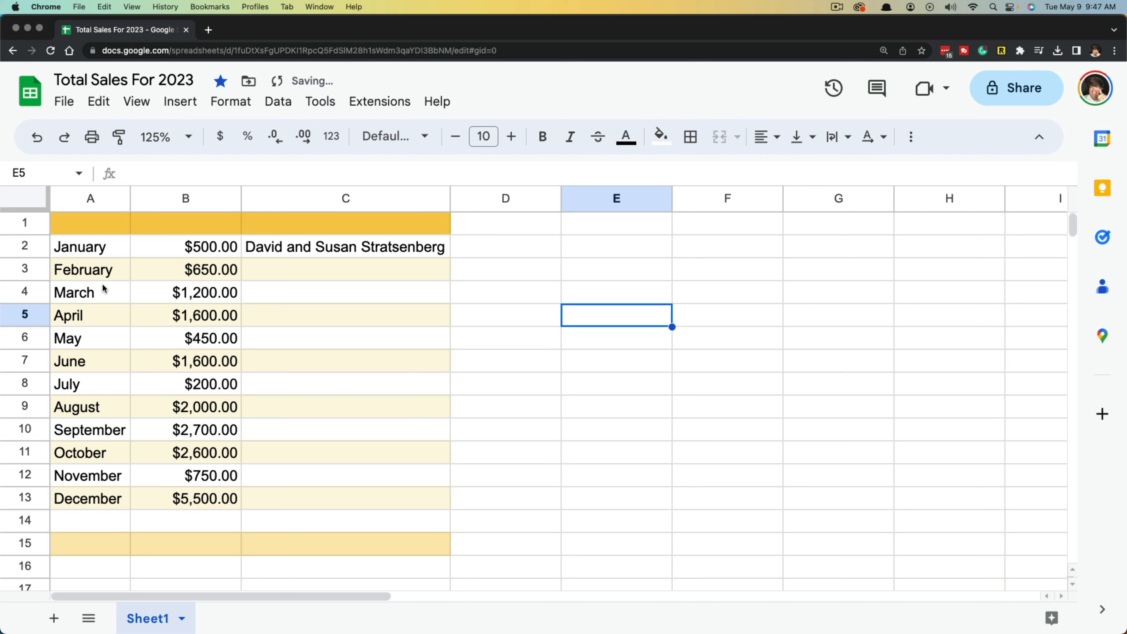
double_click(240, 202)
left_click(554, 383)
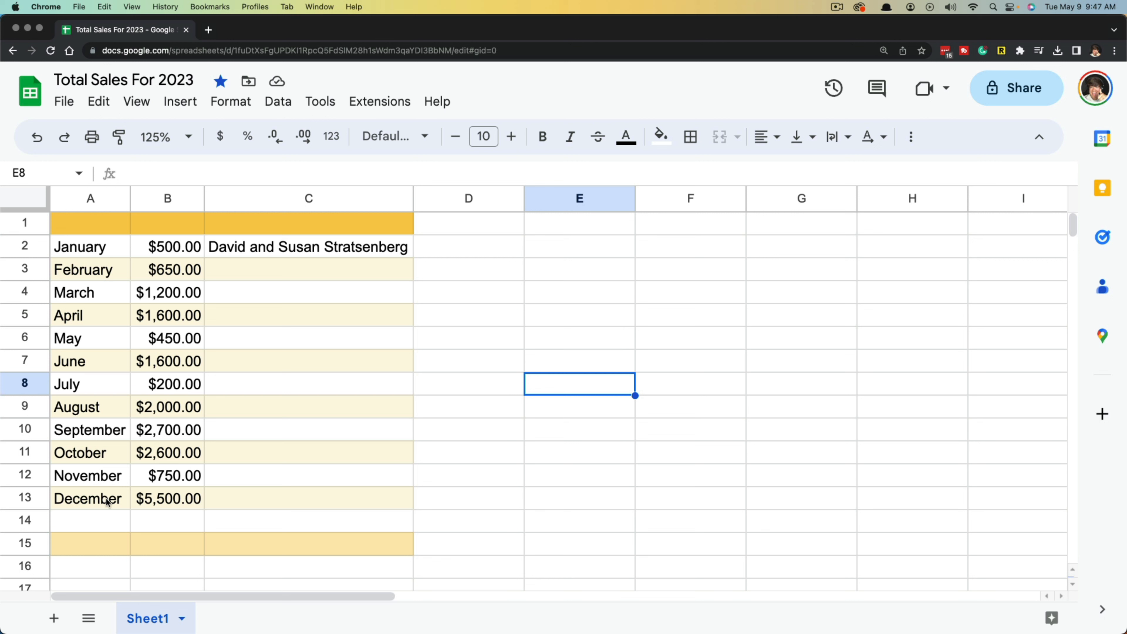
left_click(90, 499)
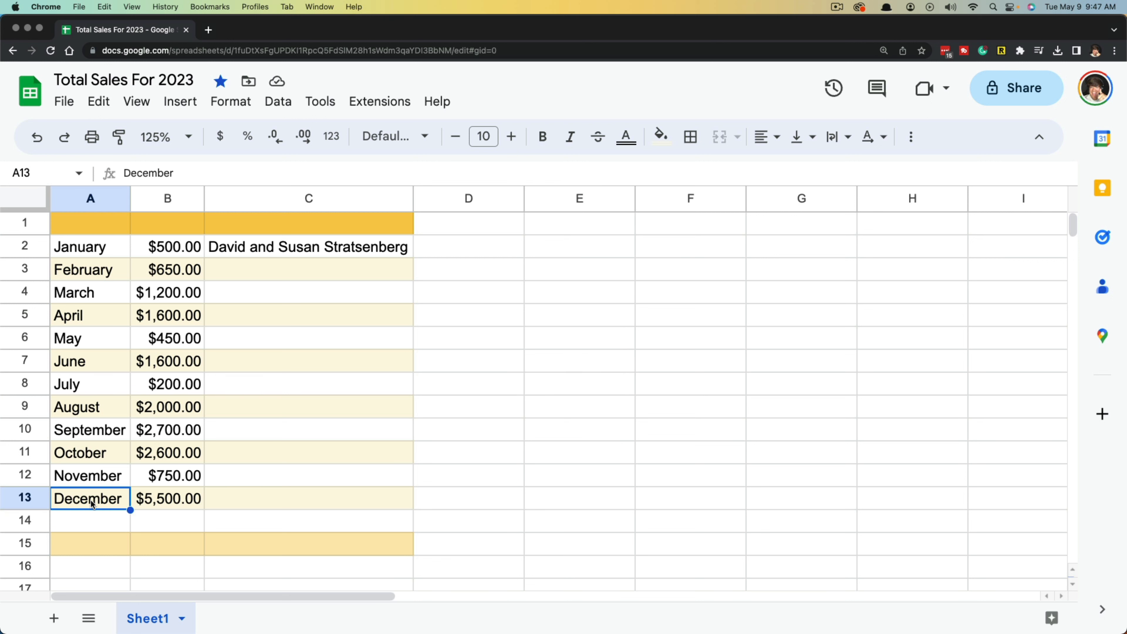
left_click(152, 501)
left_click(320, 256)
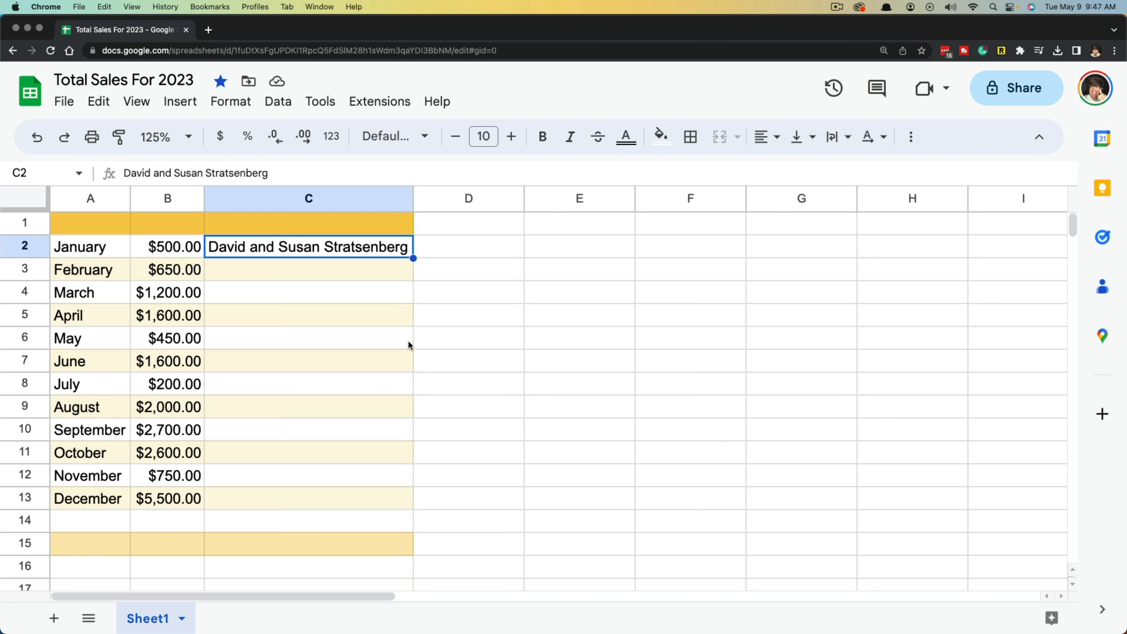
left_click(569, 367)
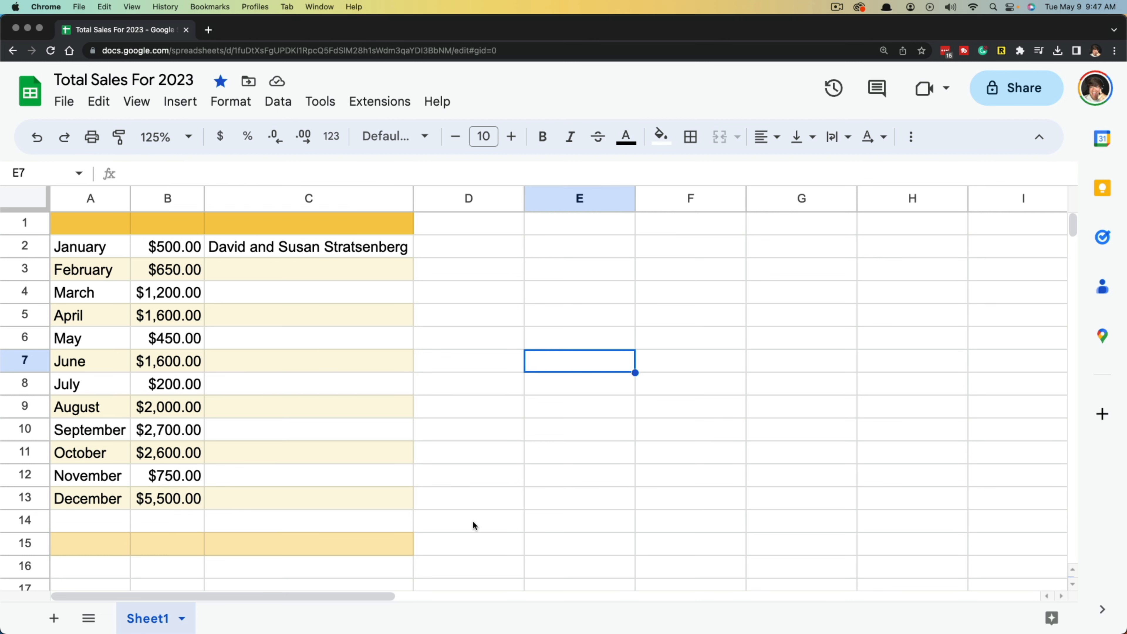
left_click(575, 430)
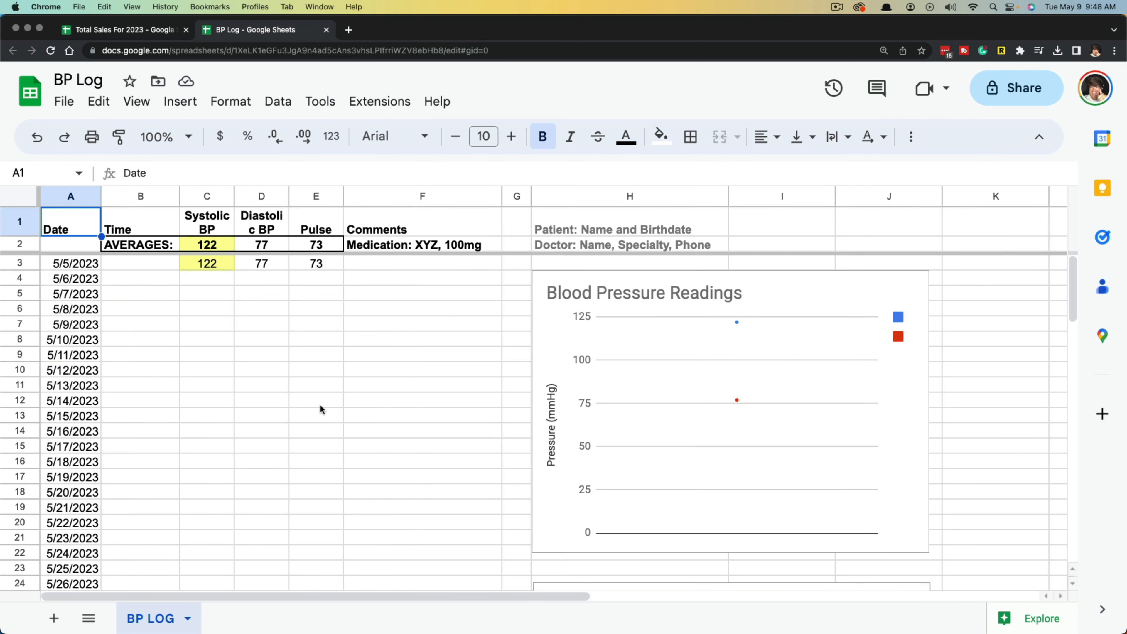
Step: In the BP Log spreadsheet, enter a systolic reading of 150 in C10 for 5/12/2023
left_click(207, 292)
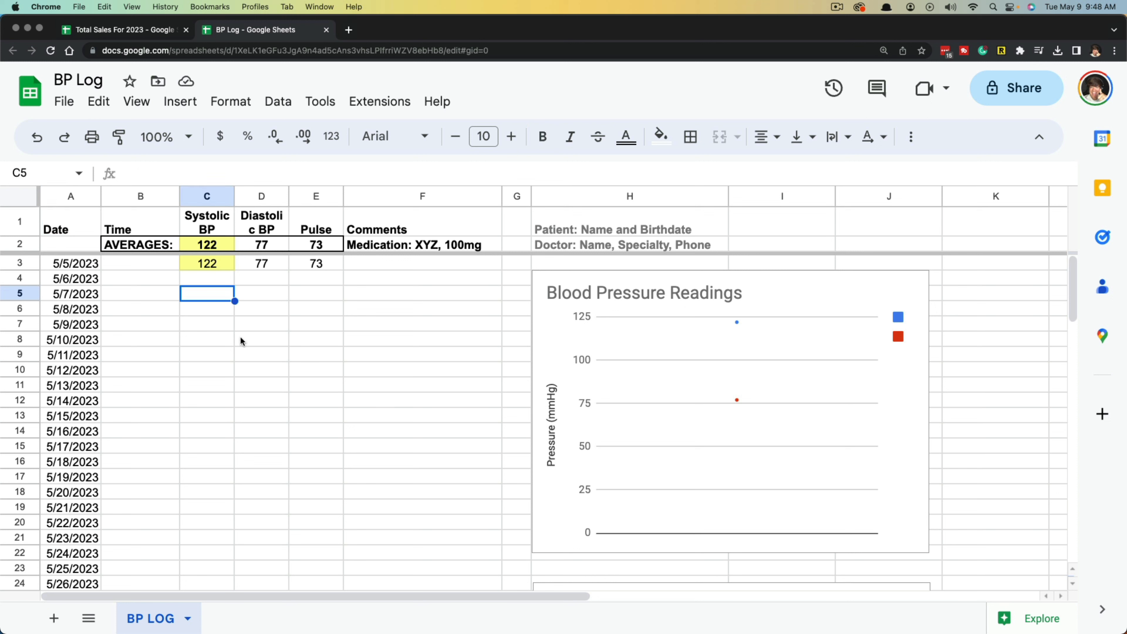
left_click(205, 367)
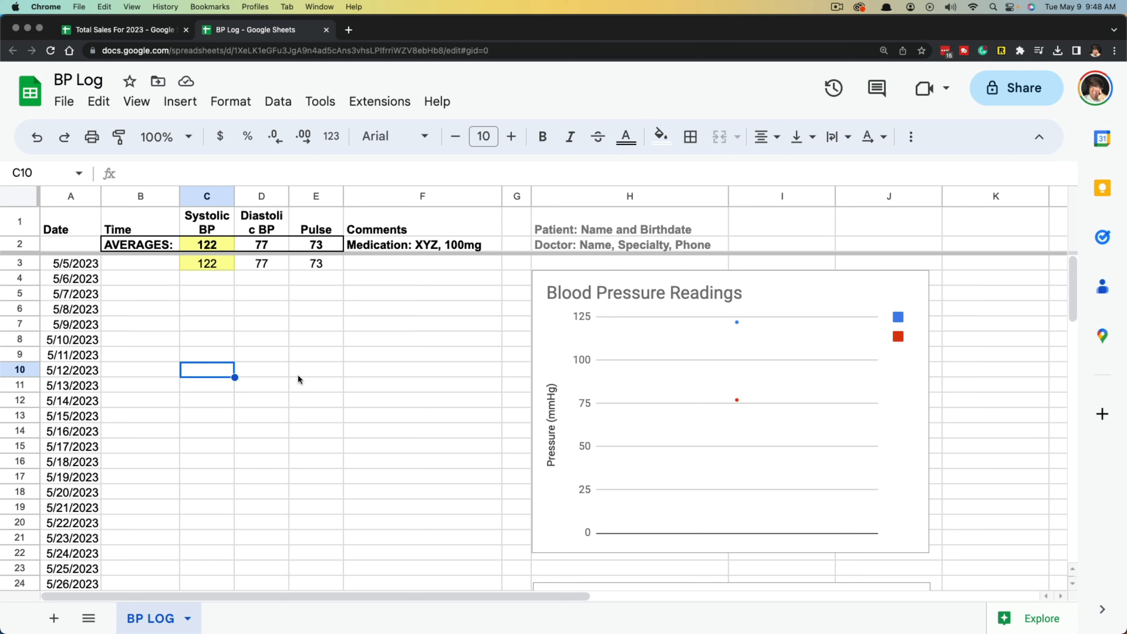
type("150")
key("Return")
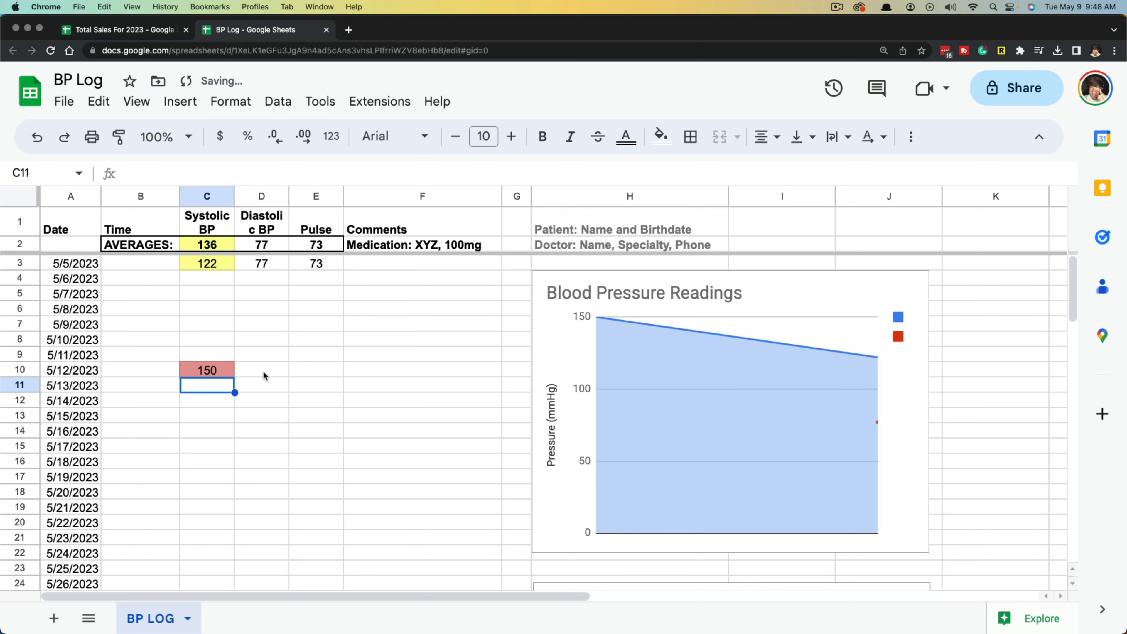
left_click(227, 373)
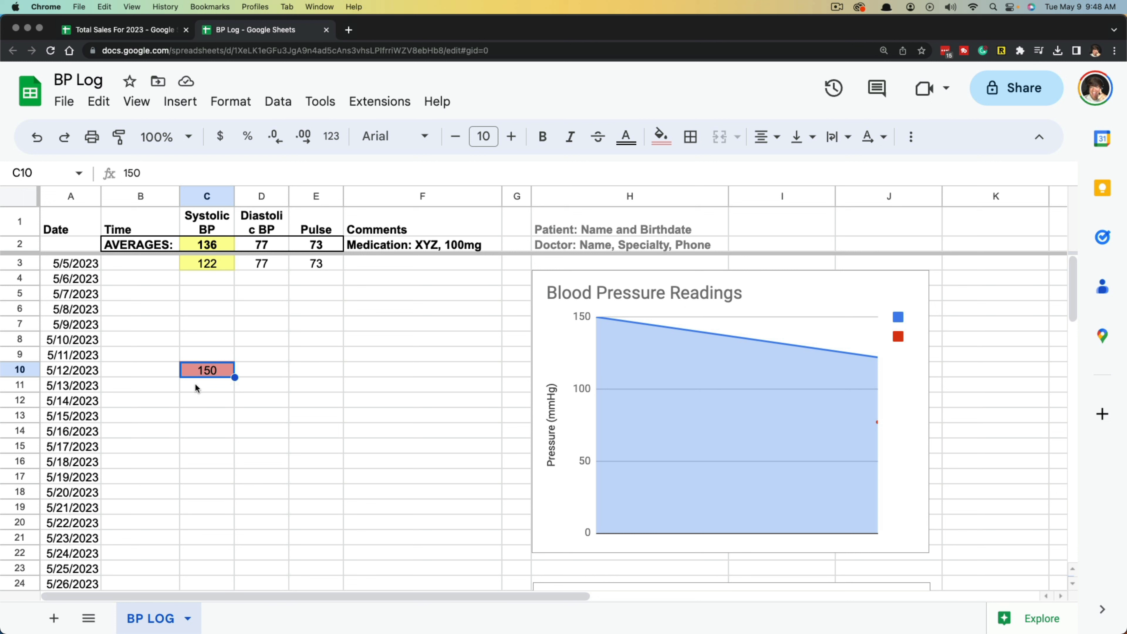
Step: Enter a diastolic reading of 72 in D10 for 5/12/2023
left_click(266, 379)
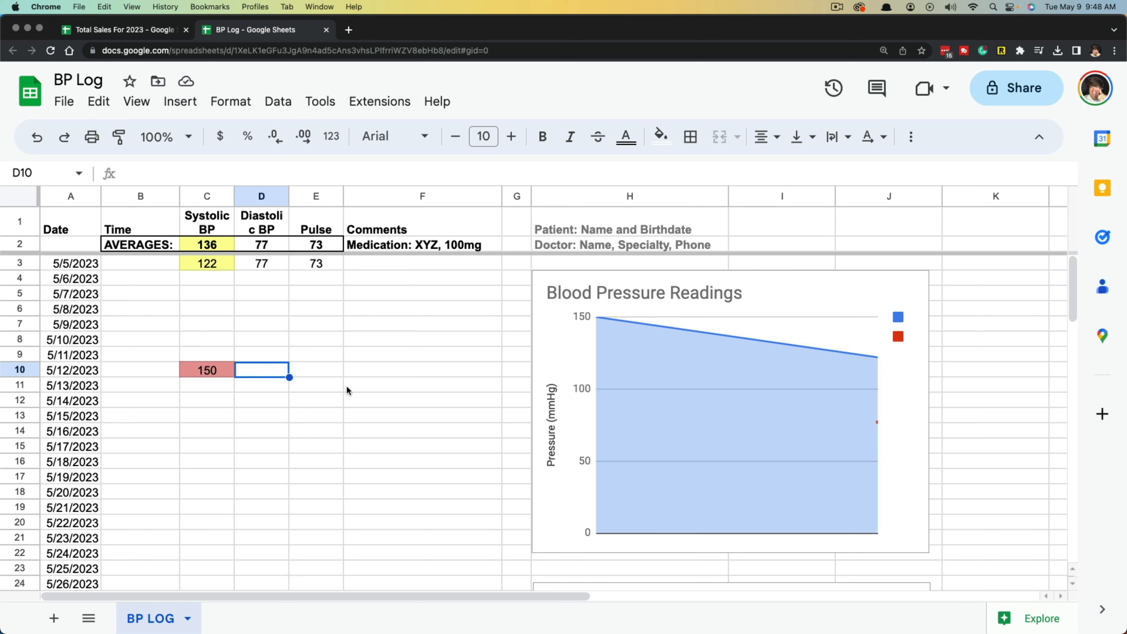
type("72")
key("Return")
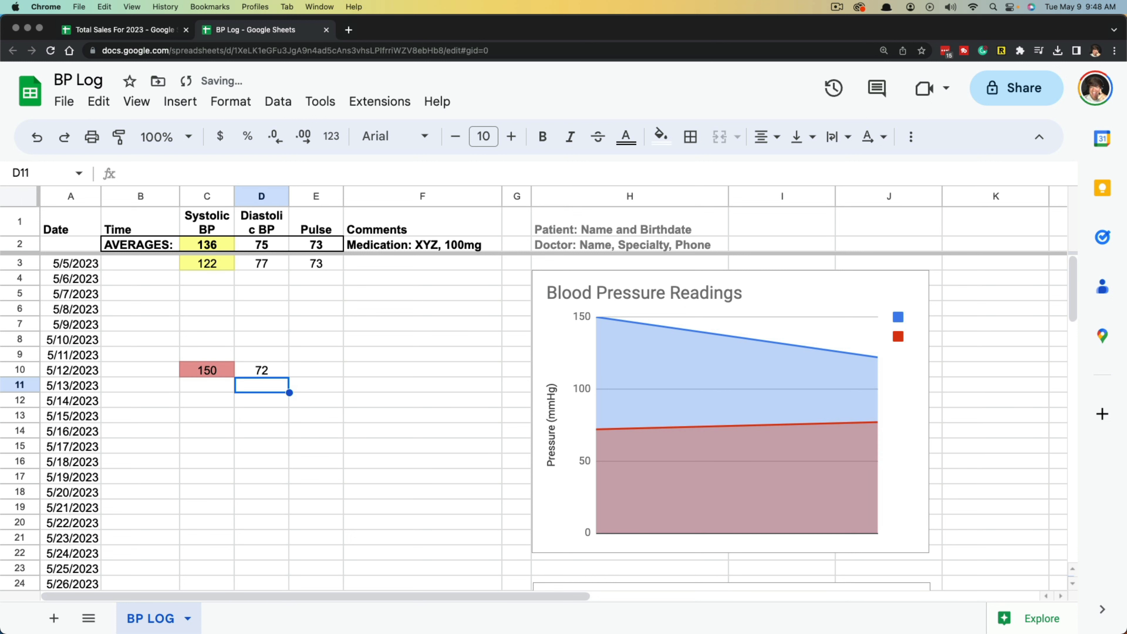
key("Up")
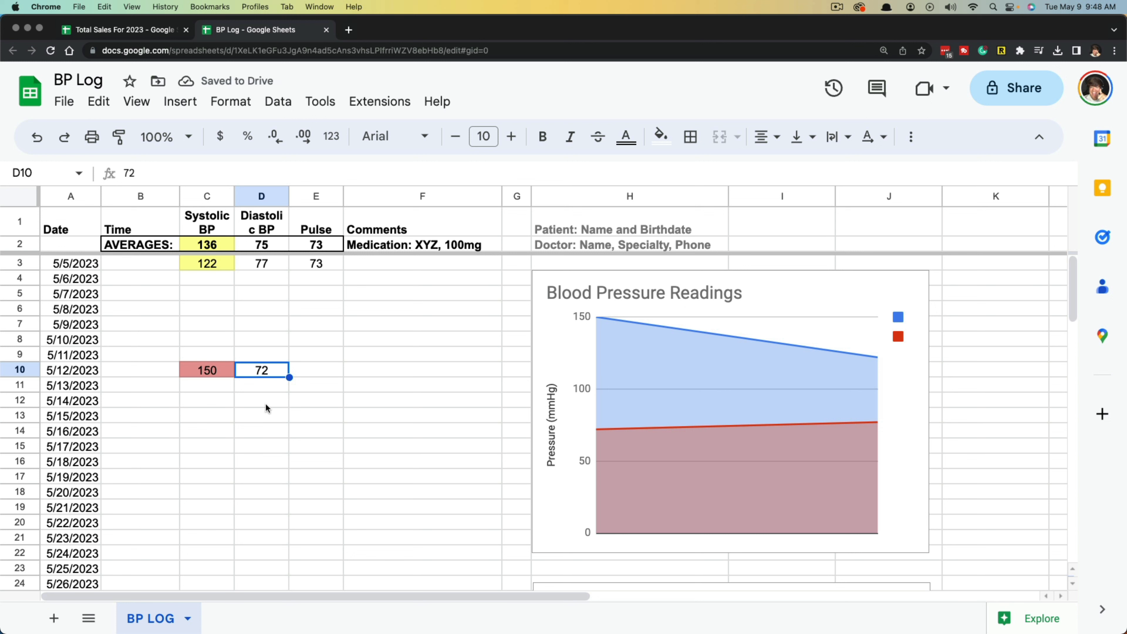
Step: Change the diastolic reading in D10 to 85
double_click(265, 372)
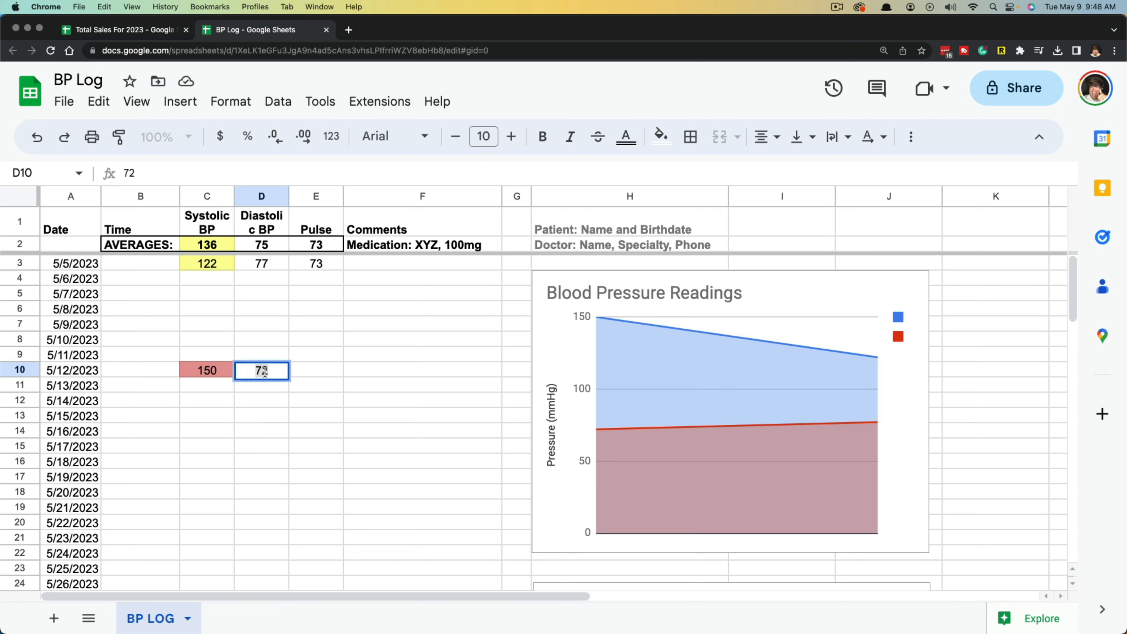
type("85")
key("Return")
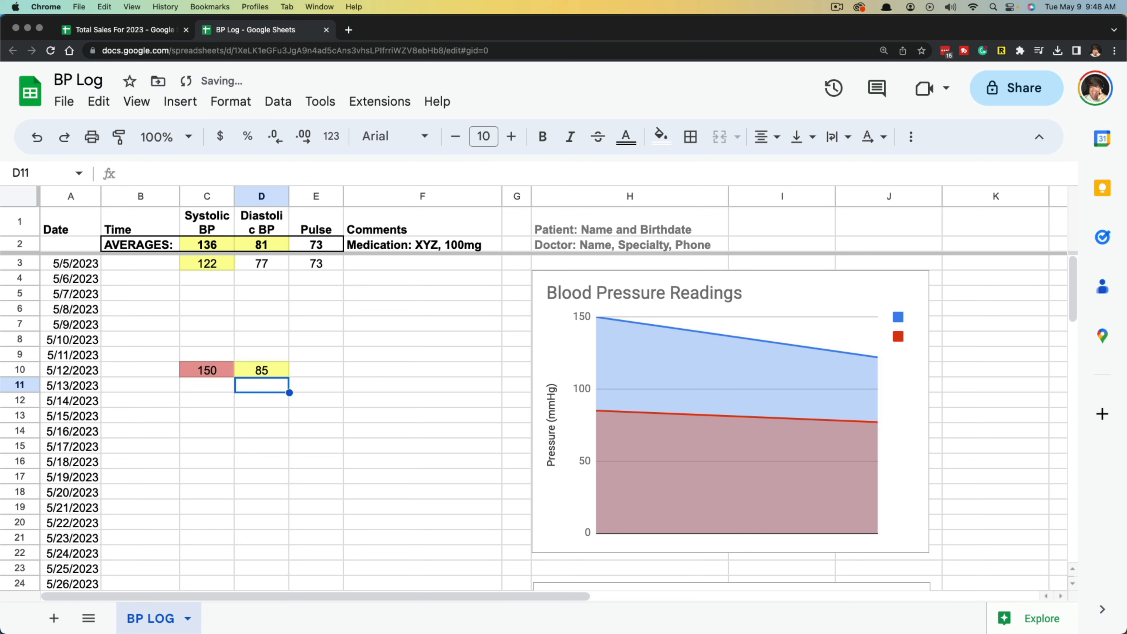
Step: Change the diastolic reading in D10 to 100
double_click(258, 371)
double_click(257, 370)
type("100")
key("Return")
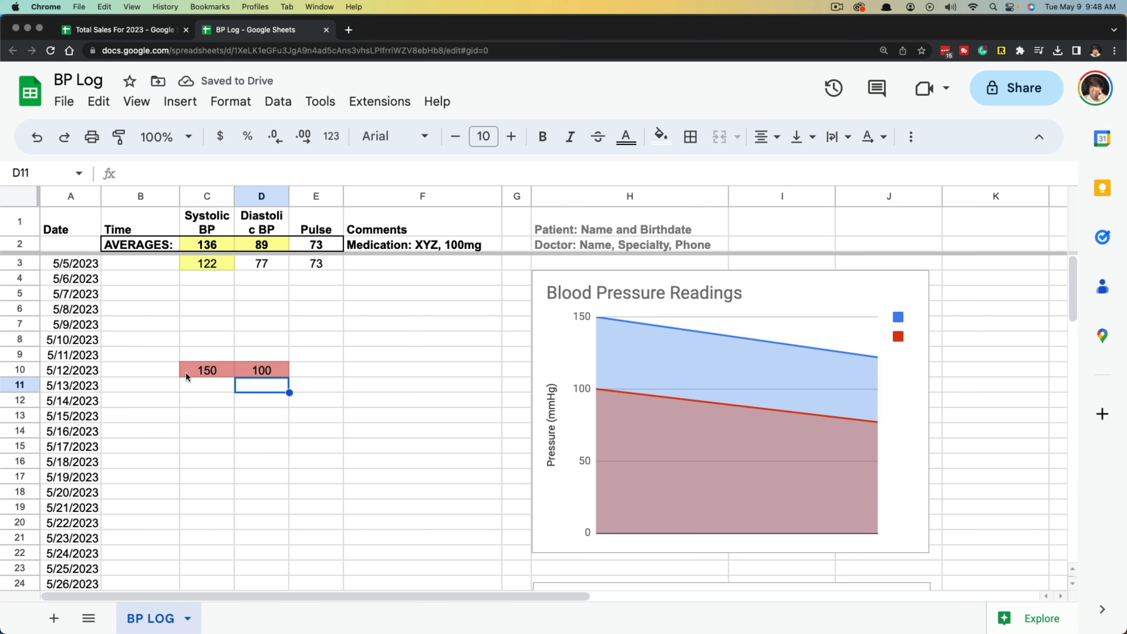
Step: Clear the sample blood pressure readings from C10:E10
left_click(199, 372)
left_click(258, 372)
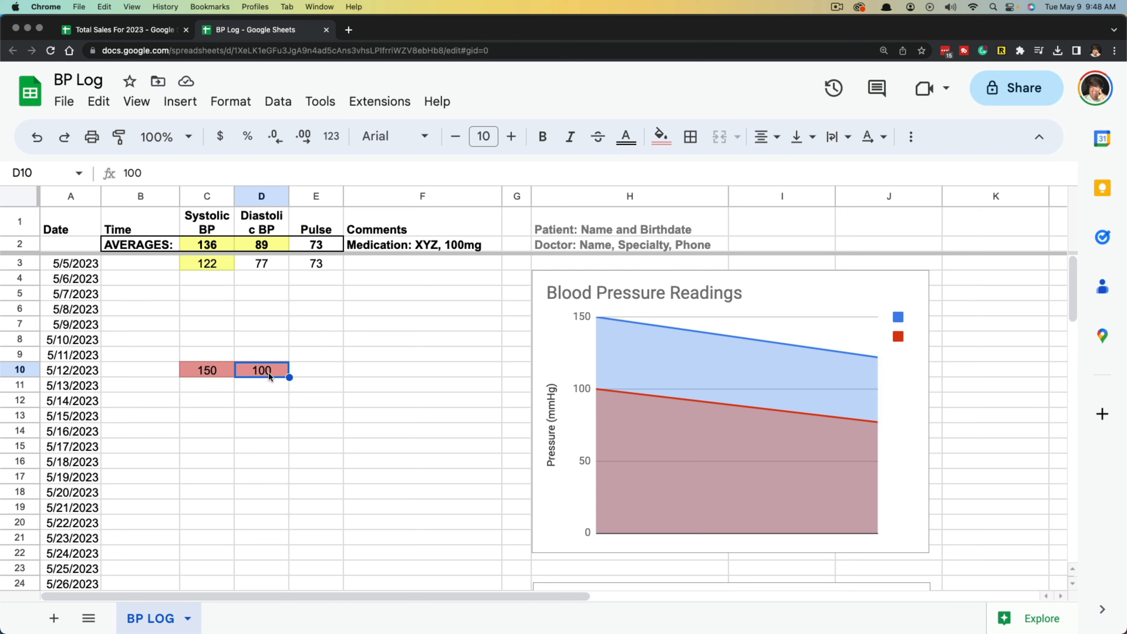
left_click_drag(342, 377, 204, 376)
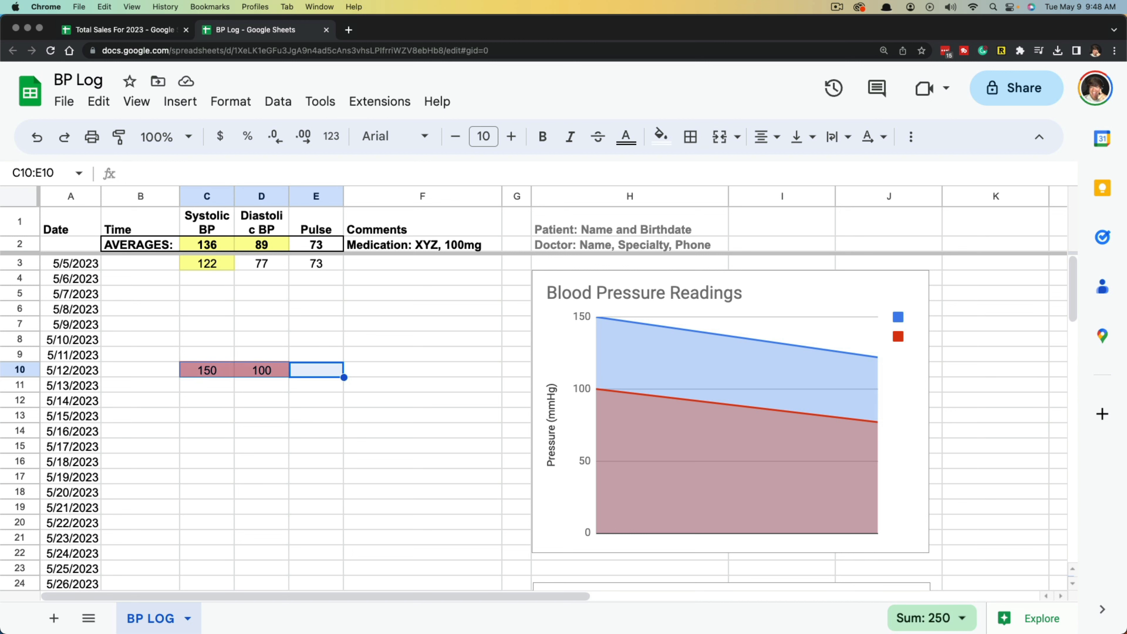
key("Delete")
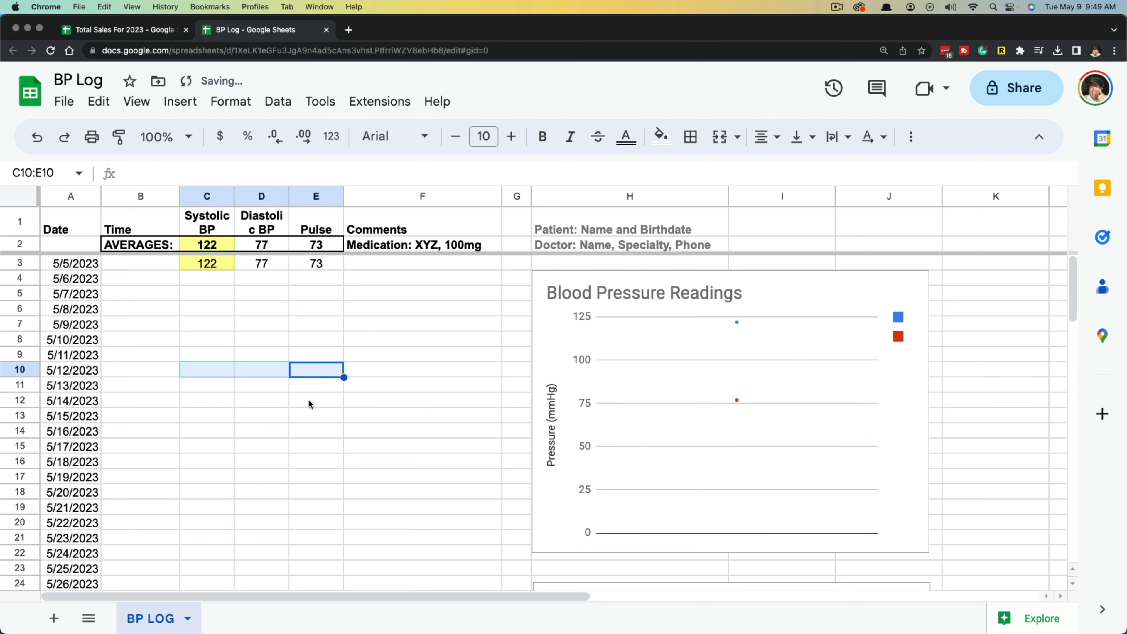
Step: In the Total Sales For 2023 spreadsheet, add a conditional format to B2:B13 that fills values greater than 500.00 with the default green
key("super+alt+Left")
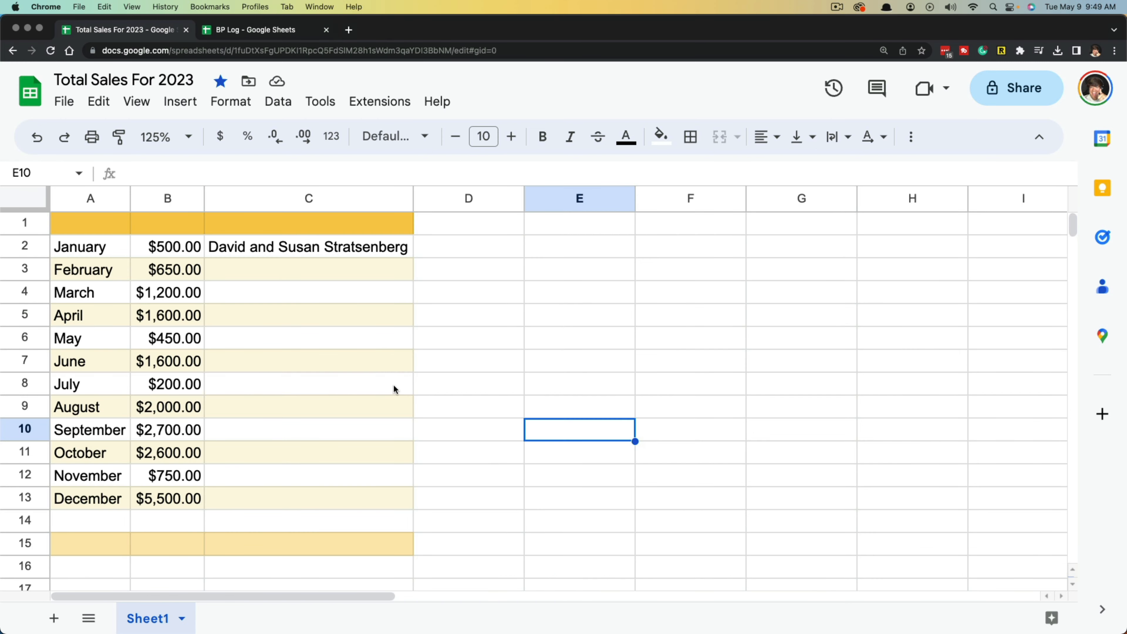
left_click_drag(178, 251, 176, 502)
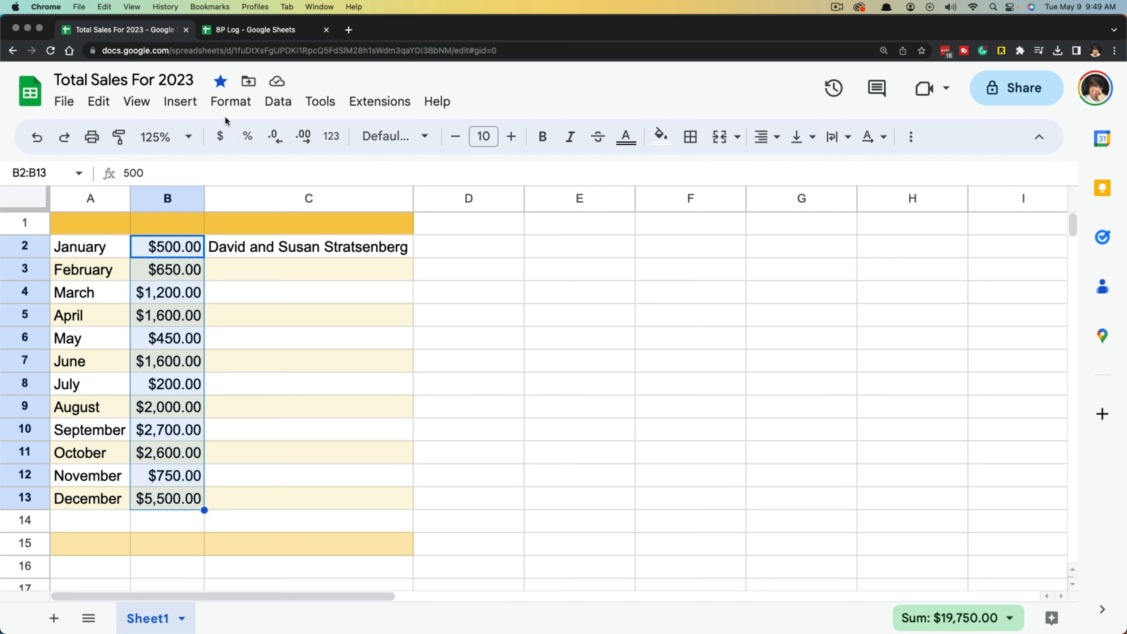
left_click(230, 102)
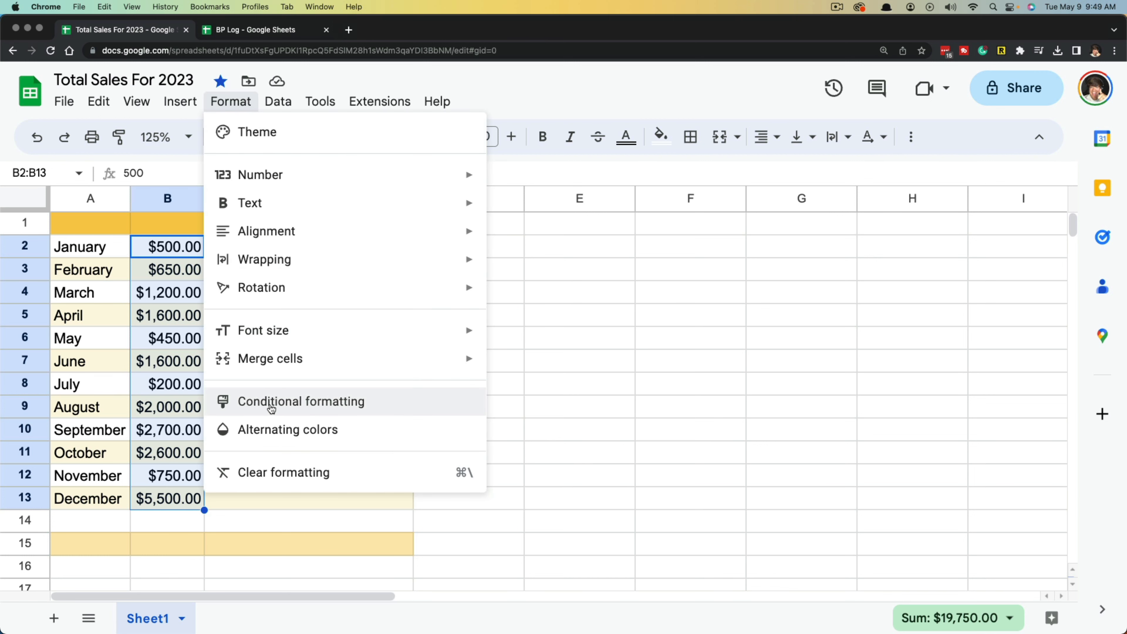
left_click(271, 408)
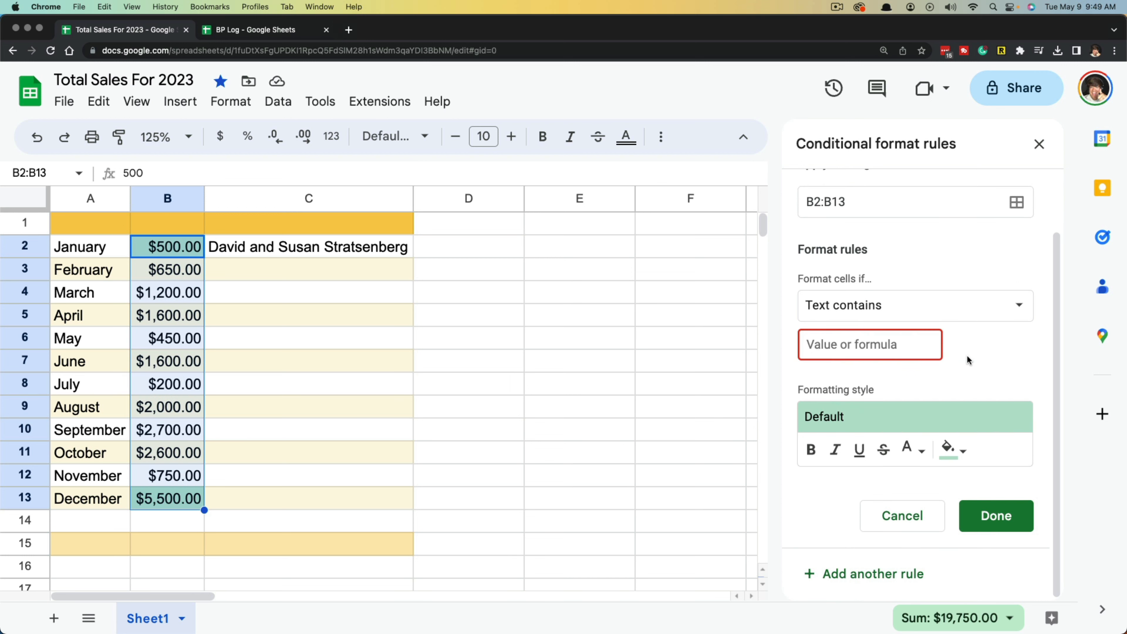
left_click(838, 310)
scroll(873, 489, "down", 2)
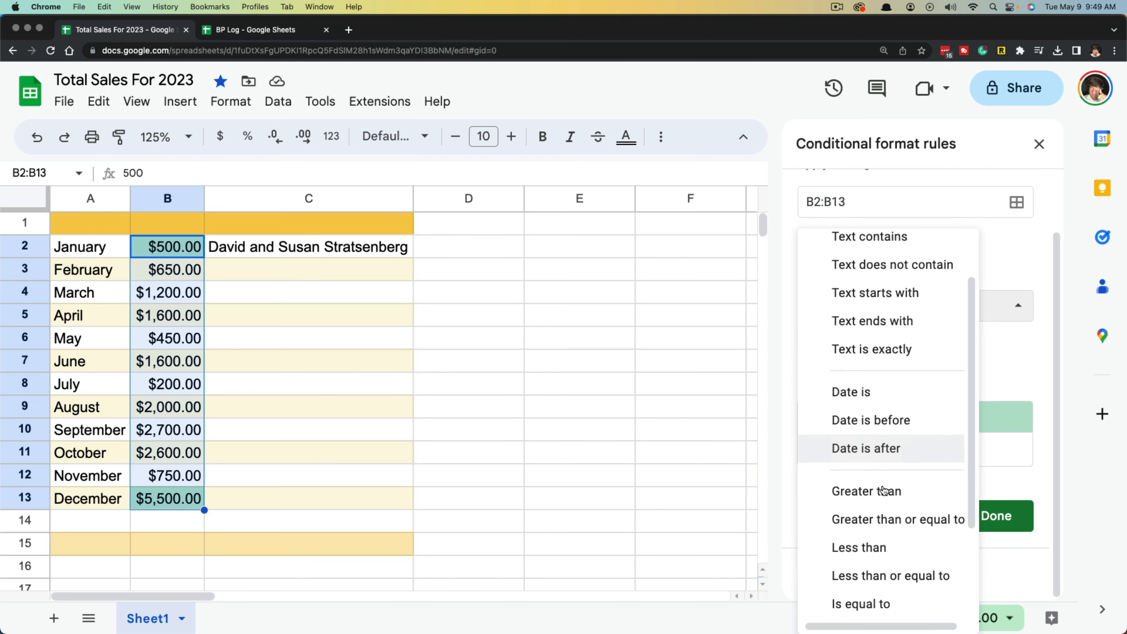
left_click(854, 492)
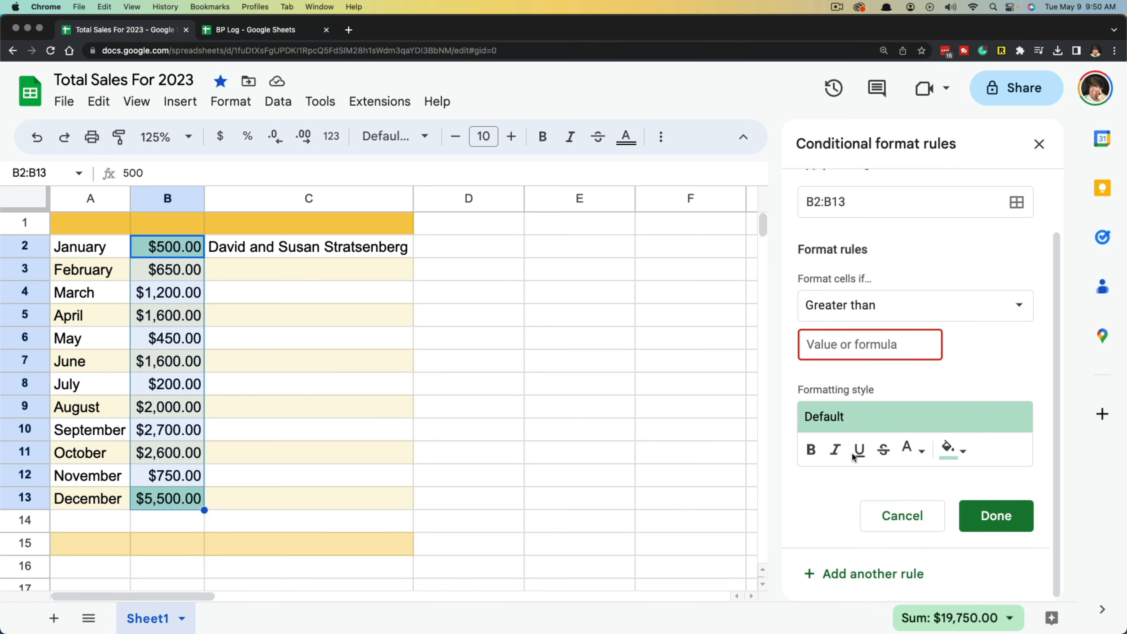
left_click(842, 349)
type("500.00")
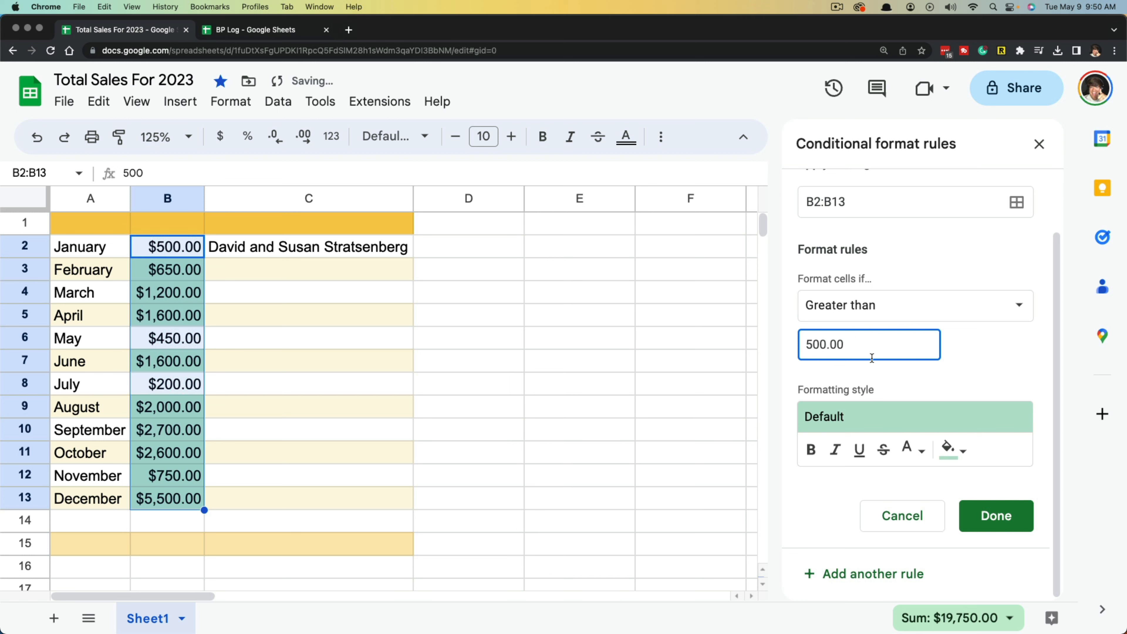
left_click(1007, 359)
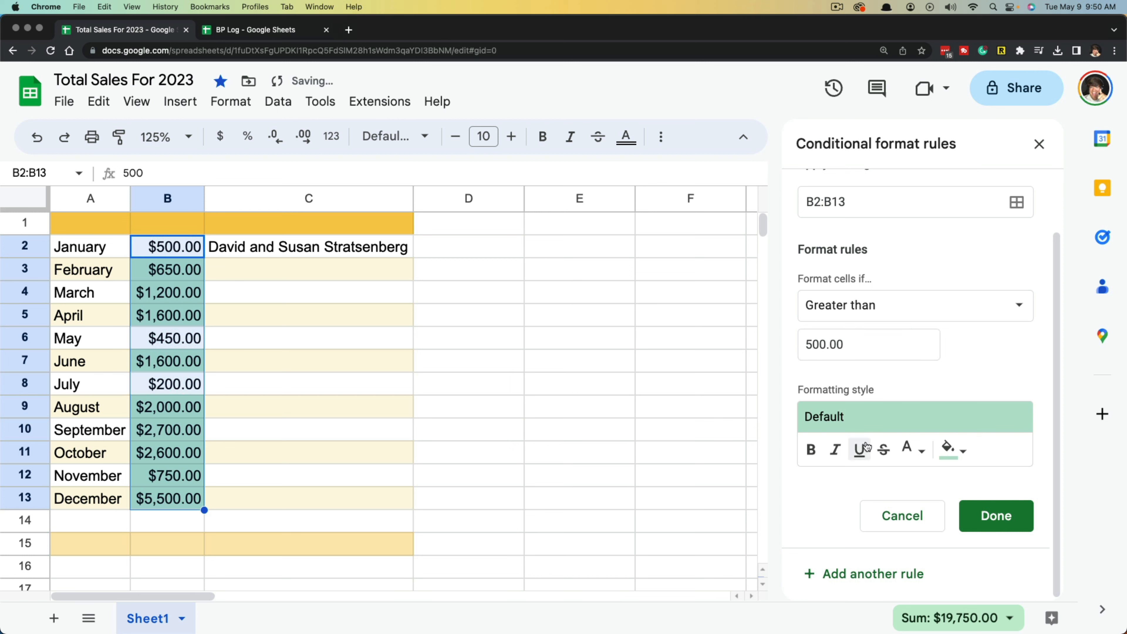
left_click(568, 418)
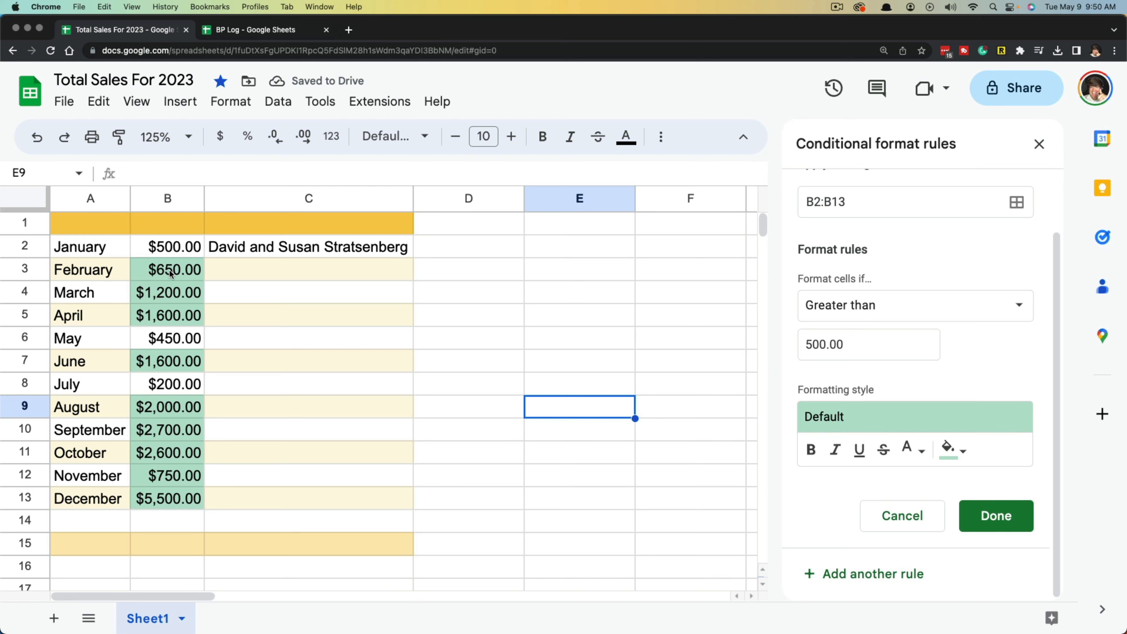
left_click_drag(171, 271, 171, 500)
Step: Add a second conditional format rule for B2:B13 that fills values less than 500 with light red
left_click(849, 576)
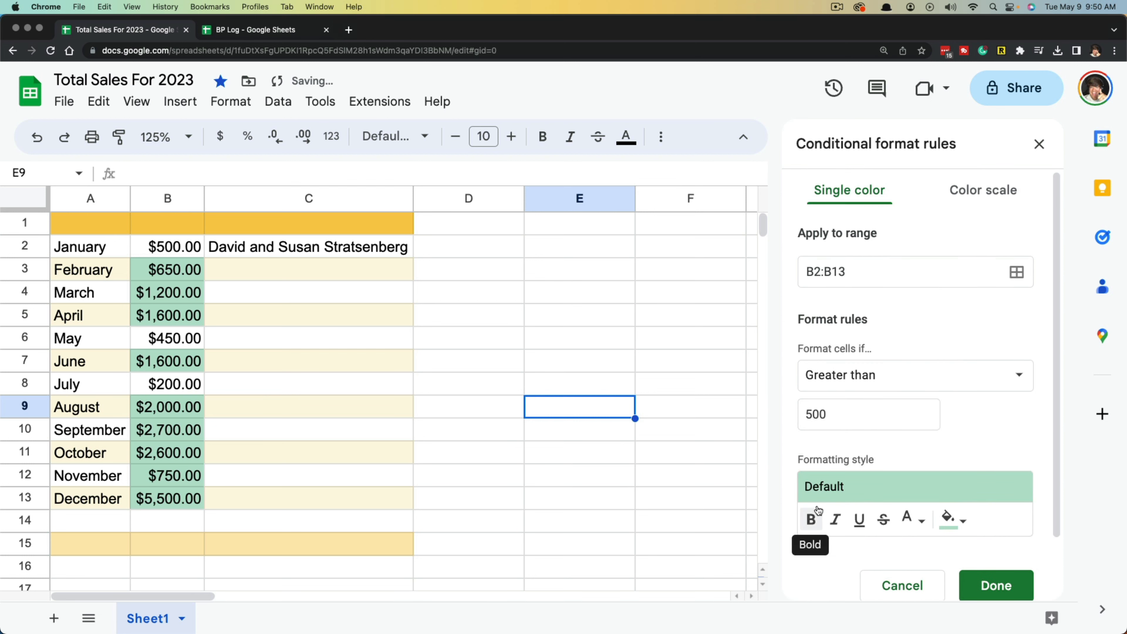
left_click(842, 378)
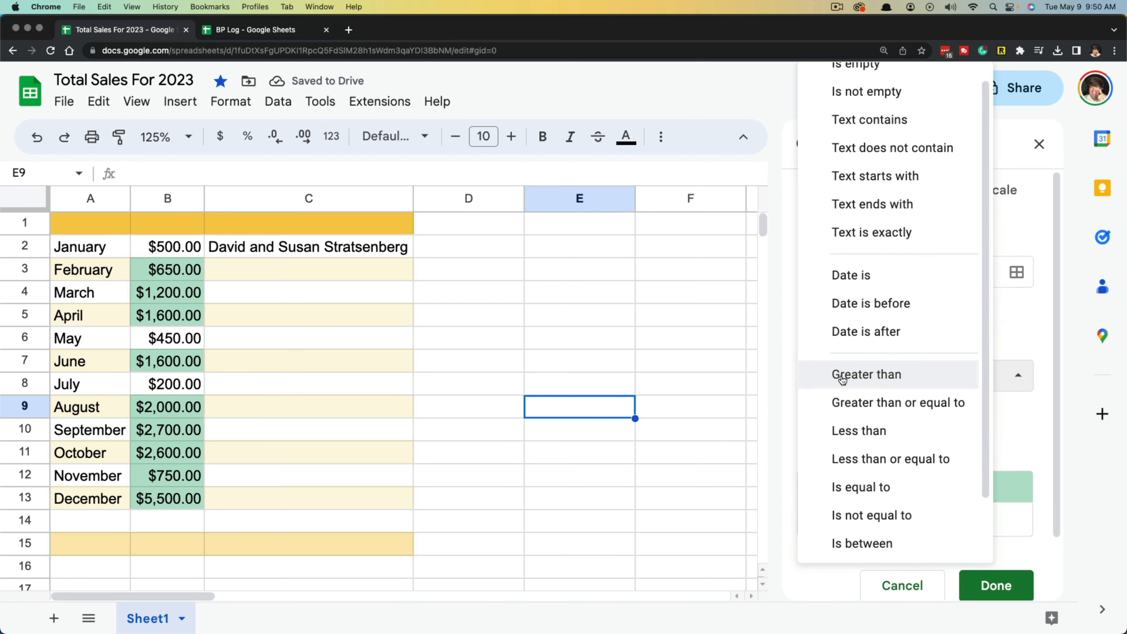
left_click(872, 430)
scroll(892, 466, "down", 2)
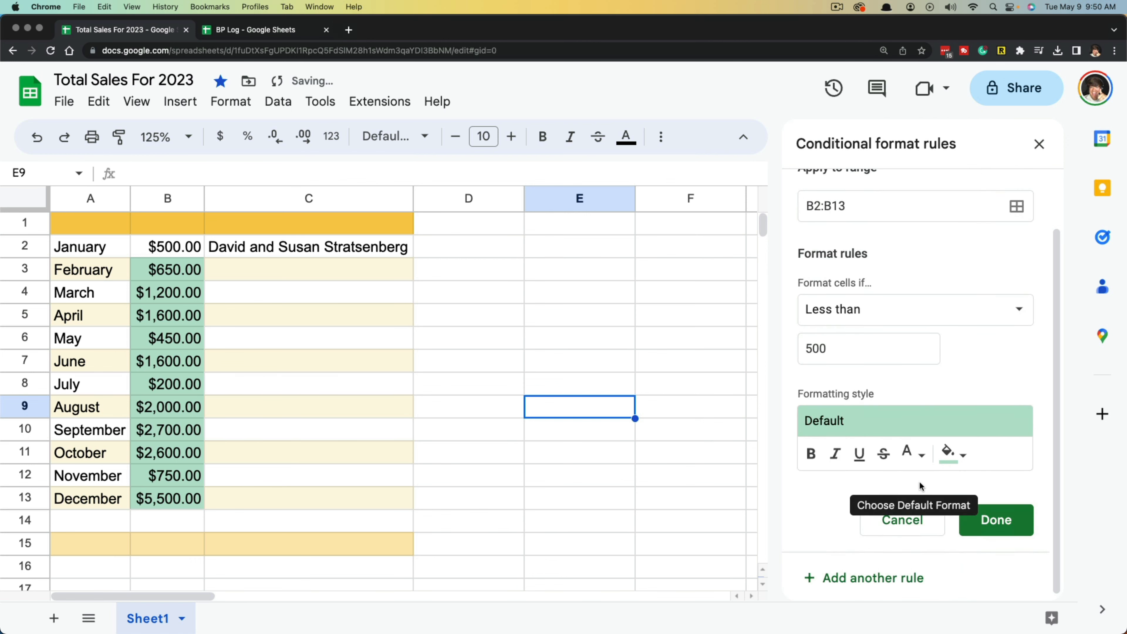
left_click(951, 449)
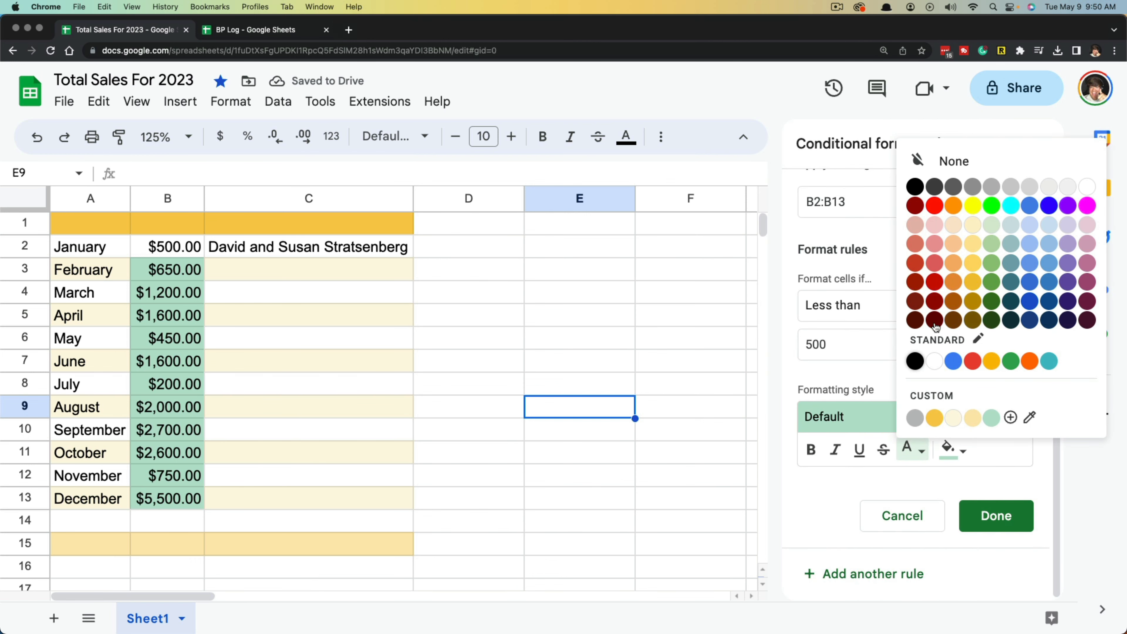
left_click(933, 263)
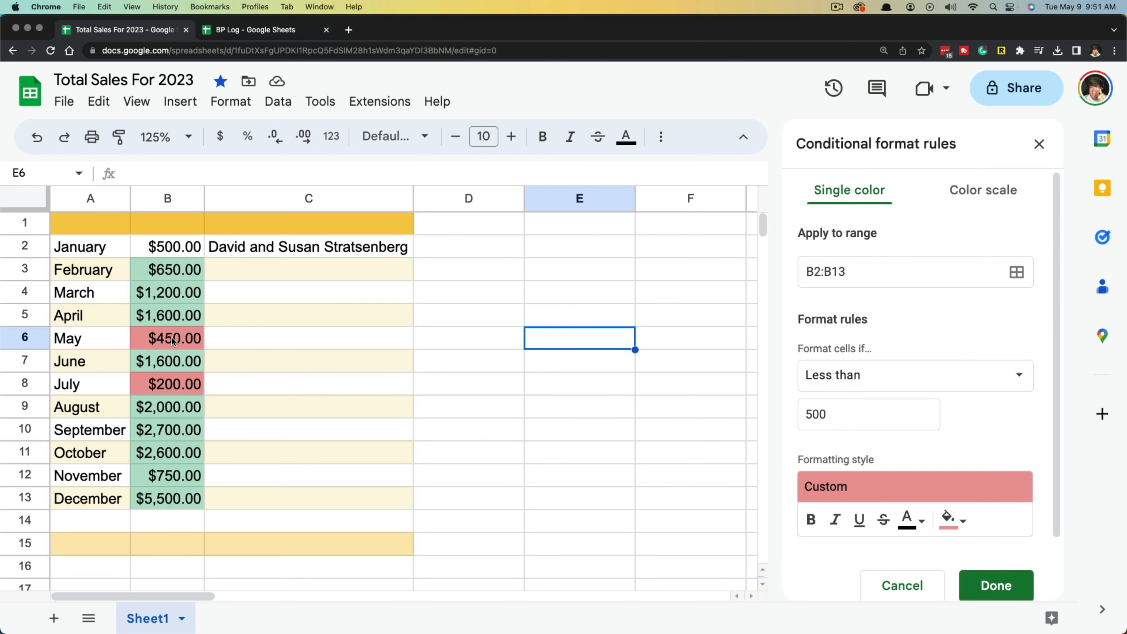
left_click(483, 408)
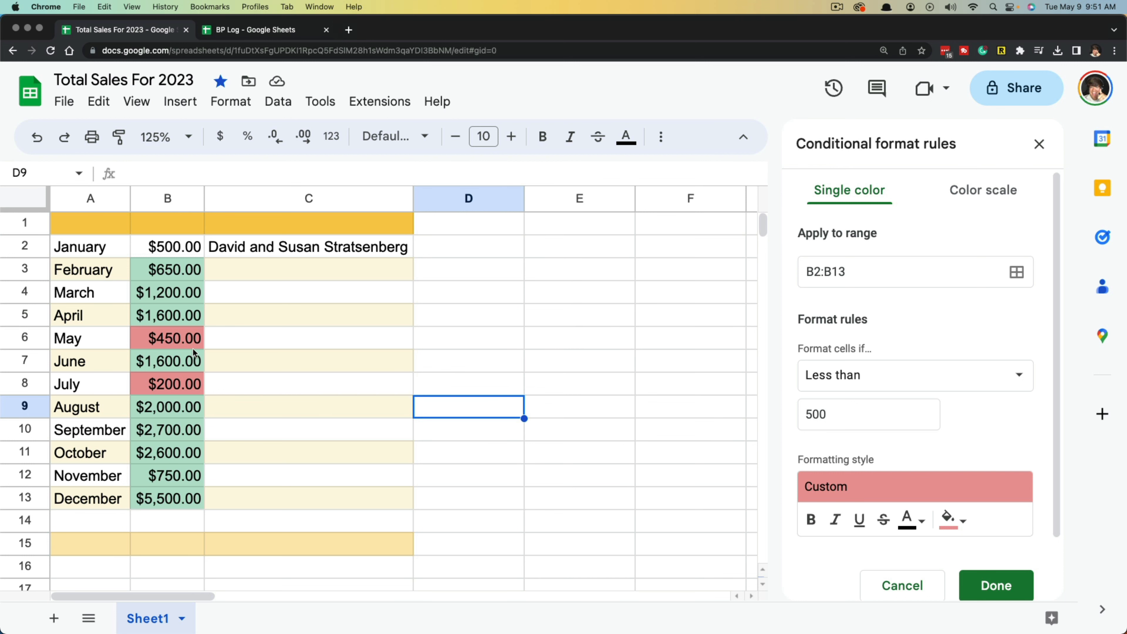
Step: Test the color rules by changing May's sales amount in B6 to 600, and undo that change
left_click(171, 342)
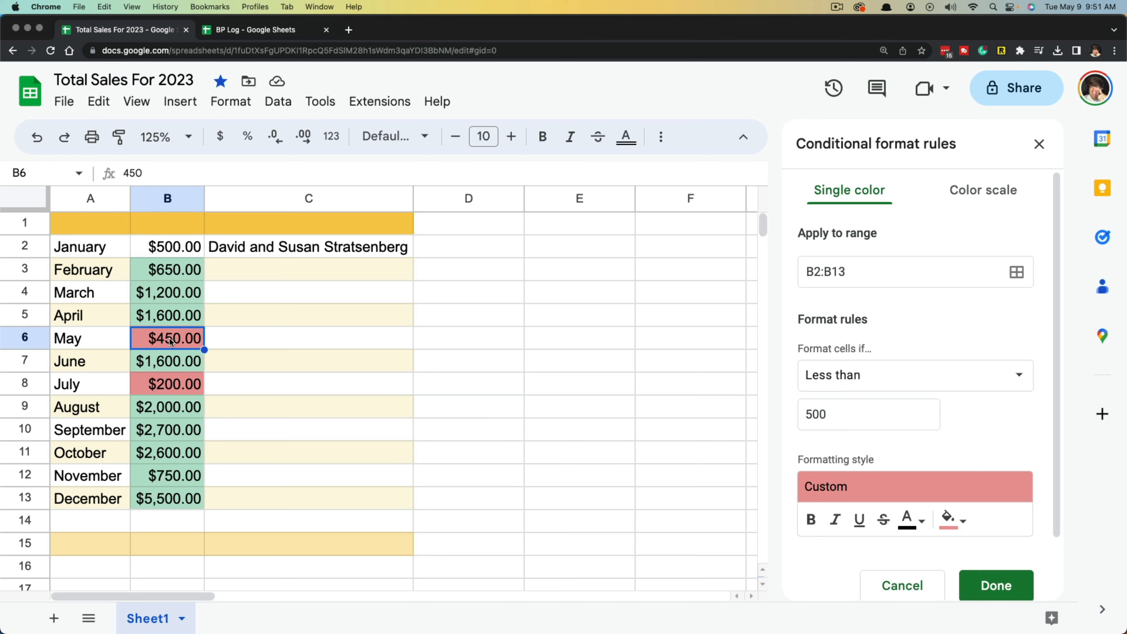
double_click(171, 341)
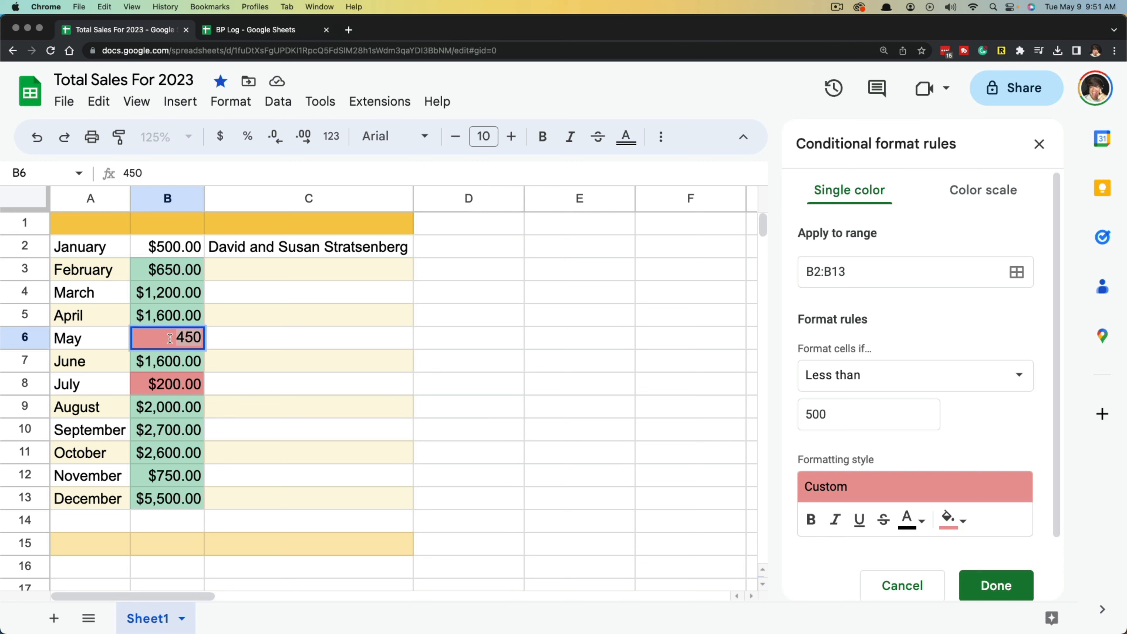
type("600")
key("Return")
left_click(380, 345)
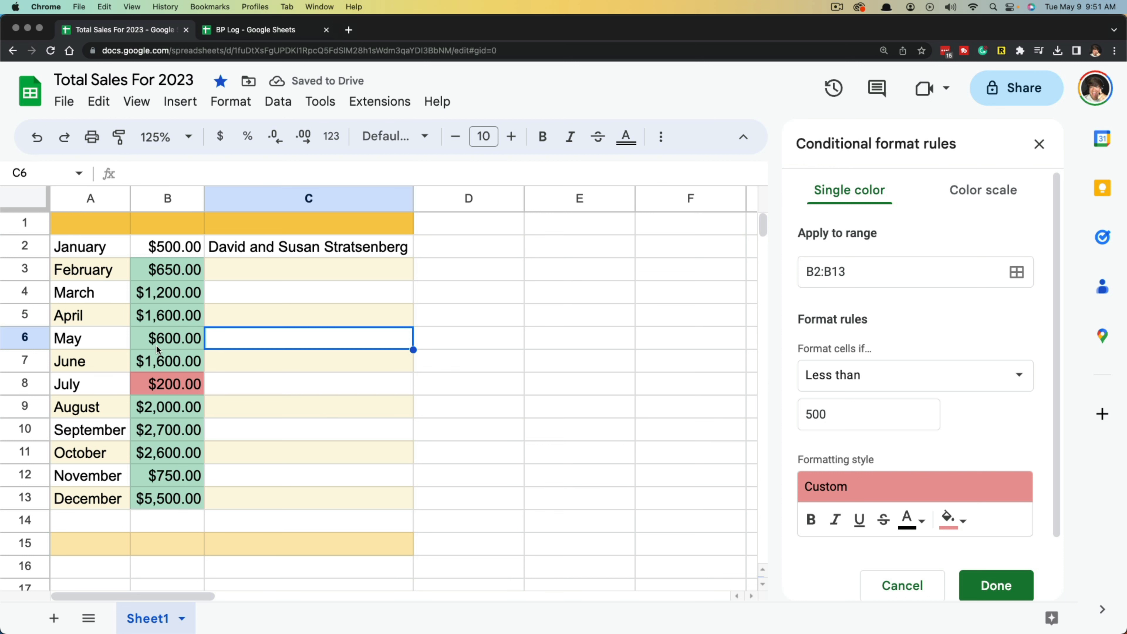
key("cmd+z")
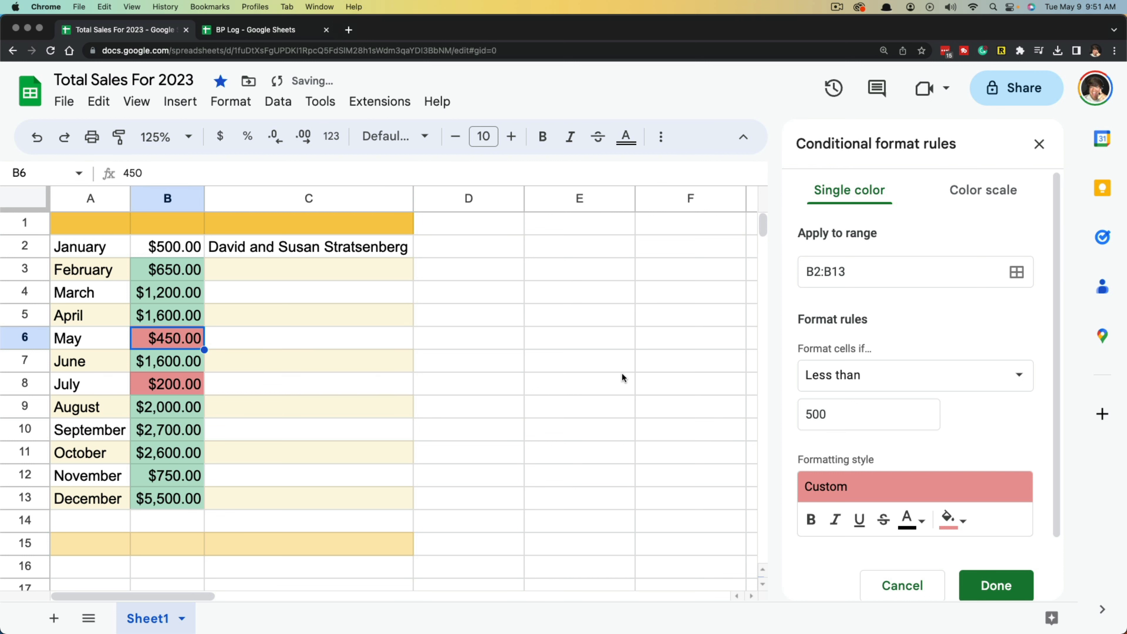
left_click(621, 372)
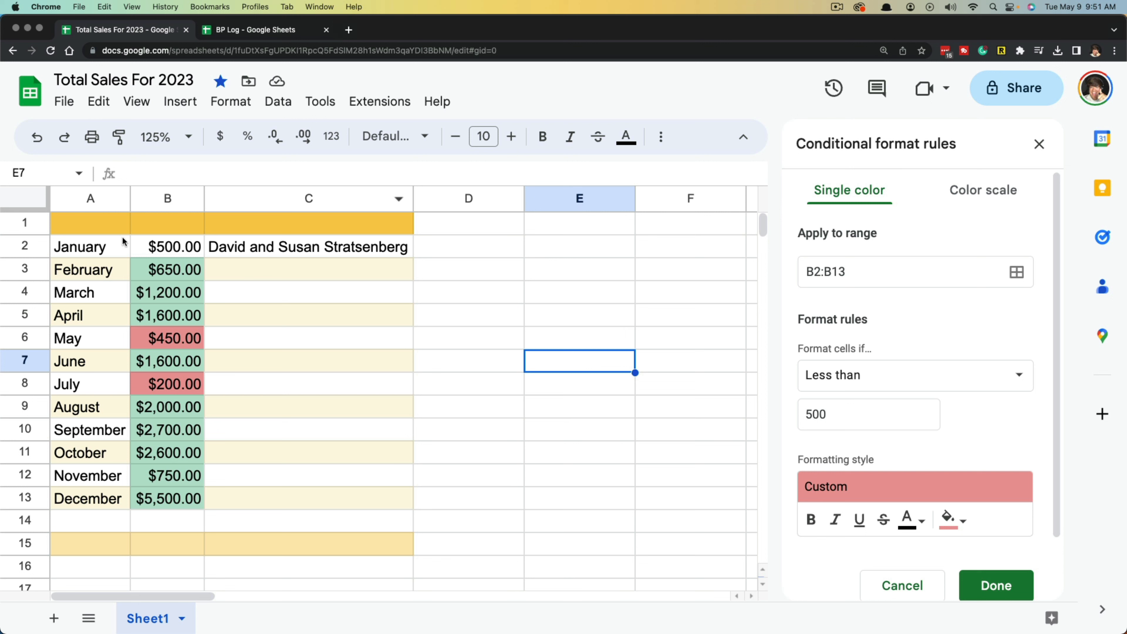
Step: Enter the column headings Month, Sales and People In Charge in A1:C1
left_click(81, 222)
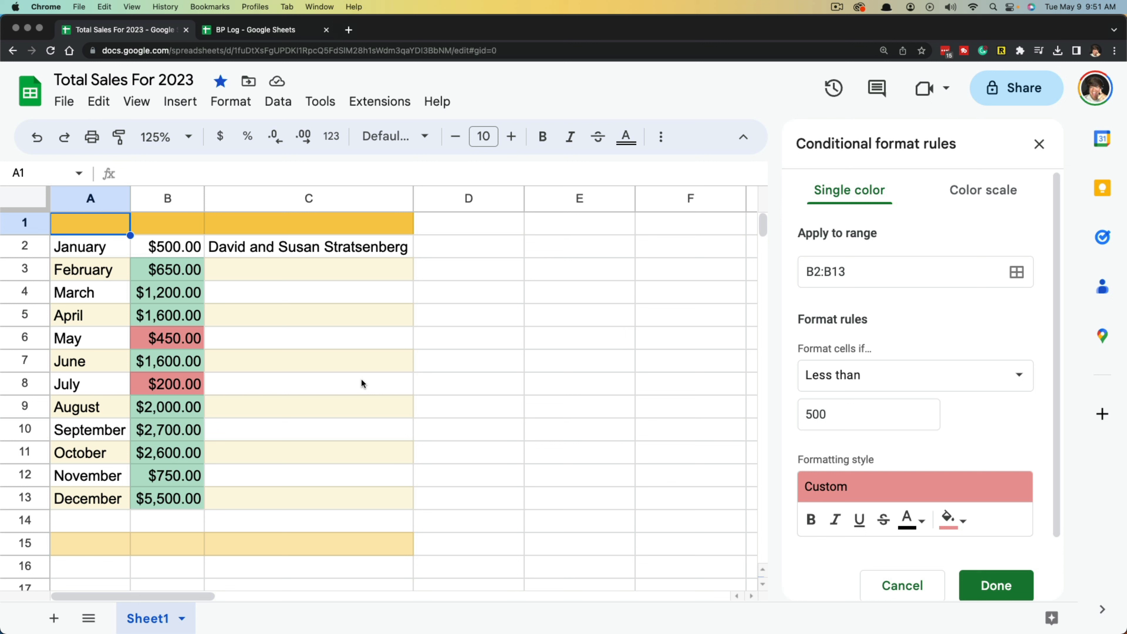
type("Month")
key("Tab")
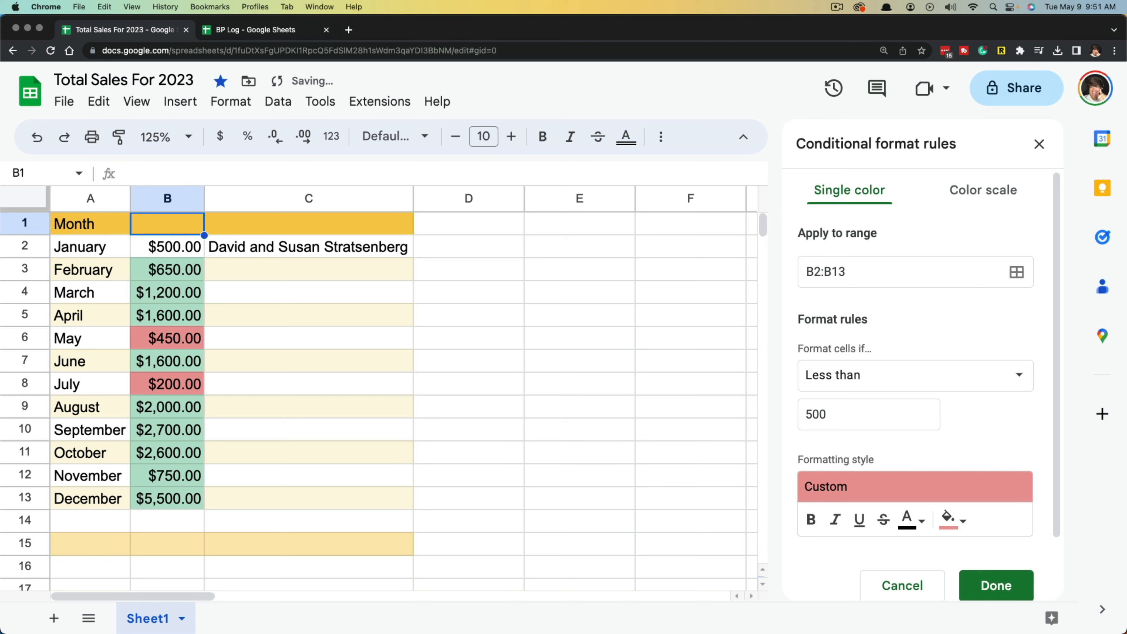
type("Sales")
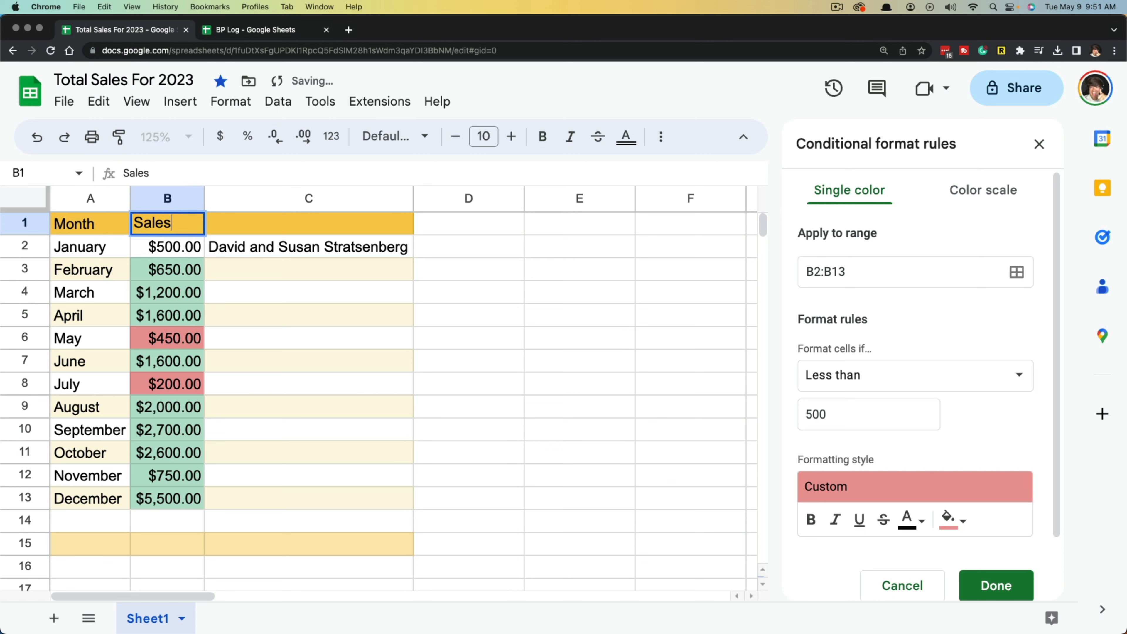
key("Tab")
type("People In Charge")
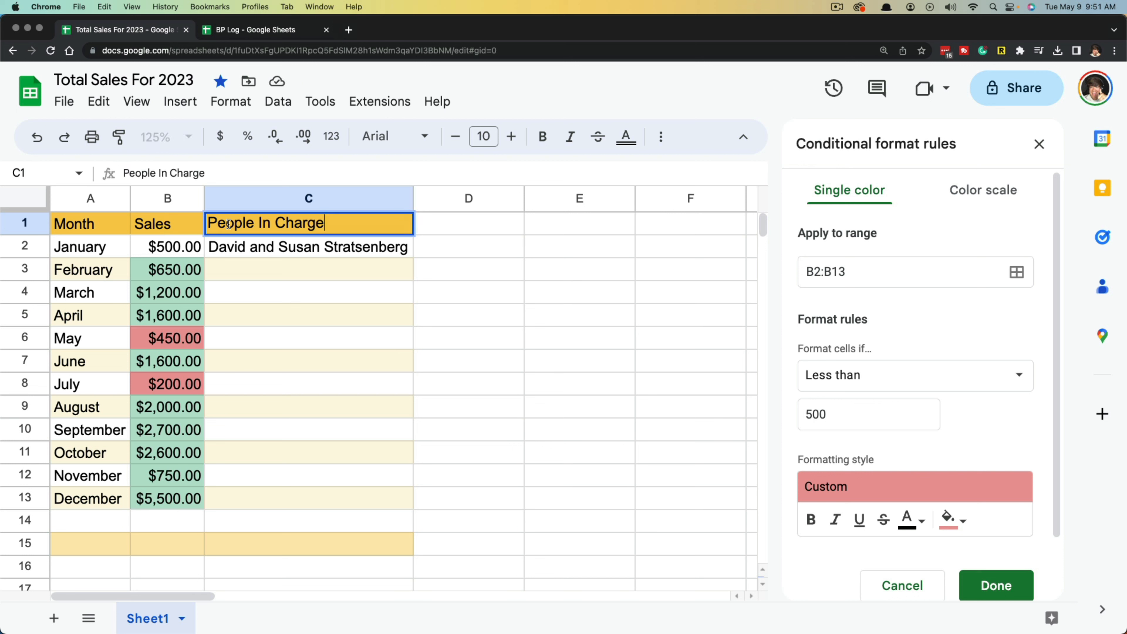
left_click(423, 315)
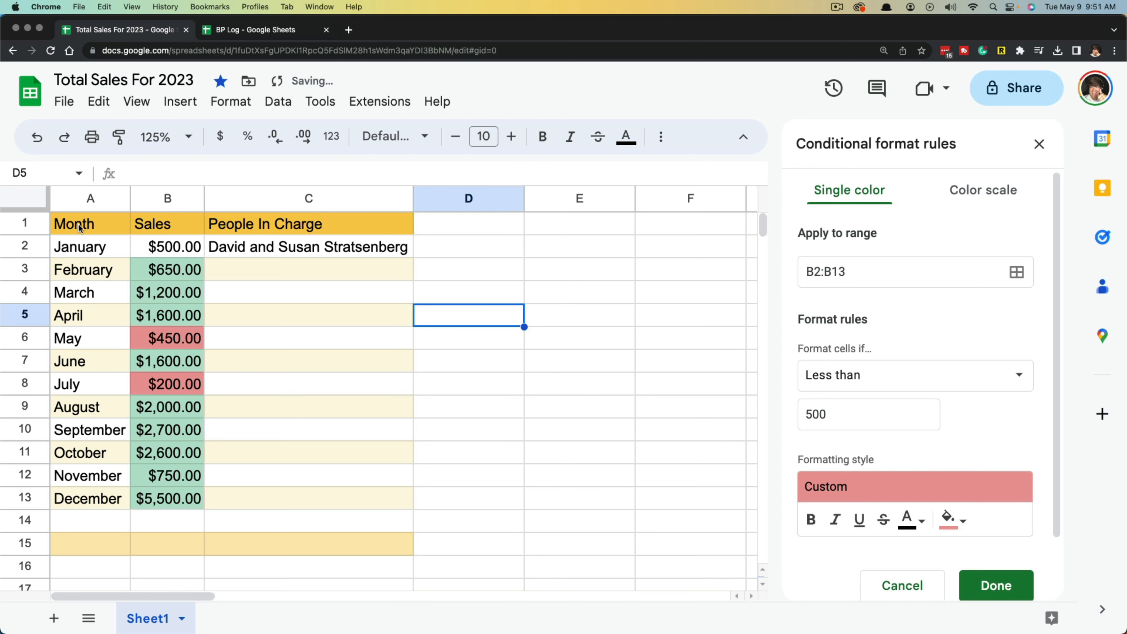
Step: Close the conditional format rules and center the headings in A1:C1 horizontally
left_click_drag(106, 226, 306, 224)
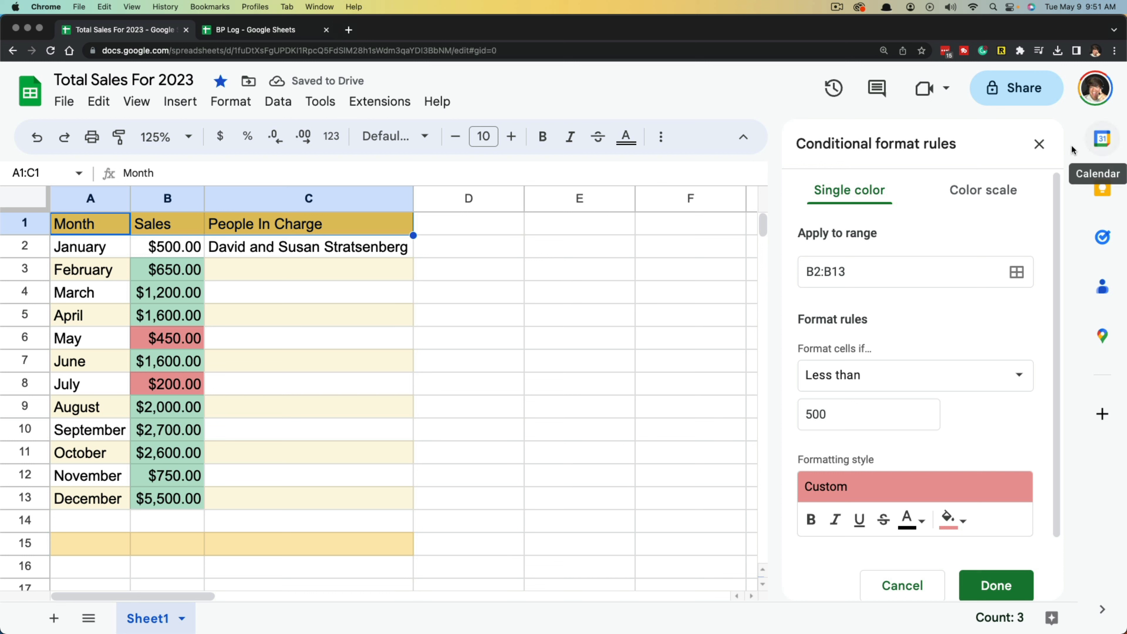
left_click(1039, 143)
left_click(767, 138)
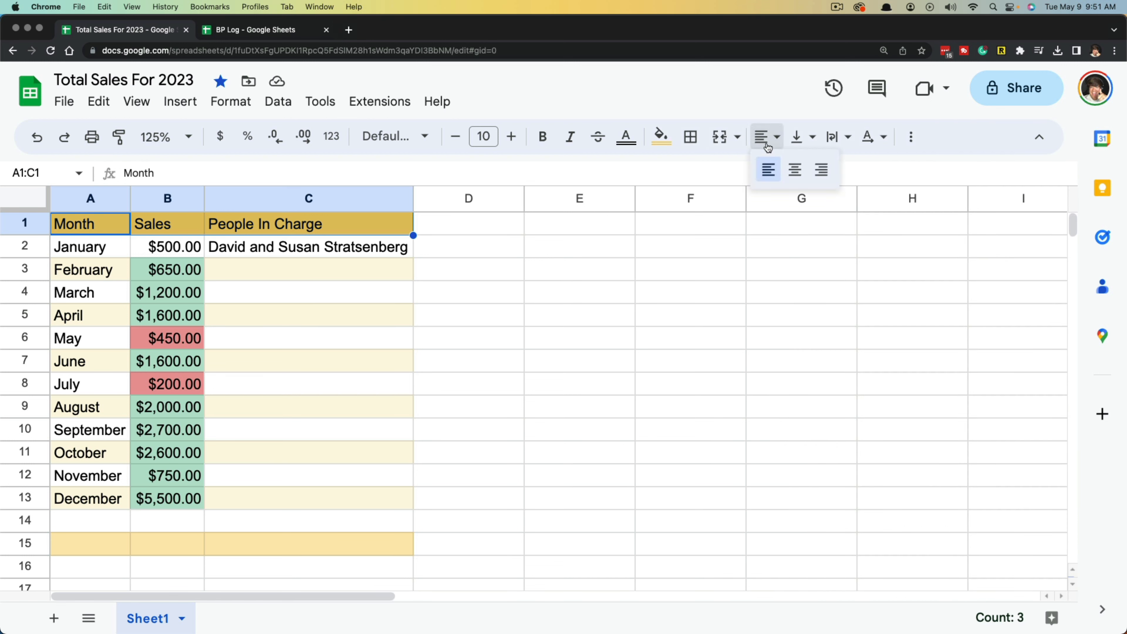
left_click(795, 169)
left_click(735, 333)
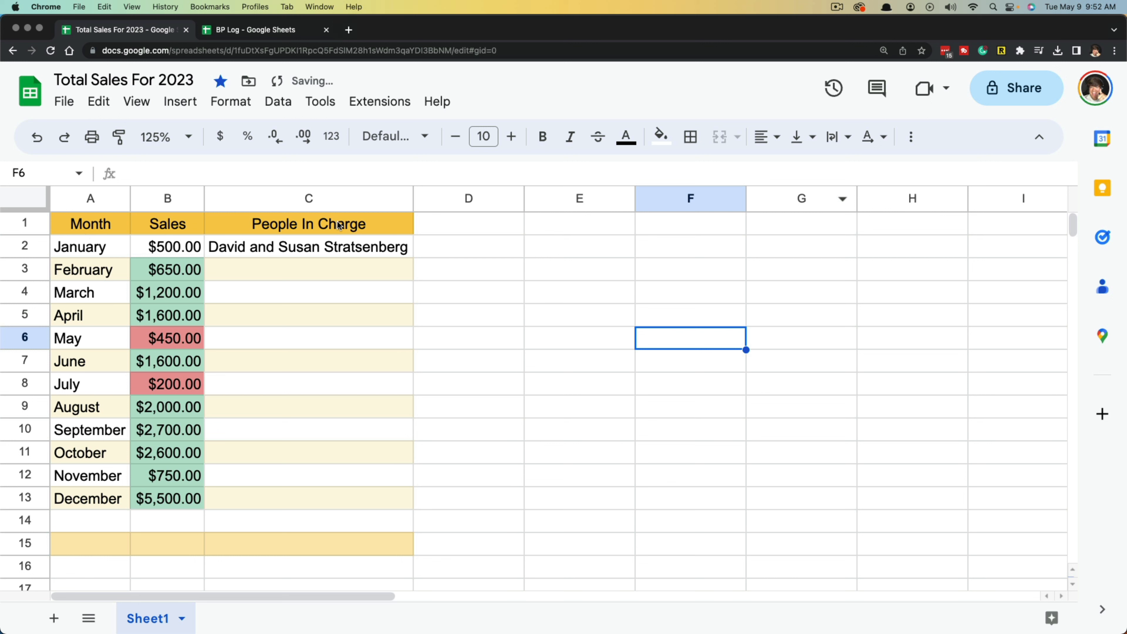
Step: Make the headings in A1:C1 bold
left_click_drag(78, 225, 312, 228)
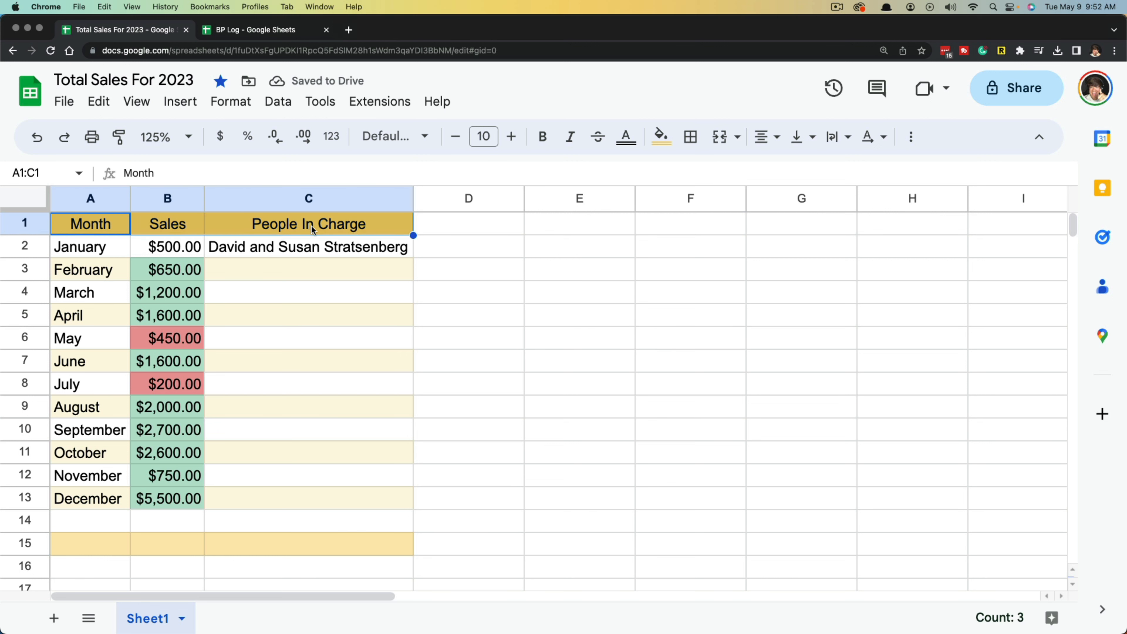
left_click(542, 136)
left_click(576, 293)
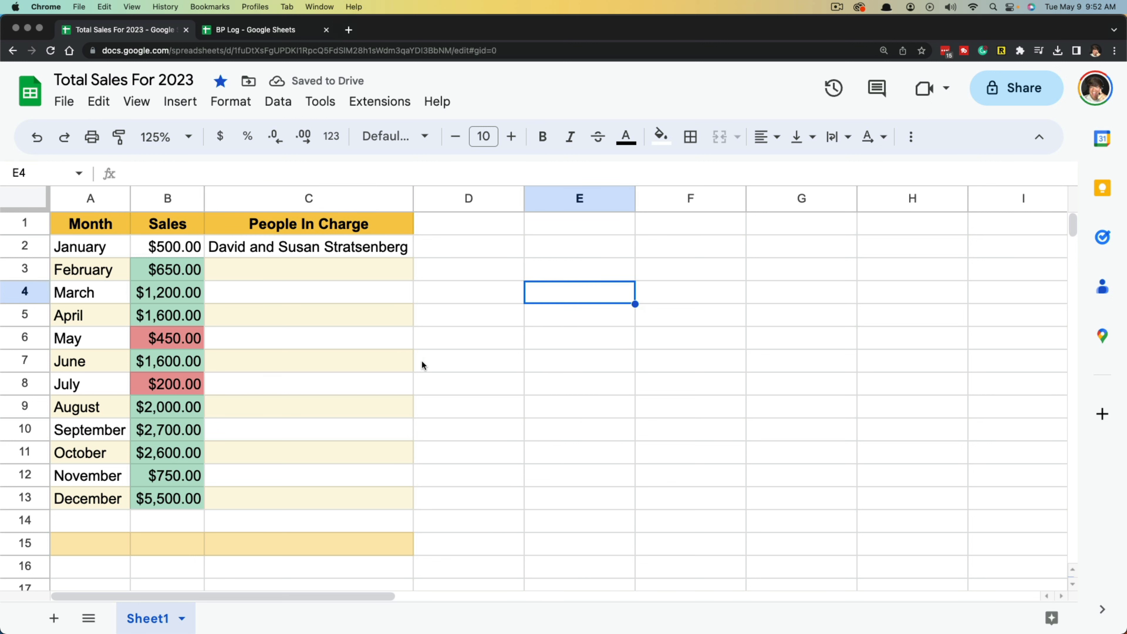
Step: Freeze the first row so the Month, Sales and People In Charge headings stay in view
scroll(447, 377, "down", 1)
left_click(449, 379)
scroll(468, 398, "down", 2)
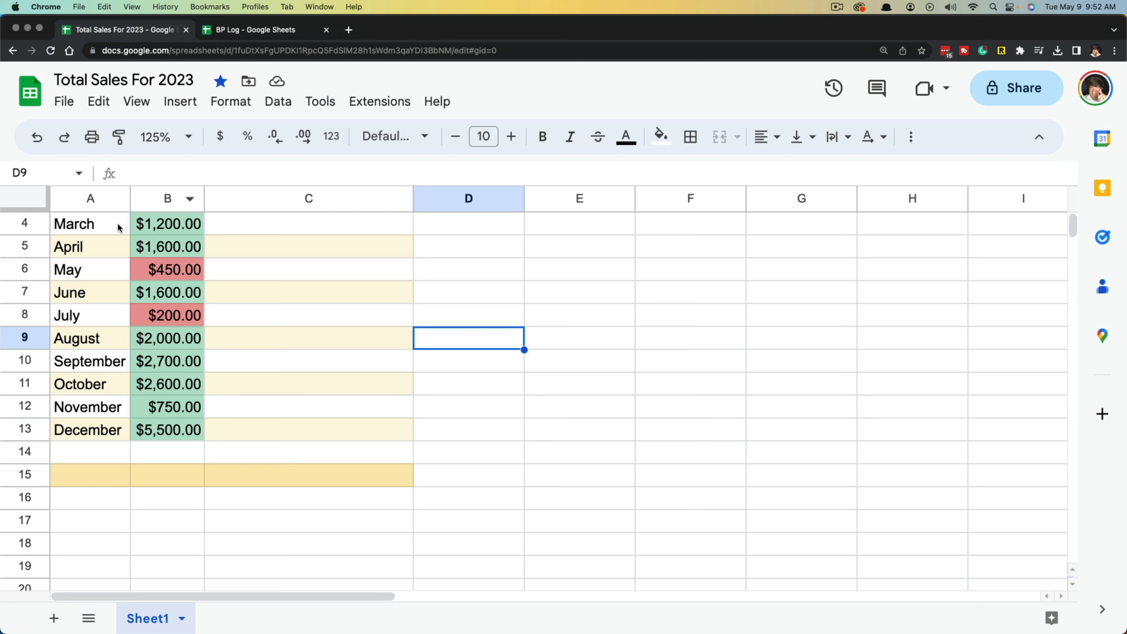
scroll(331, 324, "up", 3)
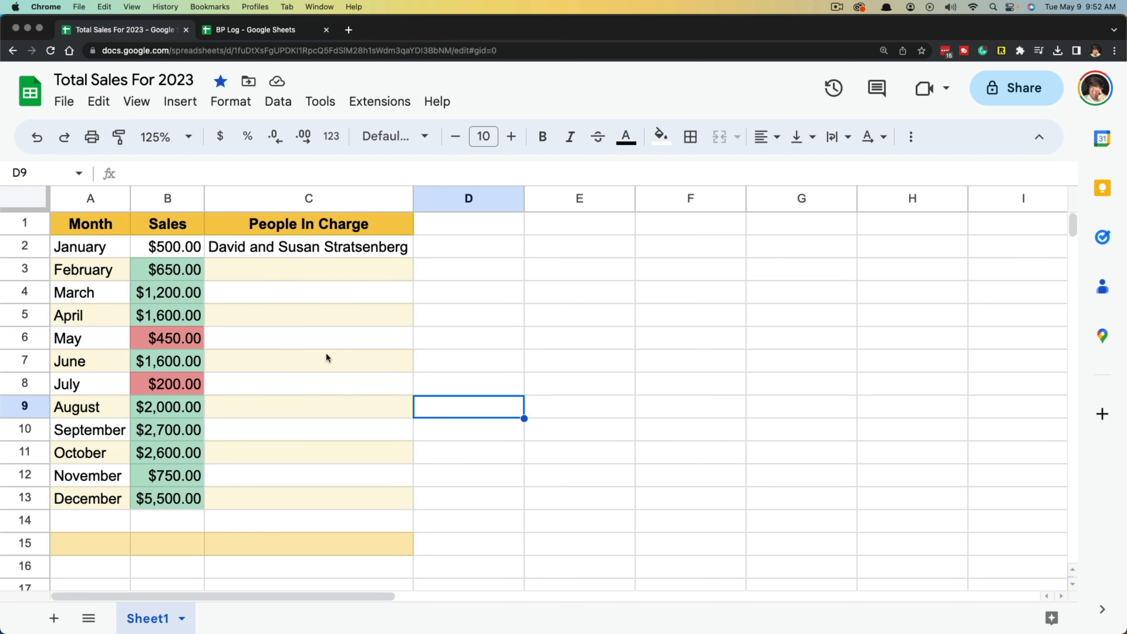
scroll(329, 362, "down", 6)
scroll(329, 362, "up", 6)
left_click(145, 109)
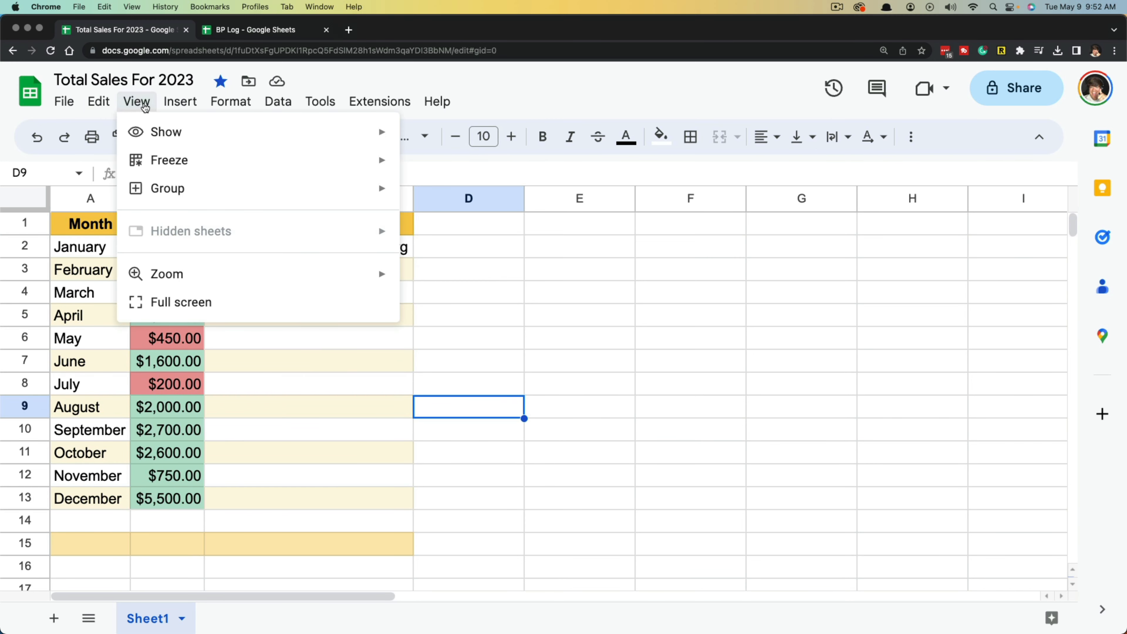
mouse_move(186, 164)
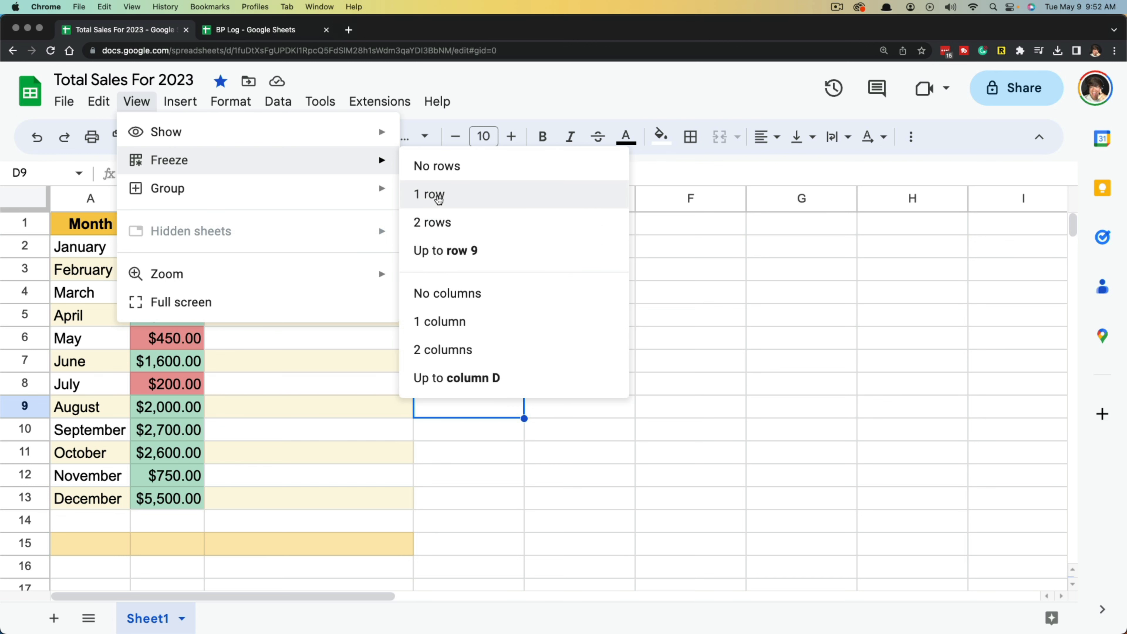
left_click(439, 196)
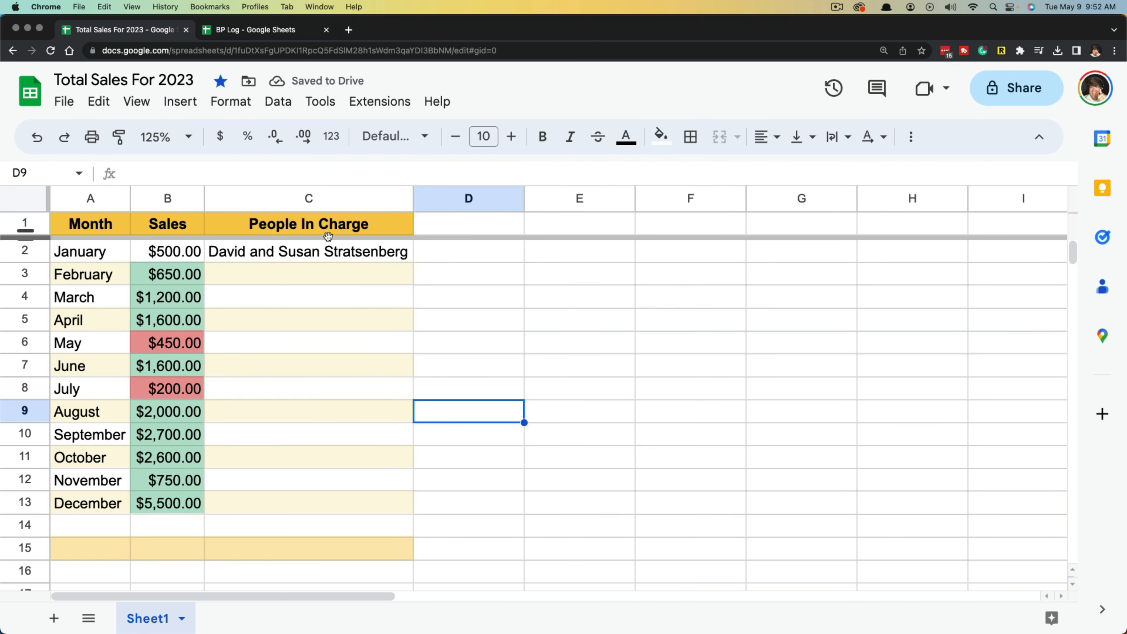
Step: Examine how the frozen heading row behaves while moving down and back up through the monthly rows
left_click(550, 316)
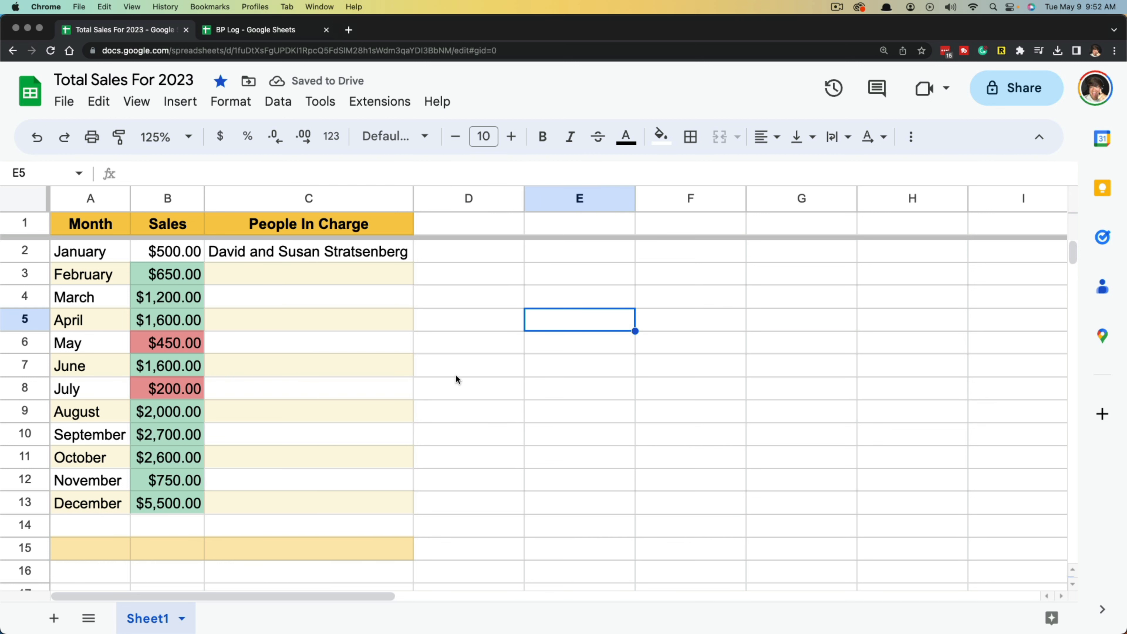
scroll(455, 374, "down", 10)
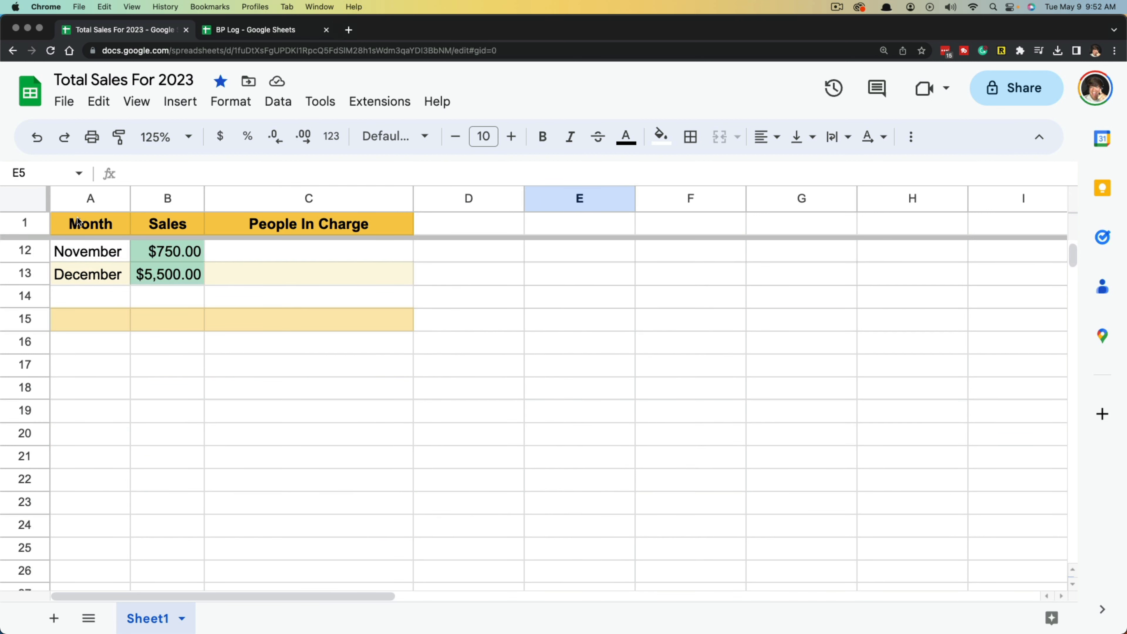
scroll(475, 361, "up", 10)
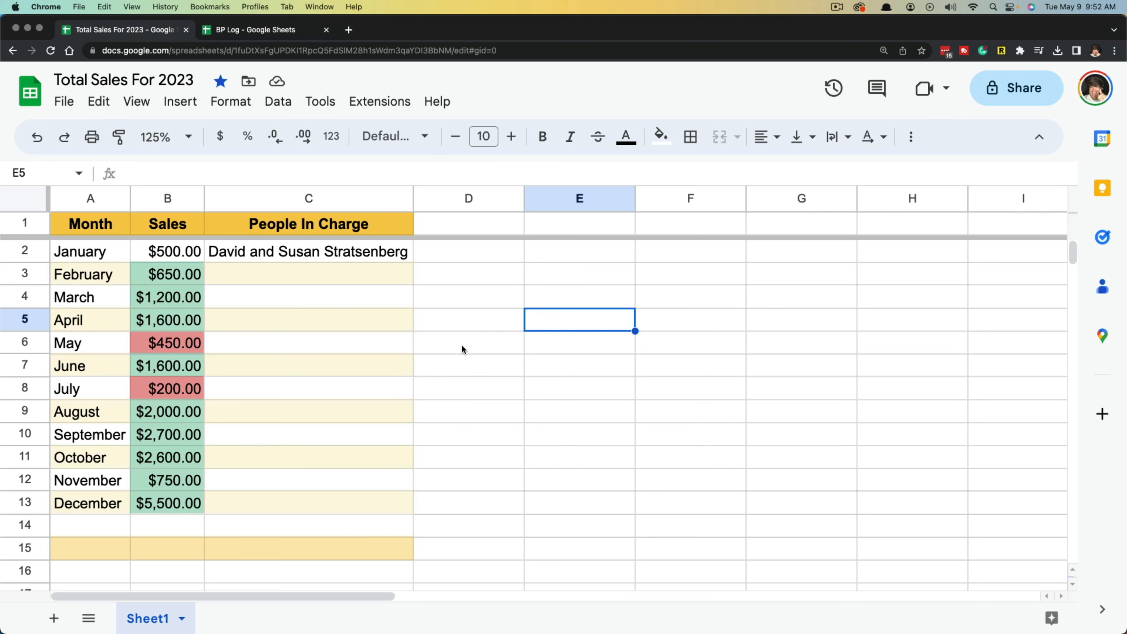
scroll(326, 350, "down", 2)
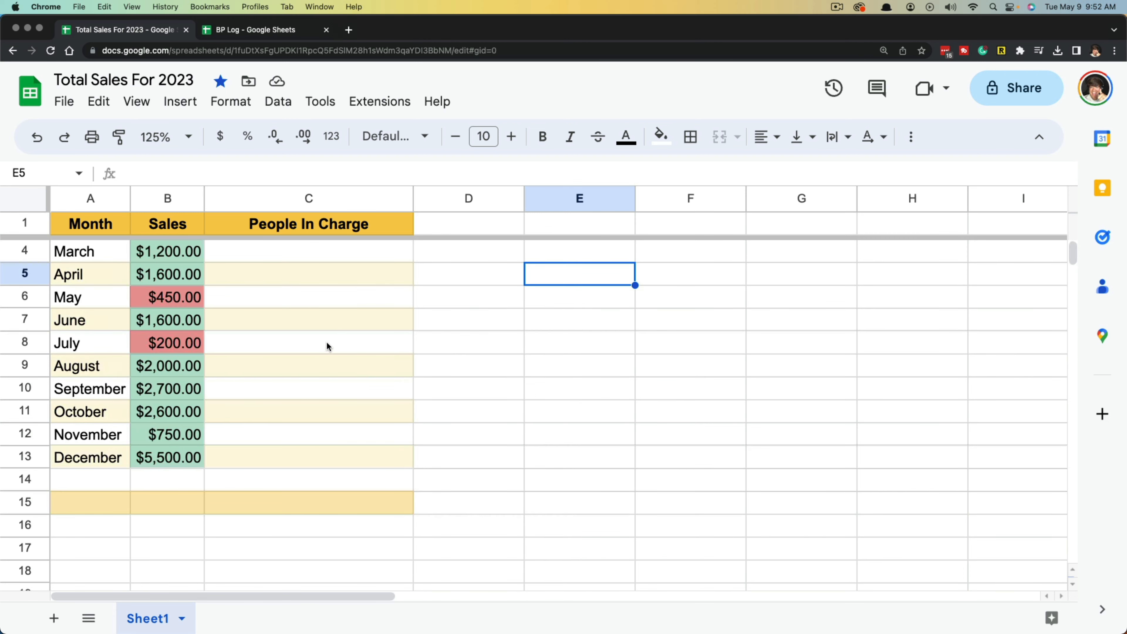
scroll(457, 368, "down", 1)
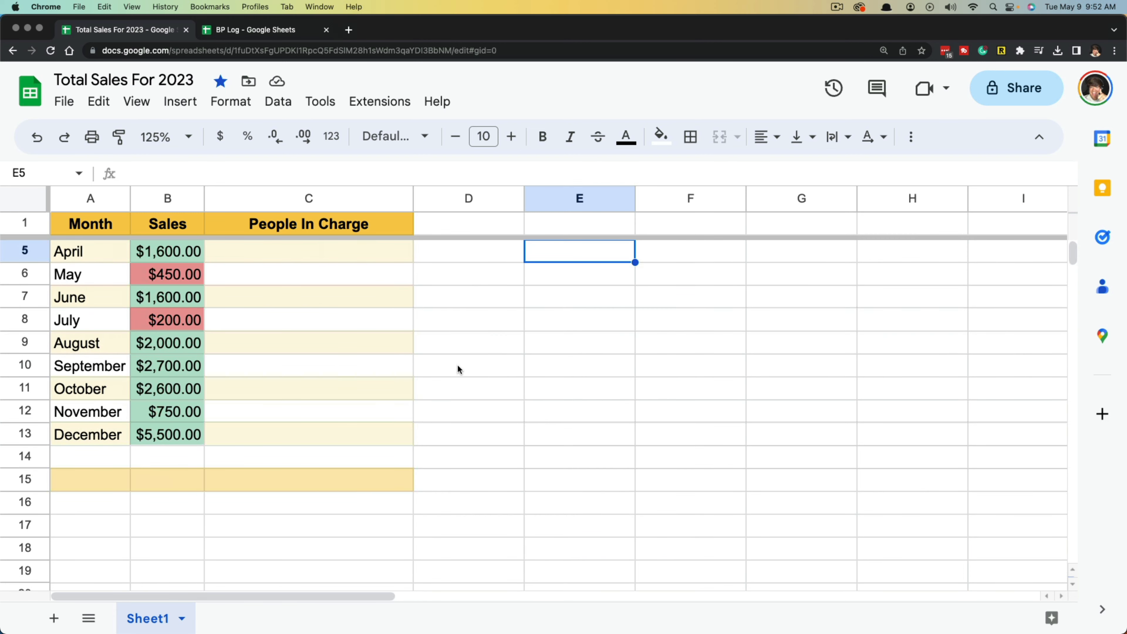
scroll(457, 369, "up", 3)
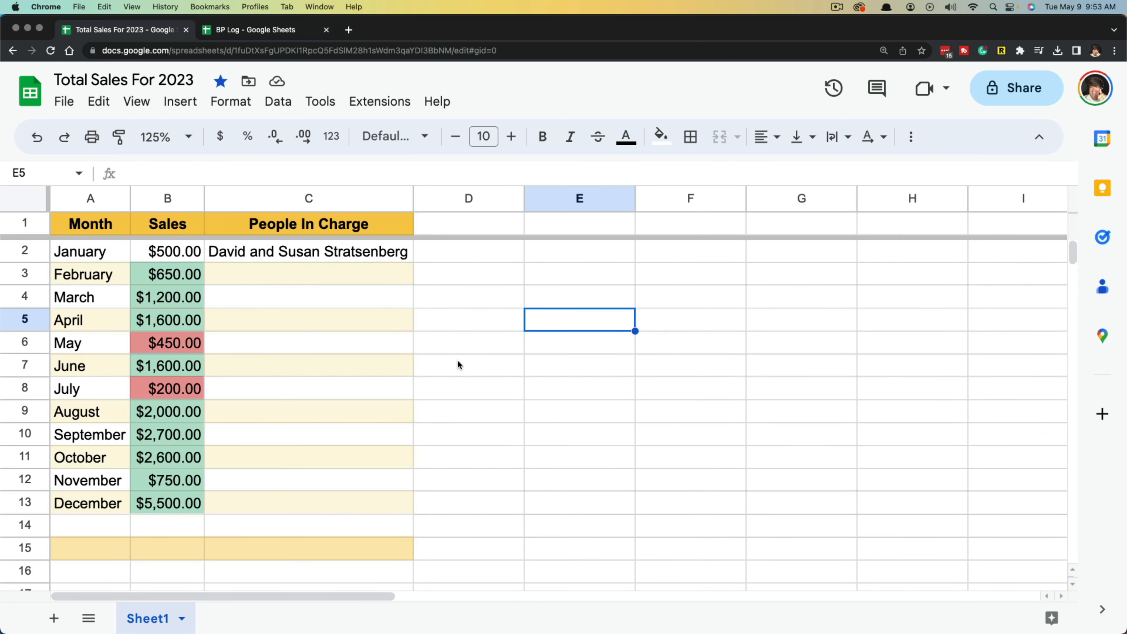
key("Down")
key("Down")
key("Down")
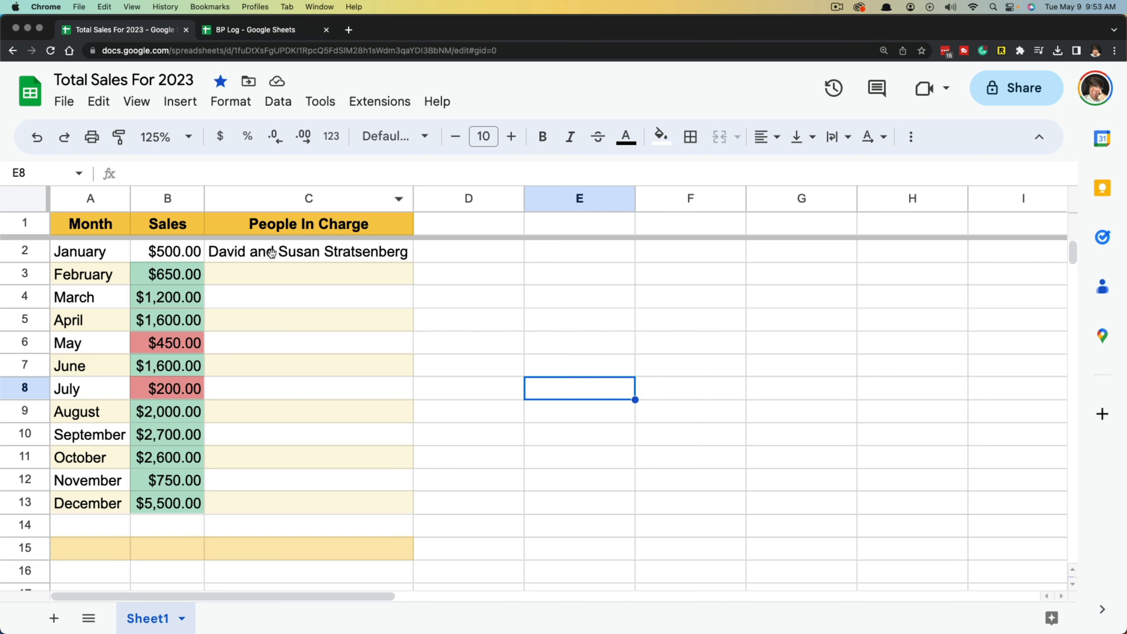
Step: Insert one column to the left of the People In Charge column
right_click(183, 205)
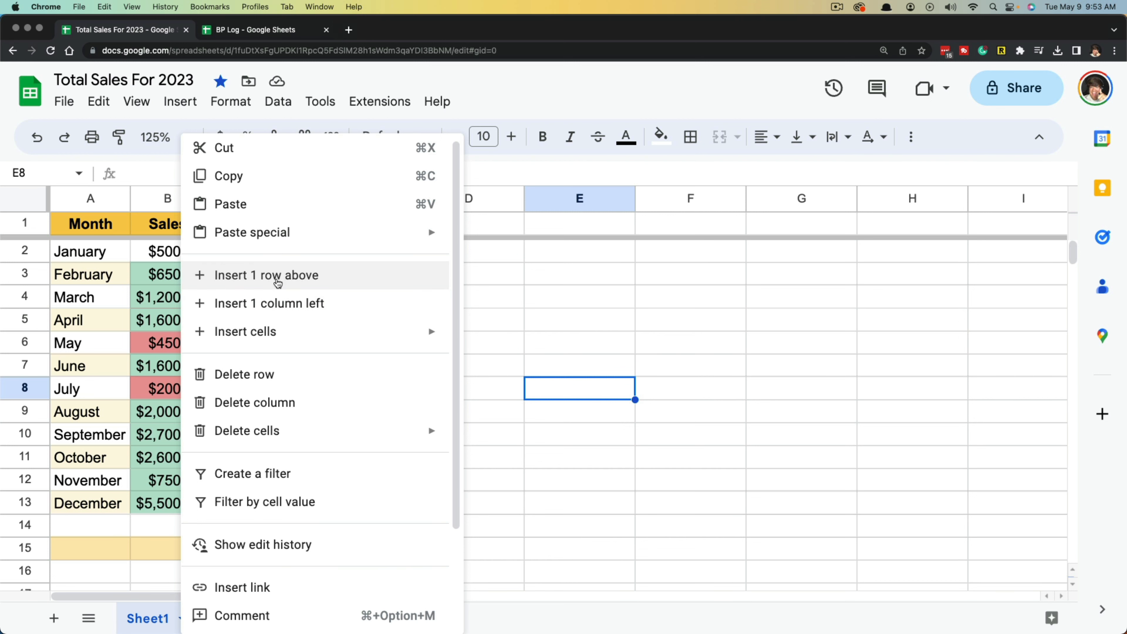
left_click(551, 299)
right_click(251, 200)
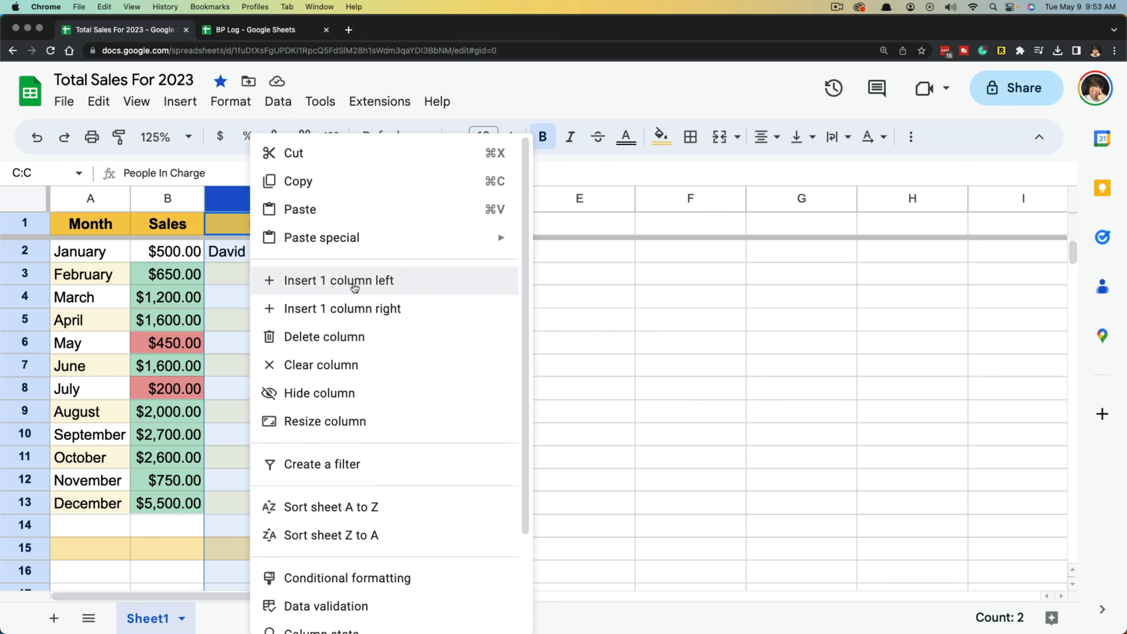
left_click(354, 281)
left_click(311, 343)
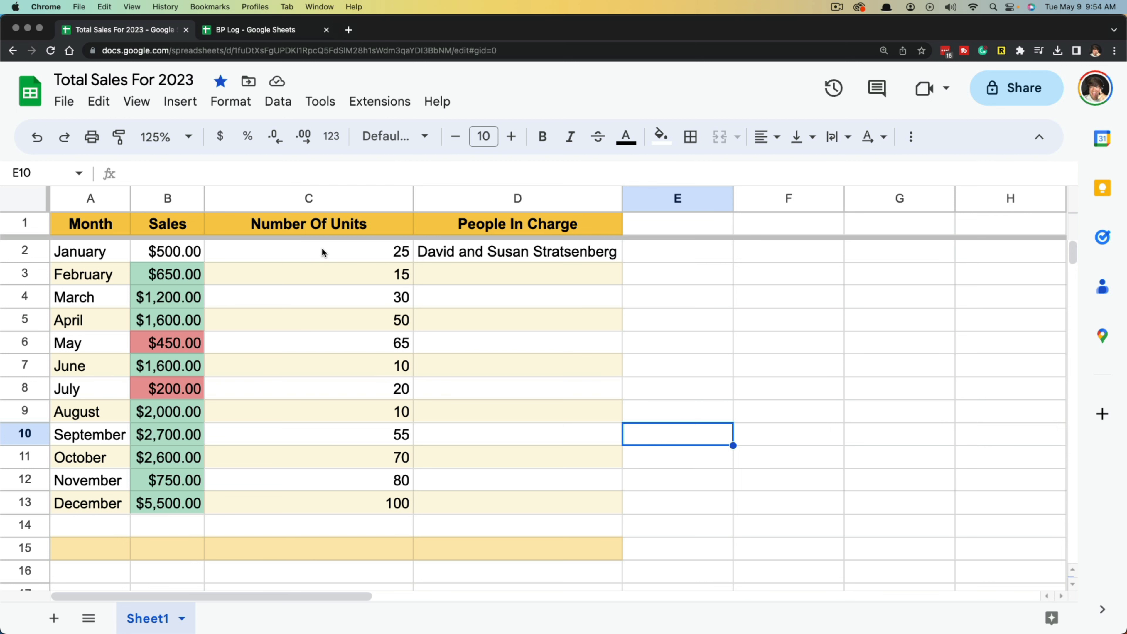
Step: Fit the width of the Number Of Units column to its contents
left_click_drag(321, 247, 337, 501)
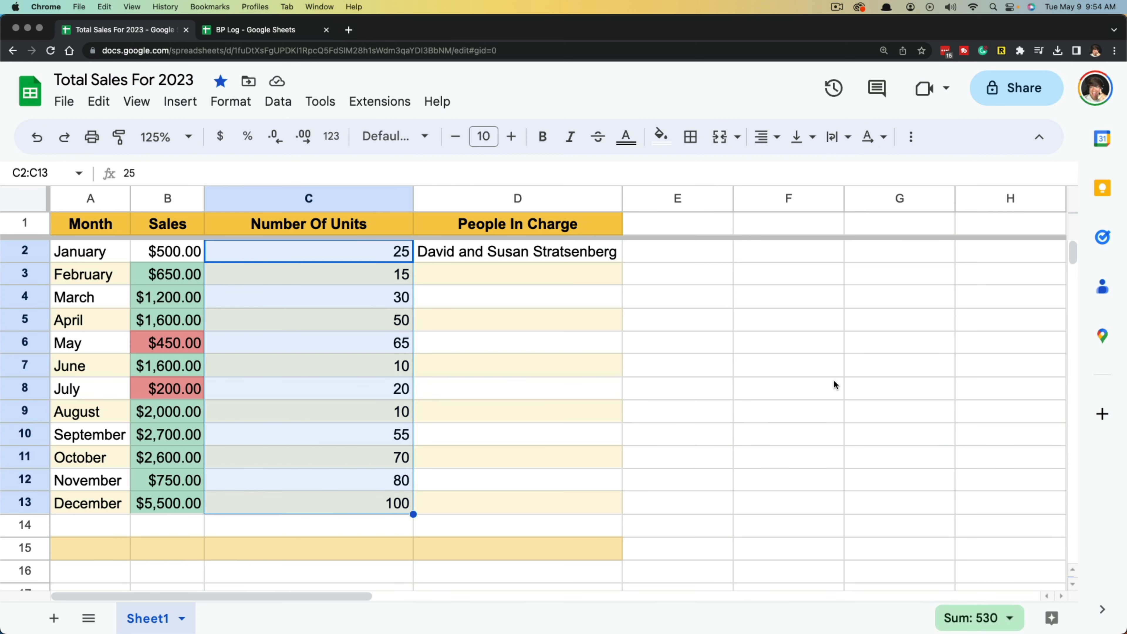
left_click(848, 373)
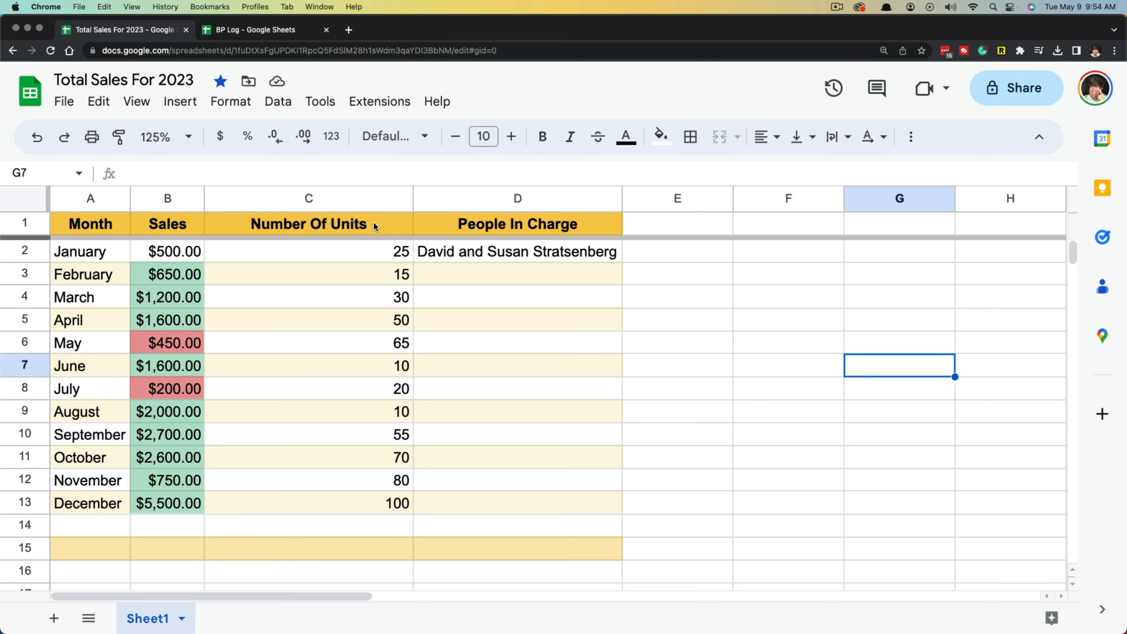
double_click(412, 200)
left_click(461, 348)
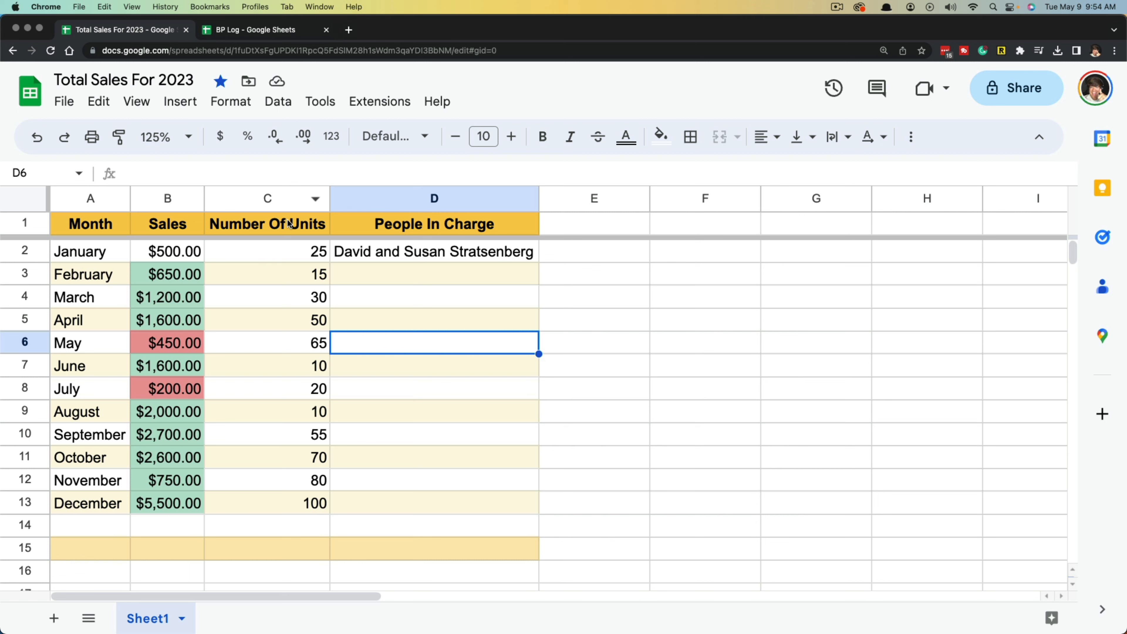
left_click(812, 443)
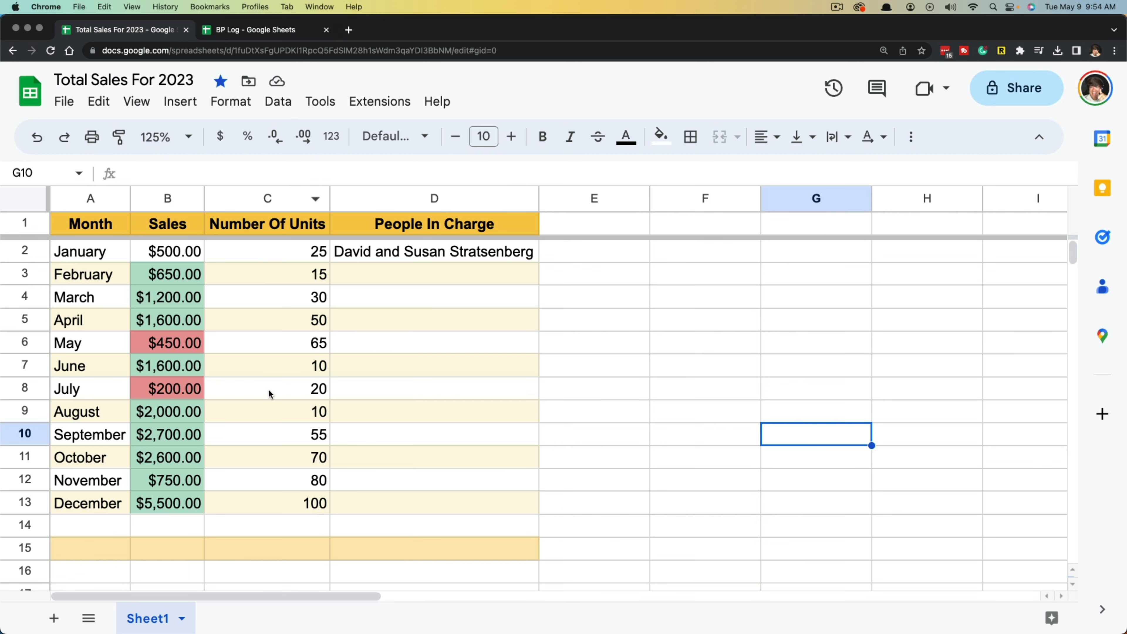
key("Left")
key("Up")
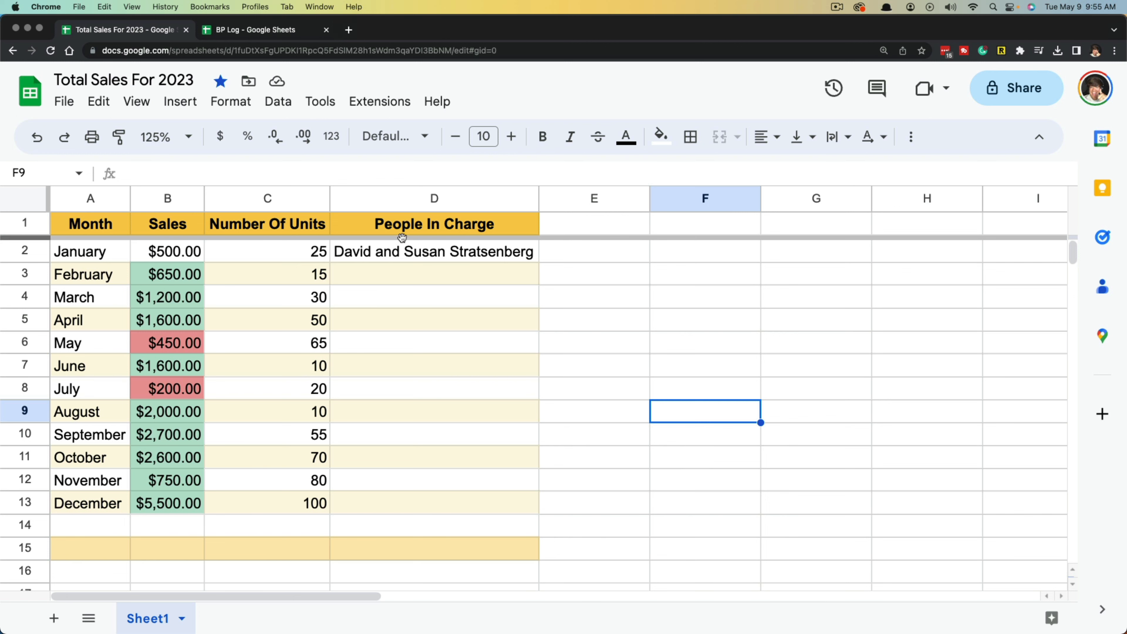
Step: Hide the People In Charge column in D and unhide it again
right_click(377, 198)
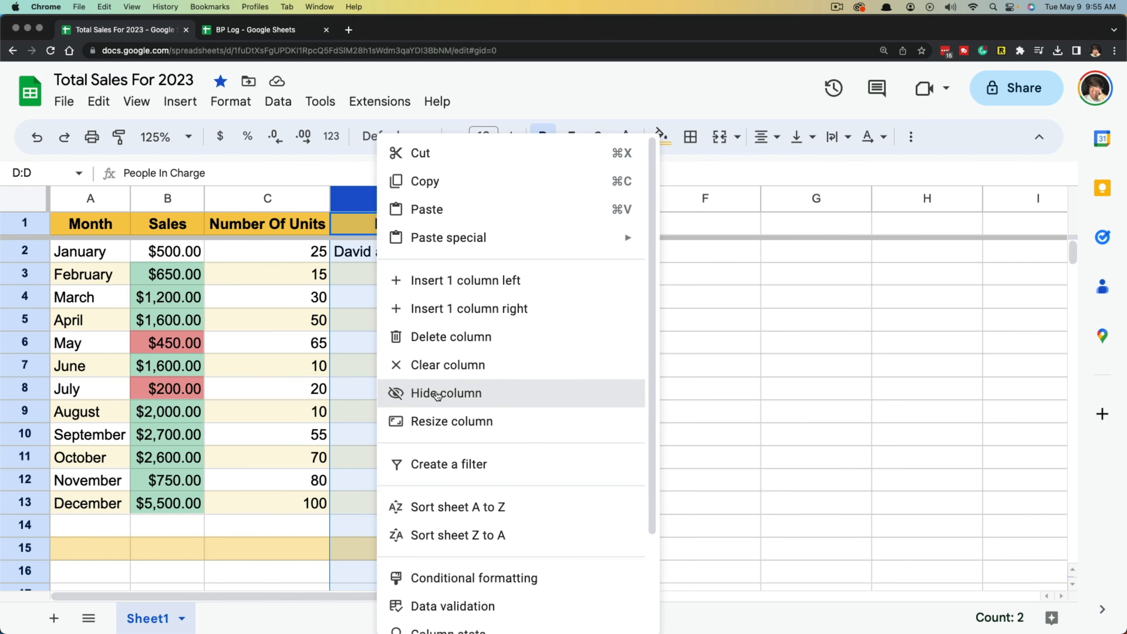
left_click(438, 395)
left_click_drag(480, 365, 564, 380)
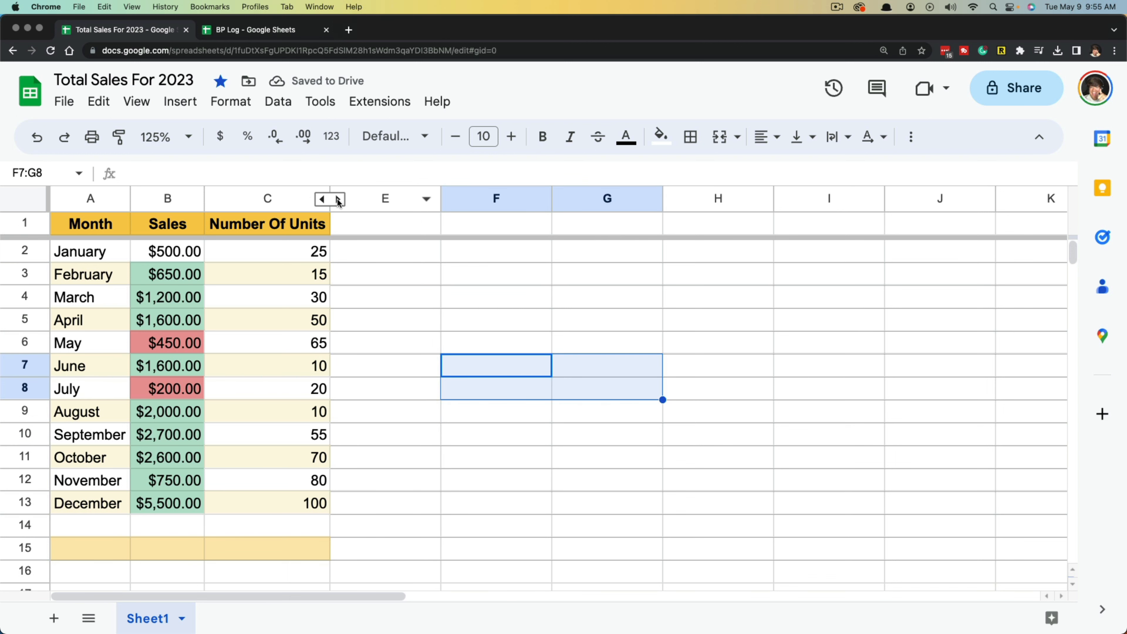
left_click(331, 198)
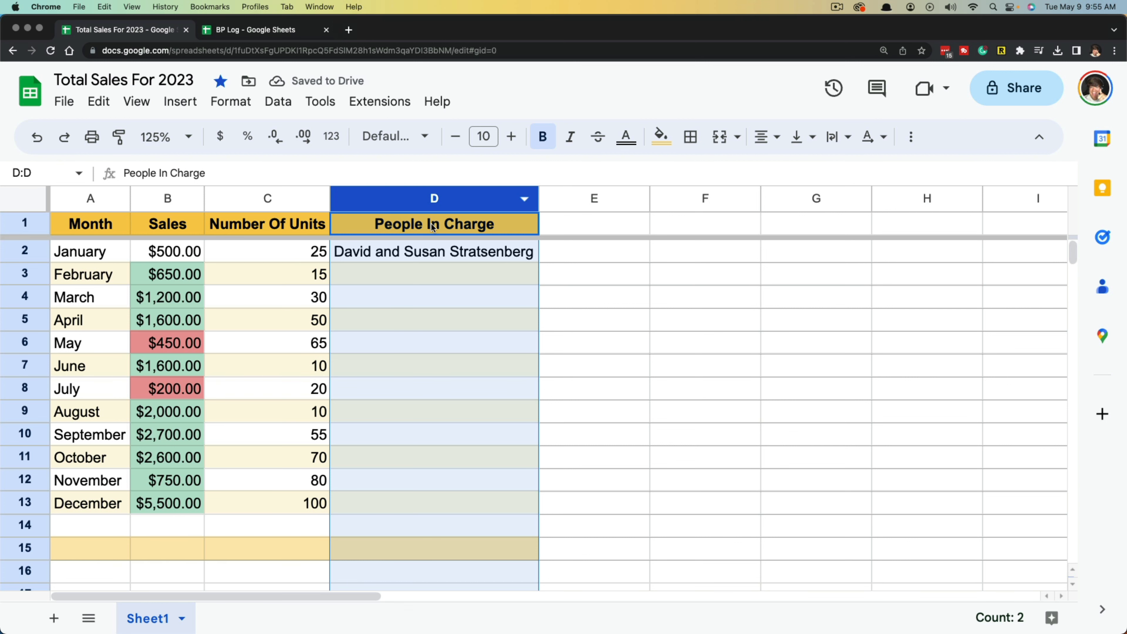
Step: Hide the People In Charge column in D
right_click(372, 200)
left_click(427, 392)
left_click(674, 393)
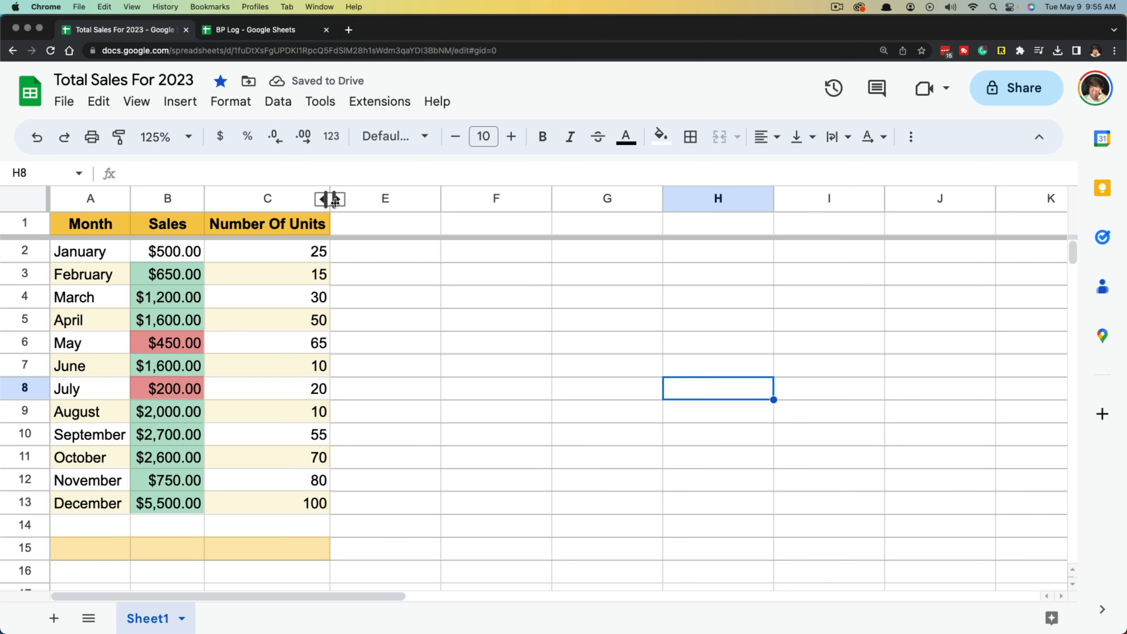
left_click(479, 389)
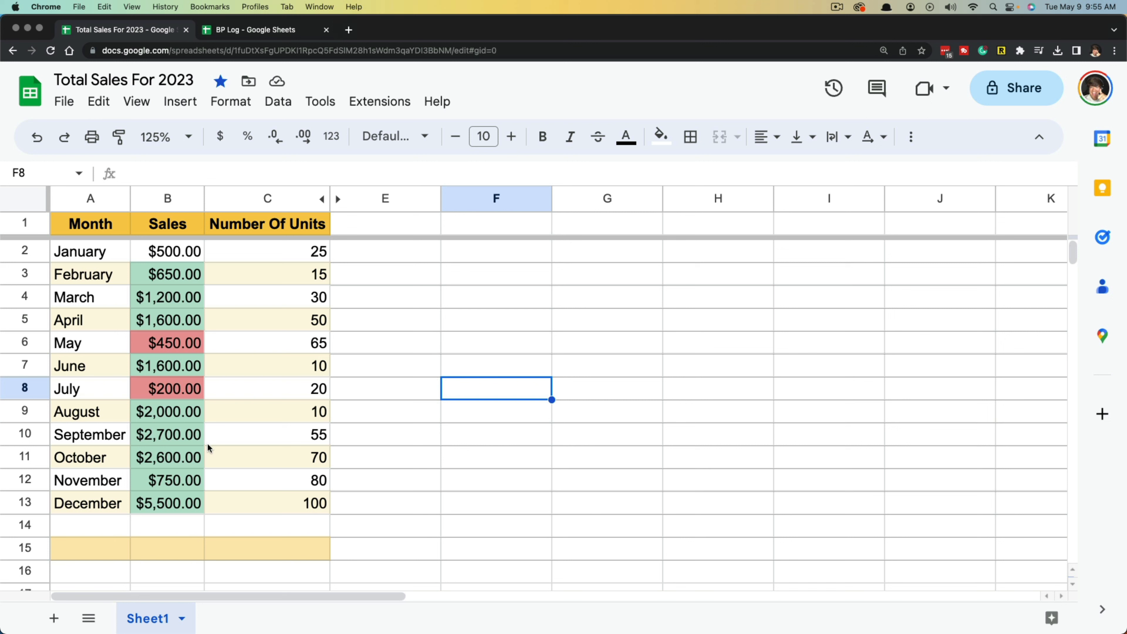
Step: Open Explore for the sales table and review its suggested questions and the Sales and Number Of Units analysis
left_click(168, 458)
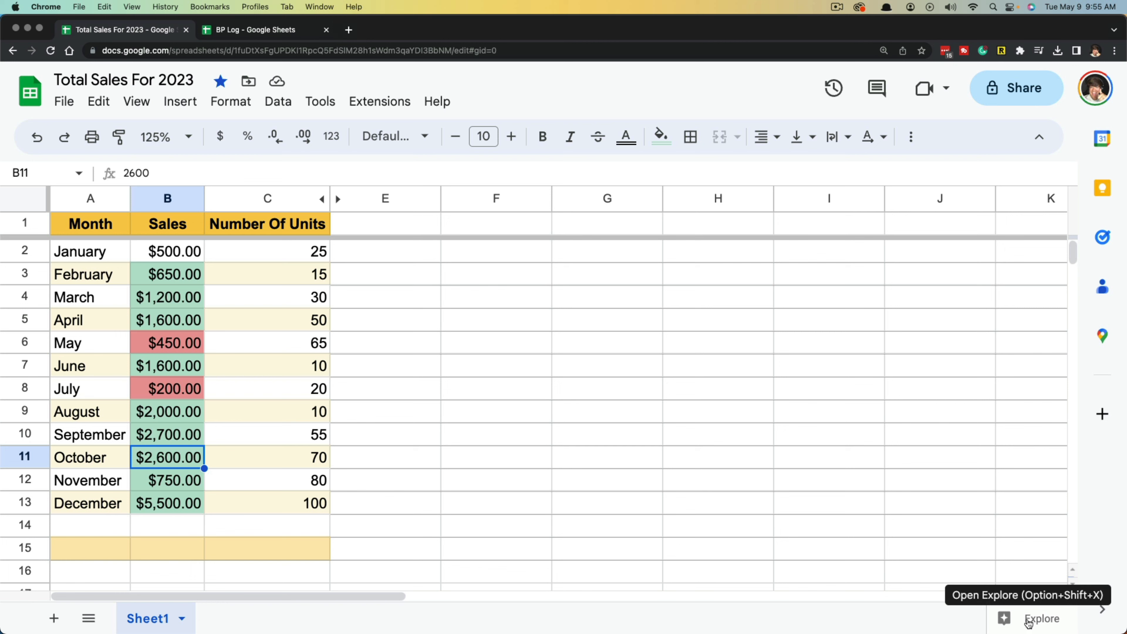
left_click(1030, 623)
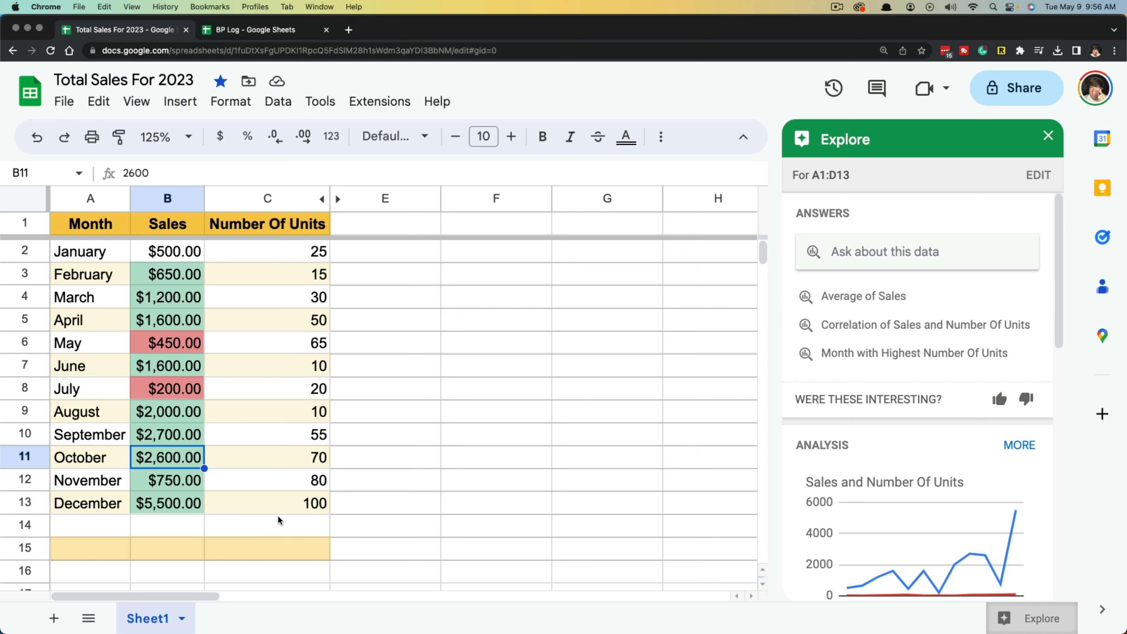
scroll(925, 392, "down", 1)
scroll(925, 393, "down", 2)
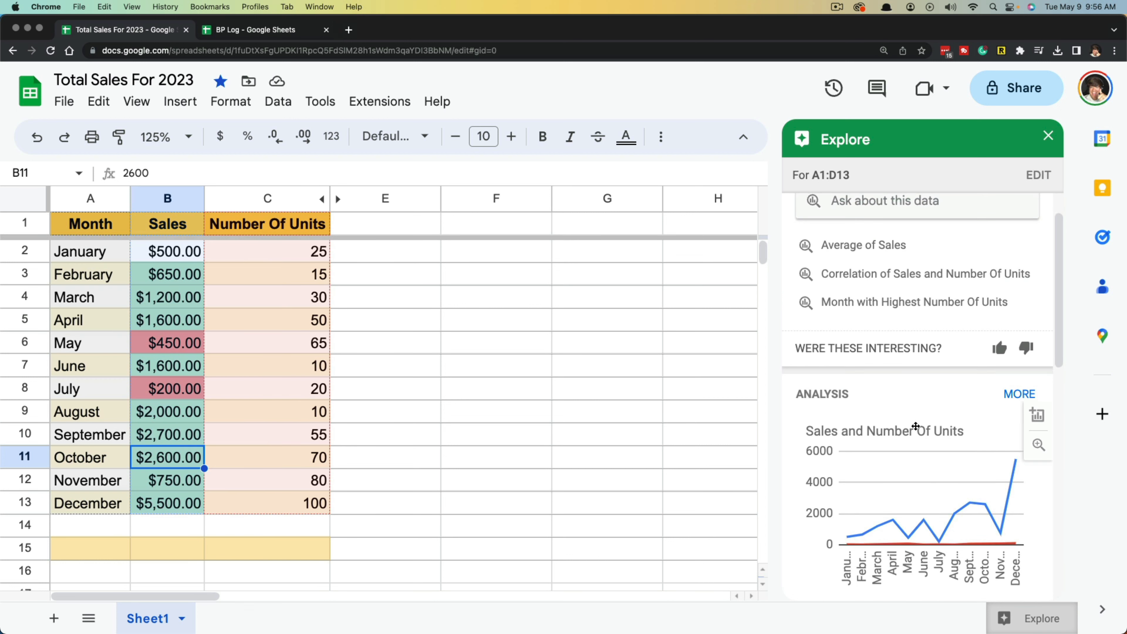
scroll(918, 438, "down", 2)
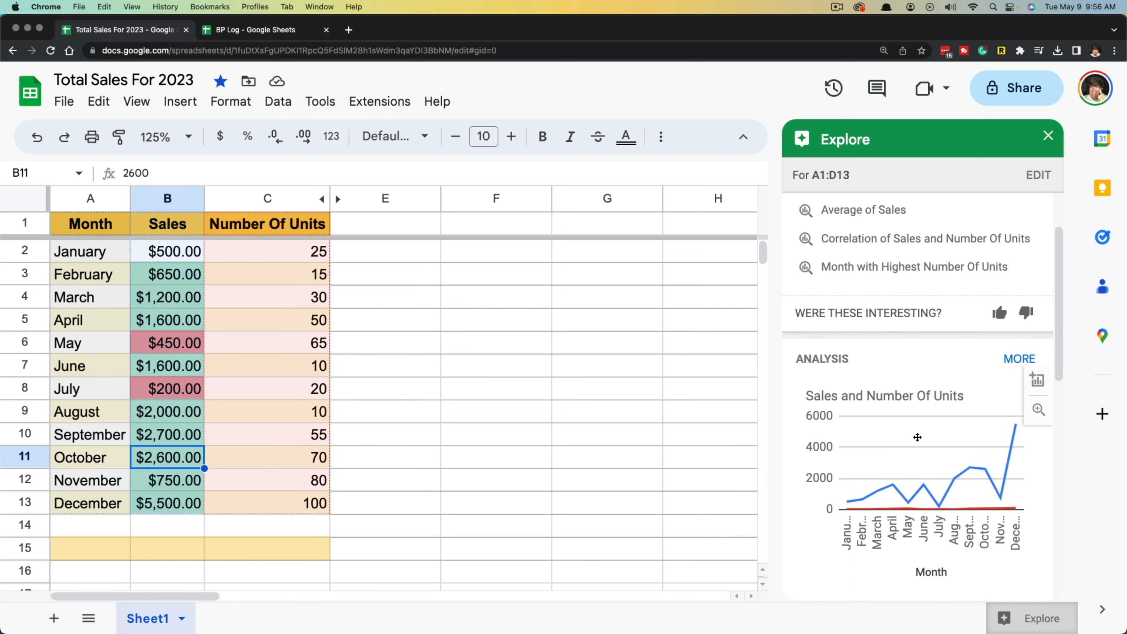
scroll(917, 437, "up", 4)
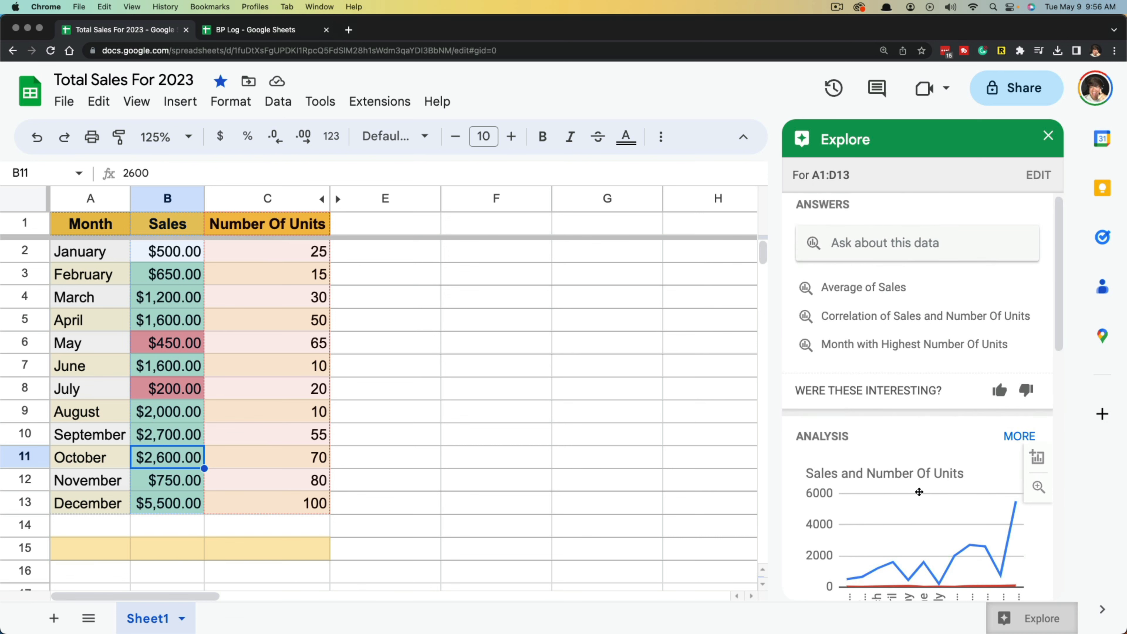
Step: View the Explore answer for Average of Sales and return to the Explore overview
left_click(851, 287)
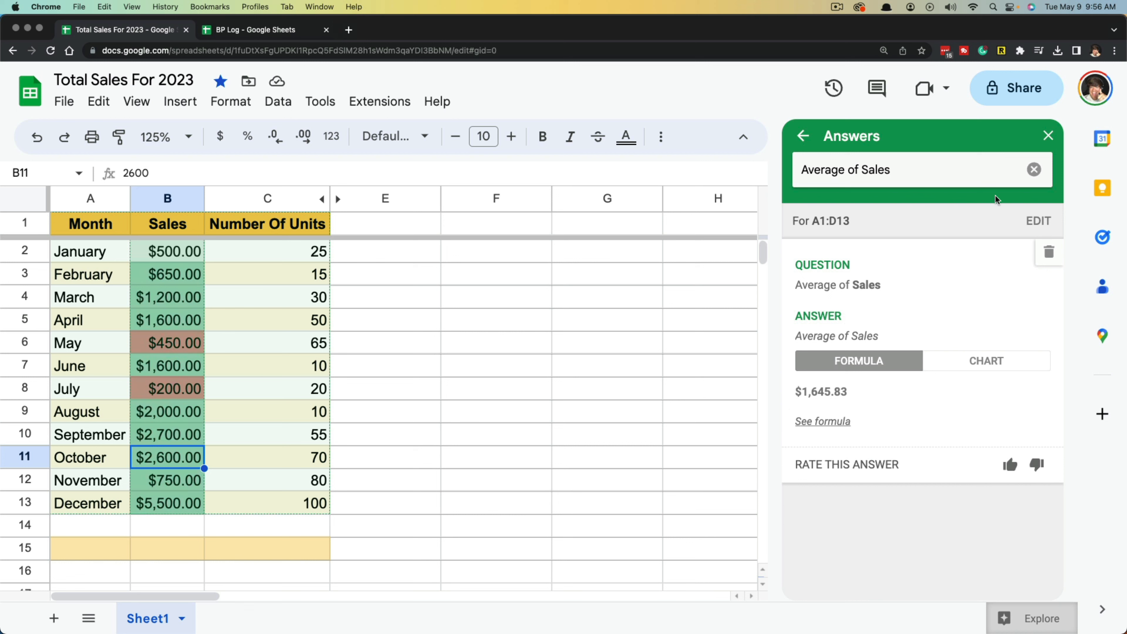
left_click(1034, 169)
left_click(804, 138)
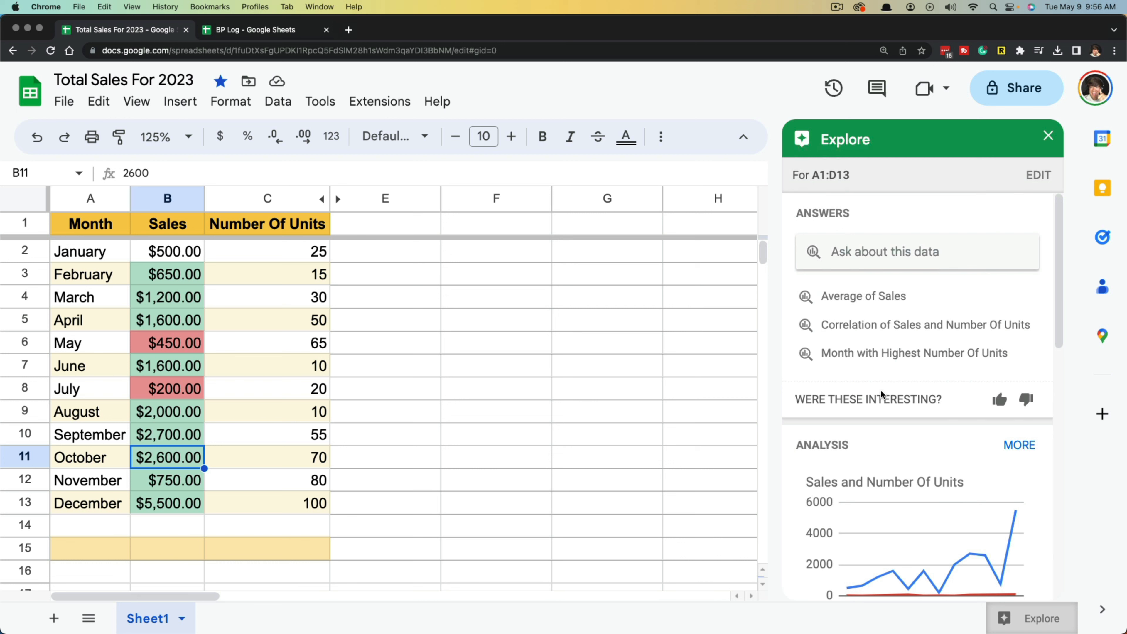
Step: Try out the suggested Sales and Number Of Units line chart on the sheet, then delete it and close Explore
scroll(883, 388, "down", 5)
scroll(892, 389, "up", 2)
left_click_drag(871, 329, 547, 344)
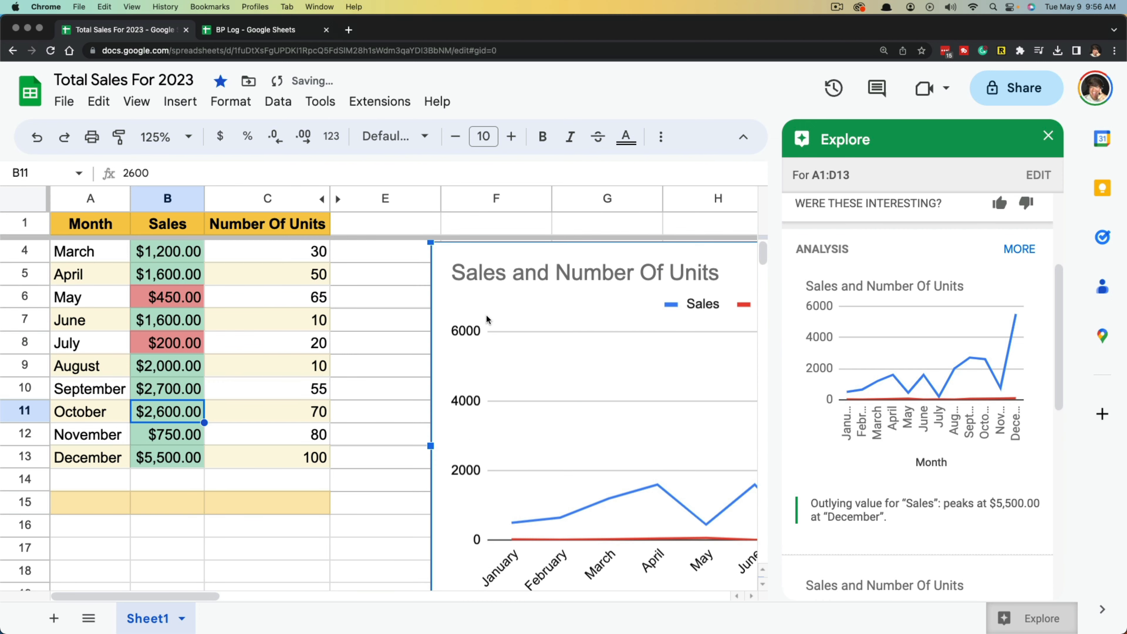
key("Delete")
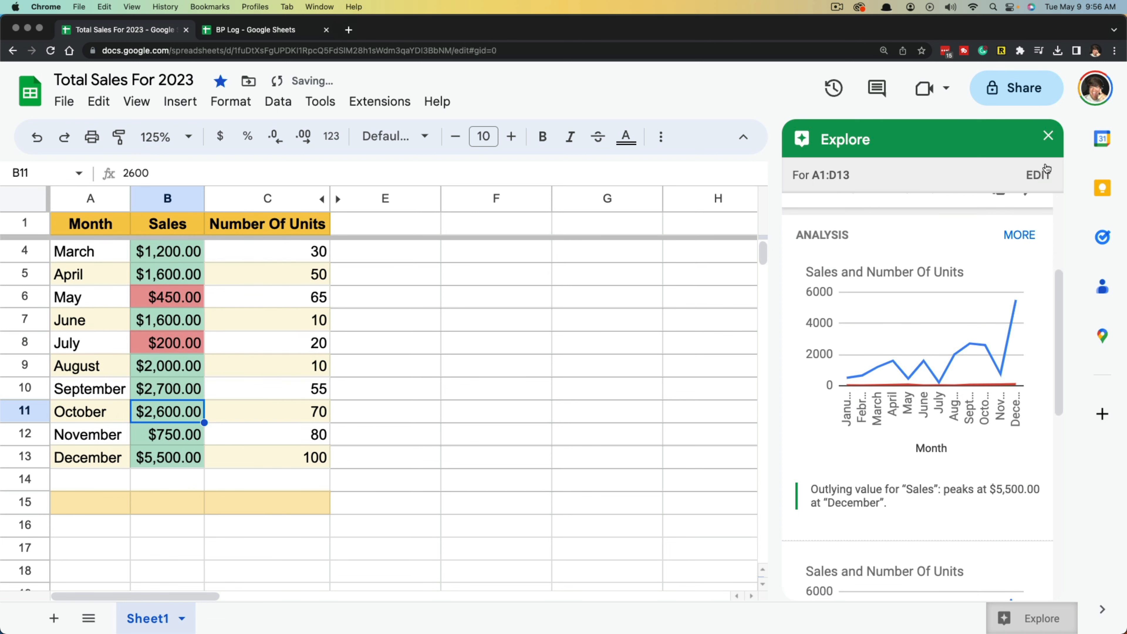
left_click(1048, 136)
left_click(630, 412)
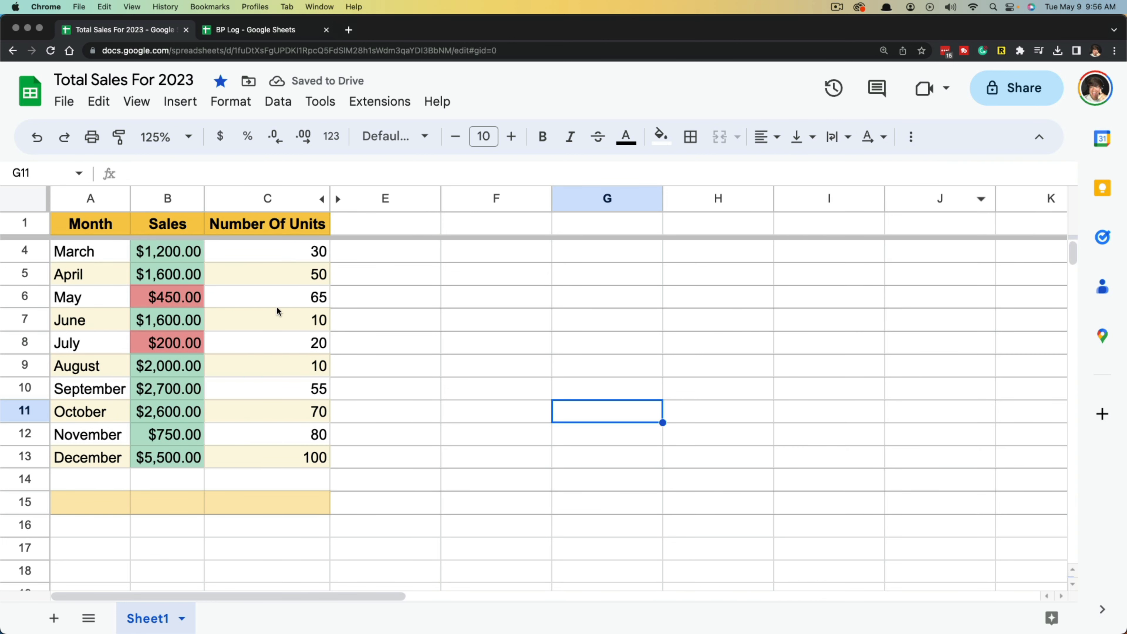
Step: Check the summary calculations, such as sum, average, minimum and maximum, for the Number Of Units values in C4:C13
left_click_drag(292, 251, 283, 460)
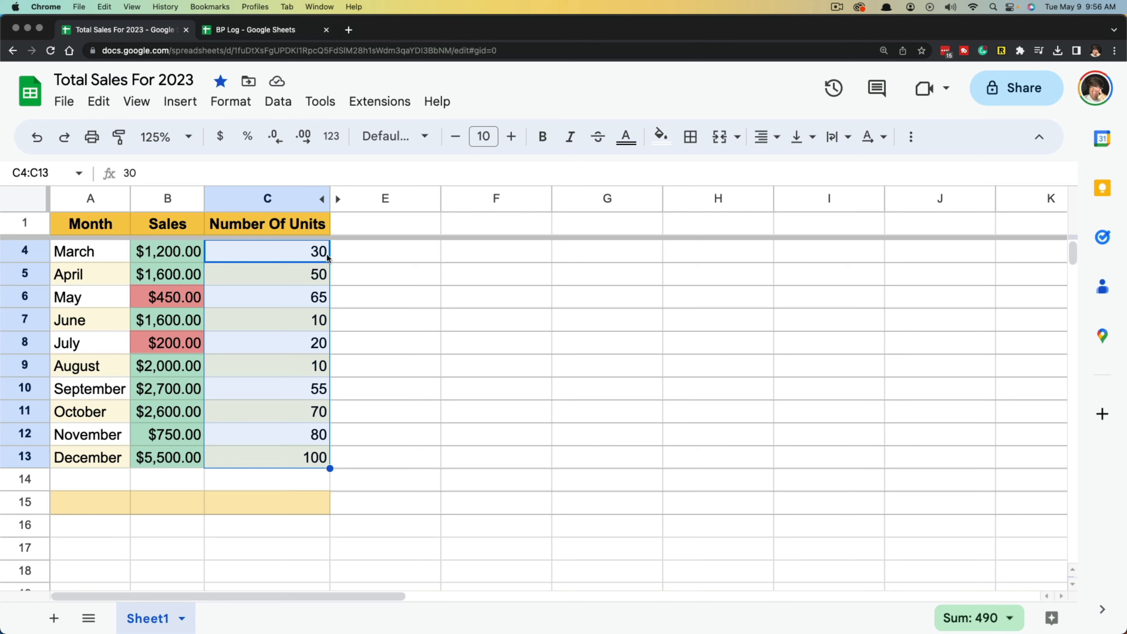
left_click(1001, 622)
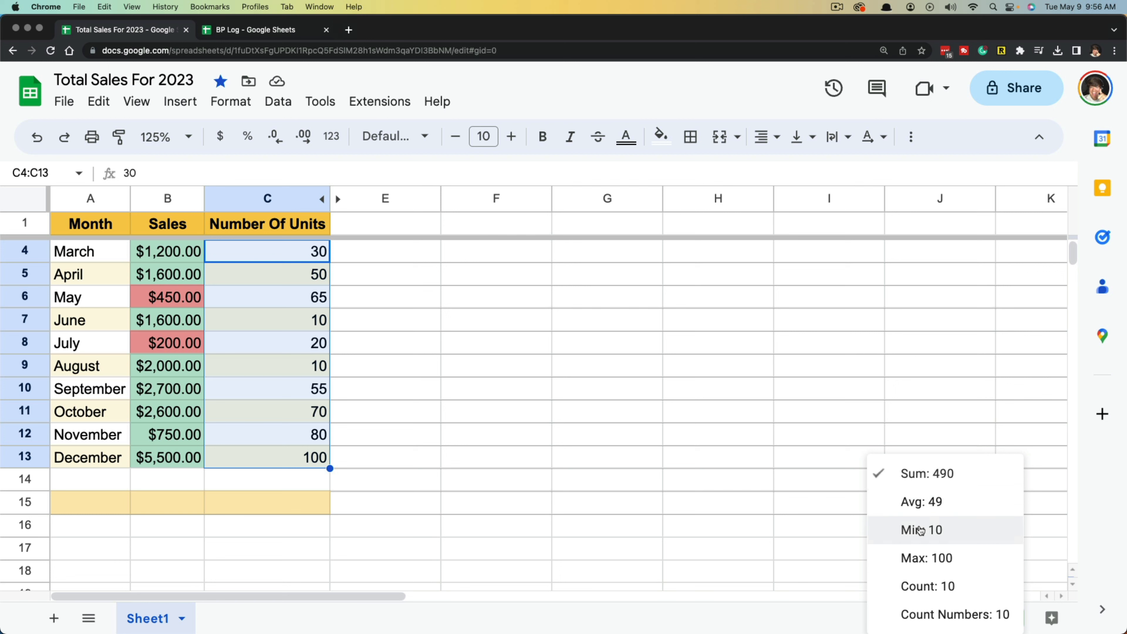
left_click(690, 304)
left_click(654, 372)
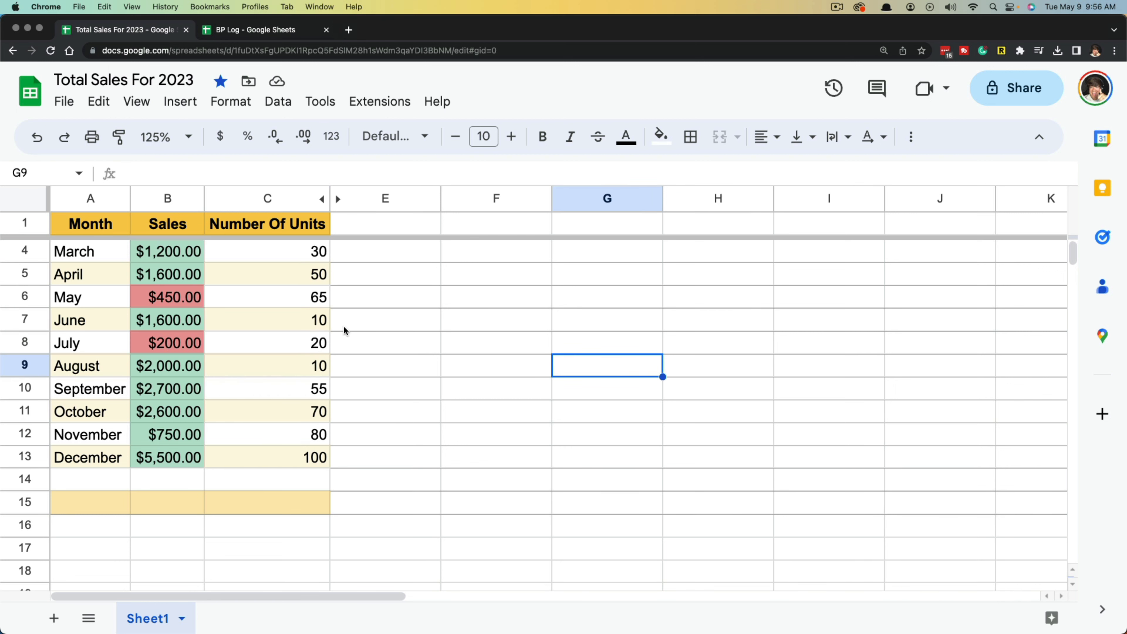
left_click_drag(291, 248, 279, 453)
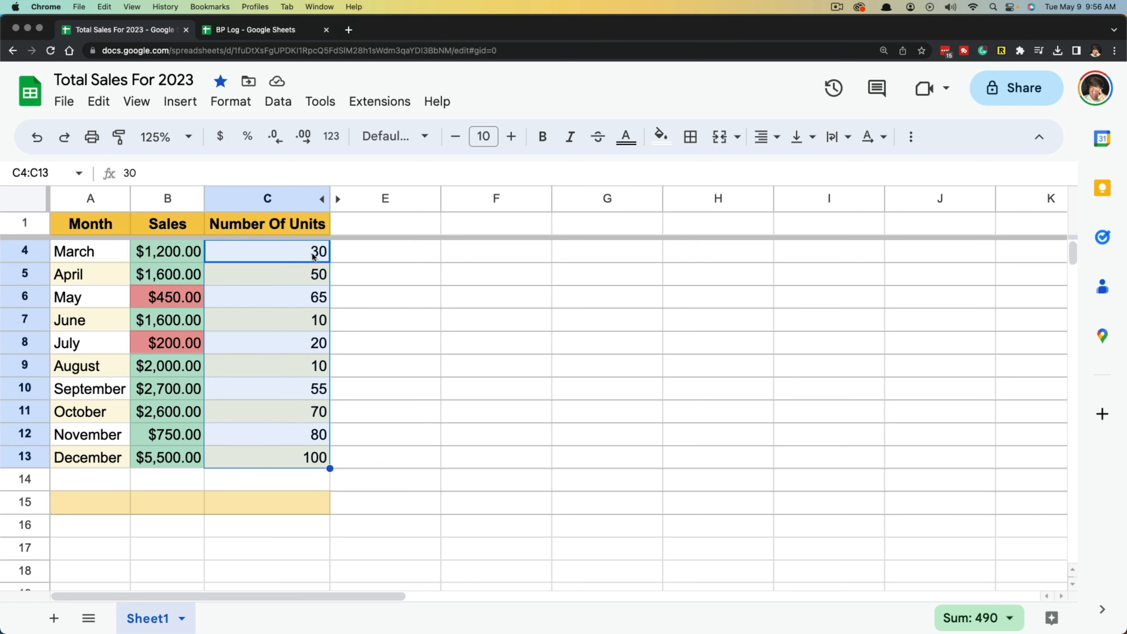
Step: View the available summary calculations for the selected Number Of Units values
left_click(979, 618)
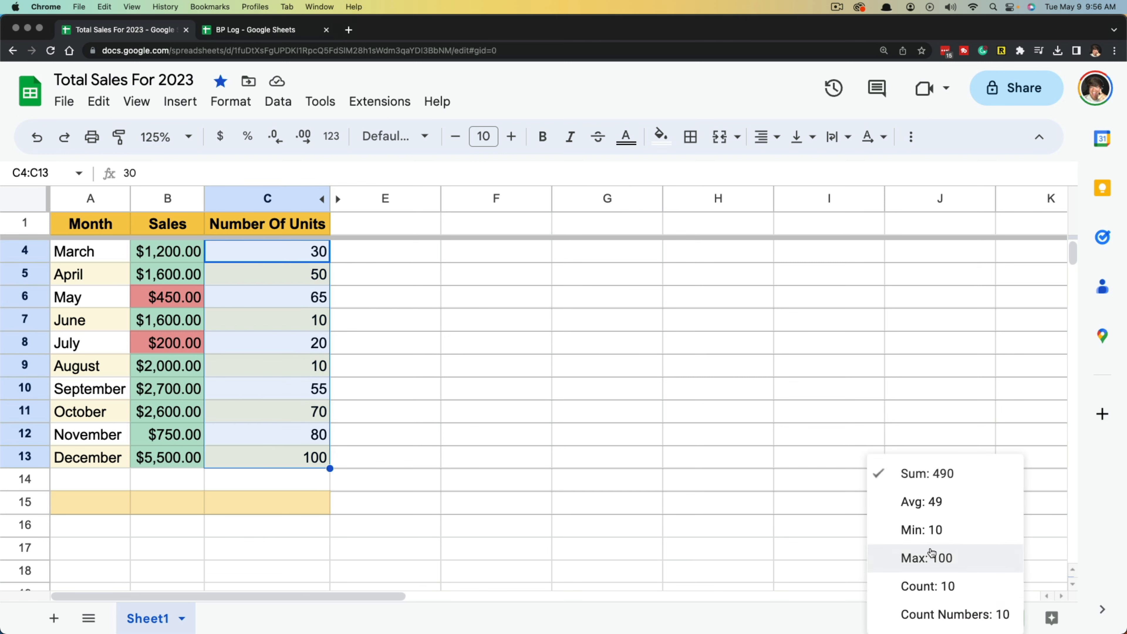
left_click(637, 414)
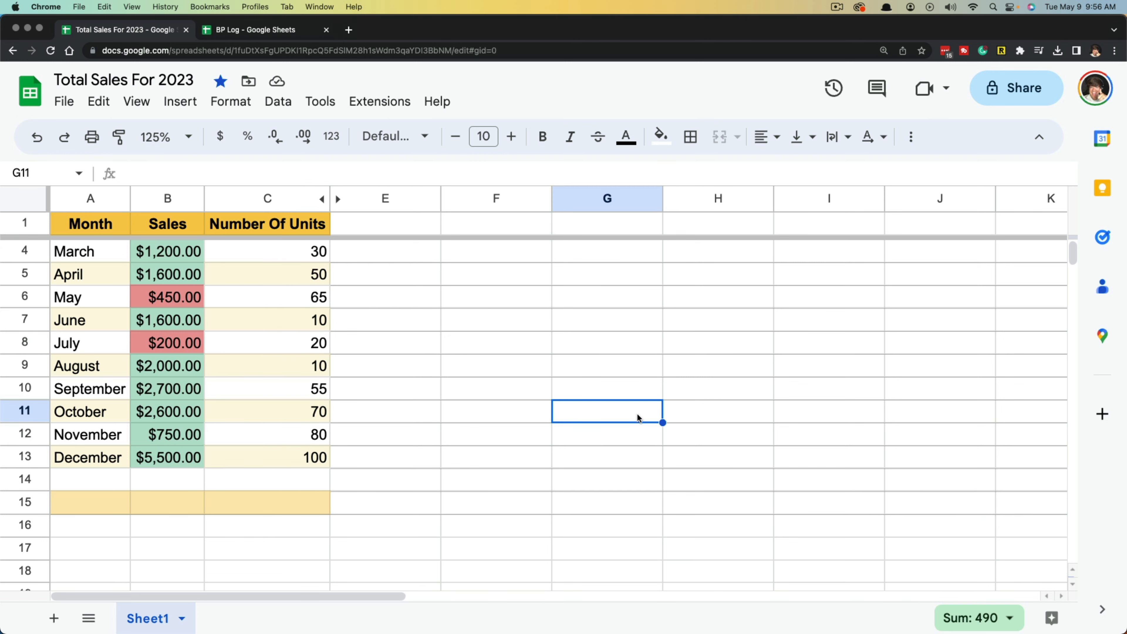
left_click(517, 476)
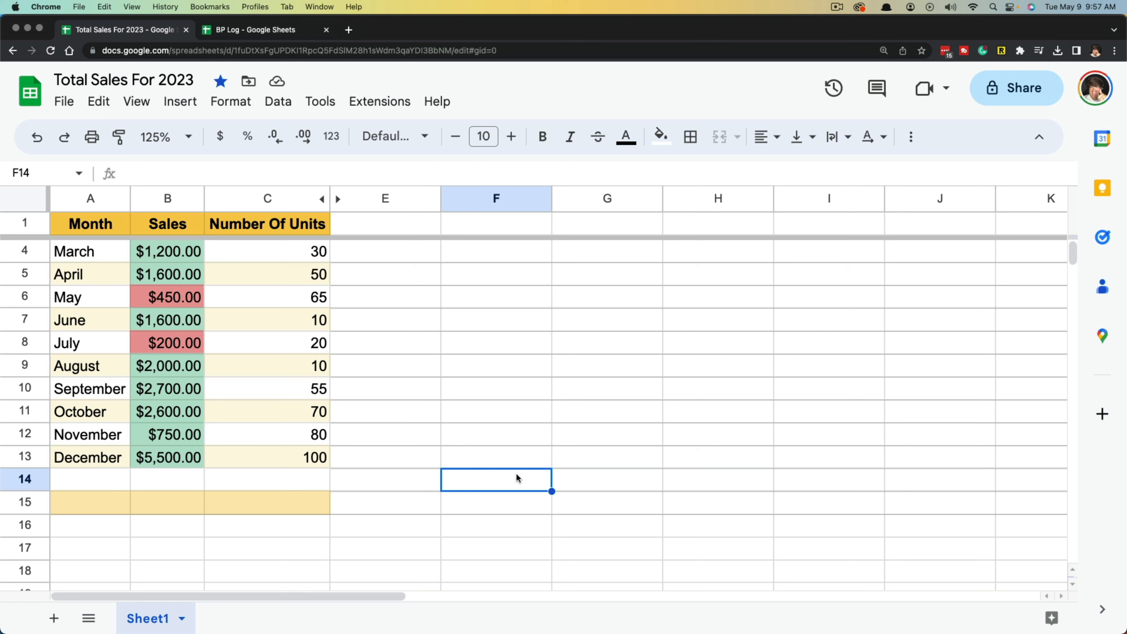
Step: Start a formula in cell B15 below the Sales figures
left_click_drag(175, 254, 165, 401)
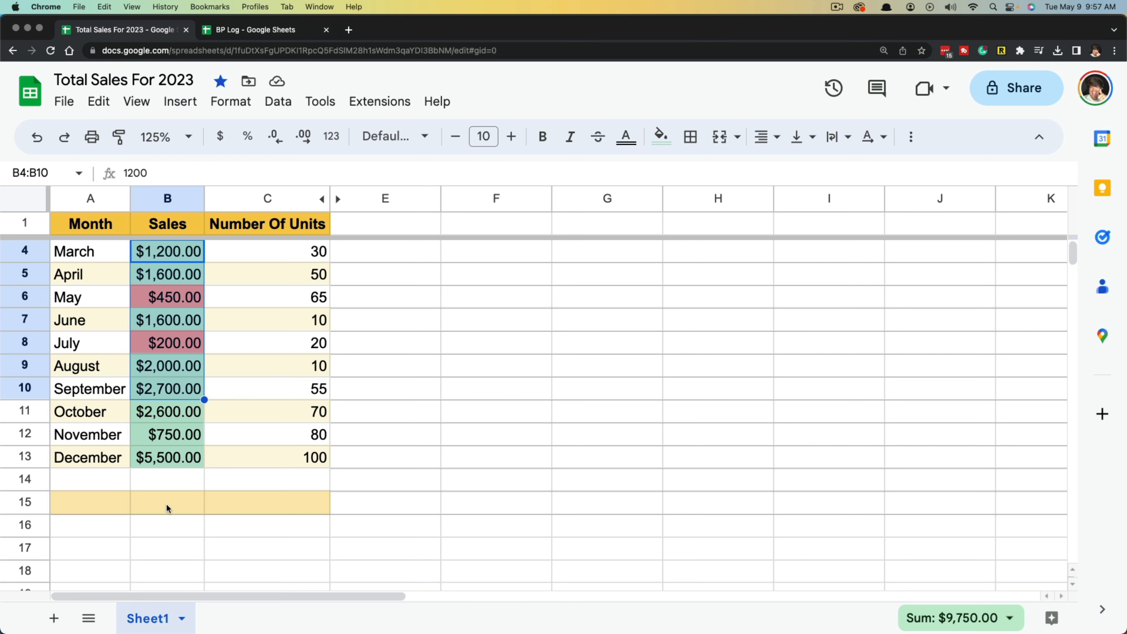
left_click(166, 507)
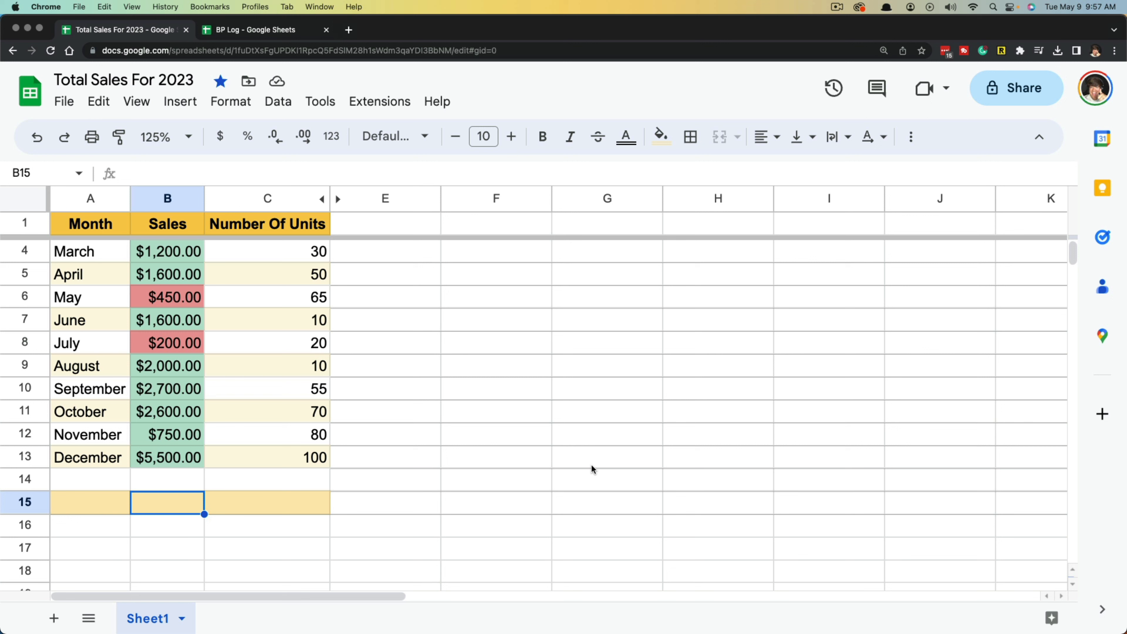
type("=")
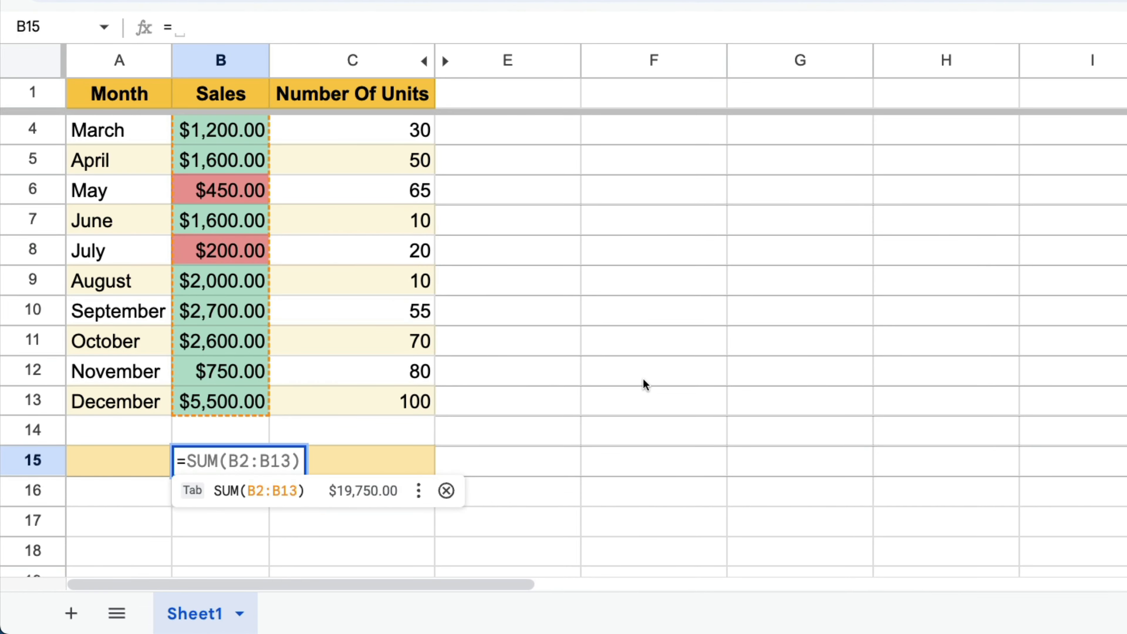
type("sum")
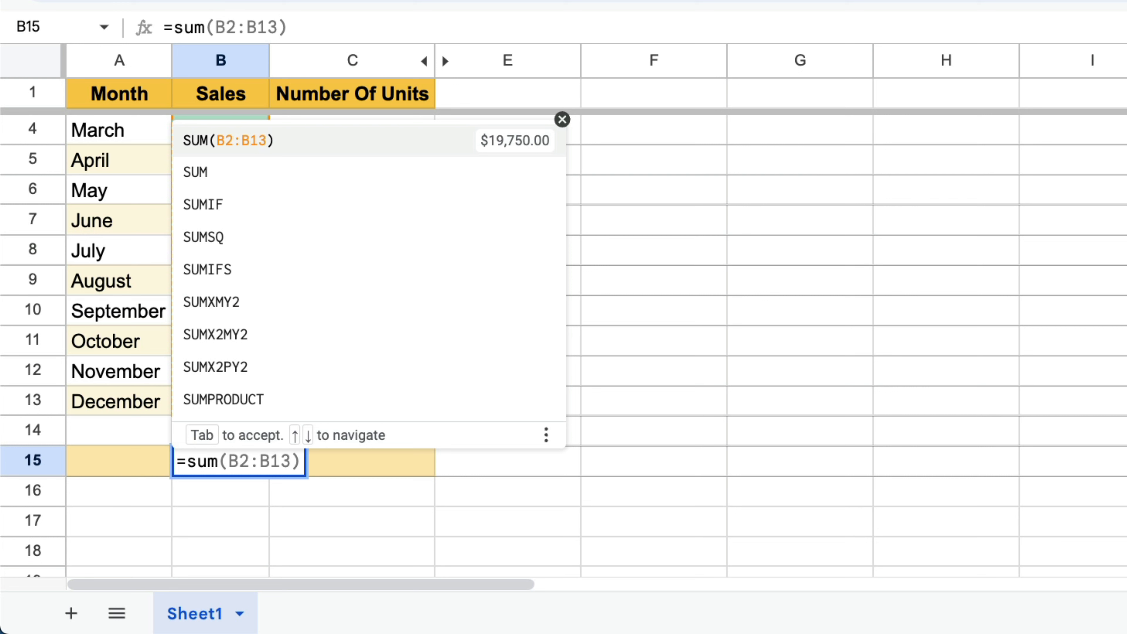
type("(")
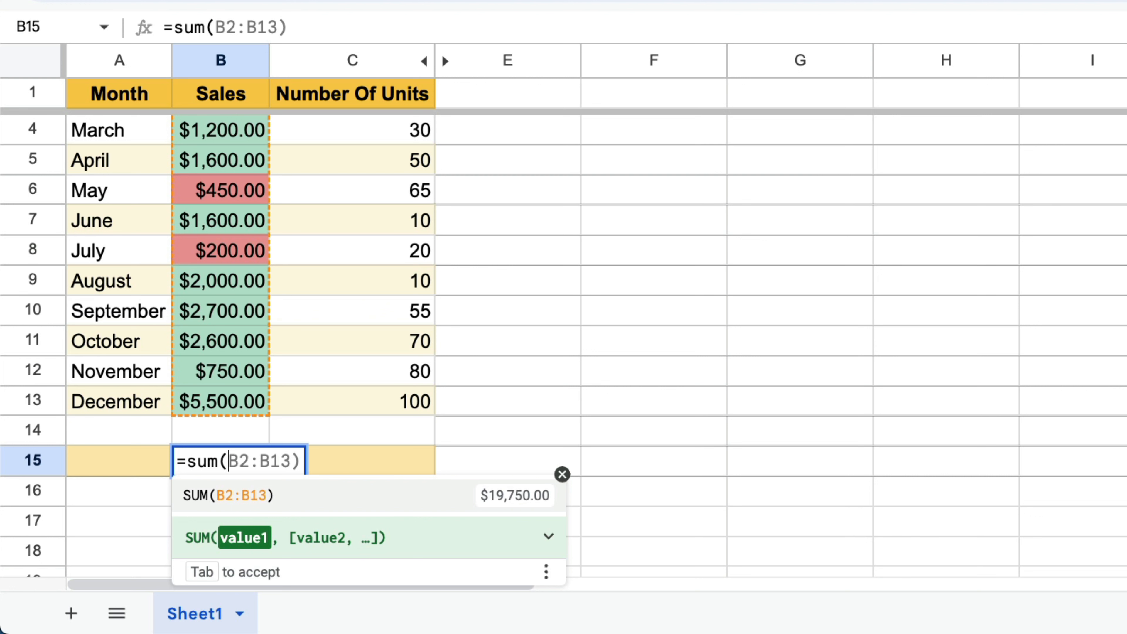
type("b4")
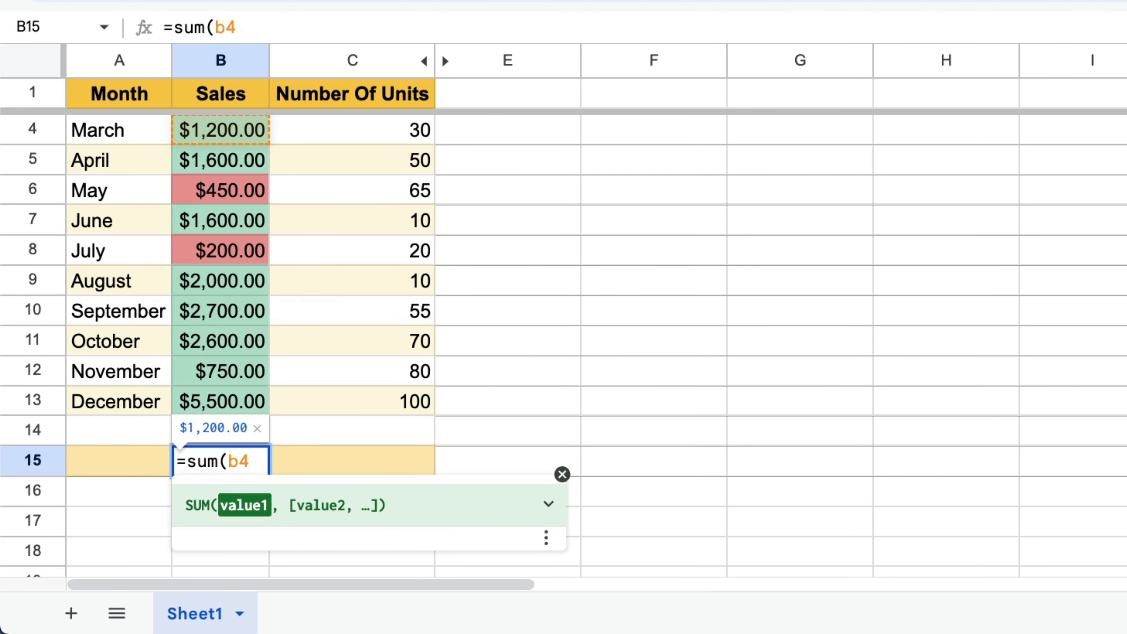
key("BackSpace")
key("BackSpace")
key("BackSpace")
key("BackSpace")
key("BackSpace")
key("BackSpace")
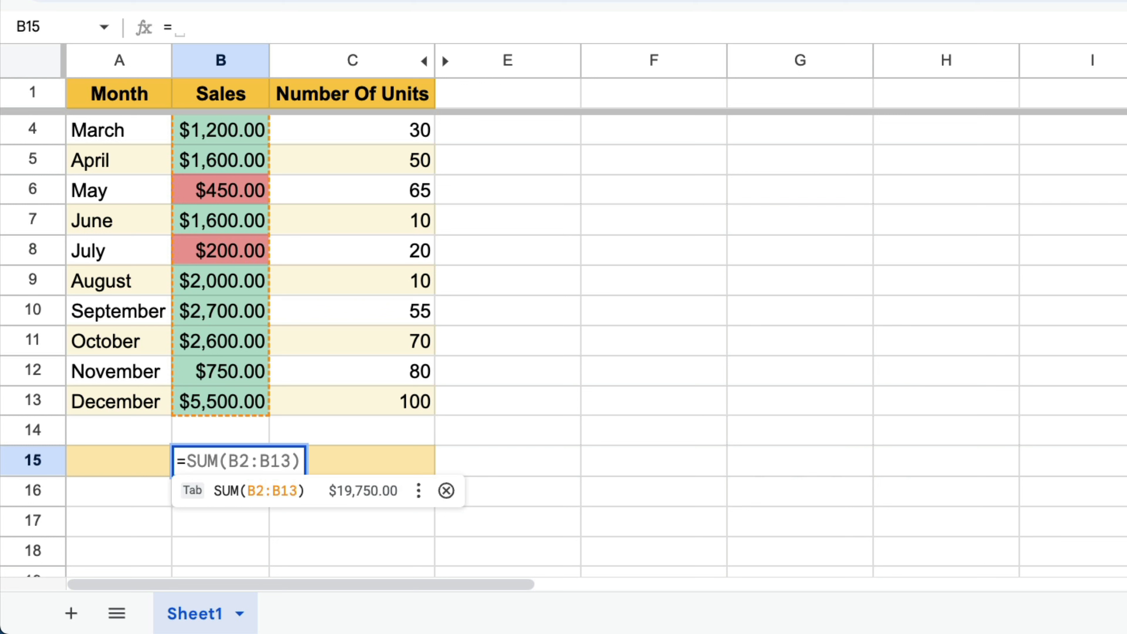
Step: Complete the formula in B15 as =sum(B2:B13) to total the Sales column
type("sum")
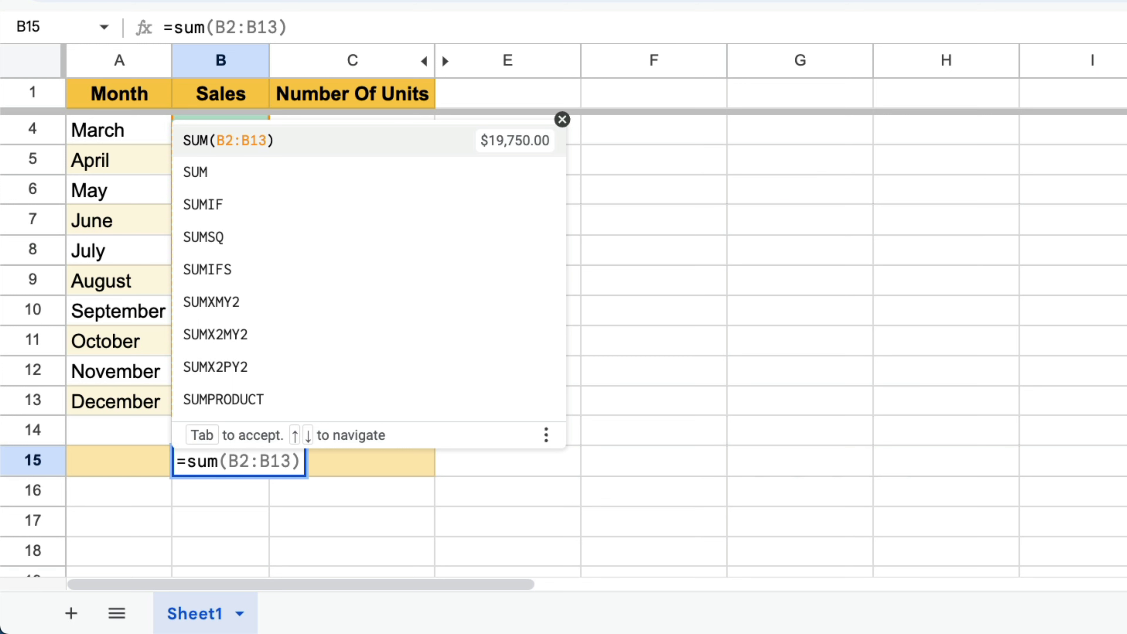
type("(")
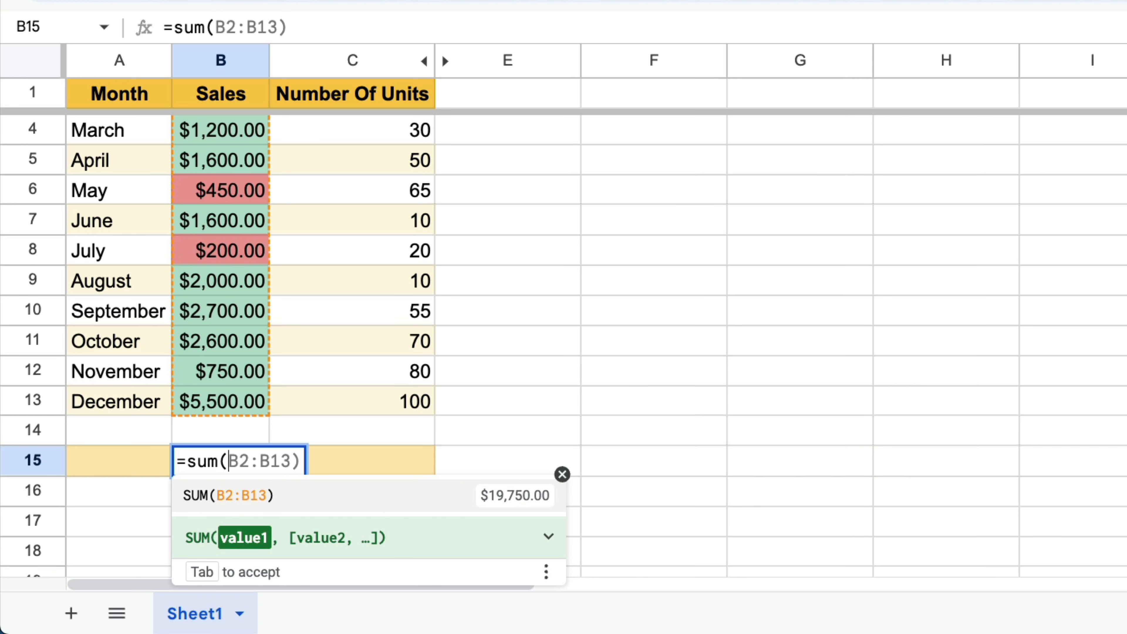
type("B2:")
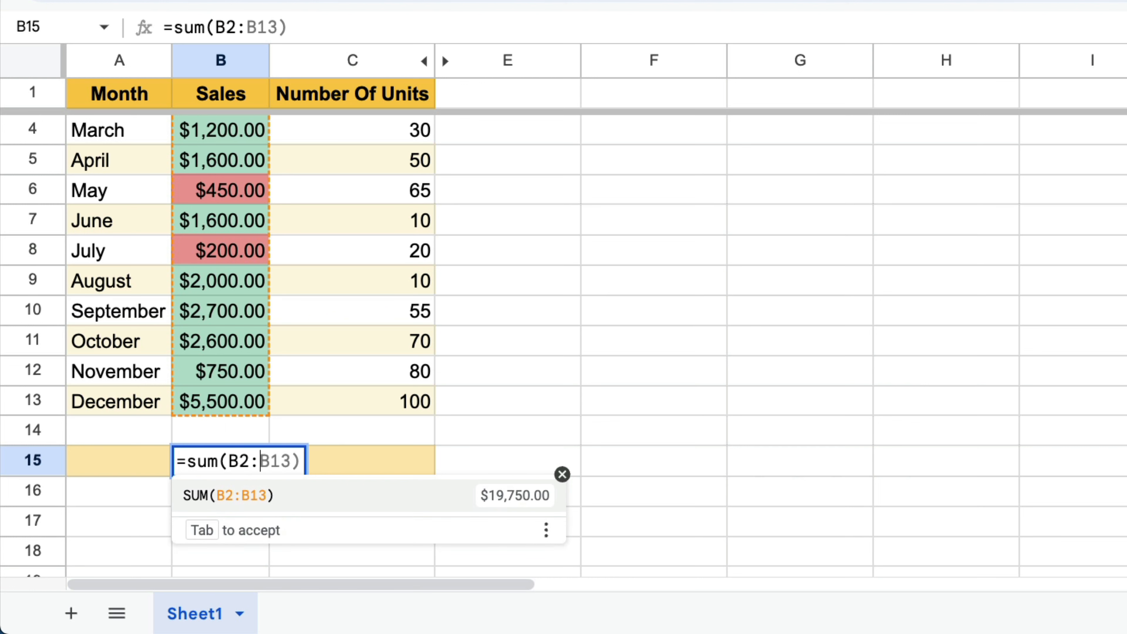
type("B13")
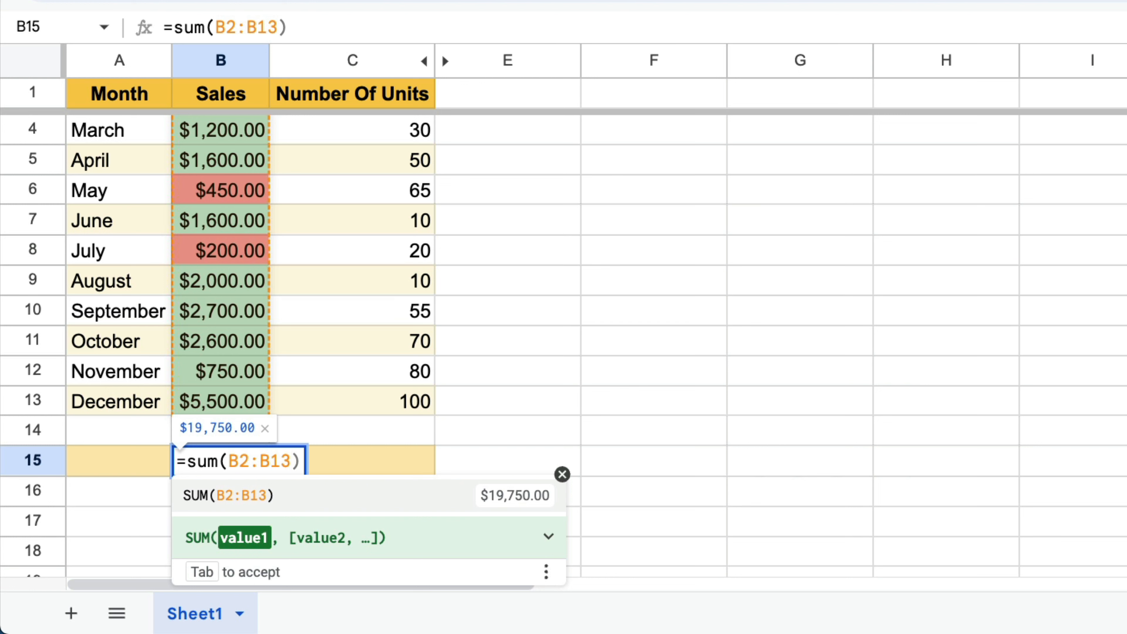
type(")")
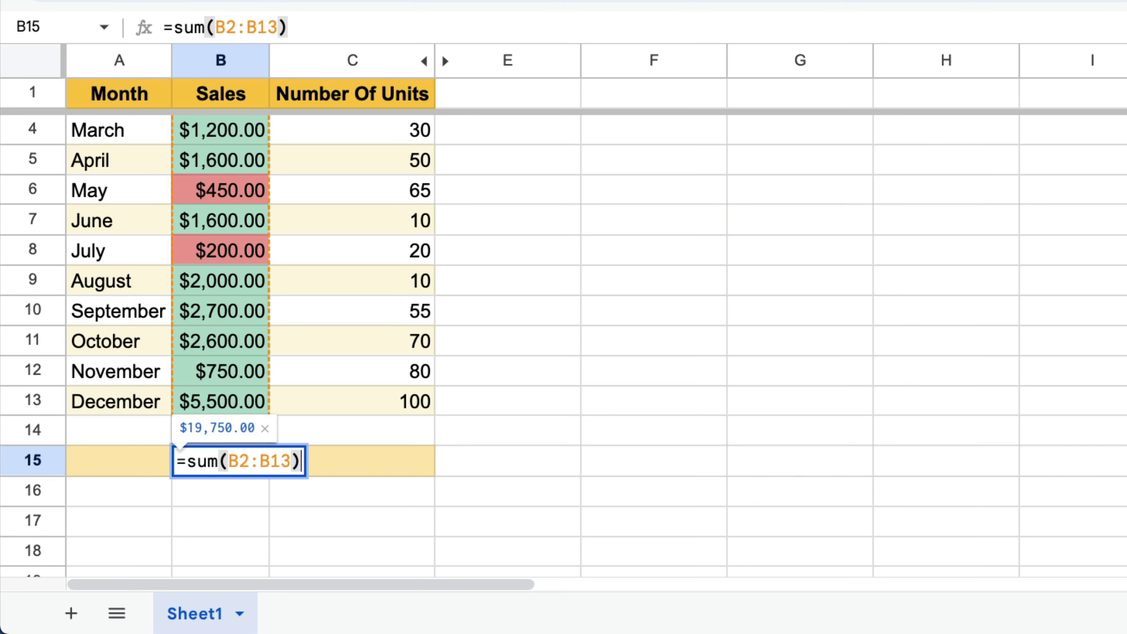
key("Return")
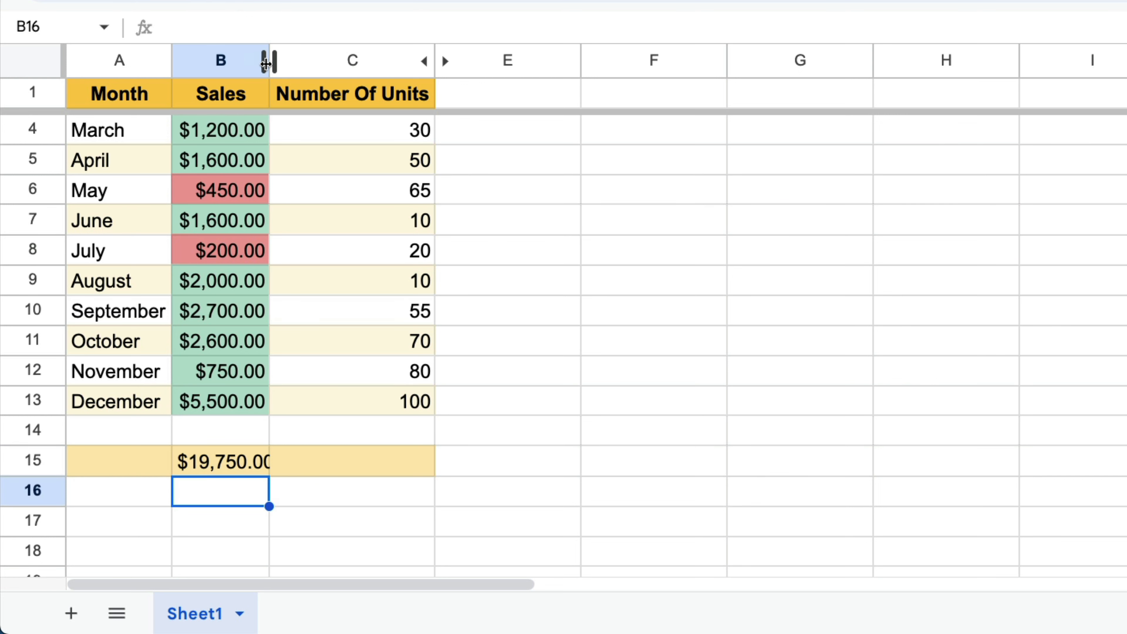
Step: Widen the Sales column slightly so the total in B15 fits, and select that cell
left_click_drag(269, 59, 280, 60)
left_click(778, 342)
left_click(233, 465)
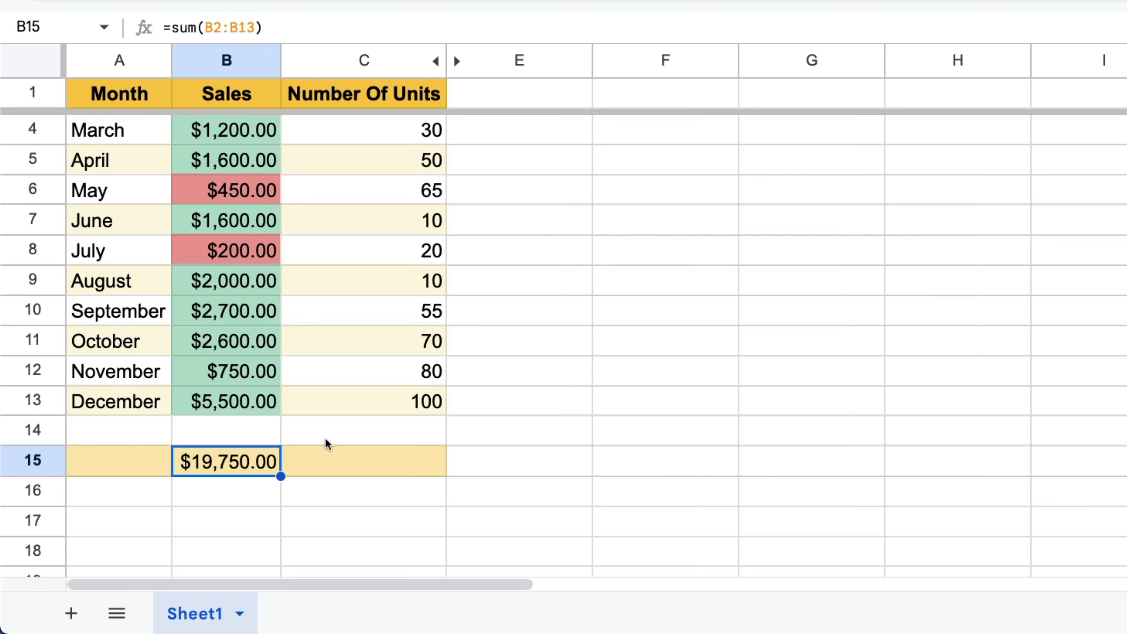
Step: Change the November sales amount in B12 to 1000
double_click(231, 375)
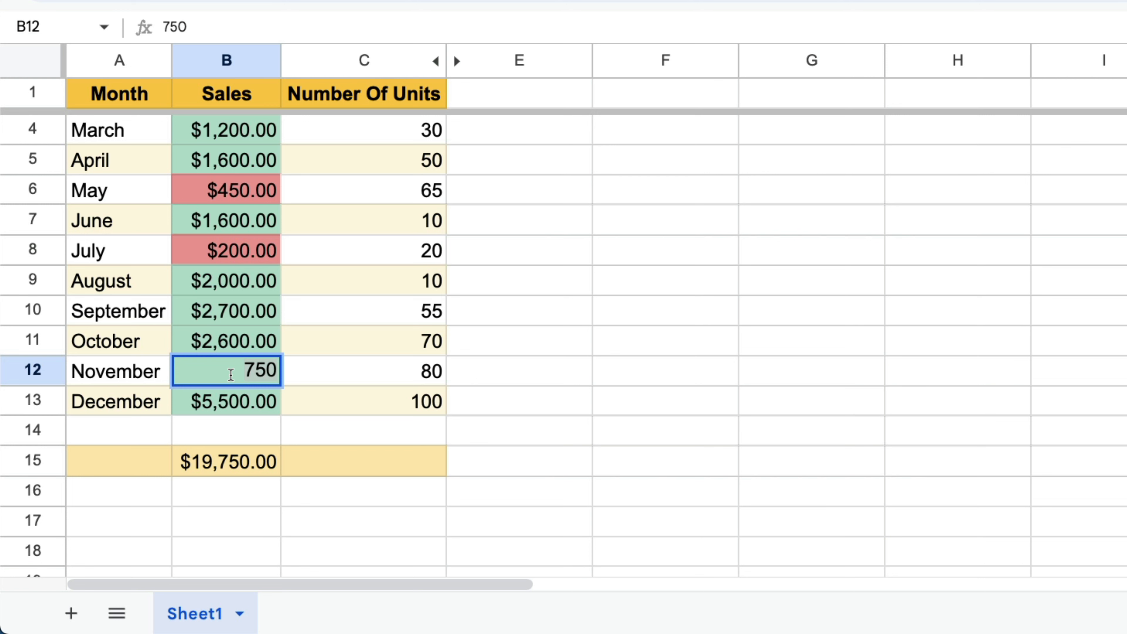
type("1000")
key("Return")
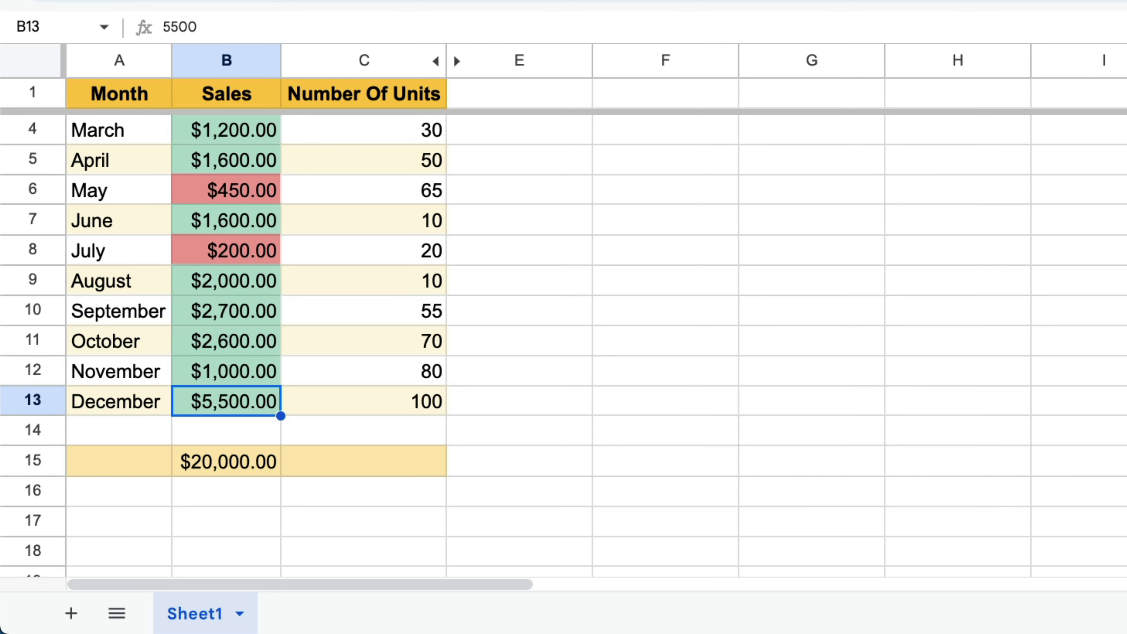
Step: Review the sum formula in cell B15 without changing it
left_click(798, 431)
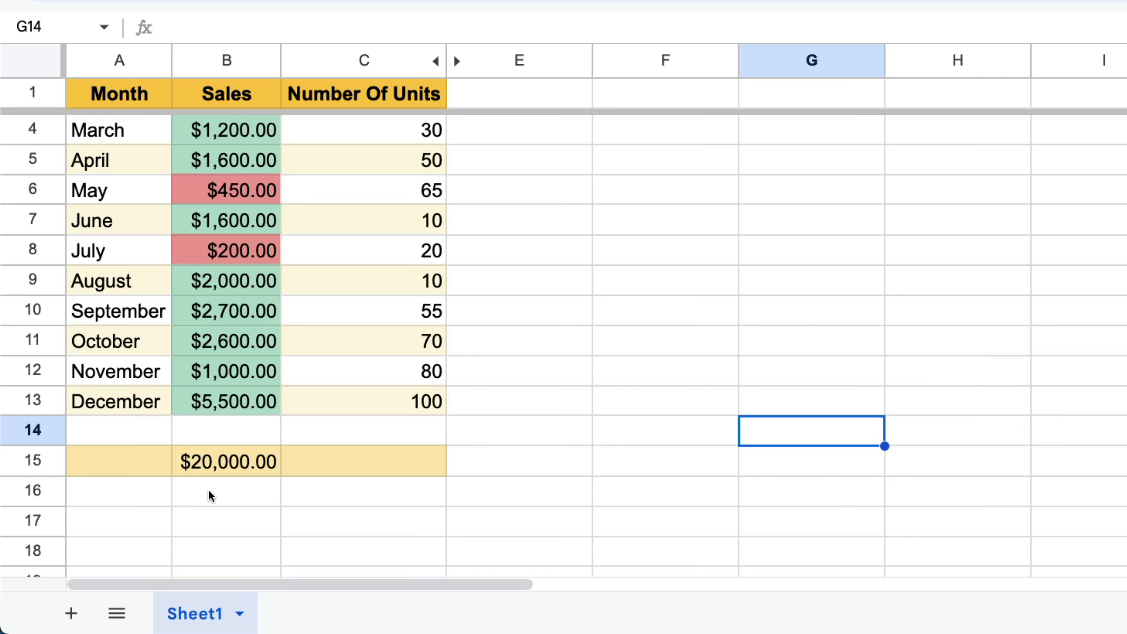
double_click(231, 462)
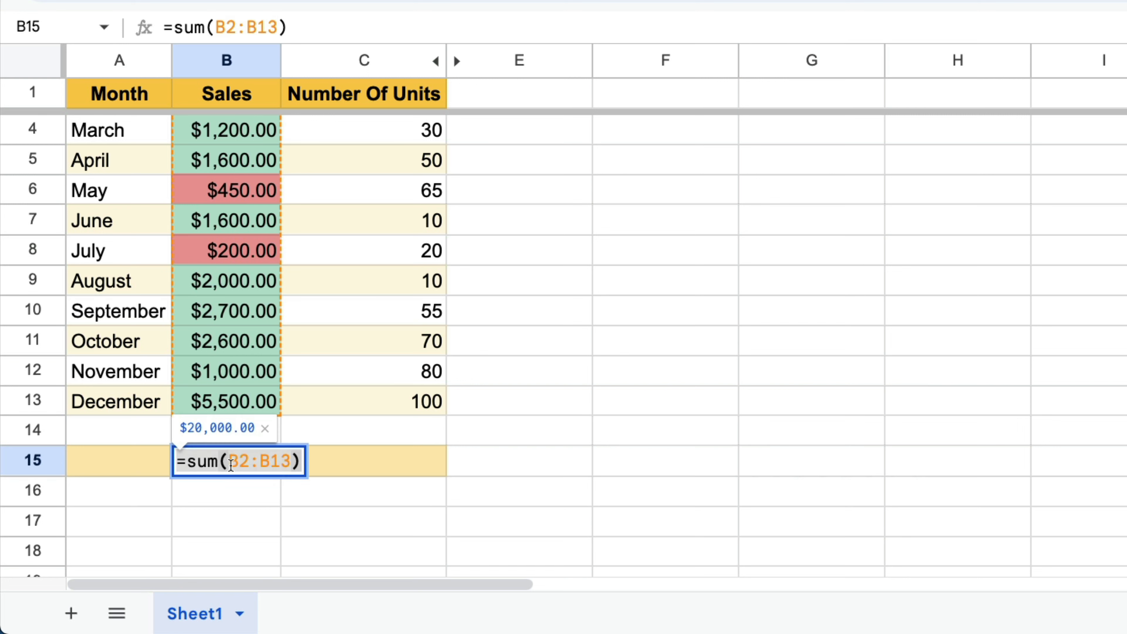
key("Return")
Step: Enter =MINUS(b13,b11) in cell B16 to subtract October's sales from December's
left_click(215, 498)
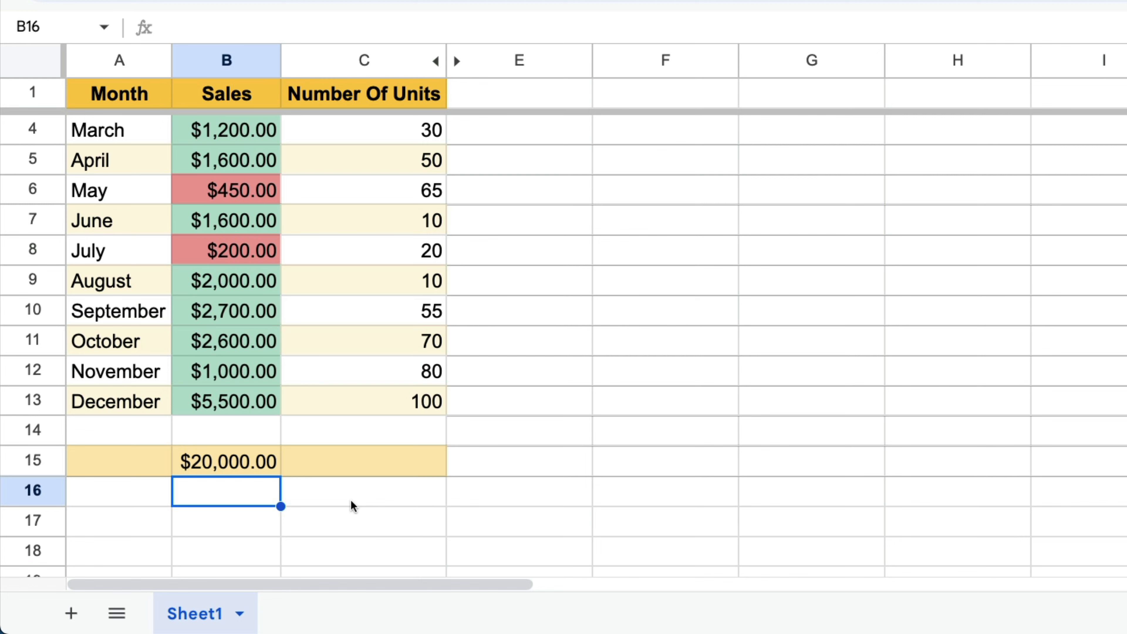
type("=MINUS(")
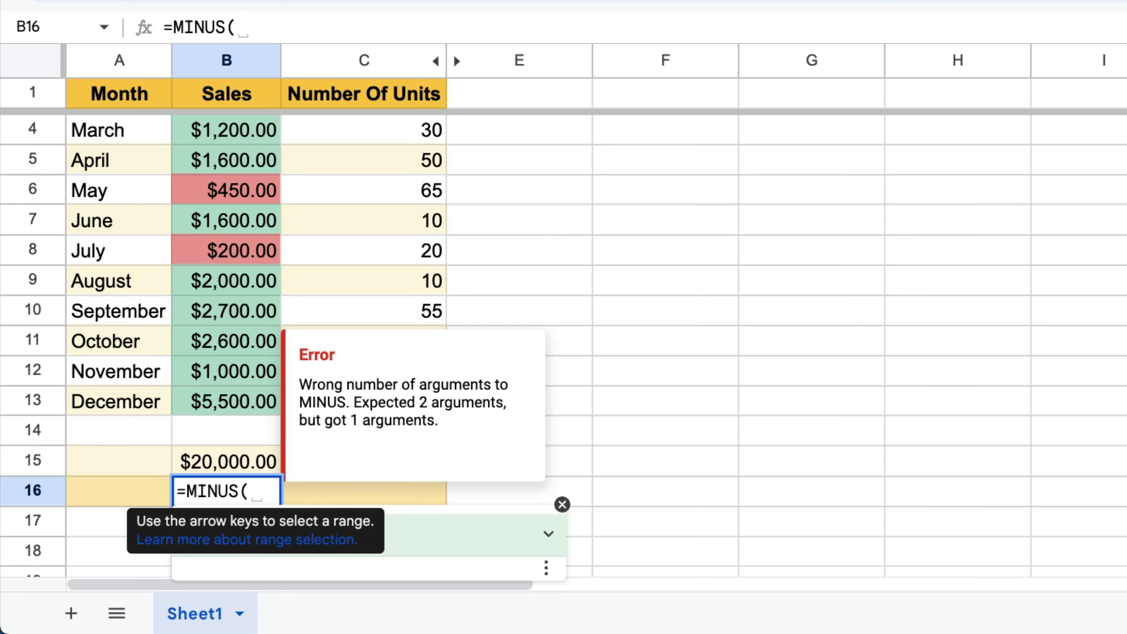
type("b13")
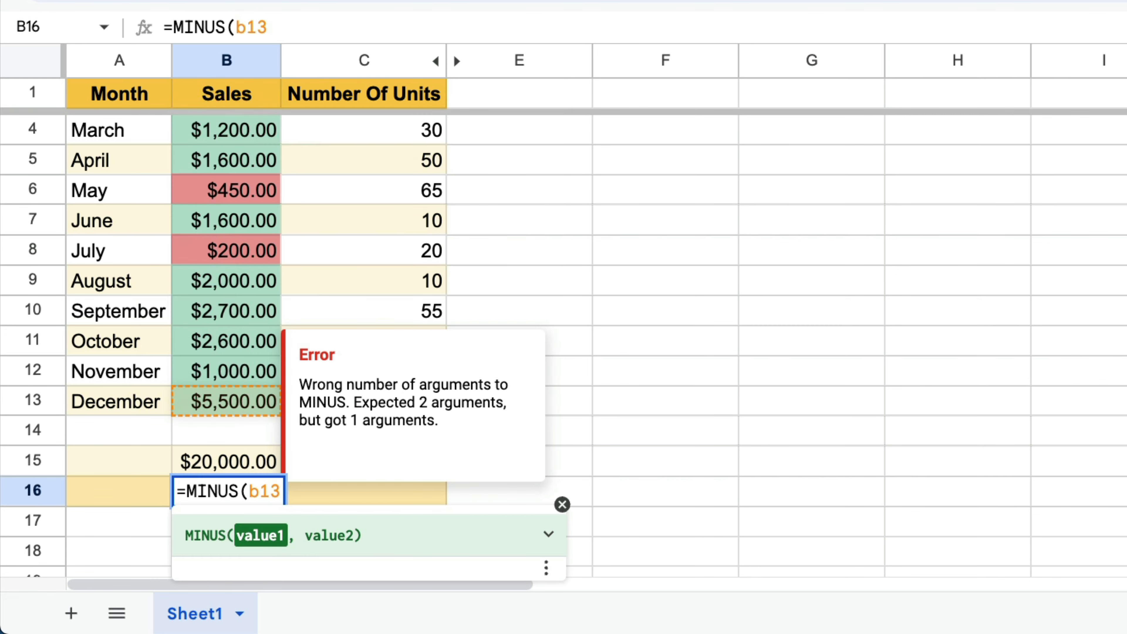
type(", ")
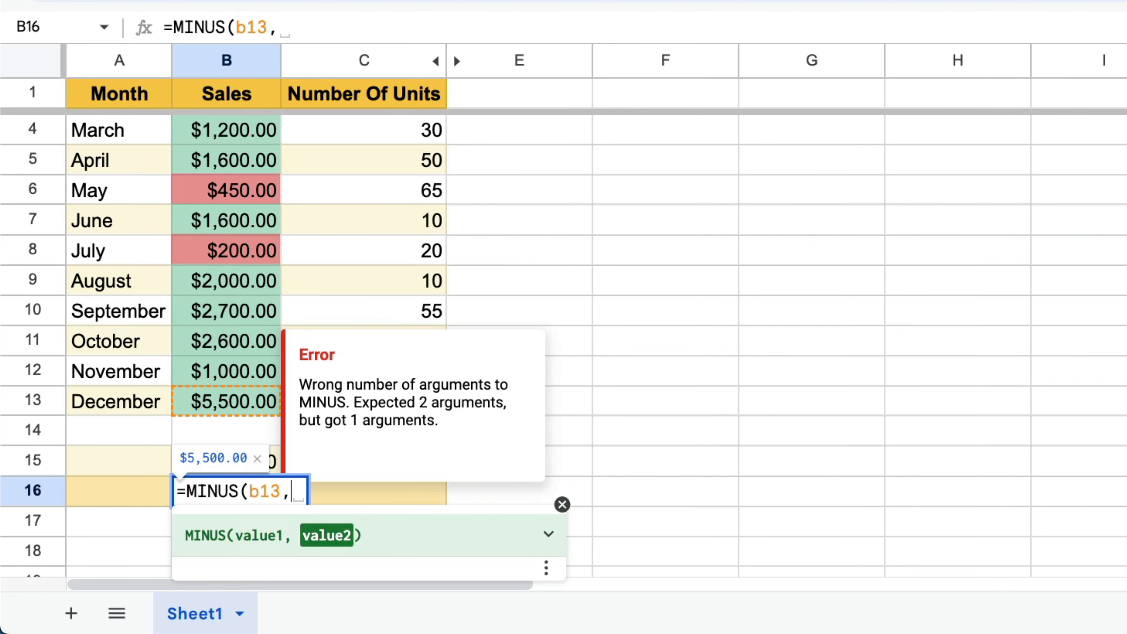
type("b11)")
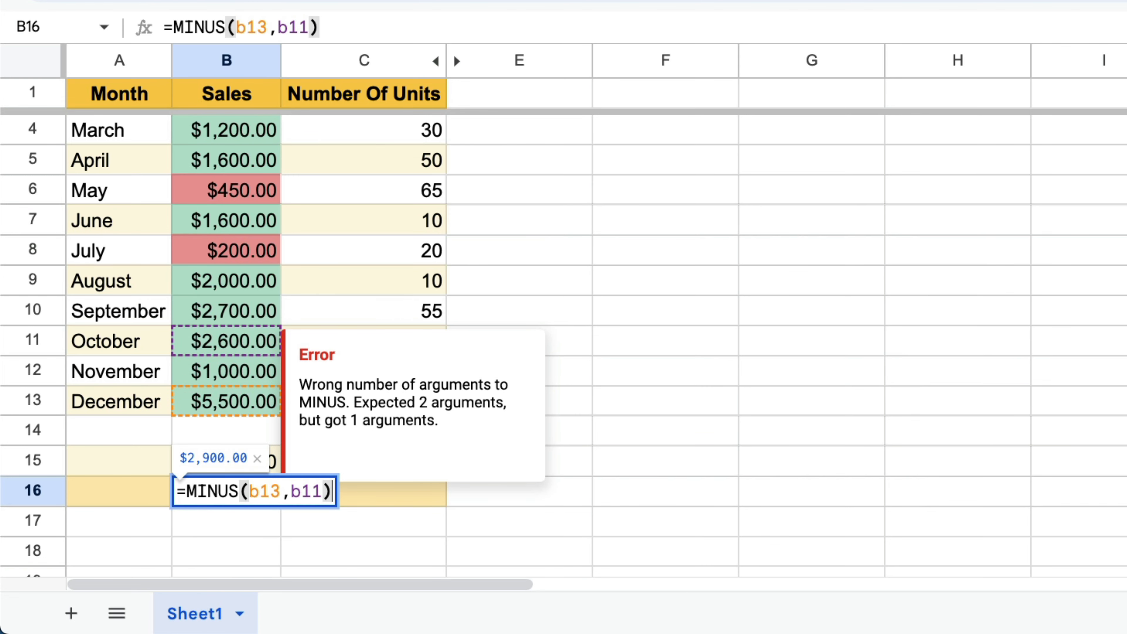
key("Return")
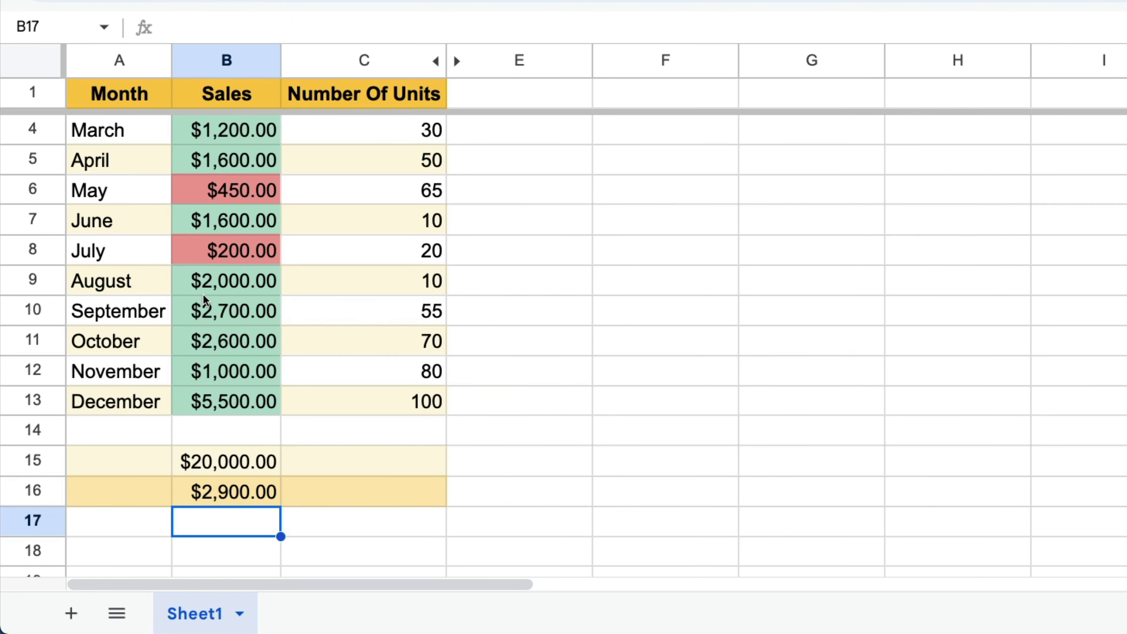
left_click(240, 495)
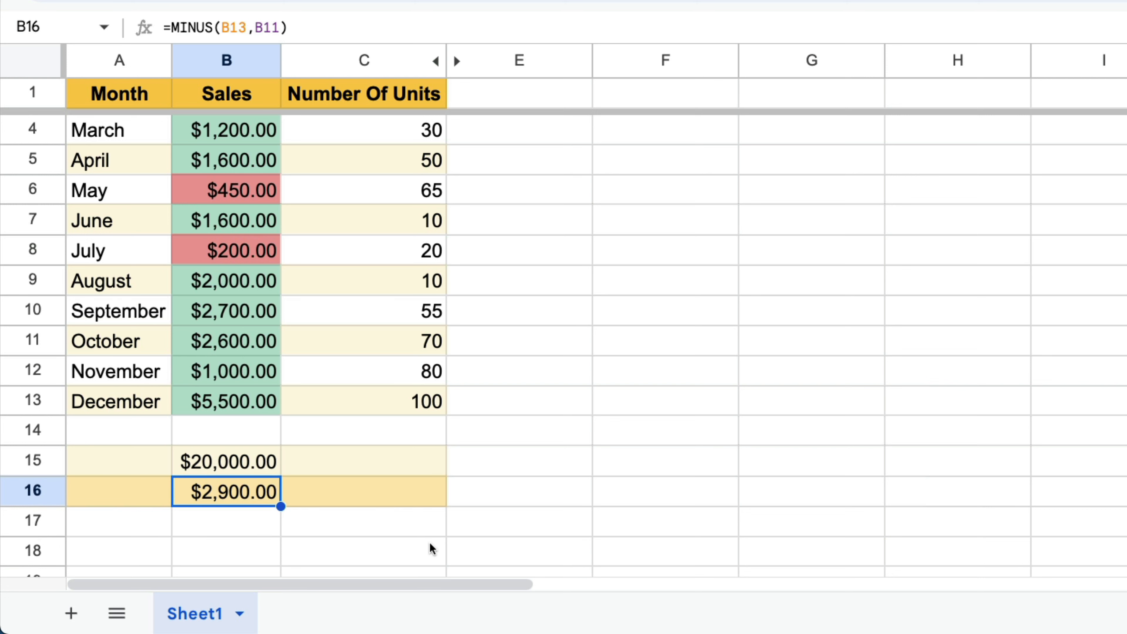
Step: Enter =(b12*c12) in cell B17 to multiply November's sales by its number of units
scroll(454, 413, "down", 1)
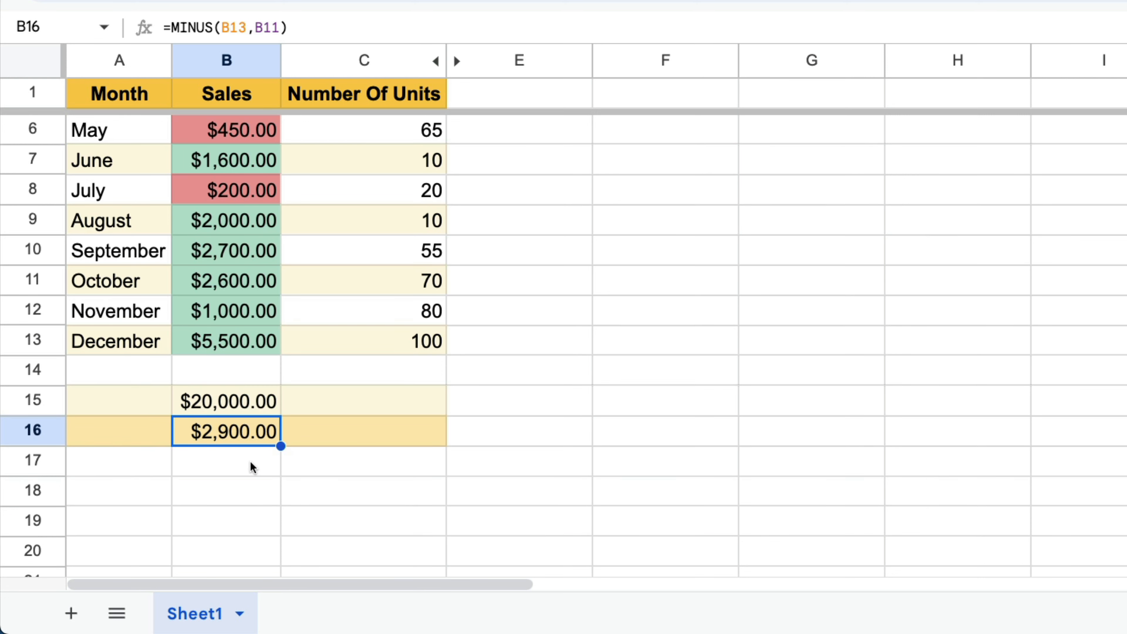
left_click(237, 466)
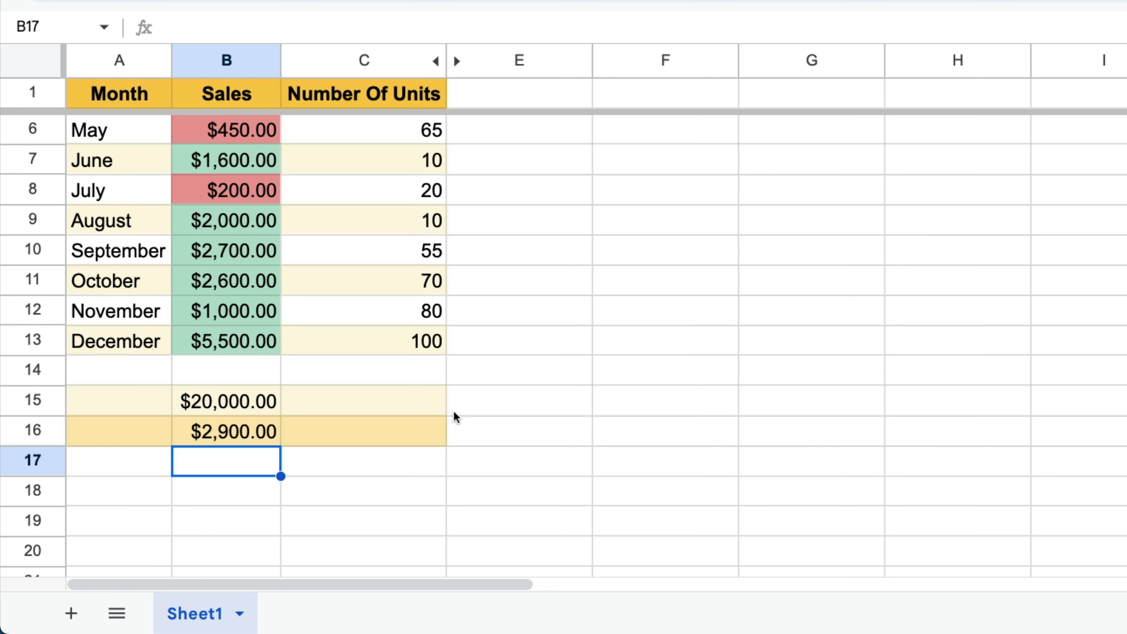
type("+")
key("BackSpace")
type("=")
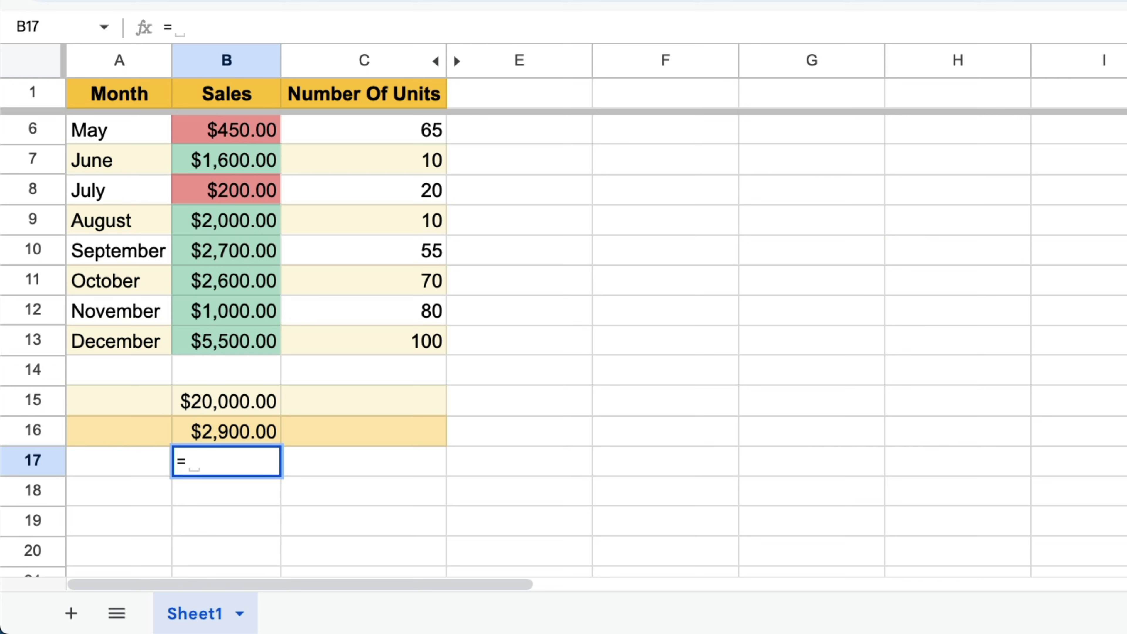
type("(b12")
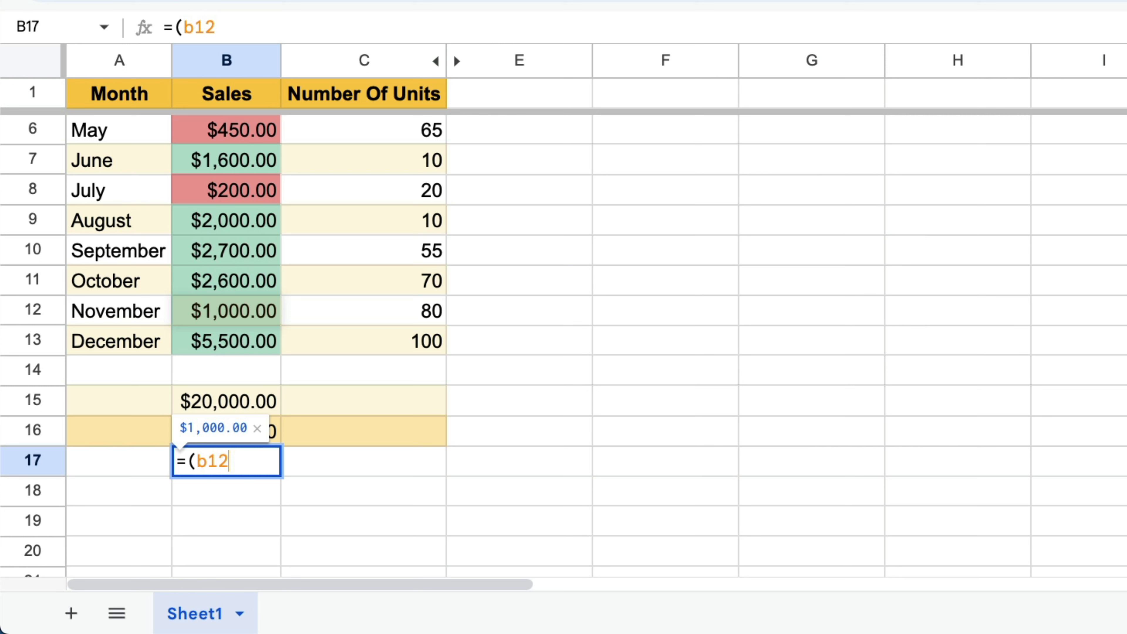
type("*")
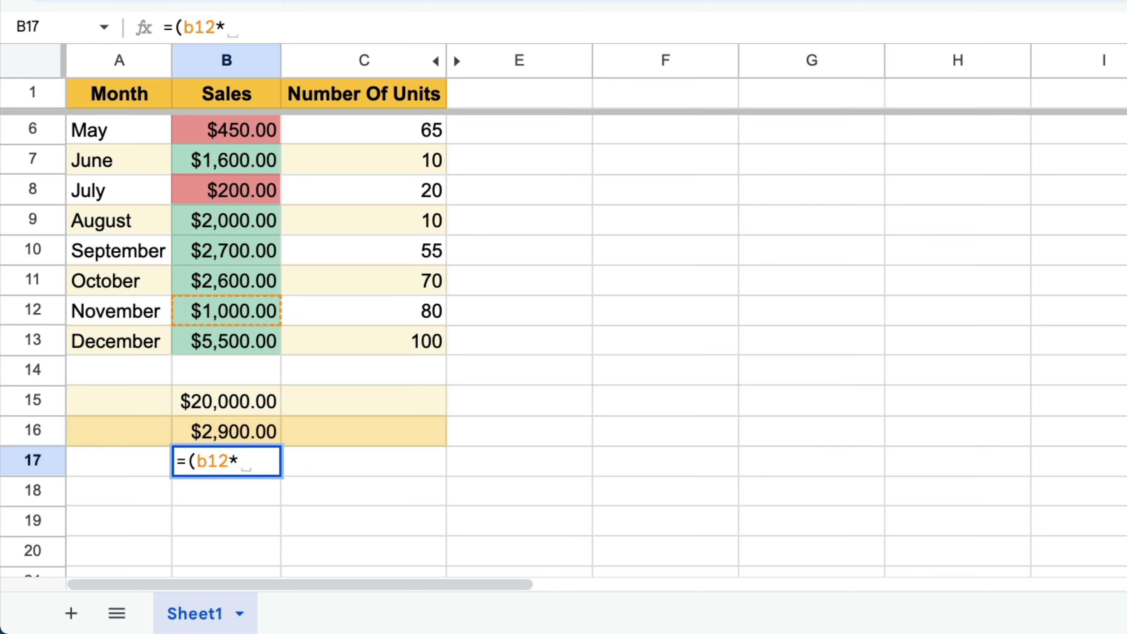
type("c12")
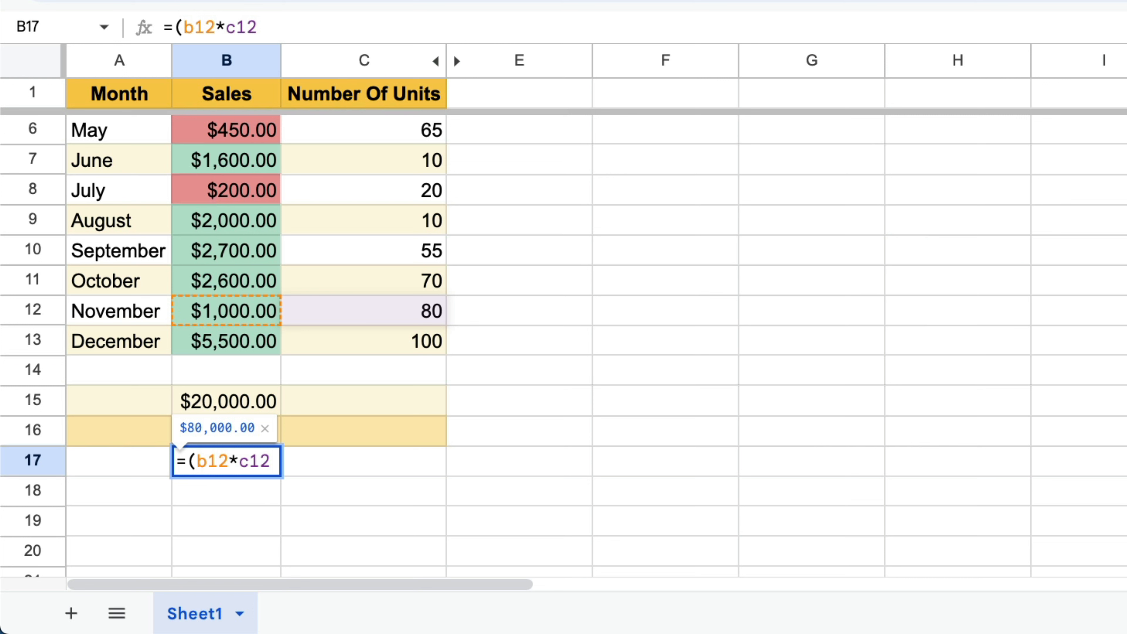
type(")")
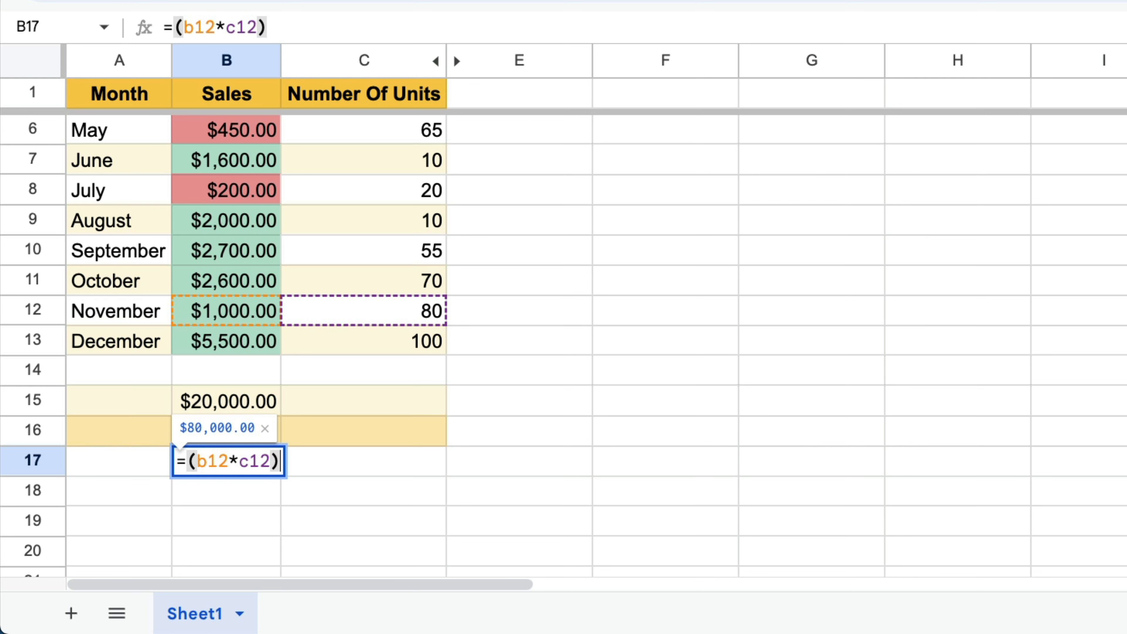
key("Return")
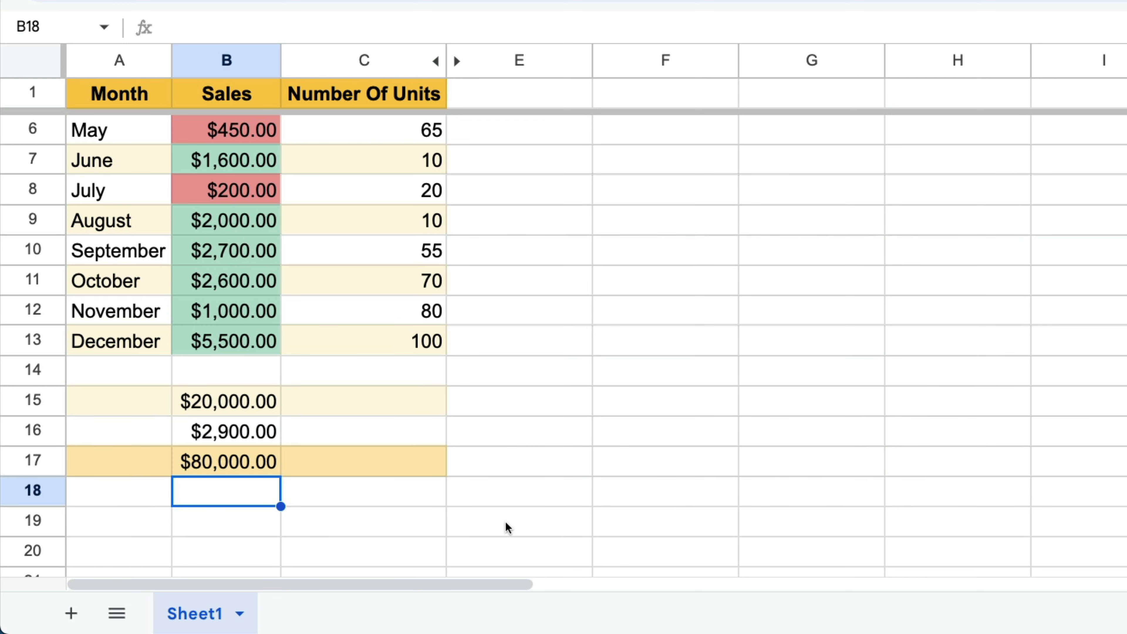
Step: Enter =(b13/c13) in cell B18 to divide December's sales by its number of units
type("=")
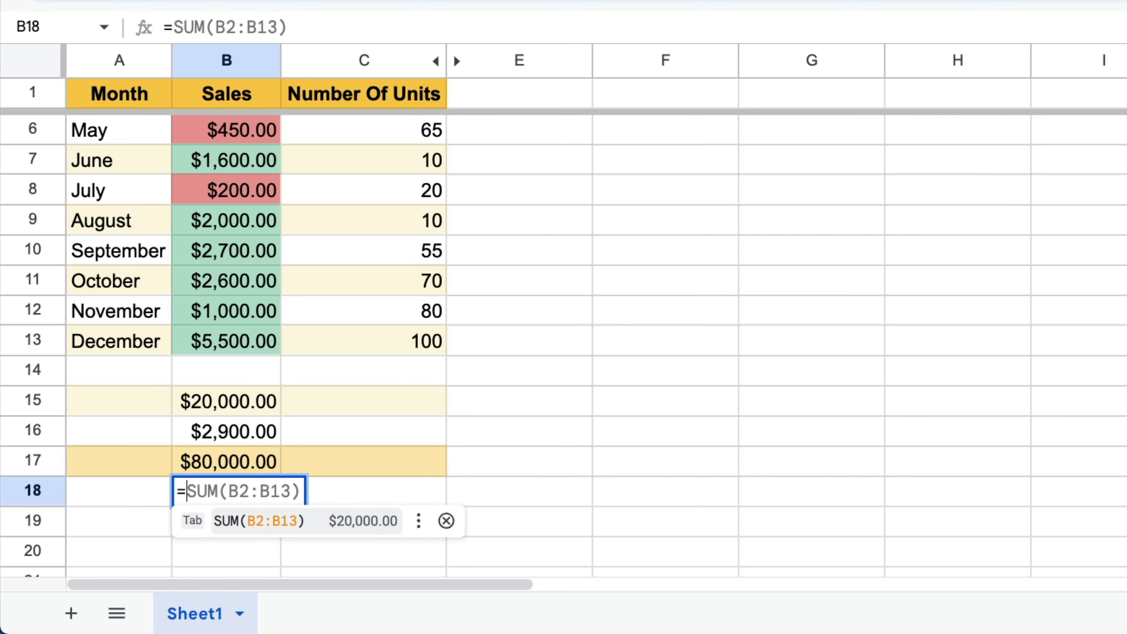
type("(")
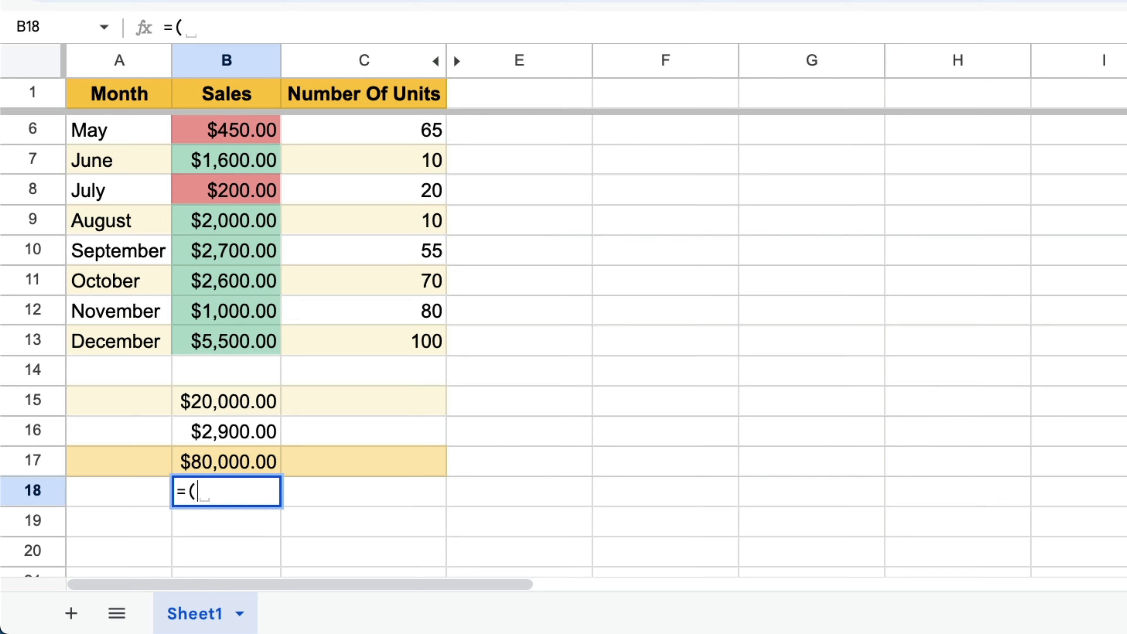
type("b13")
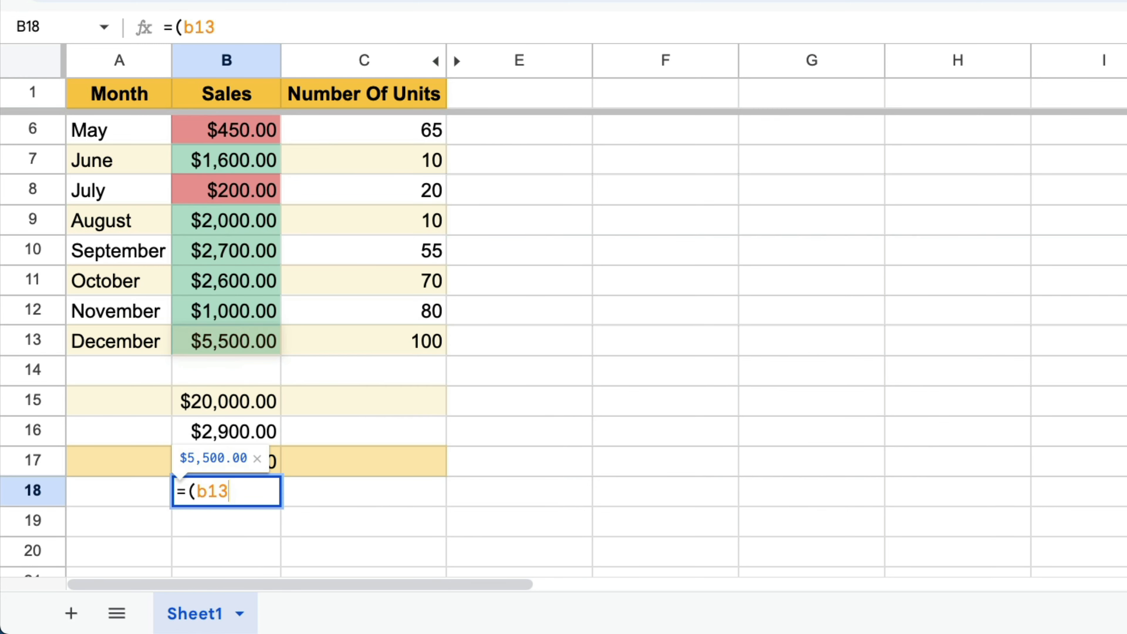
type("/")
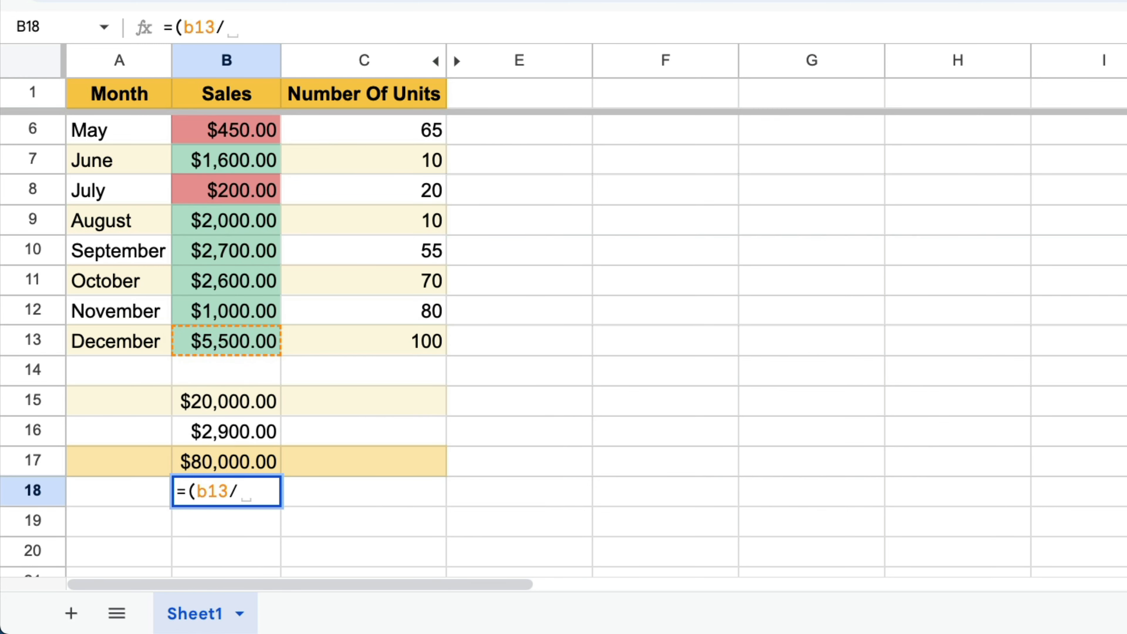
type("c")
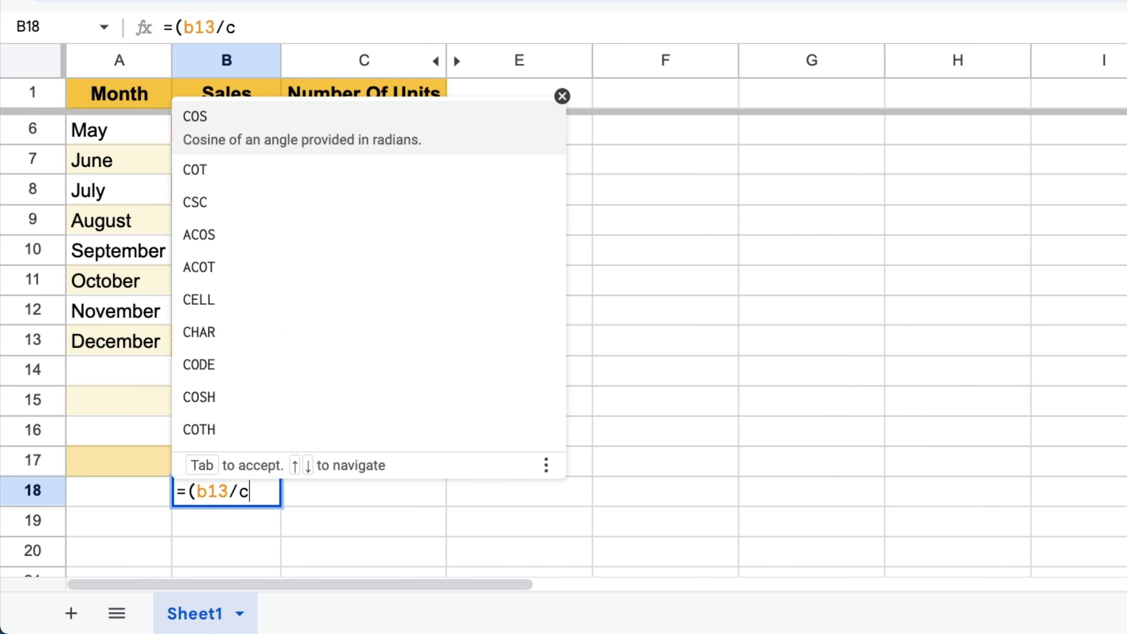
type("13")
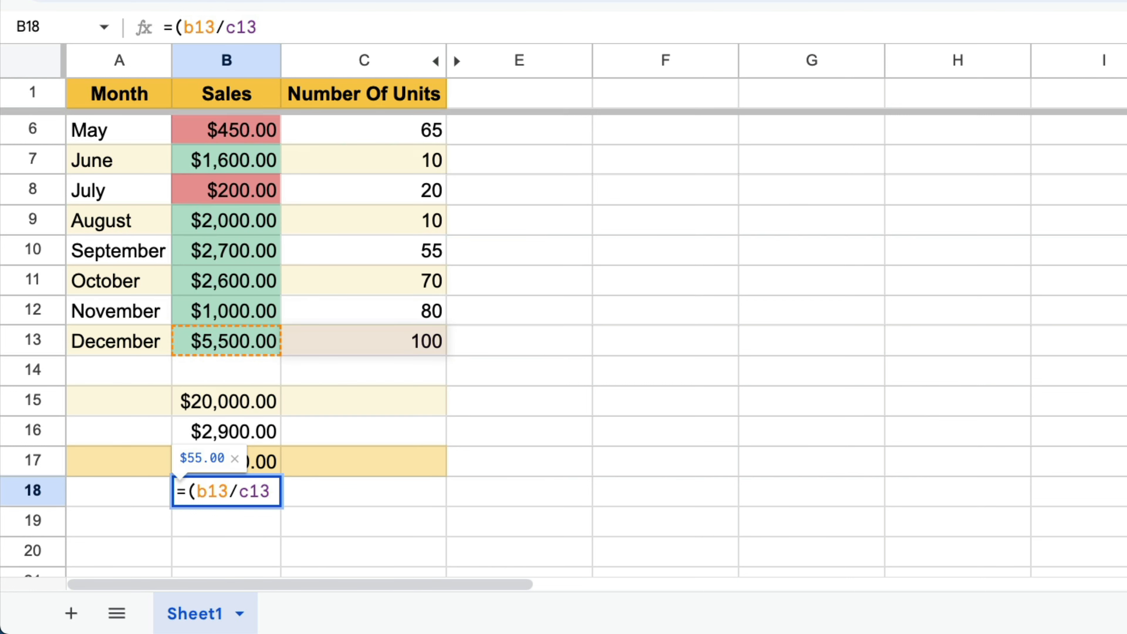
type(")")
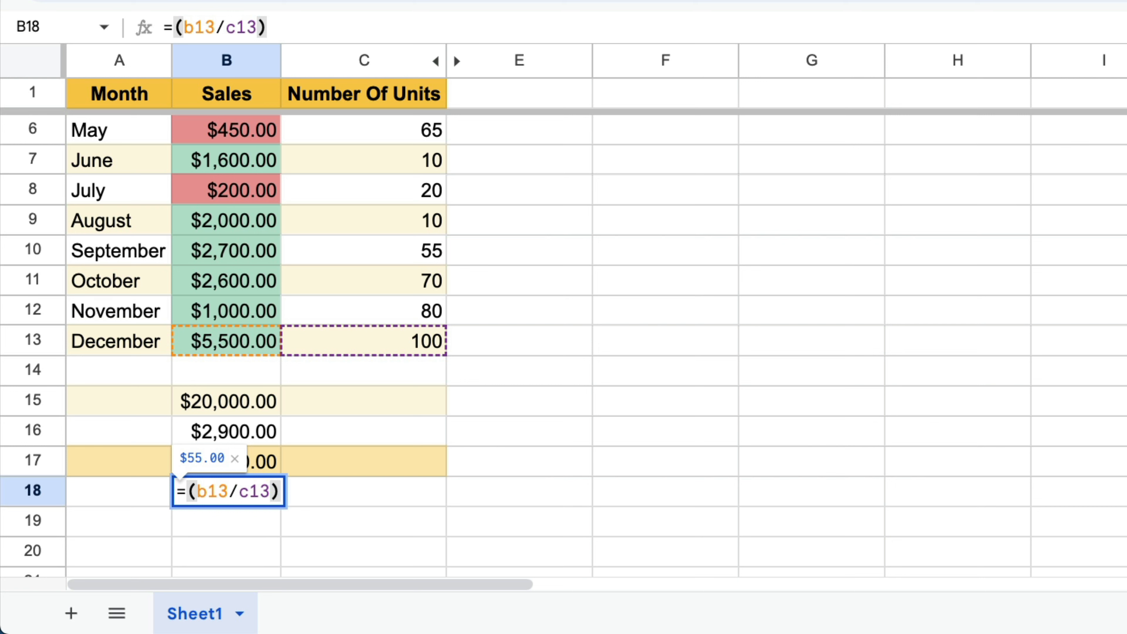
key("Return")
left_click(599, 548)
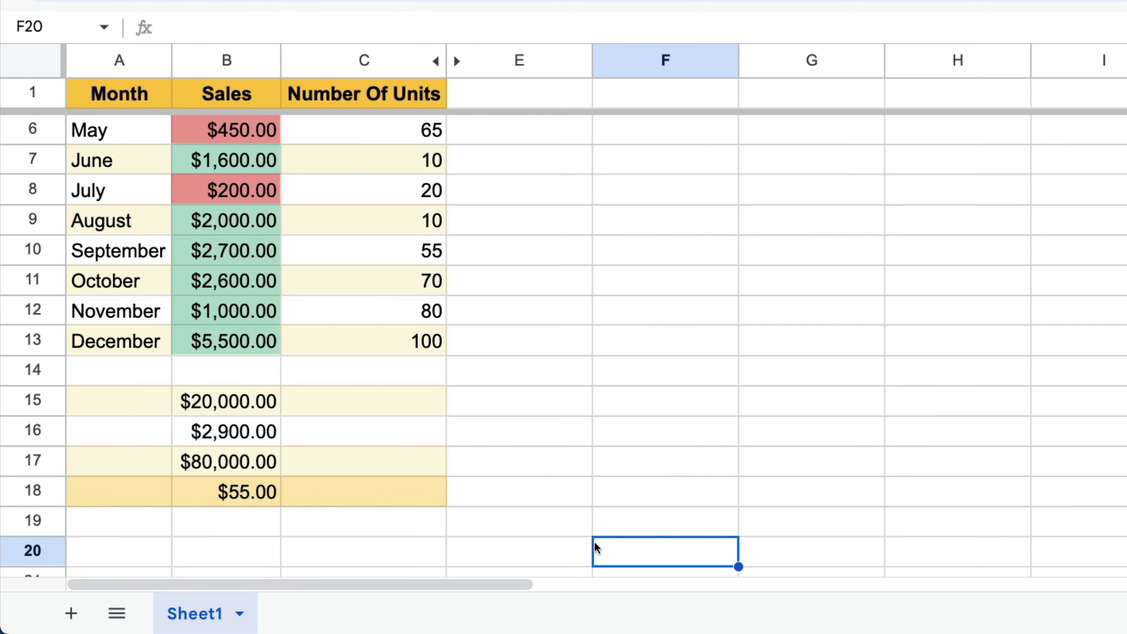
Step: Change the December sales amount in B13 to 6500 and check the formula results in B15:B18
left_click(200, 493)
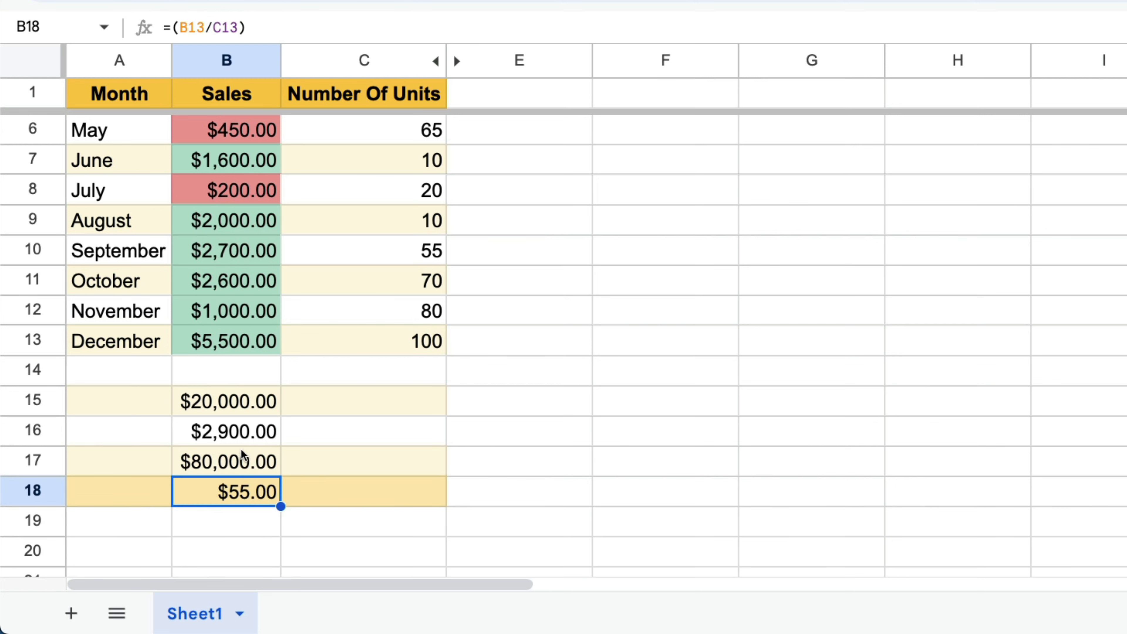
left_click(236, 349)
type("6500")
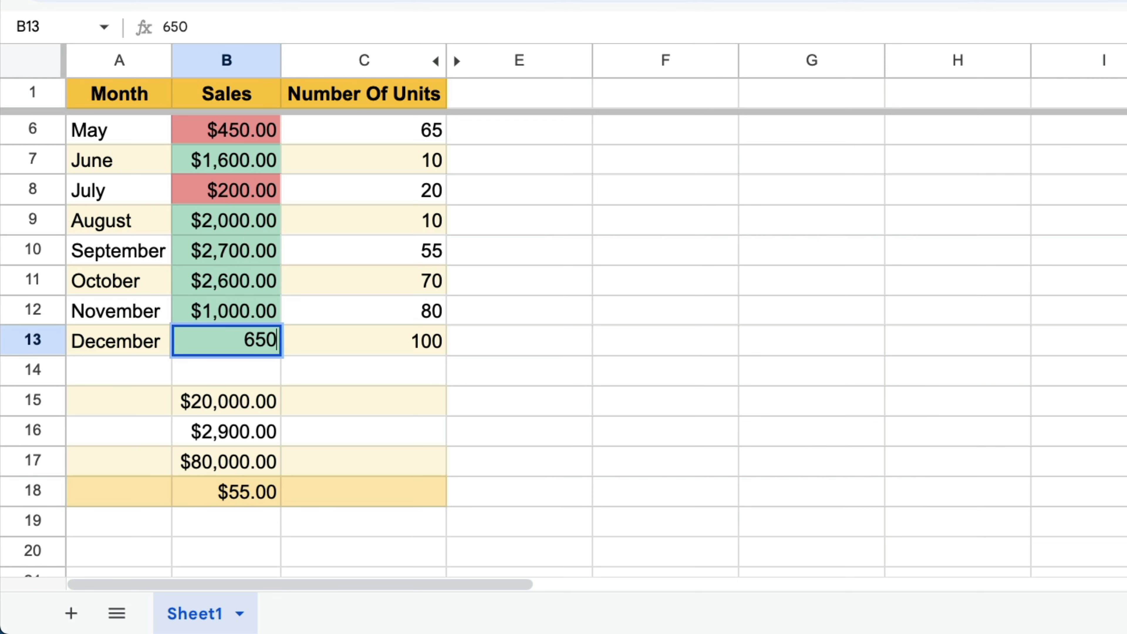
key("Return")
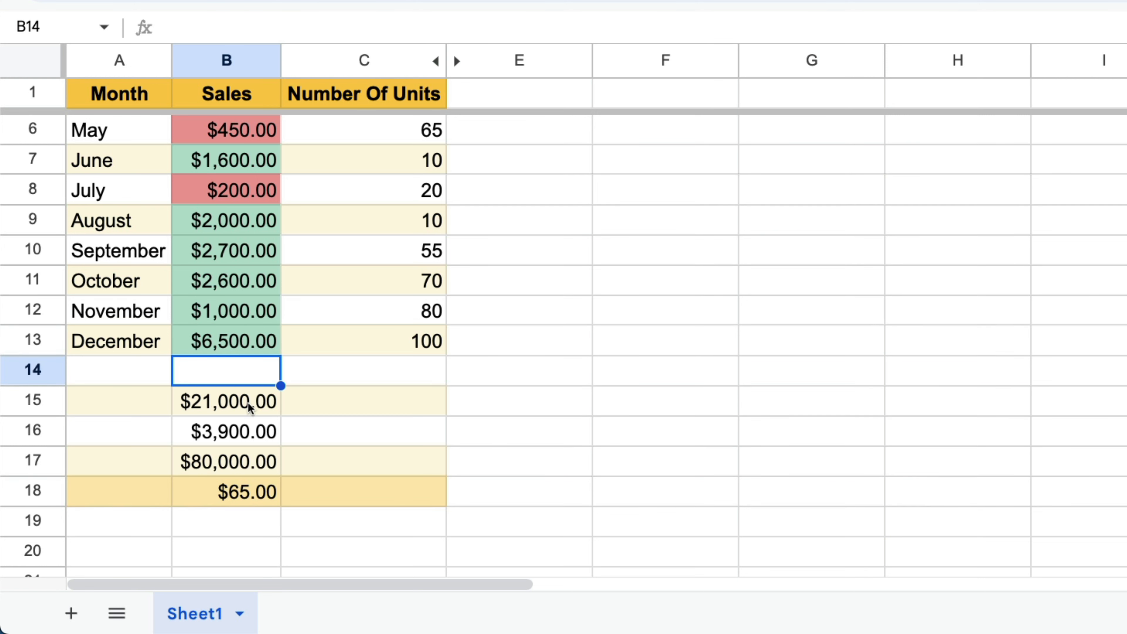
left_click_drag(248, 402, 244, 493)
left_click(743, 425)
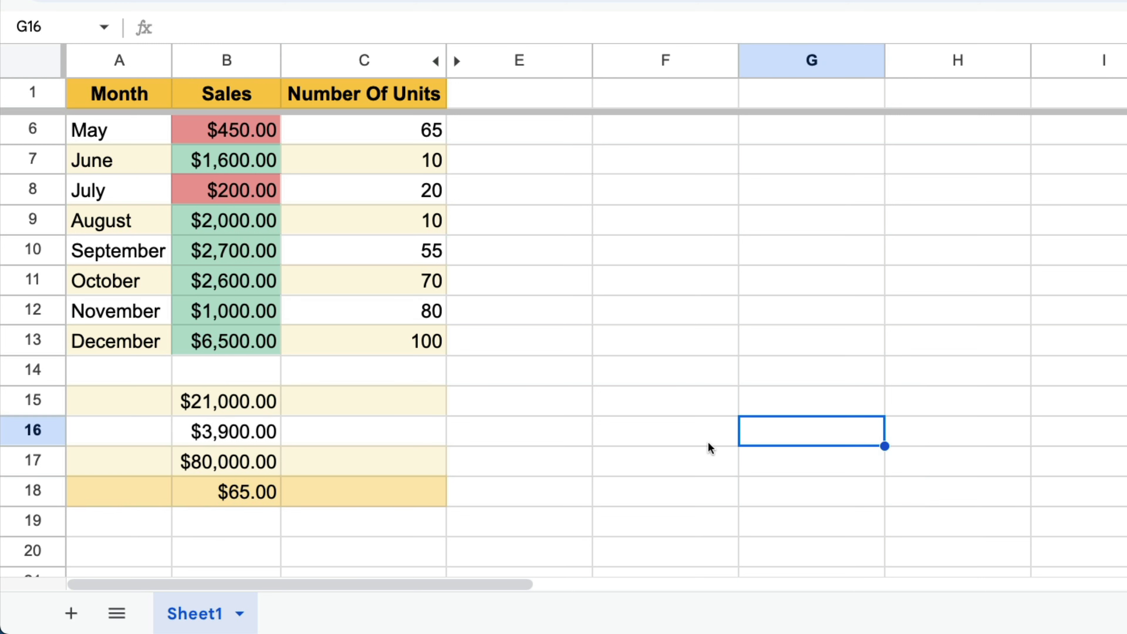
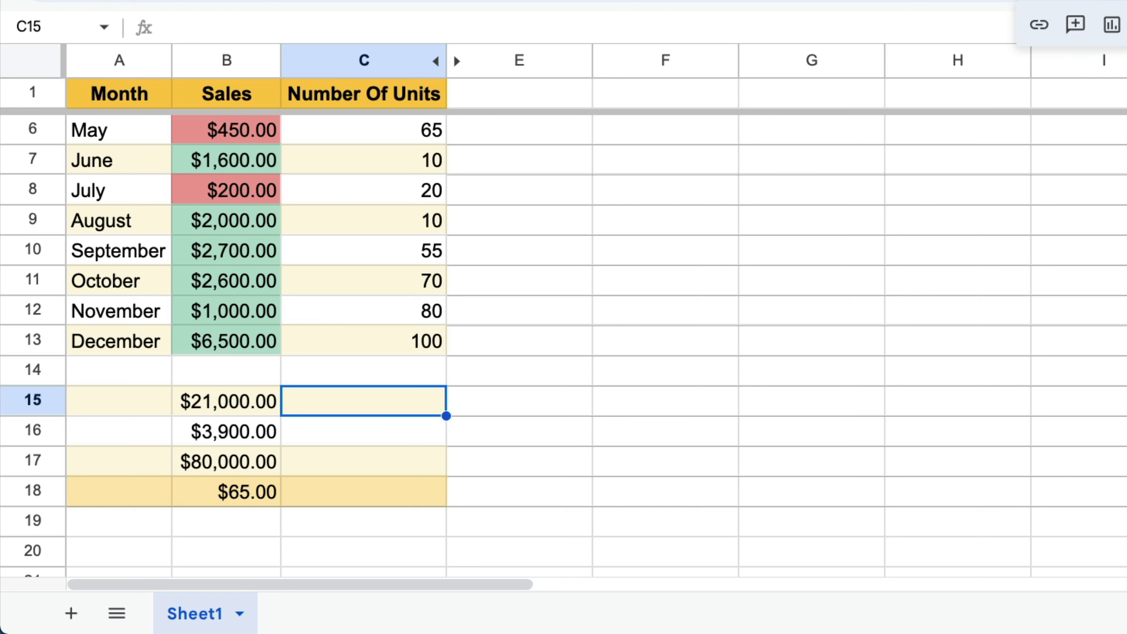
Step: Total the Number Of Units column in cell C15 with =SUM(C2:C13), viewing the SUM function's help on the way
type("=SUM(")
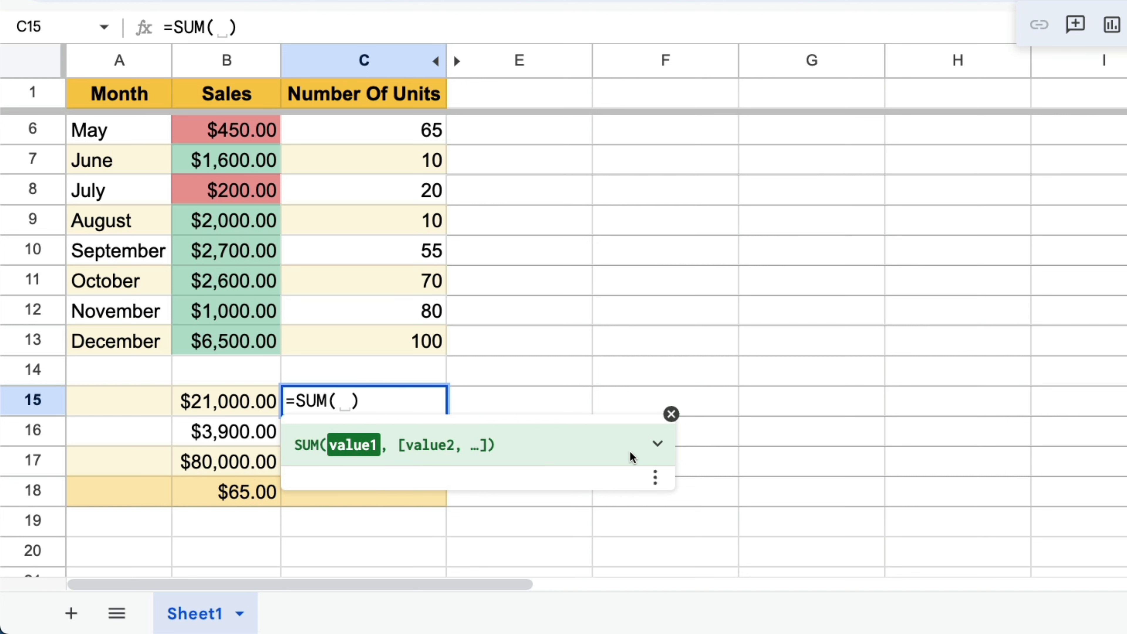
left_click(658, 444)
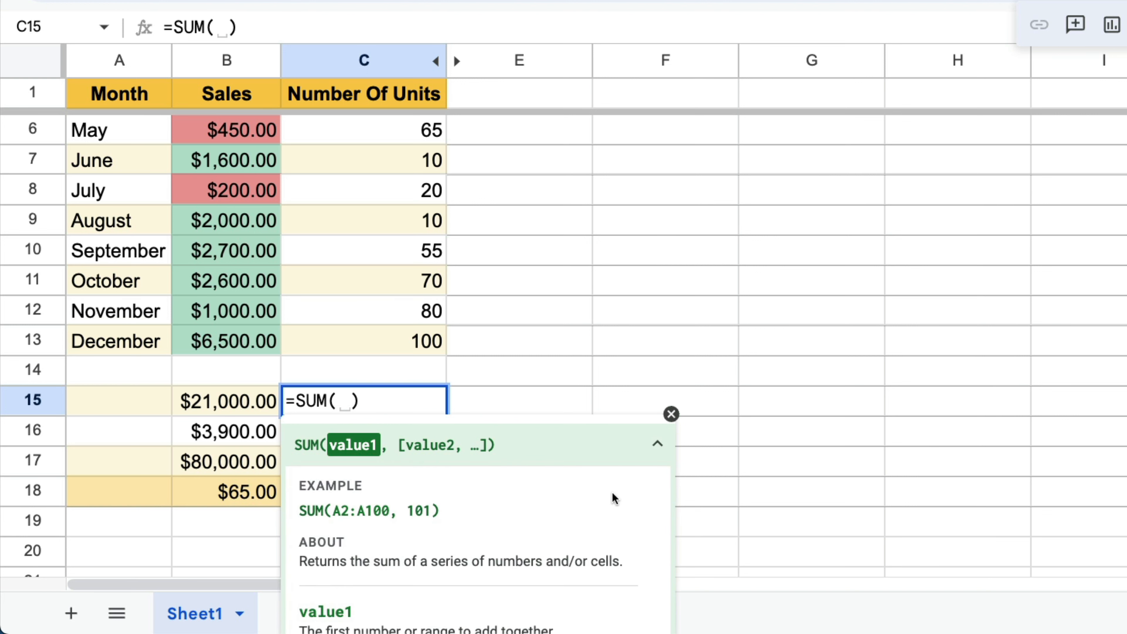
scroll(761, 475, "down", 3)
scroll(761, 475, "up", 3)
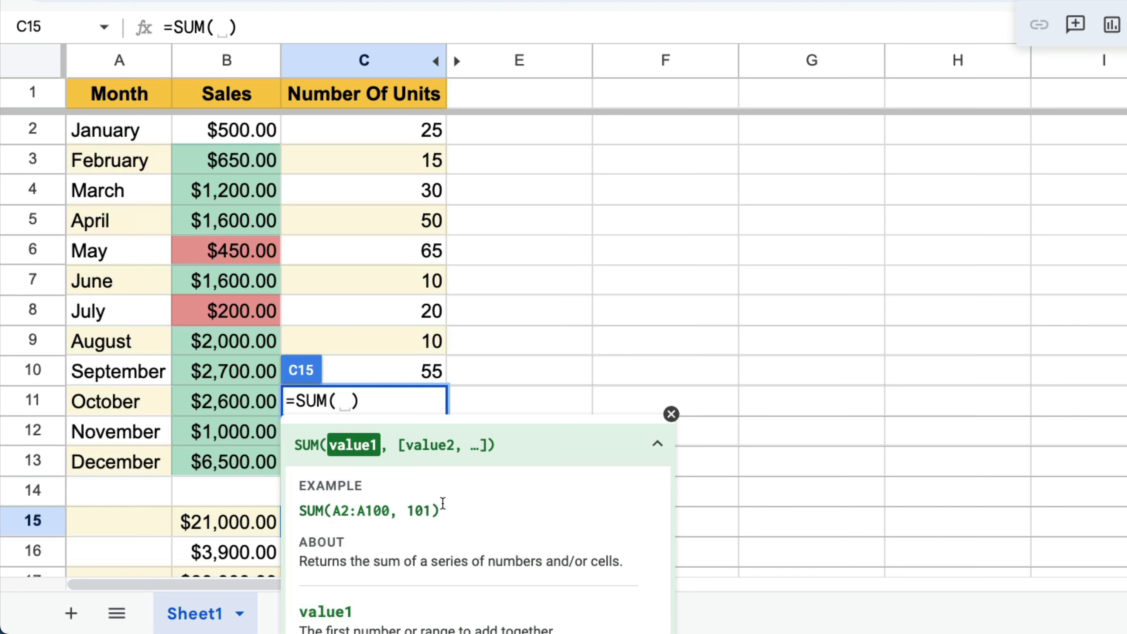
left_click(658, 444)
left_click_drag(418, 140, 433, 461)
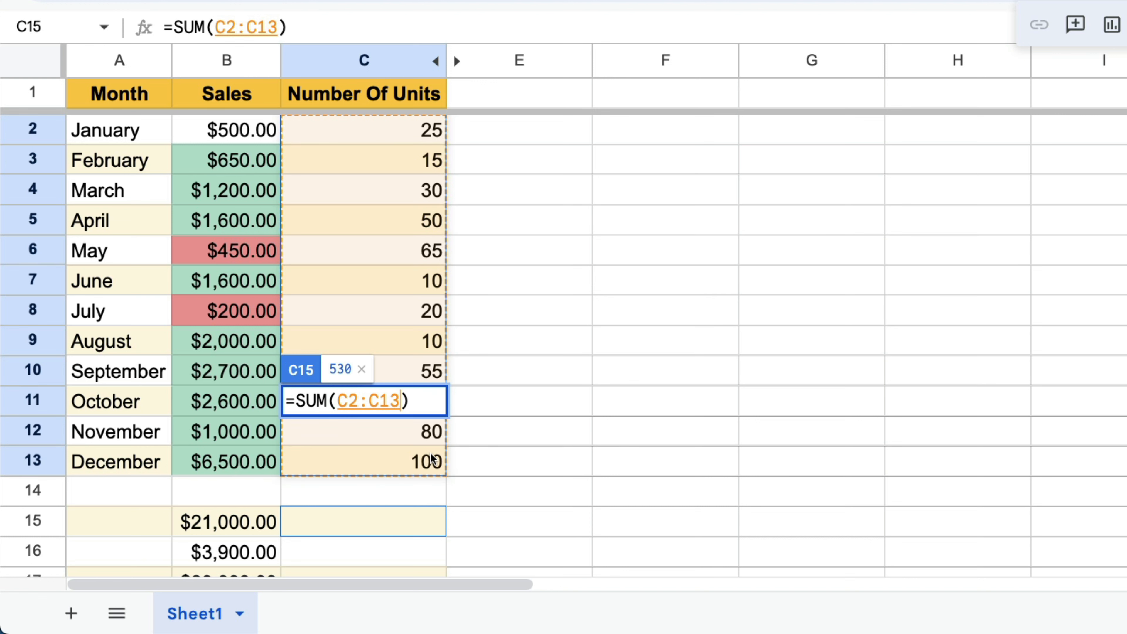
key("Return")
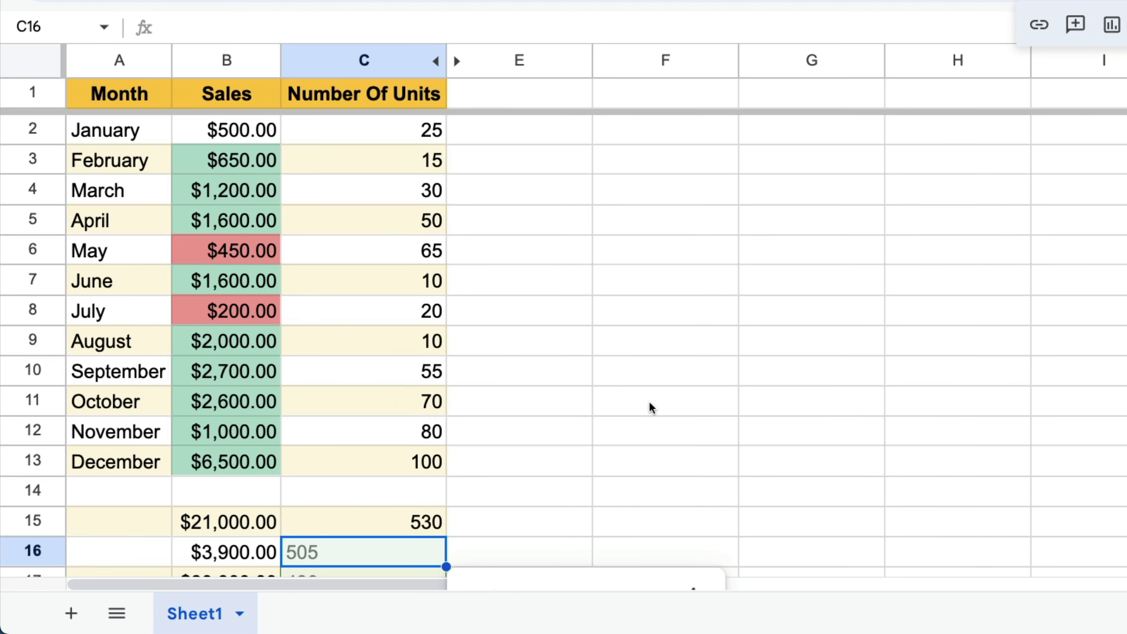
scroll(644, 391, "down", 5)
scroll(880, 383, "up", 4)
left_click(889, 402)
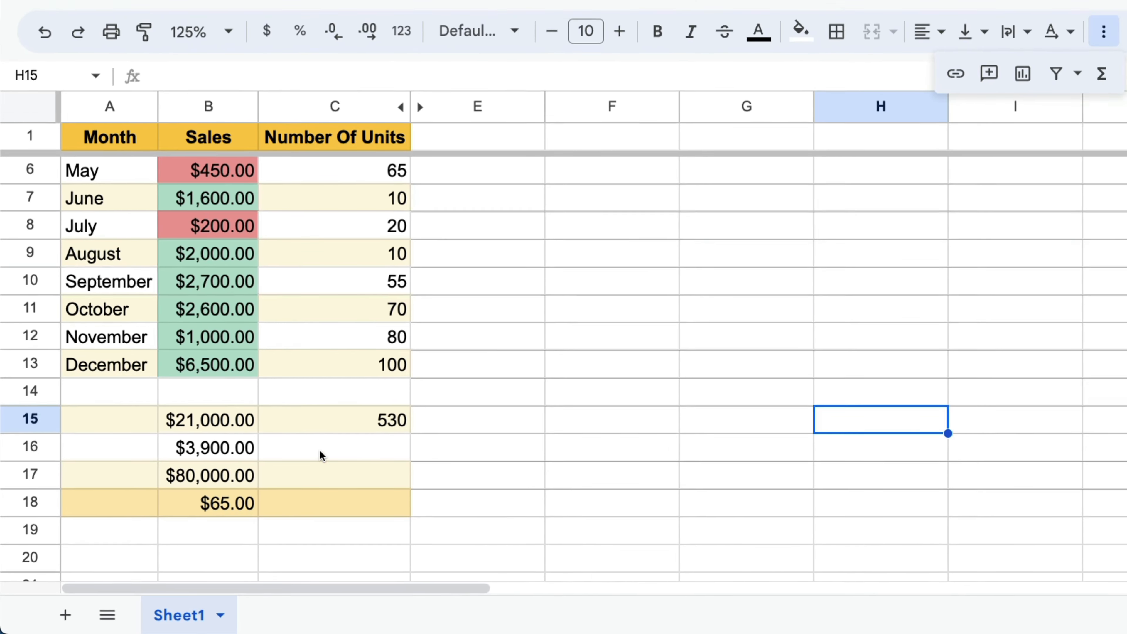
Step: Review the formulas in cells C15 and B16 without changing them
left_click(366, 406)
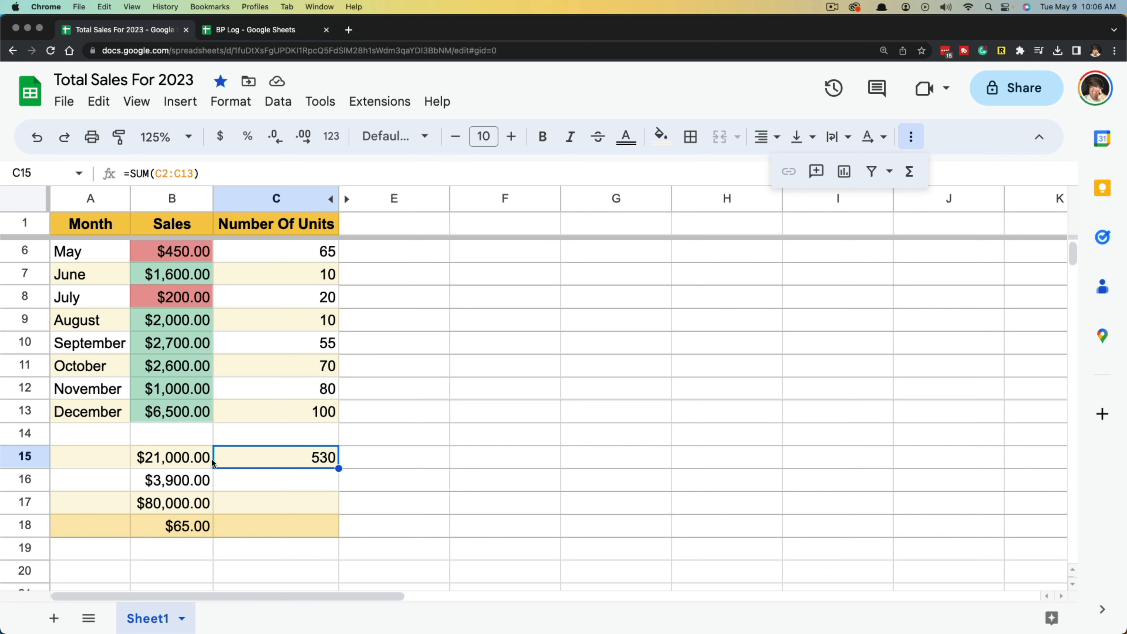
left_click(181, 480)
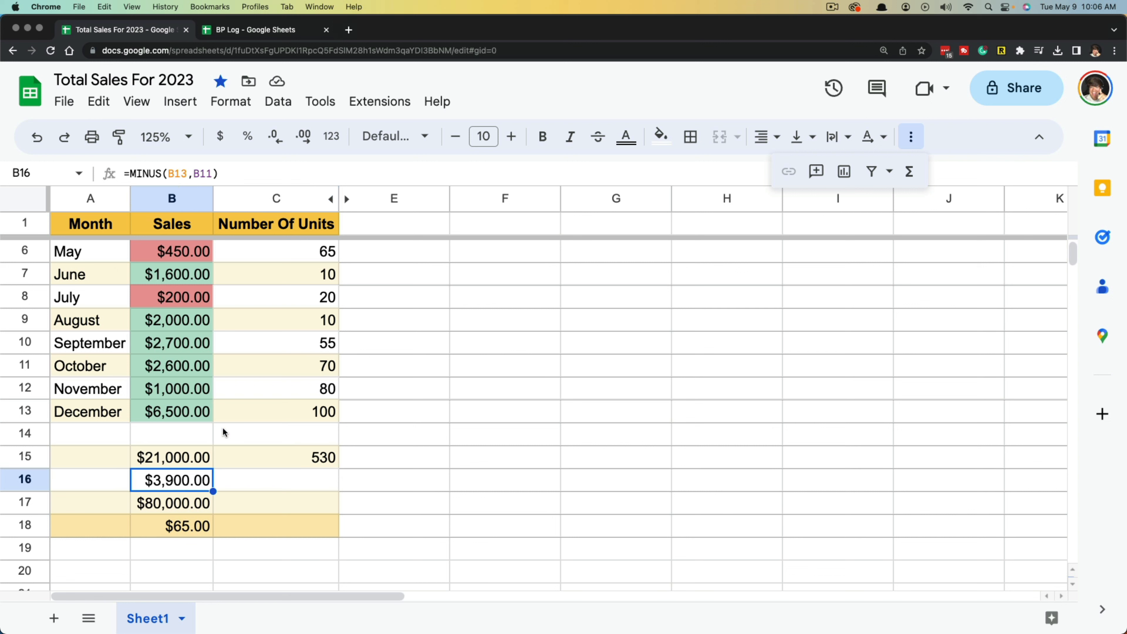
left_click(270, 475)
Step: Fill the units sum formula from C15 down through C18 and inspect the copied formula in C16
left_click(320, 462)
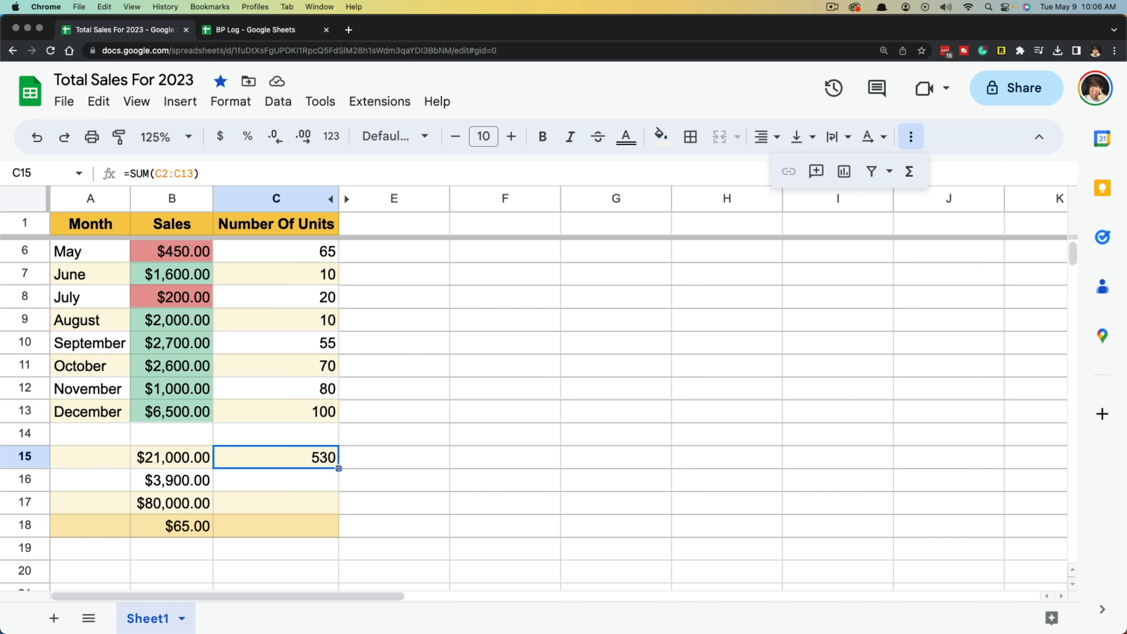
left_click_drag(339, 468, 324, 529)
left_click_drag(324, 529, 324, 529)
left_click(418, 480)
left_click(299, 482)
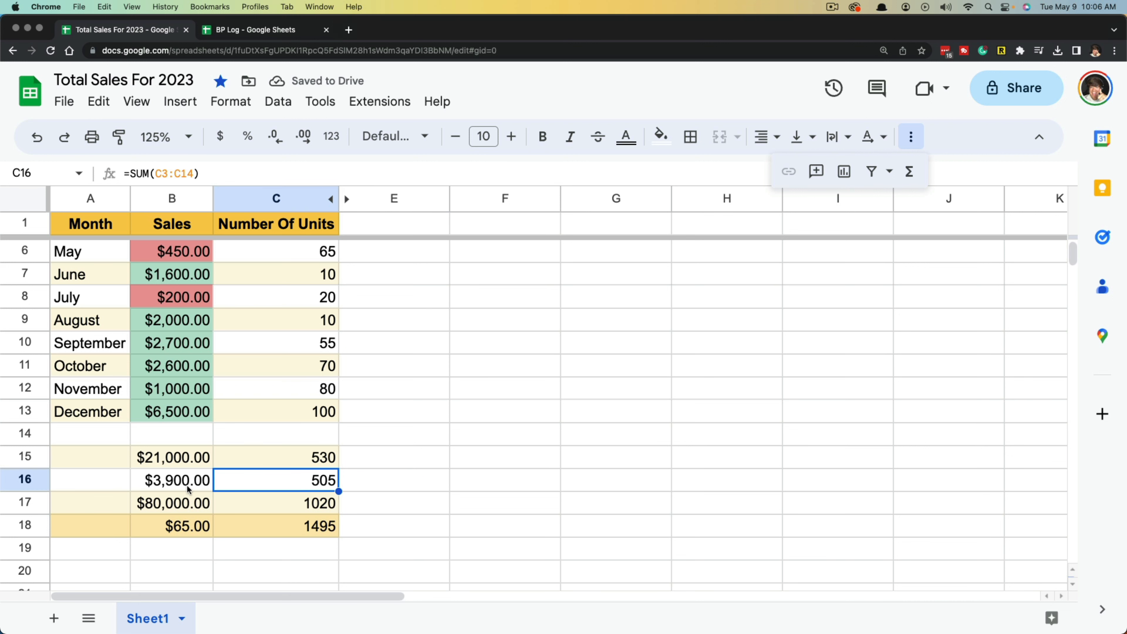
Step: Compare the formulas in B16 and C16, and clear the copied formulas from C16:C18
left_click(171, 482)
left_click(293, 485)
left_click_drag(249, 531, 290, 474)
key("Delete")
left_click(515, 487)
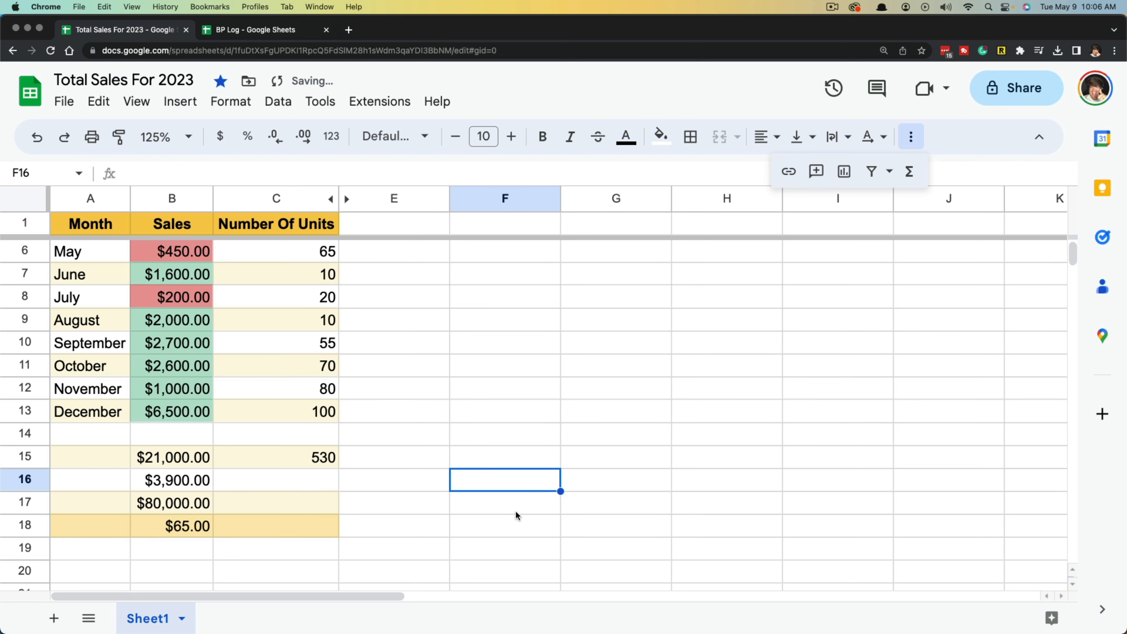
left_click(524, 398)
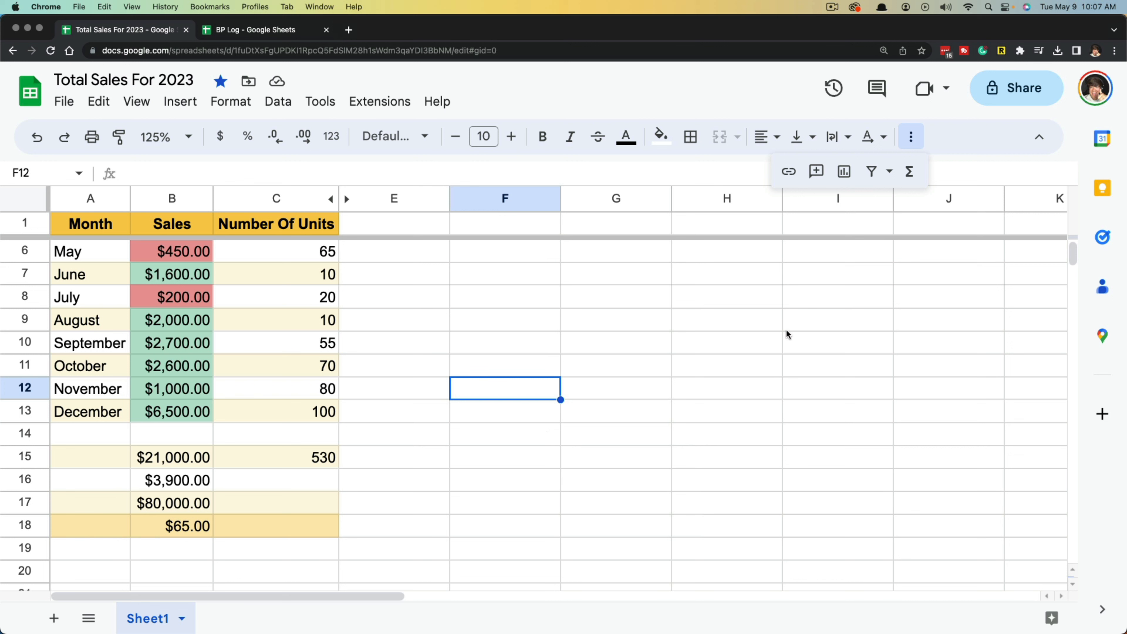
left_click(785, 339)
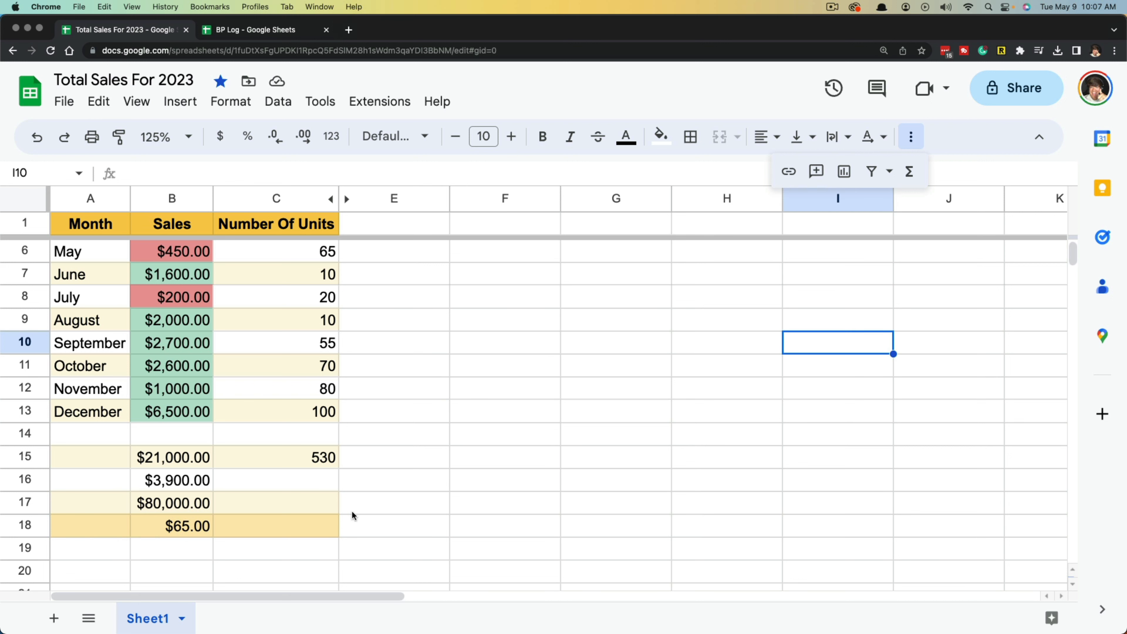
left_click(603, 418)
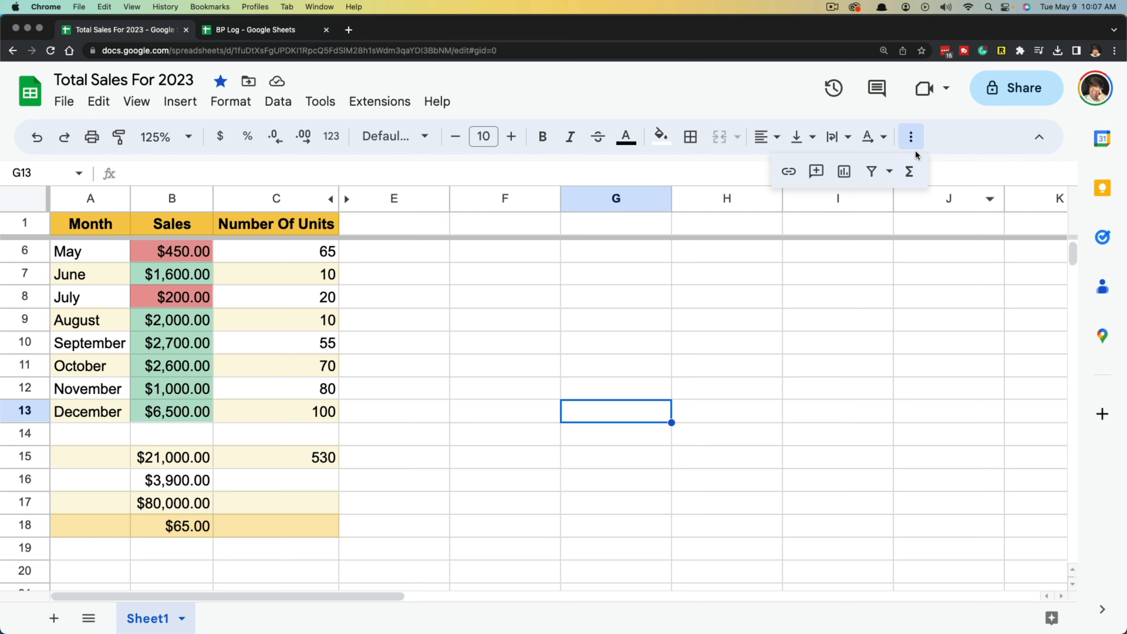
Step: Browse the list of available functions, including the Date and Financial categories
left_click(911, 138)
left_click(911, 138)
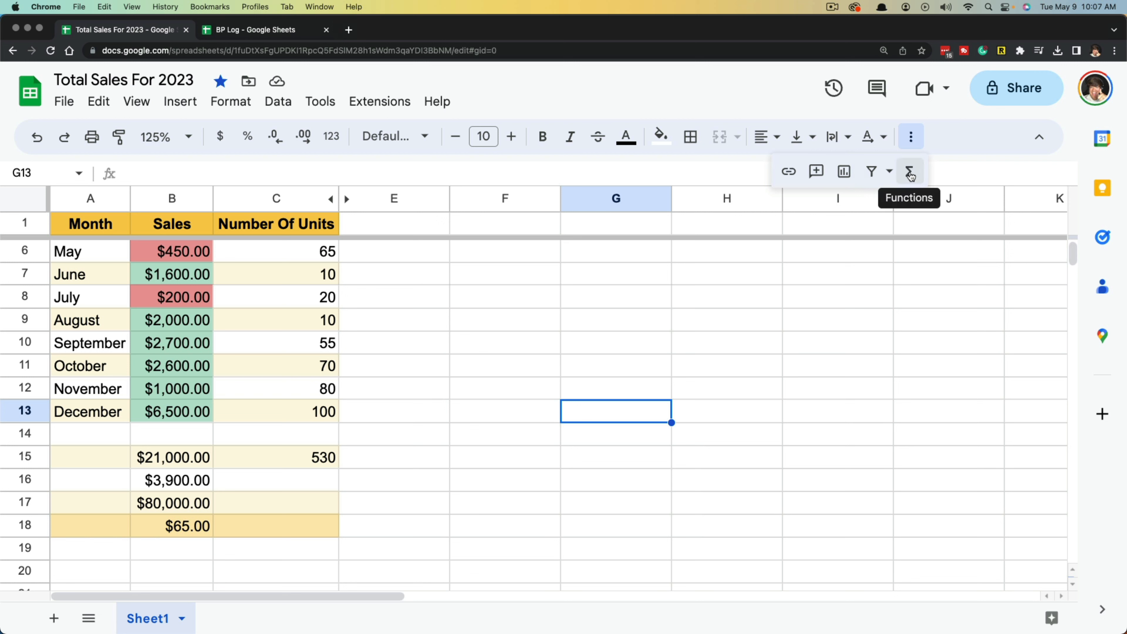
left_click(908, 178)
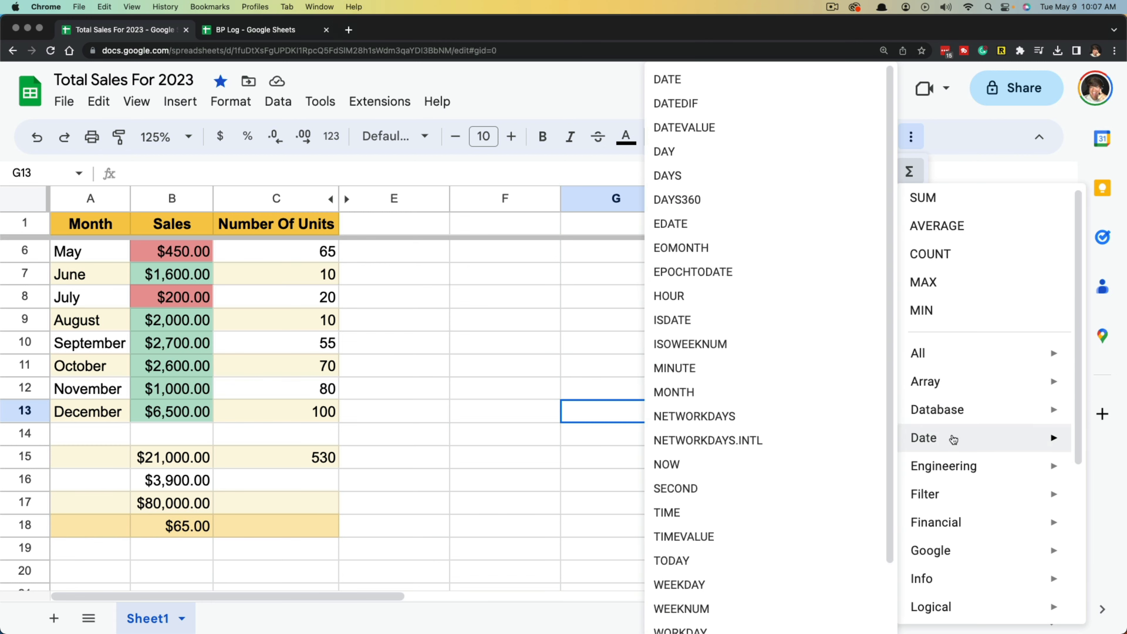
scroll(954, 442, "down", 3)
mouse_move(954, 439)
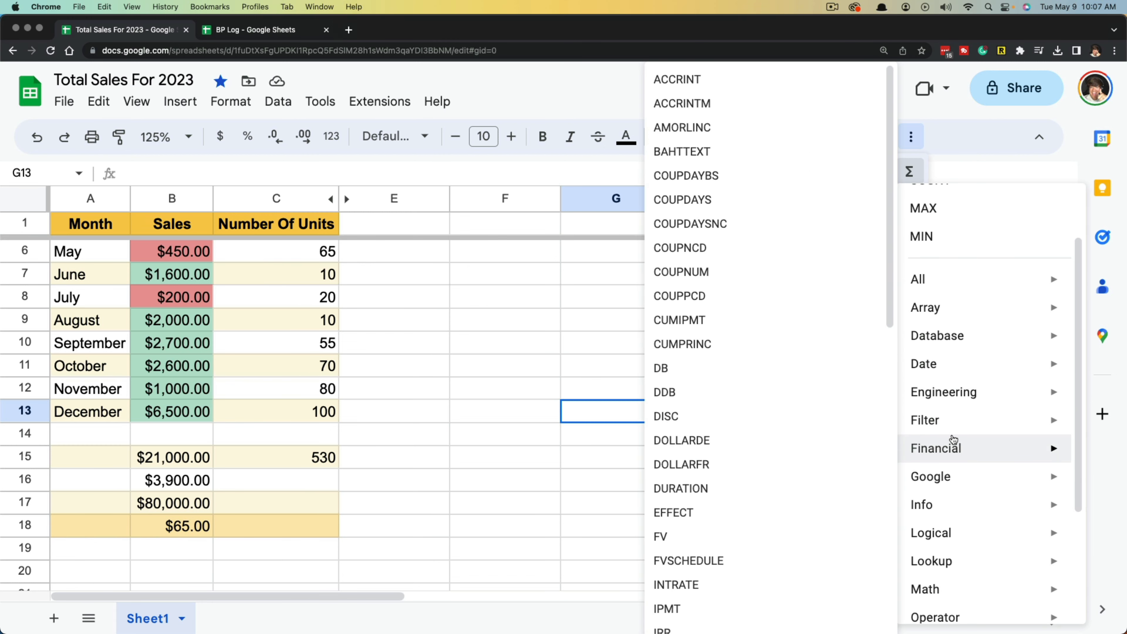
scroll(953, 440, "up", 4)
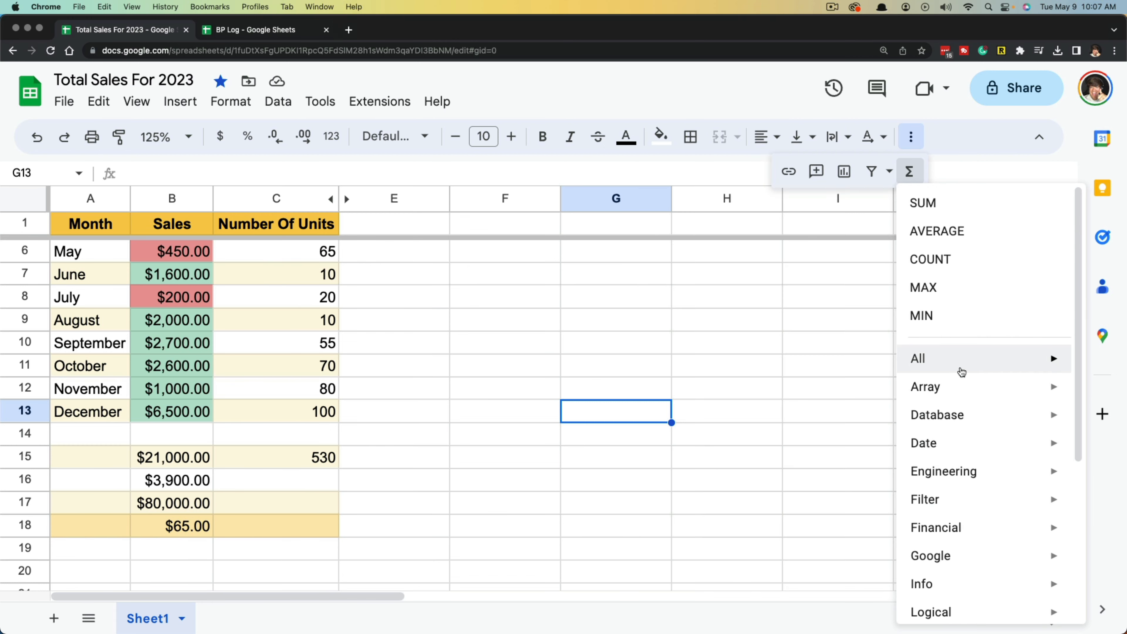
Step: Calculate the average of the Number Of Units values in C6:C13 in cell C16 with the AVERAGE function
left_click(297, 483)
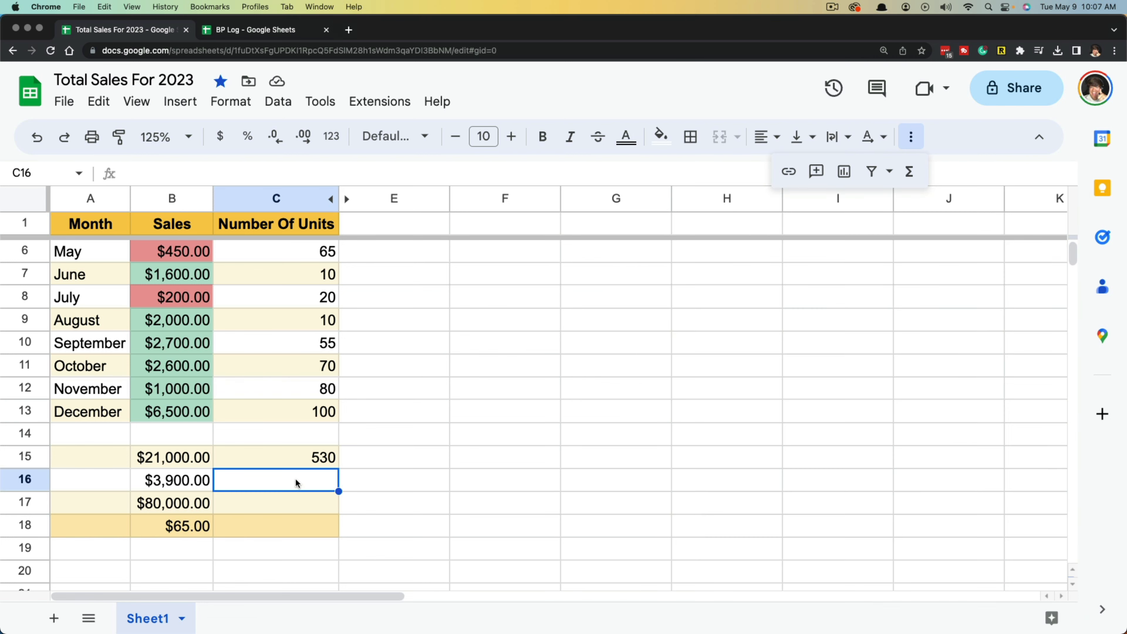
left_click_drag(315, 261, 307, 413)
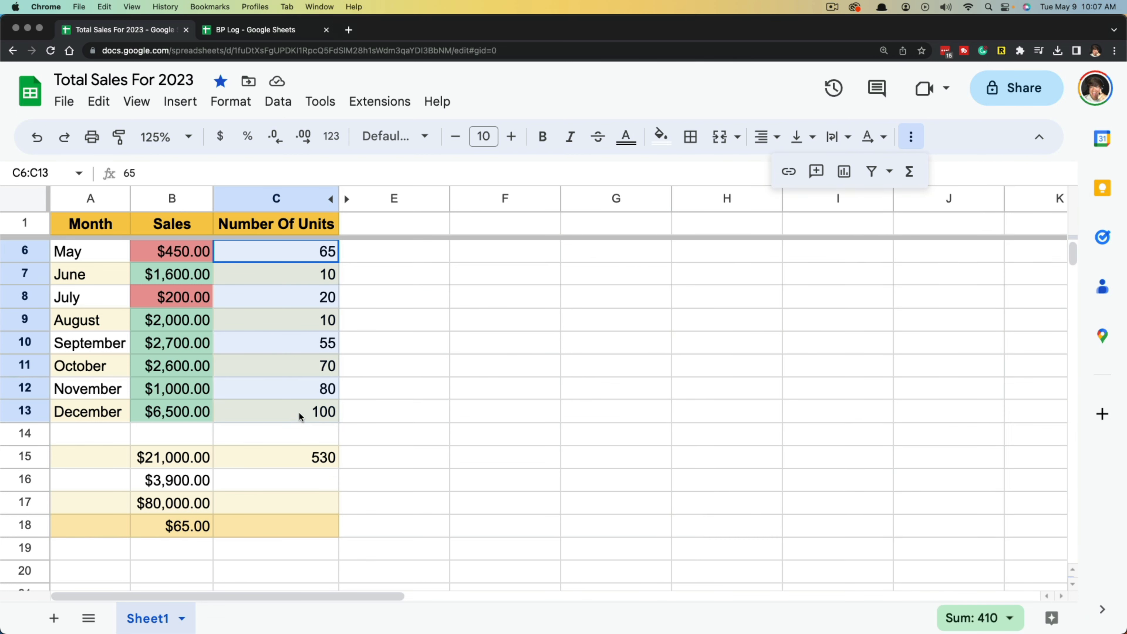
left_click(312, 484)
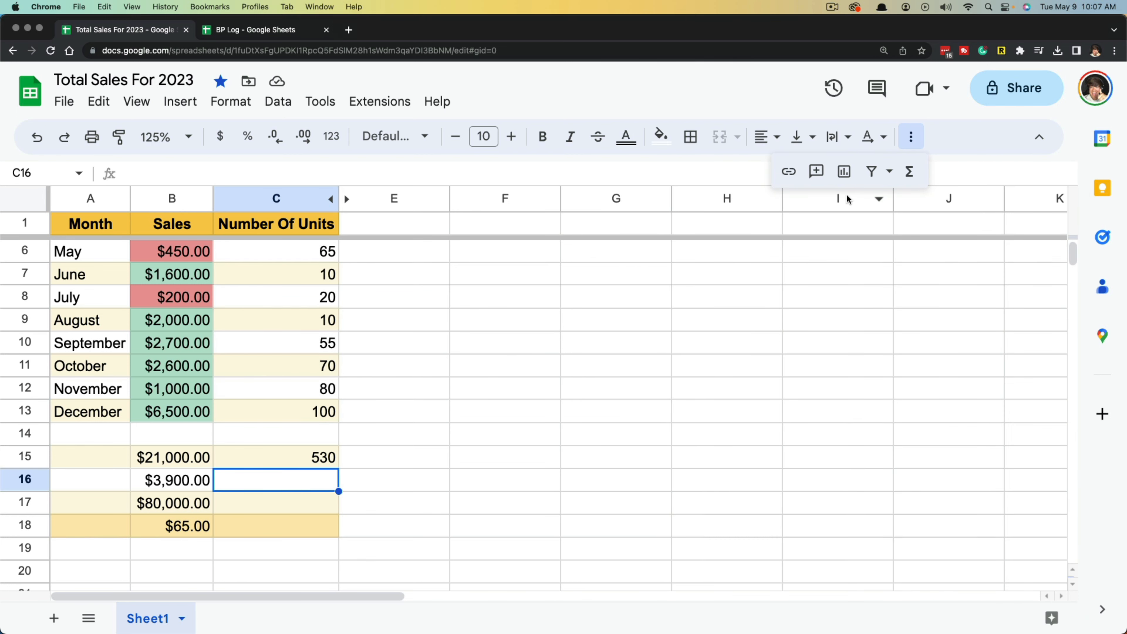
left_click(910, 172)
left_click(946, 232)
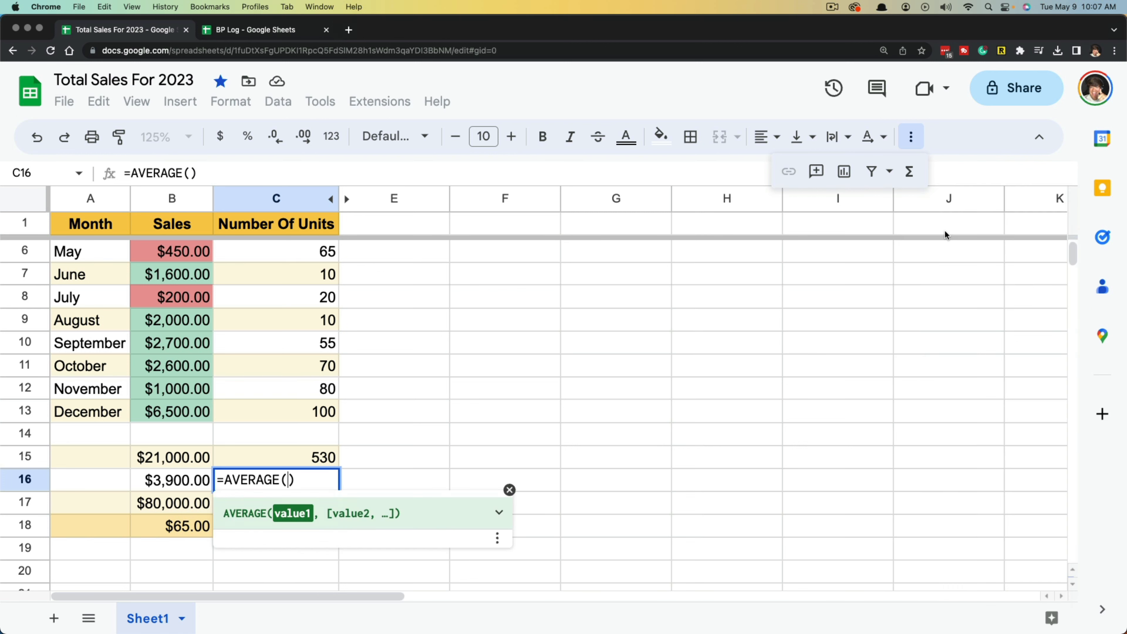
left_click(312, 257)
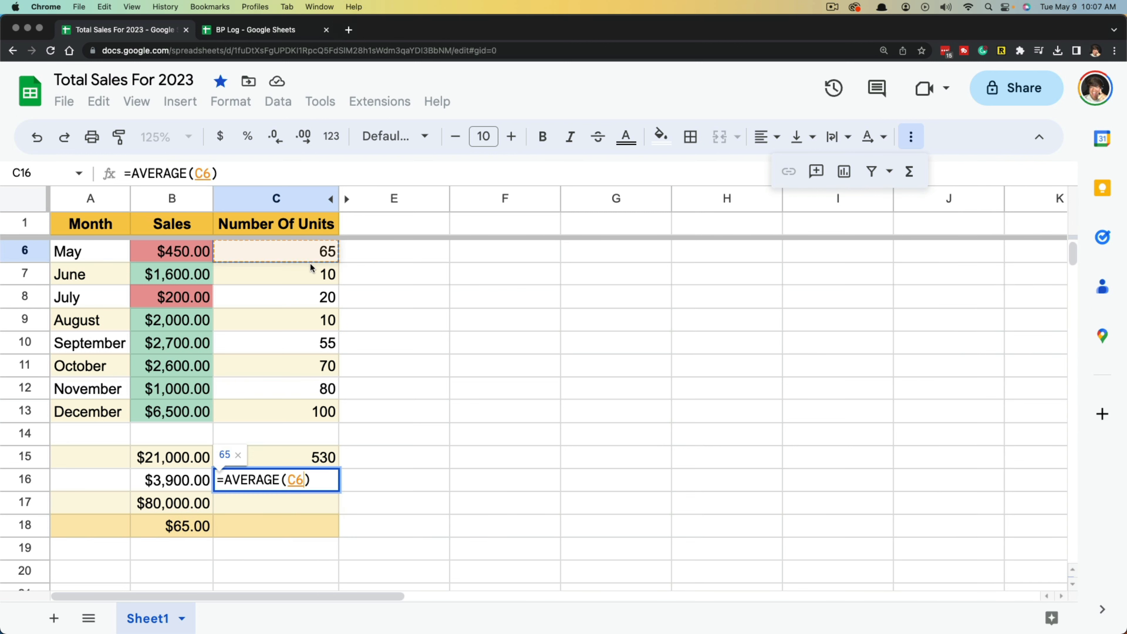
left_click_drag(312, 267, 323, 413)
key("Return")
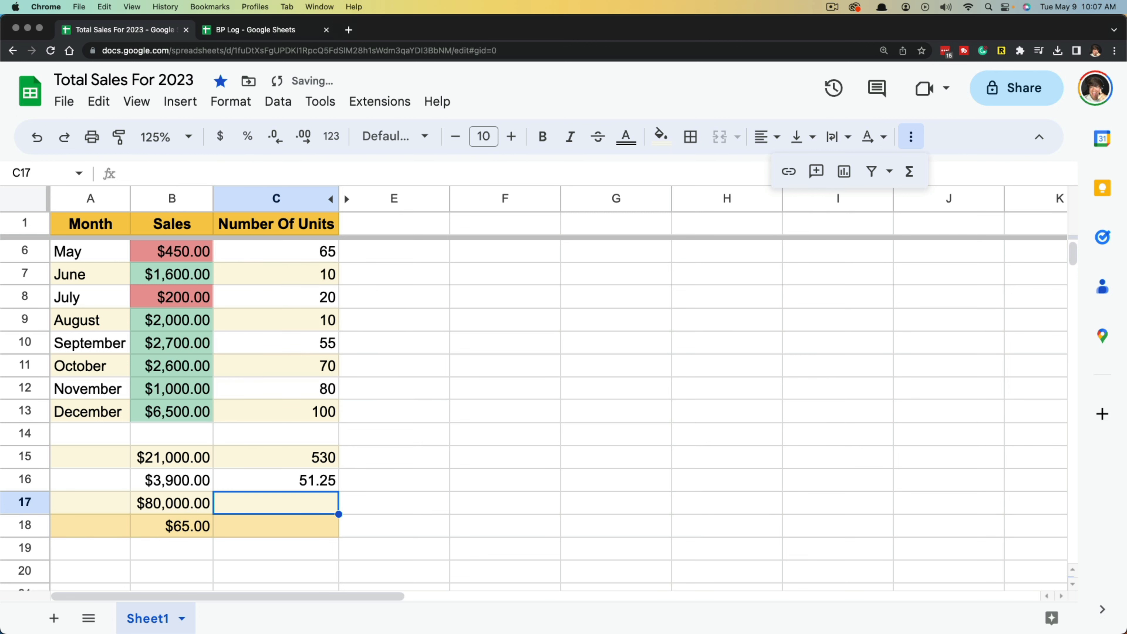
left_click(299, 481)
left_click(417, 482)
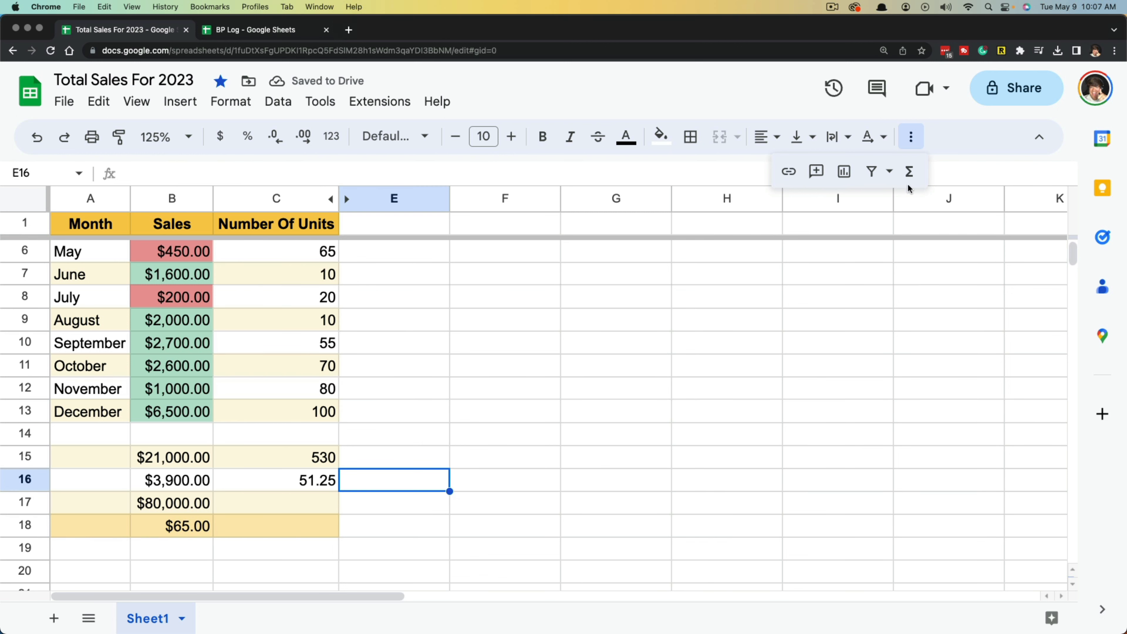
Step: Enter November in cell F13 as the month to look up
left_click(745, 433)
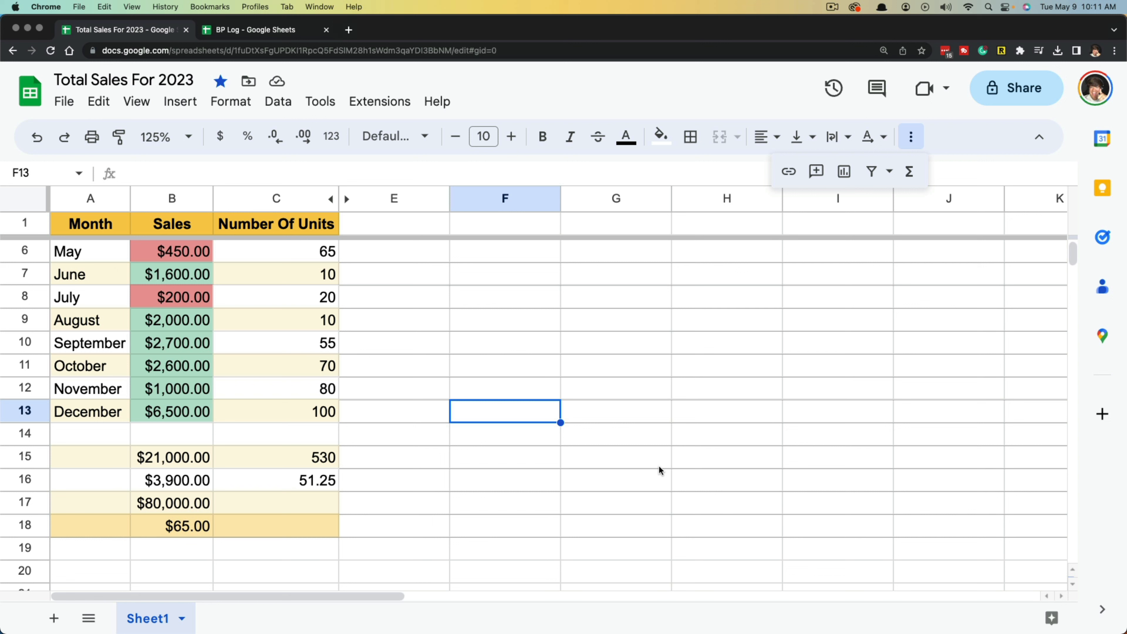
type("November")
key("Tab")
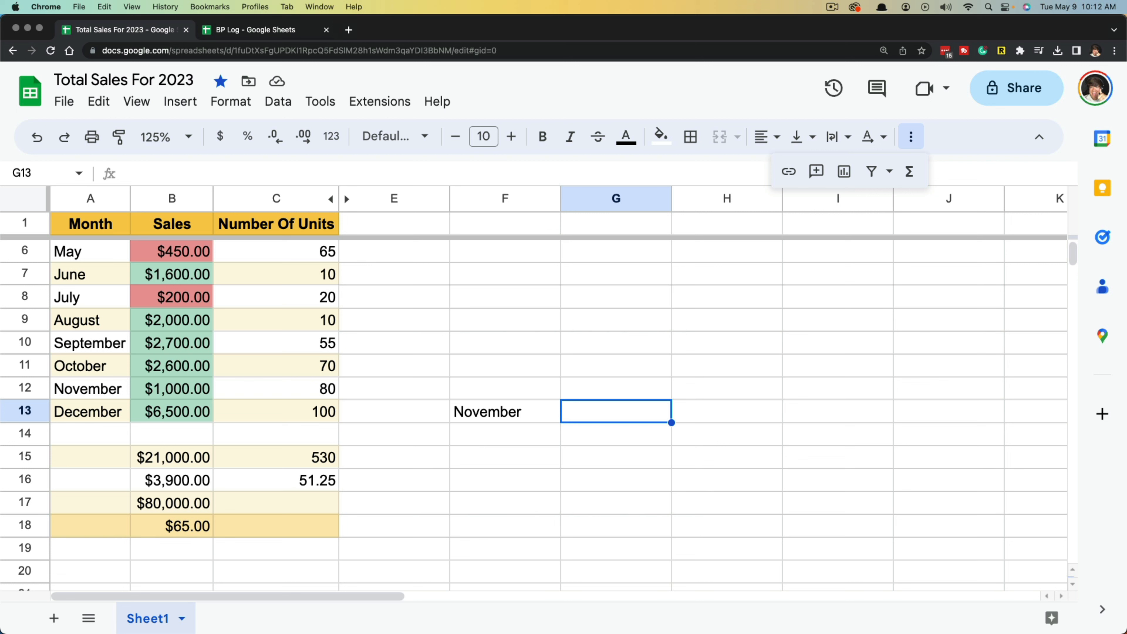
key("Right")
key("Right")
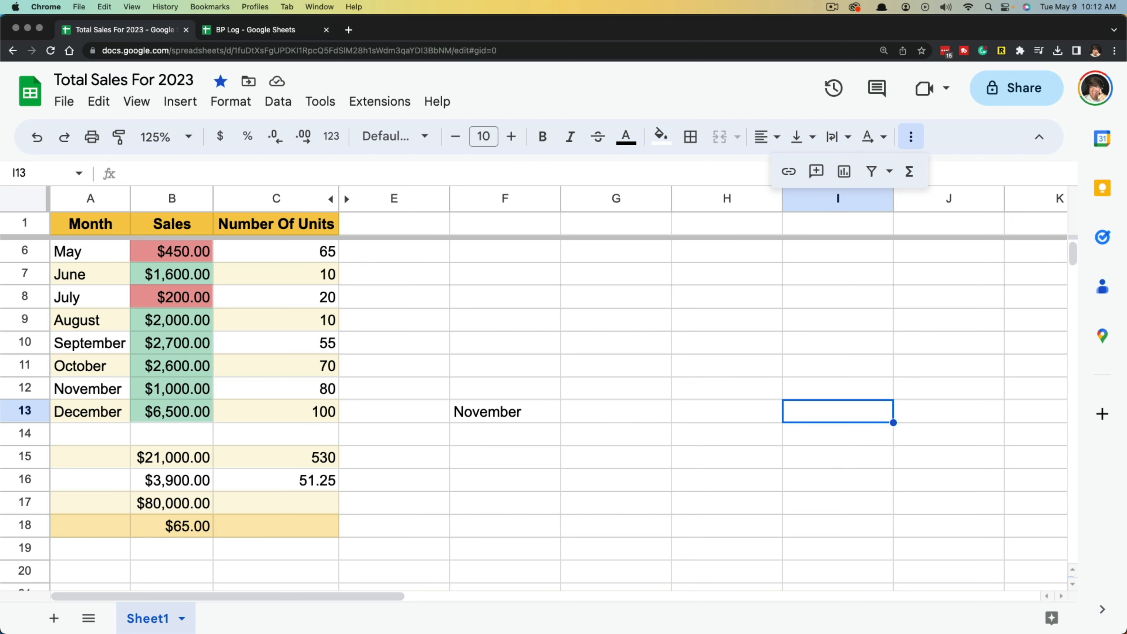
key("Return")
key("Return")
key("Return")
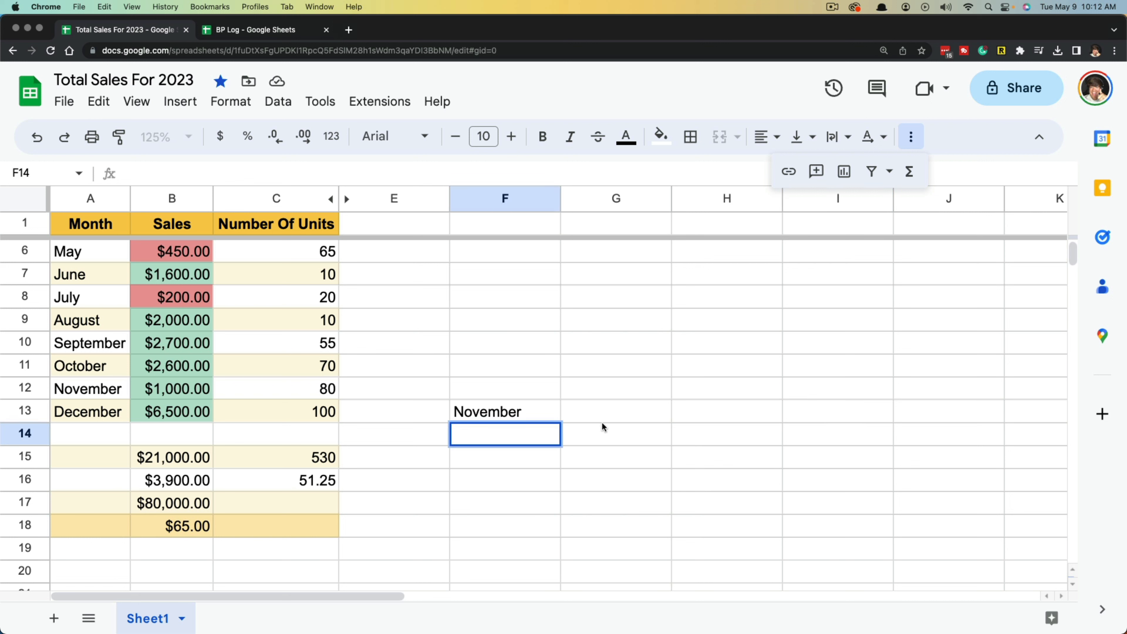
Step: Start a VLOOKUP formula in cell G13 with F13 as the search key, collapsing the function's help
left_click(600, 401)
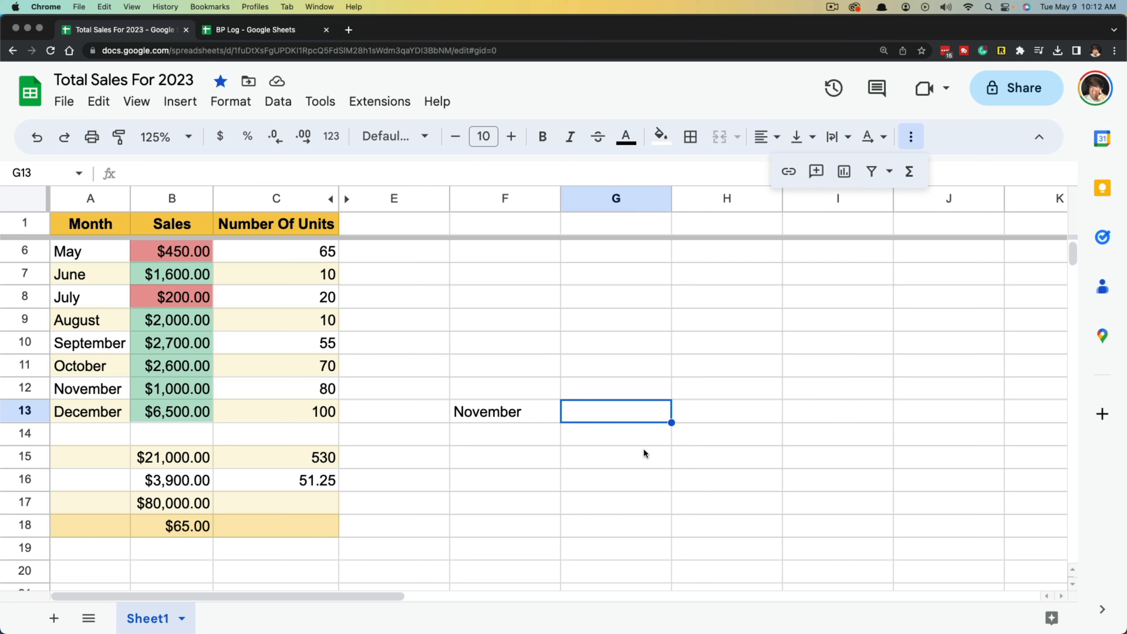
type("=")
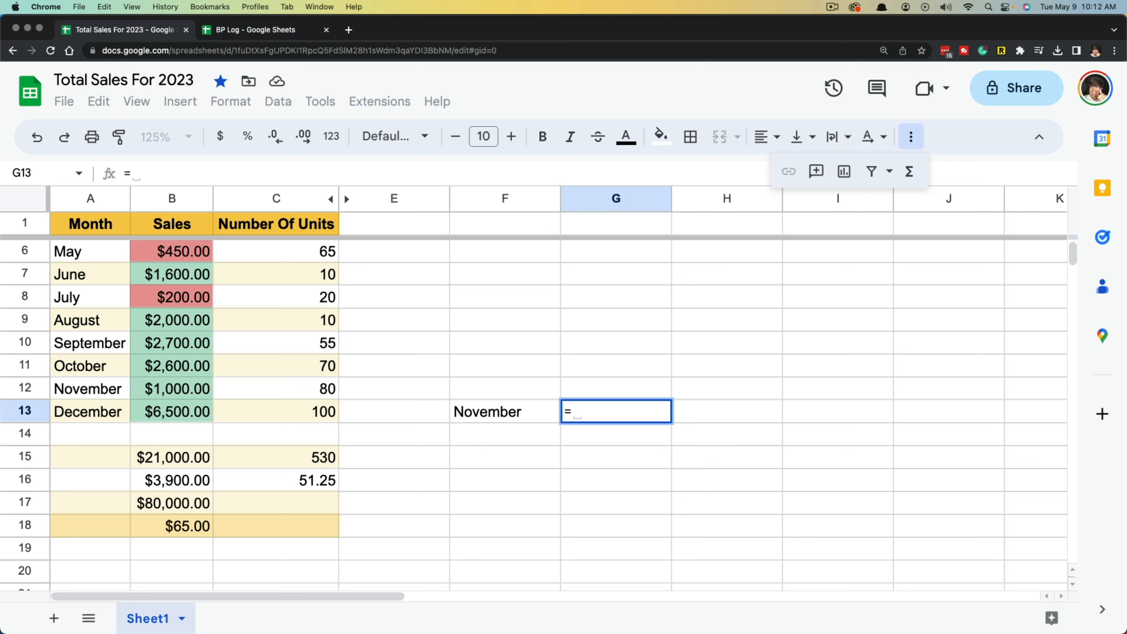
type("vlo")
key("Tab")
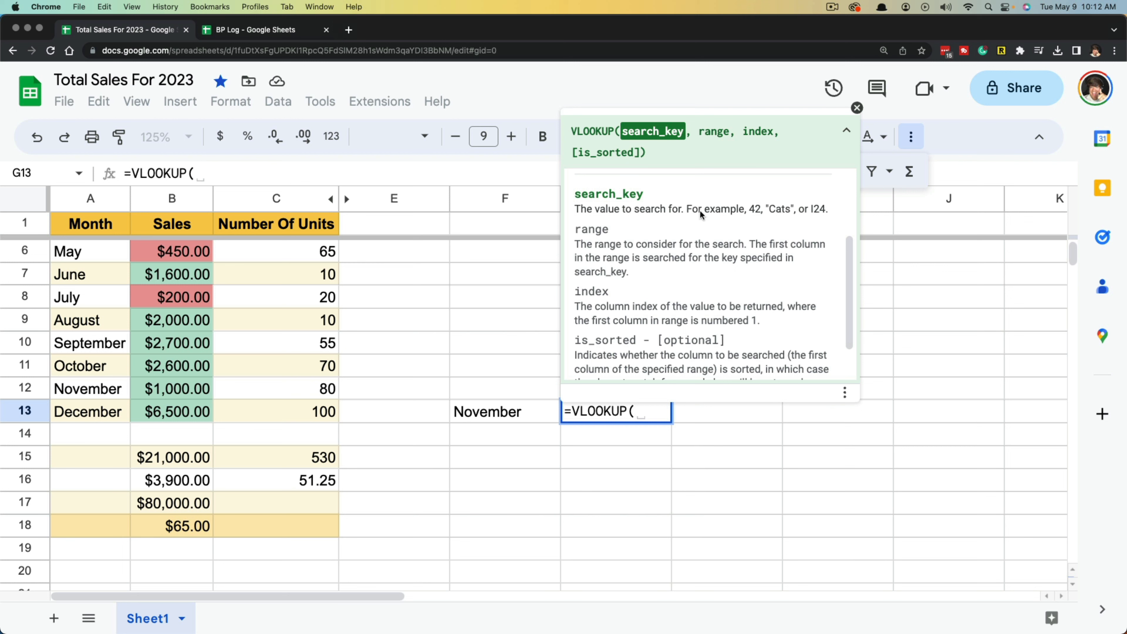
left_click(845, 135)
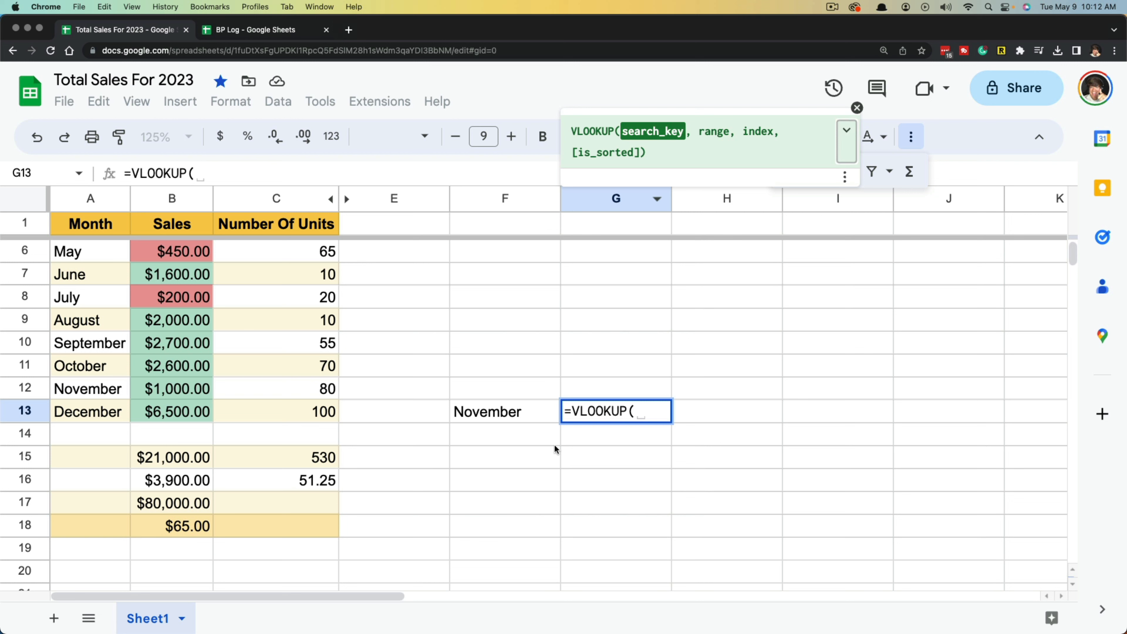
left_click(488, 414)
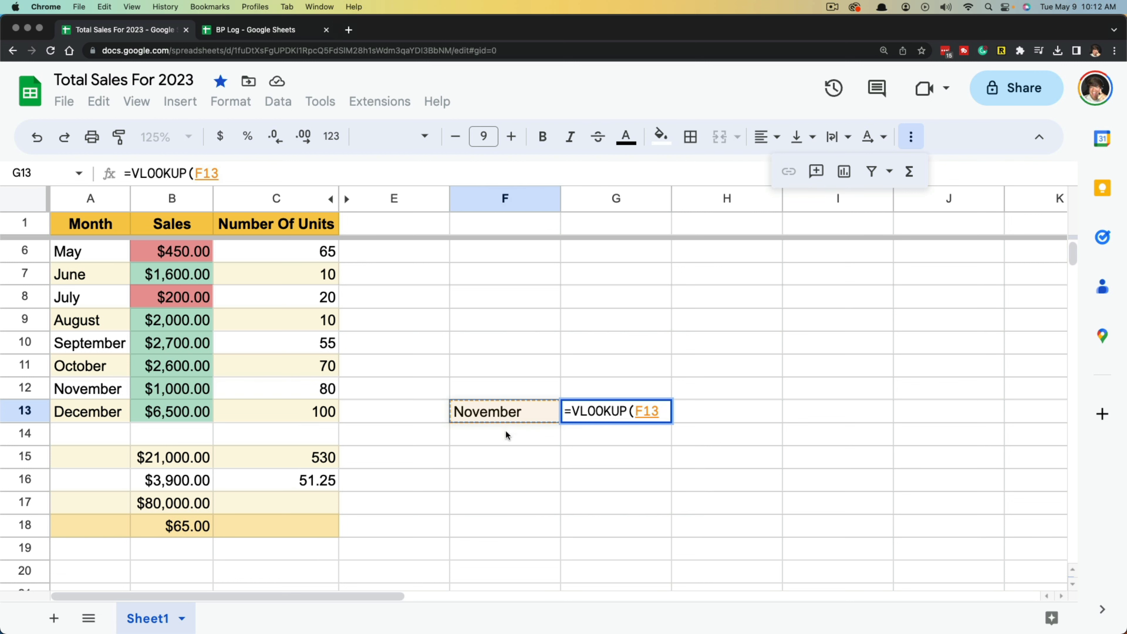
type(",")
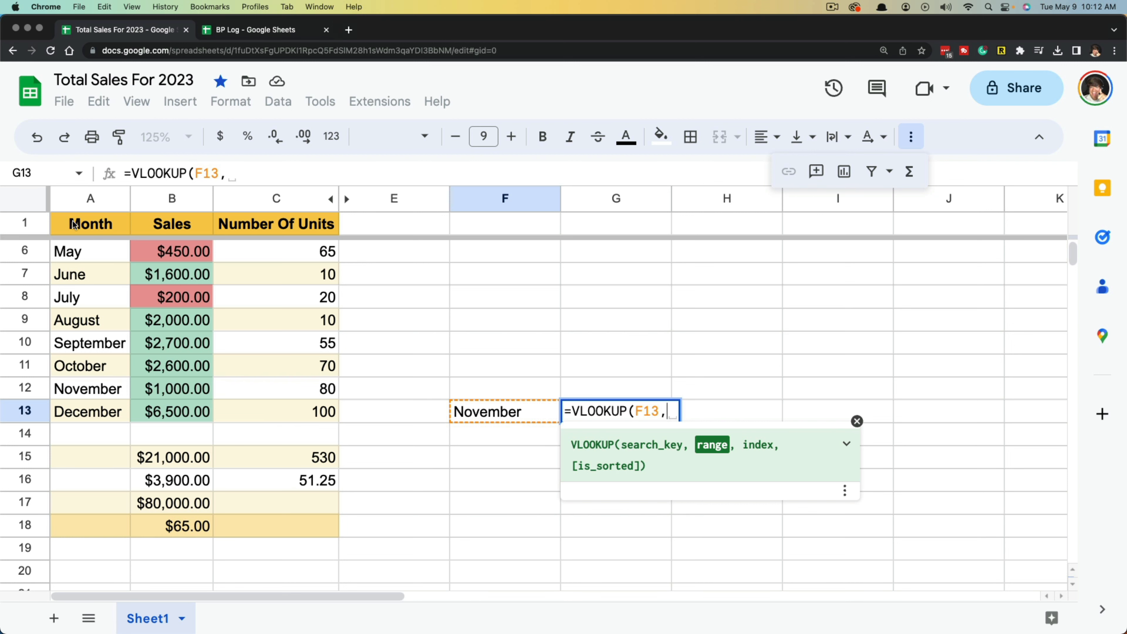
Step: Complete the VLOOKUP formula in G13 with range A1:B13 and column index 2
left_click(105, 230)
left_click_drag(105, 229, 187, 503)
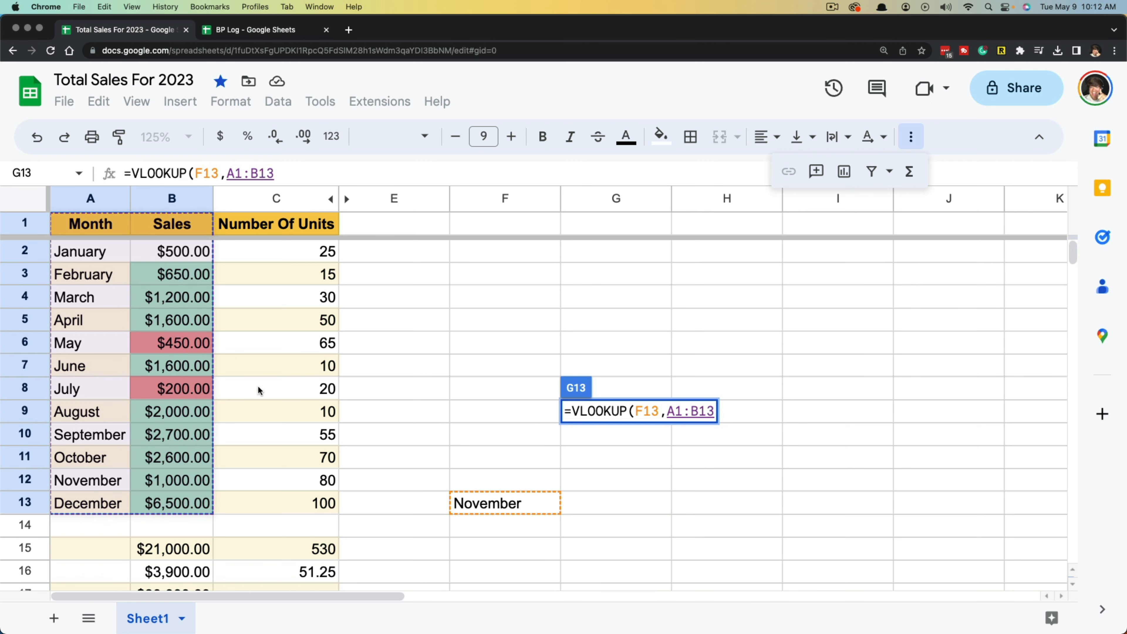
type(",")
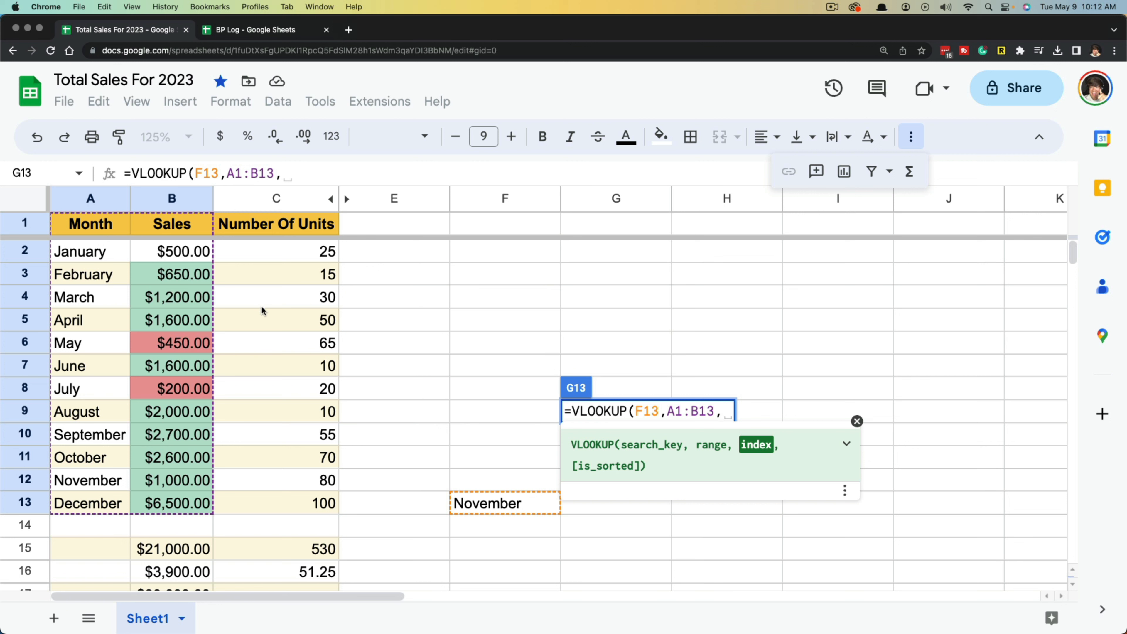
type("2")
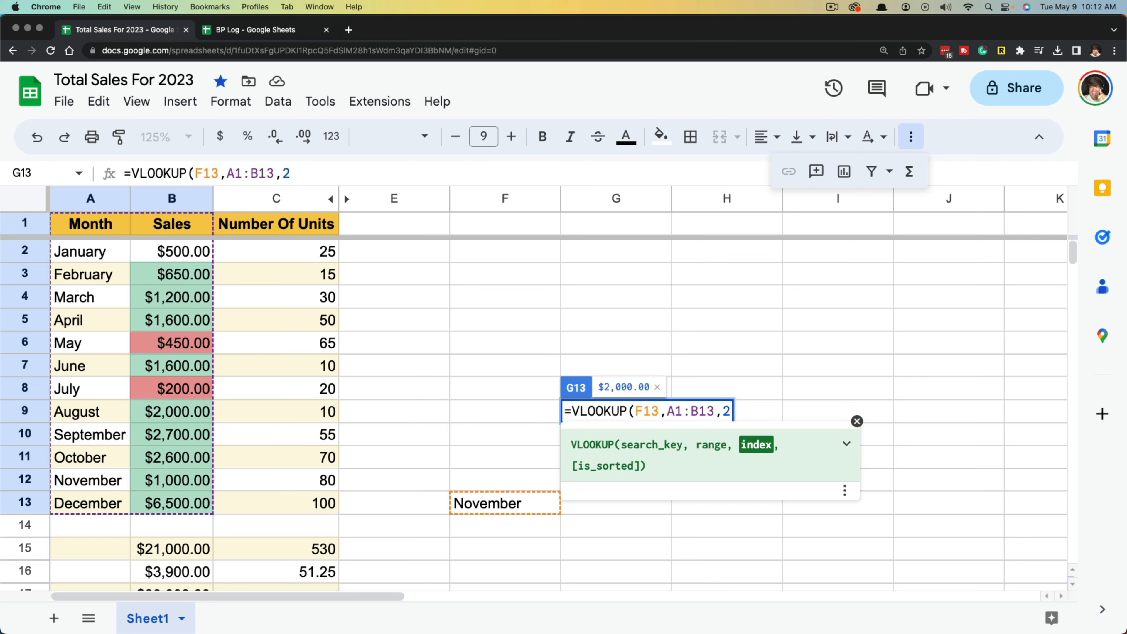
type(")")
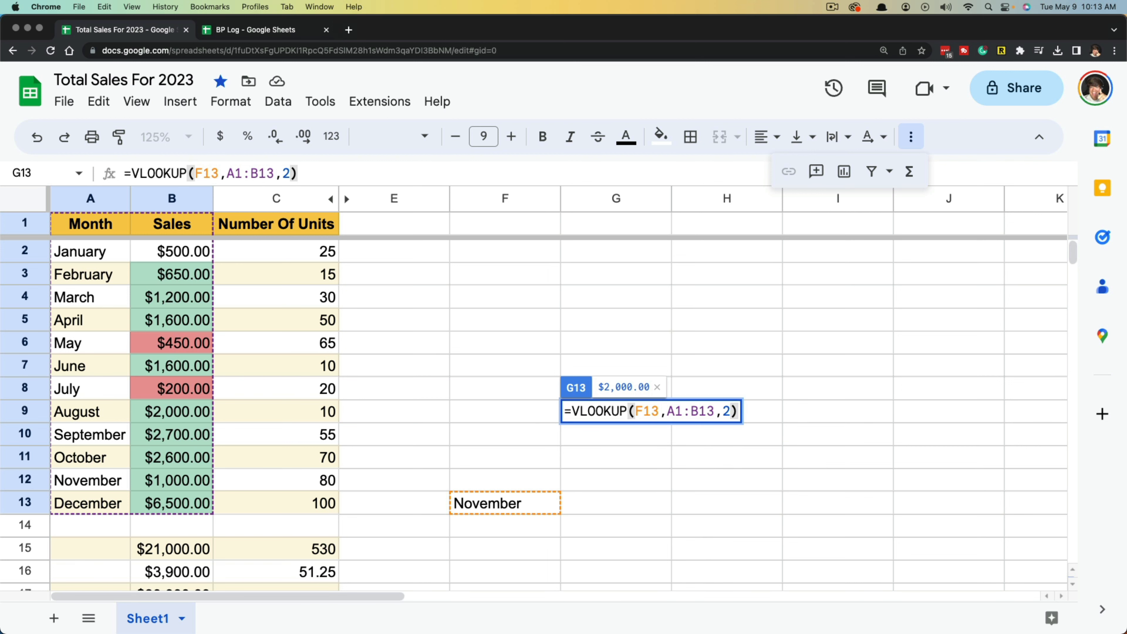
key("Return")
scroll(587, 508, "down", 2)
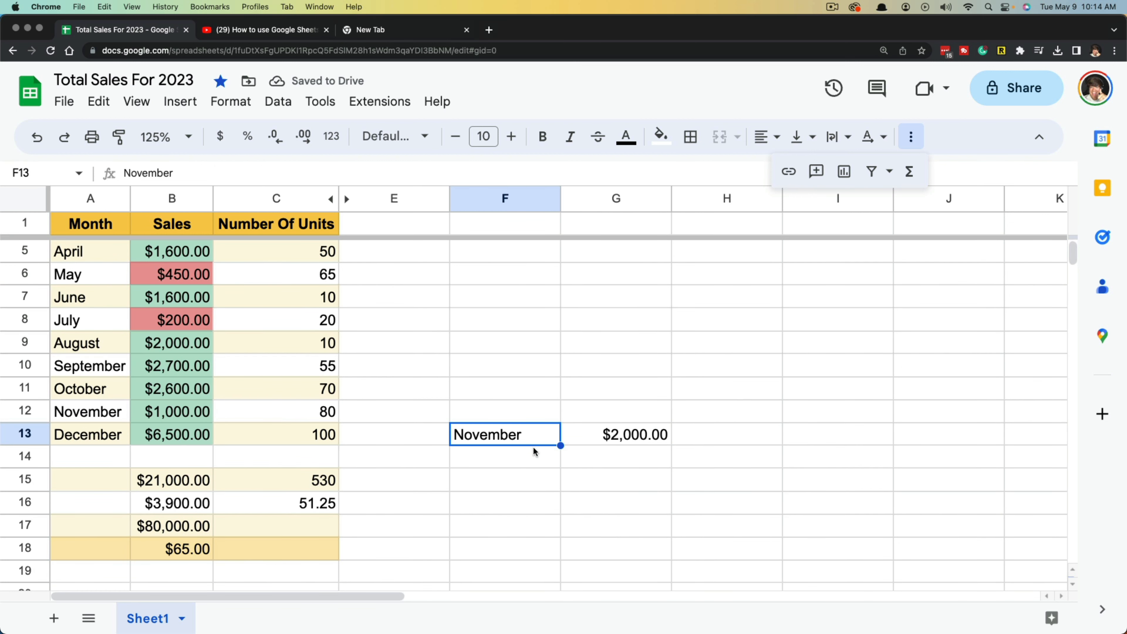
Step: Change the lookup month in cell F13 to July
left_click(510, 456)
left_click(489, 436)
double_click(490, 436)
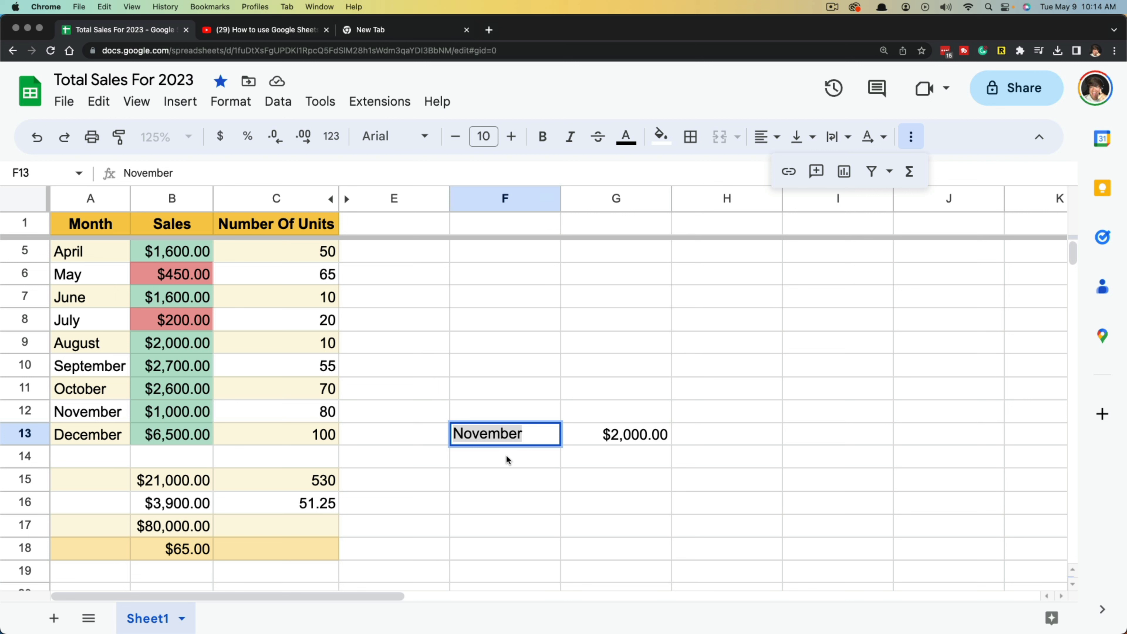
type("July")
key("Return")
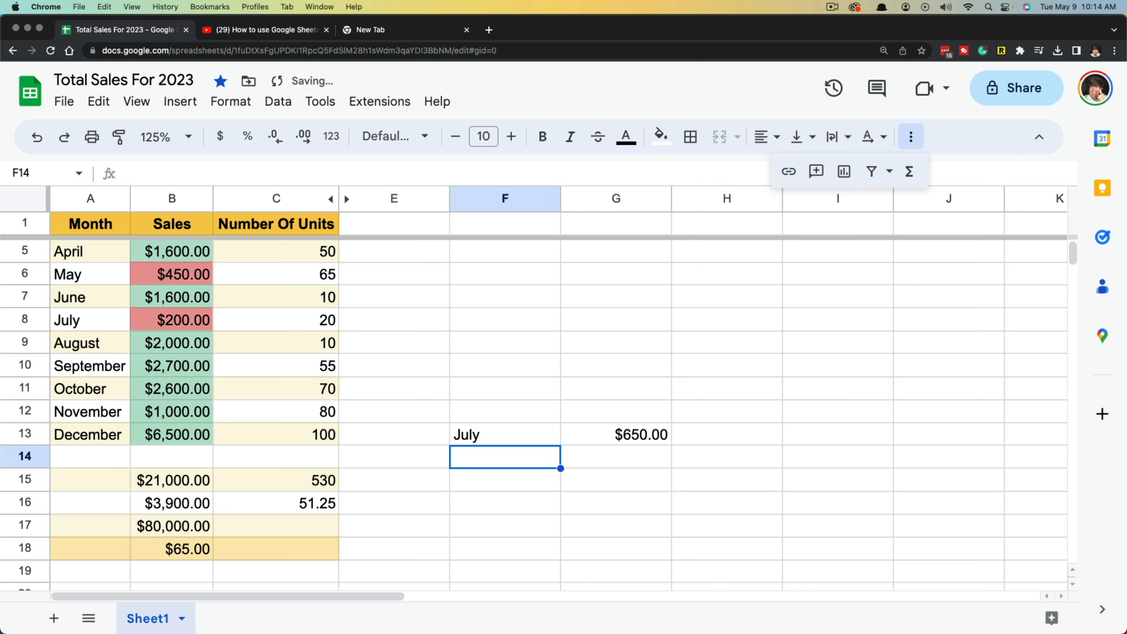
Step: Inspect the VLOOKUP formula in G13 and its lookup month in F13 without changing them
left_click(605, 432)
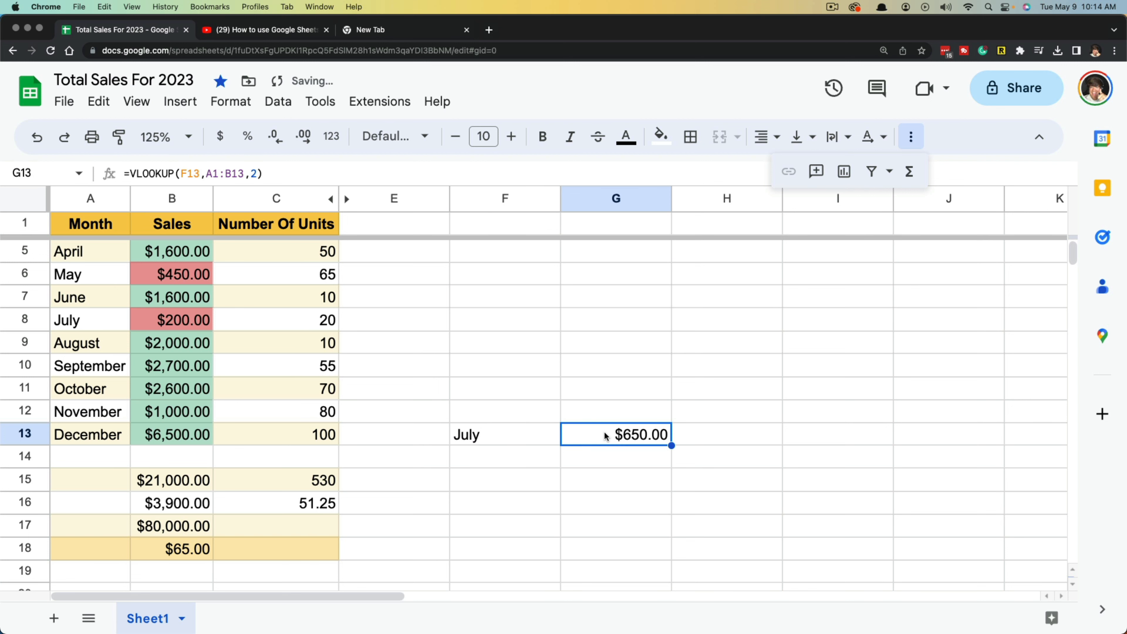
left_click(481, 437)
left_click(639, 433)
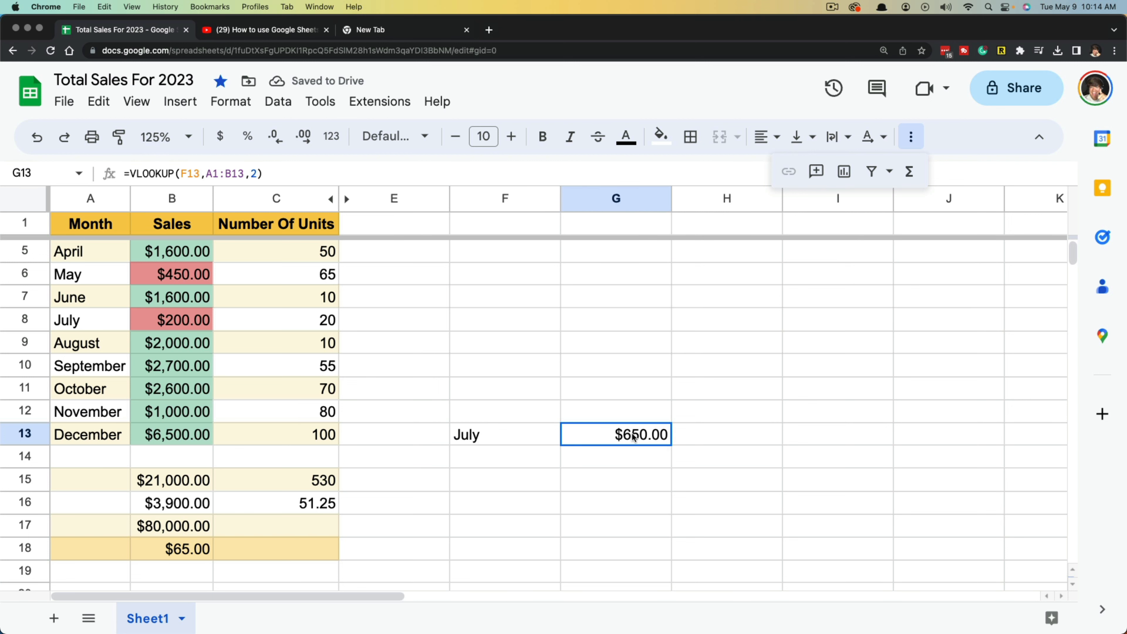
double_click(476, 434)
key("Return")
scroll(418, 218, "up", 1)
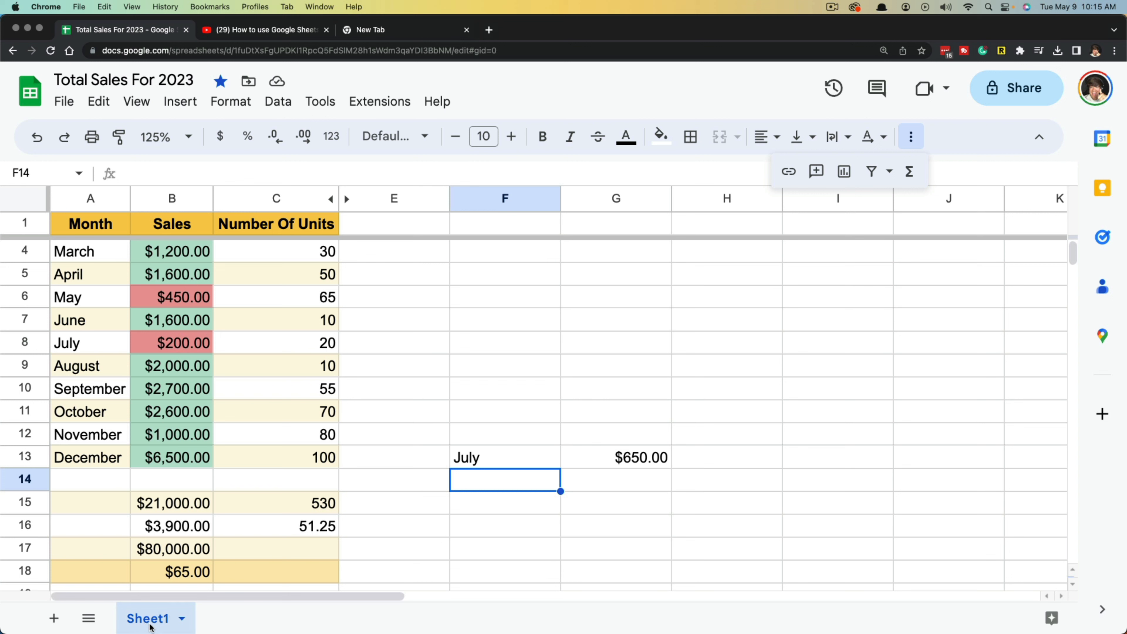
Step: Add a second sheet to the spreadsheet and rename Sheet1 as Total Sales
left_click(53, 619)
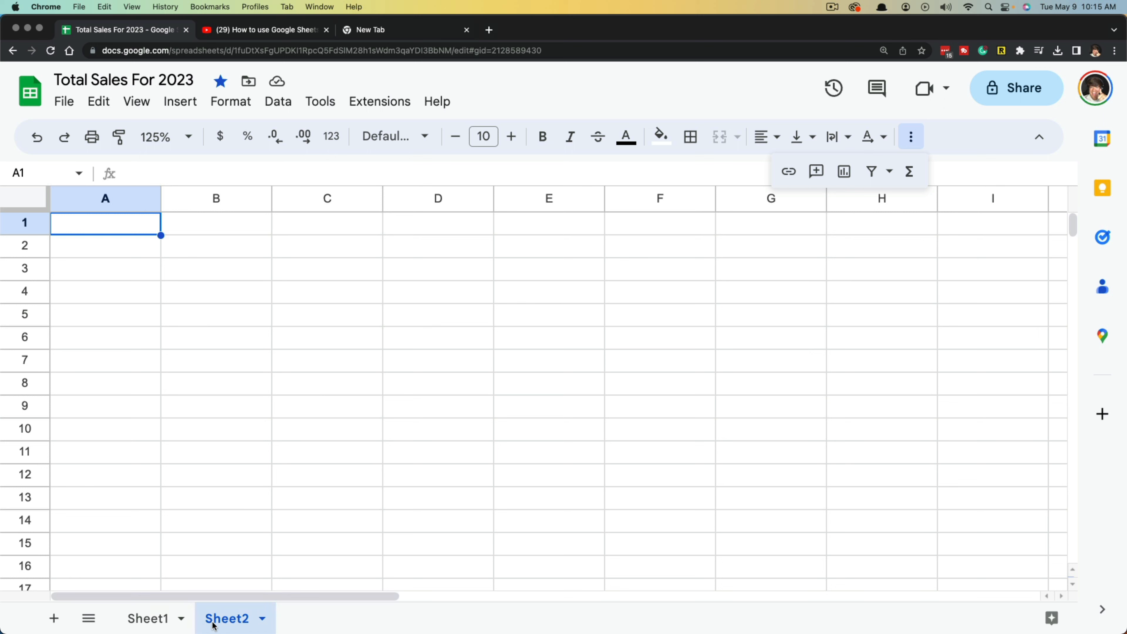
double_click(149, 620)
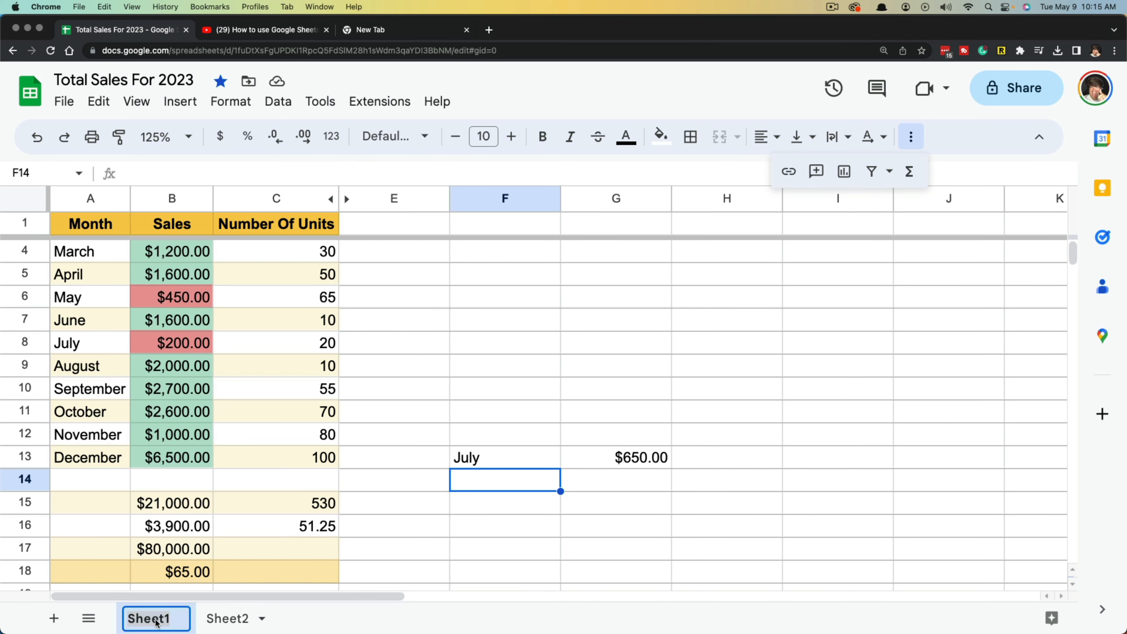
type("Total ")
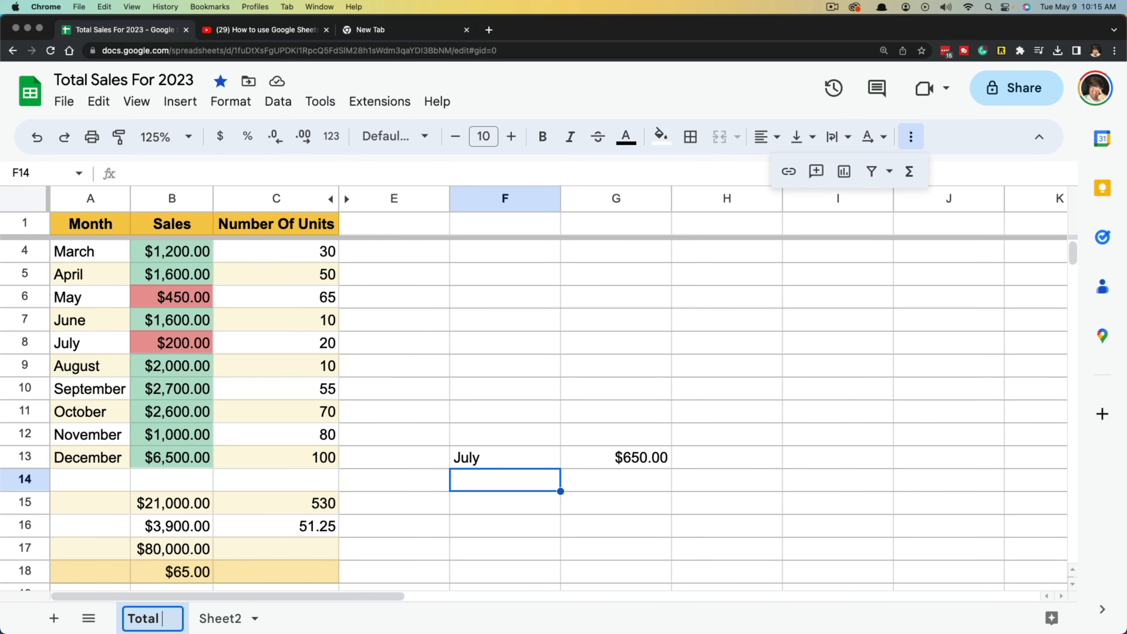
type("Sales")
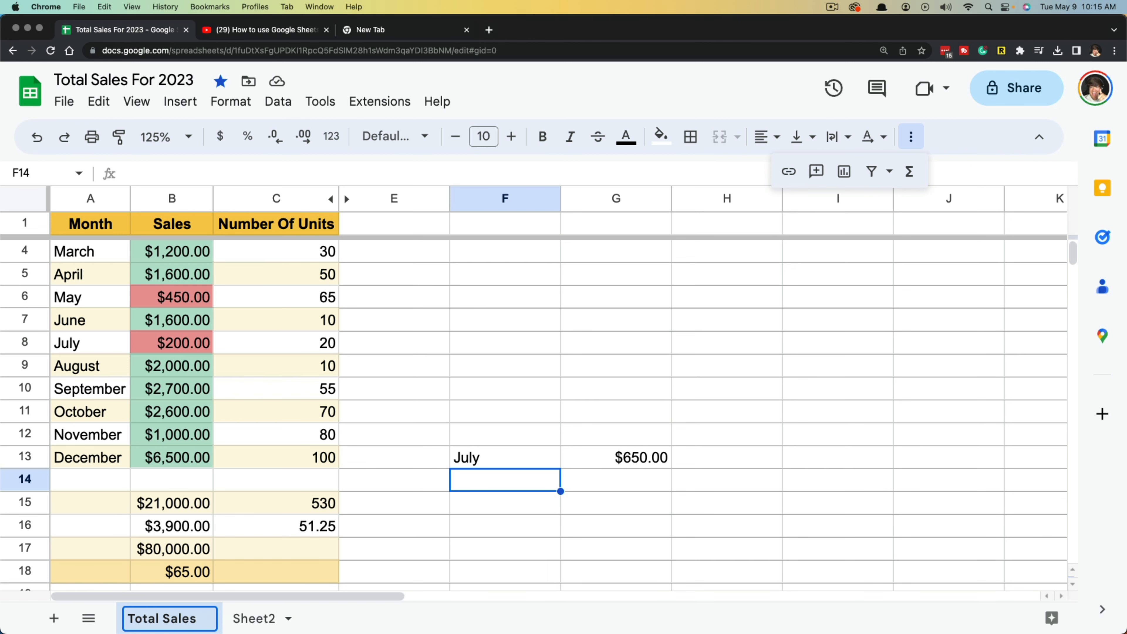
Step: Rename Sheet2 as Name
double_click(252, 619)
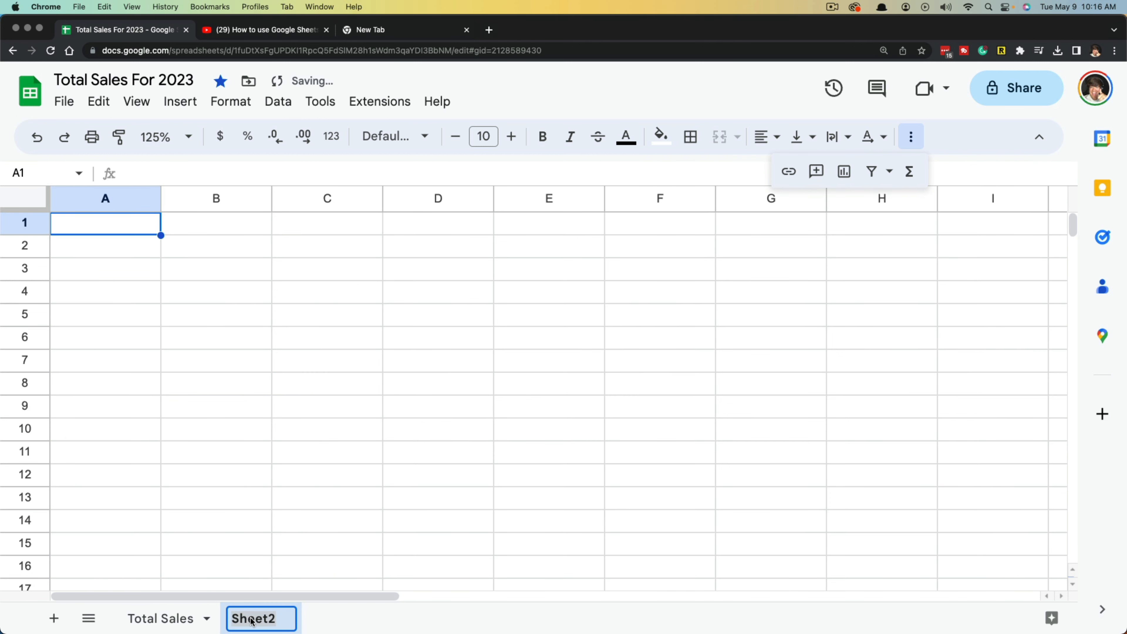
type("Name")
left_click(339, 474)
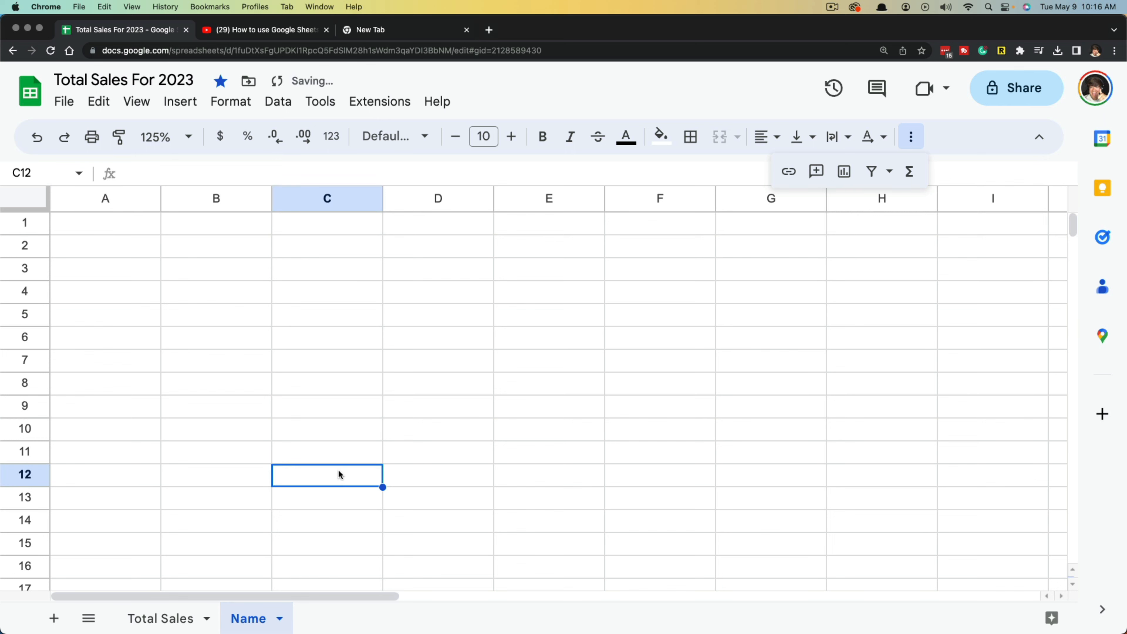
Step: Change the tab color of the Total Sales sheet to orange
mouse_move(167, 620)
left_mouse_down()
mouse_move(301, 627)
mouse_move(148, 626)
left_mouse_up()
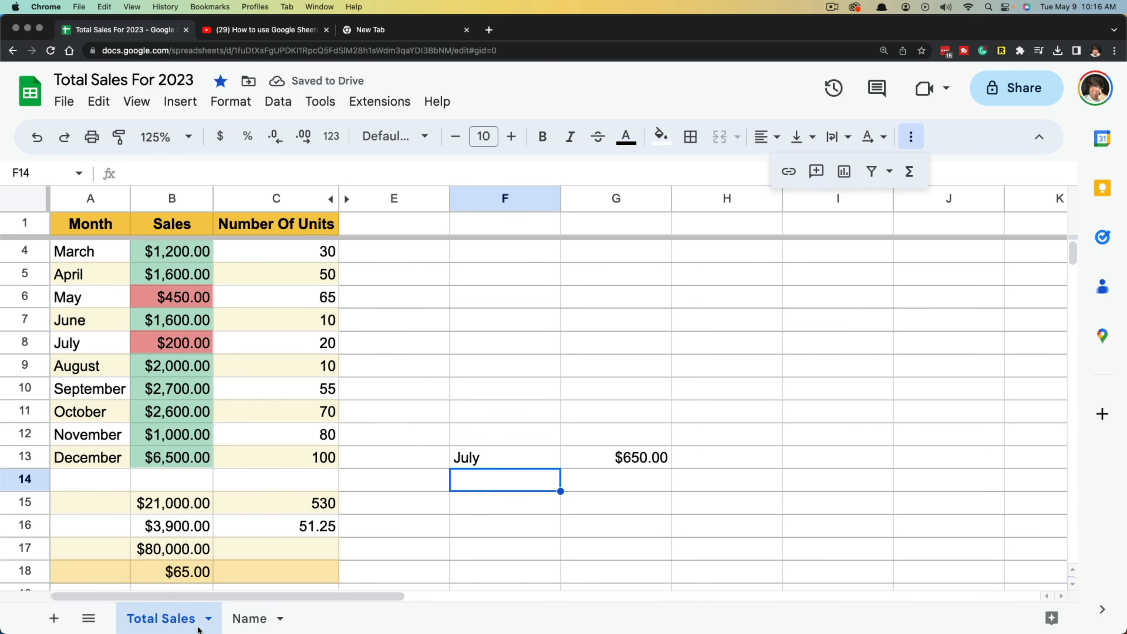
left_click(210, 622)
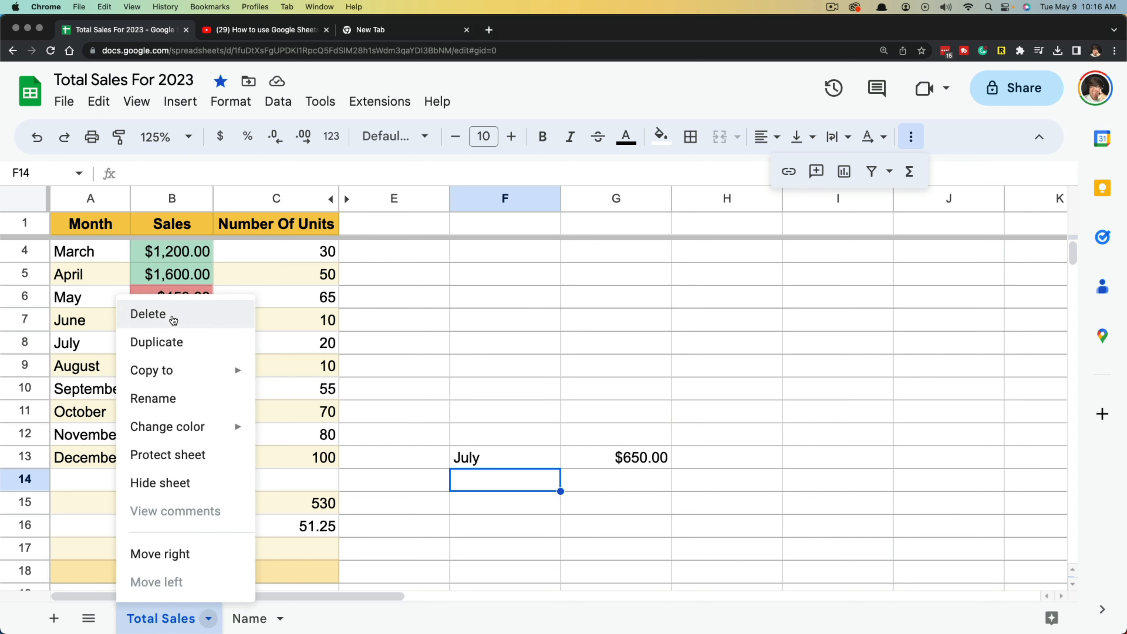
mouse_move(184, 425)
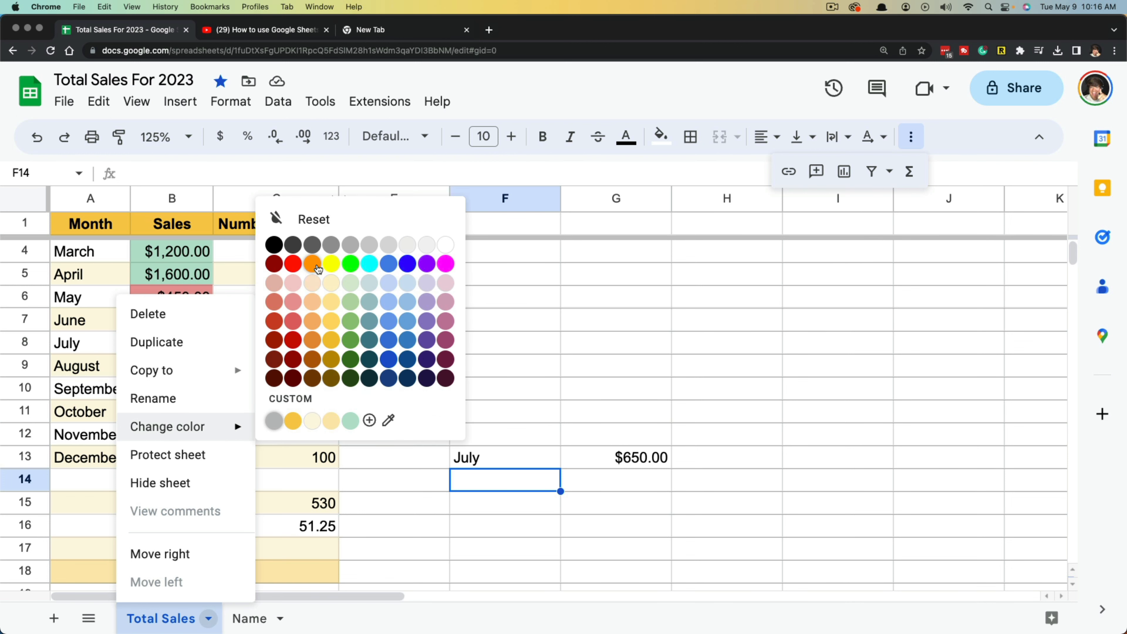
left_click(313, 263)
left_click(563, 283)
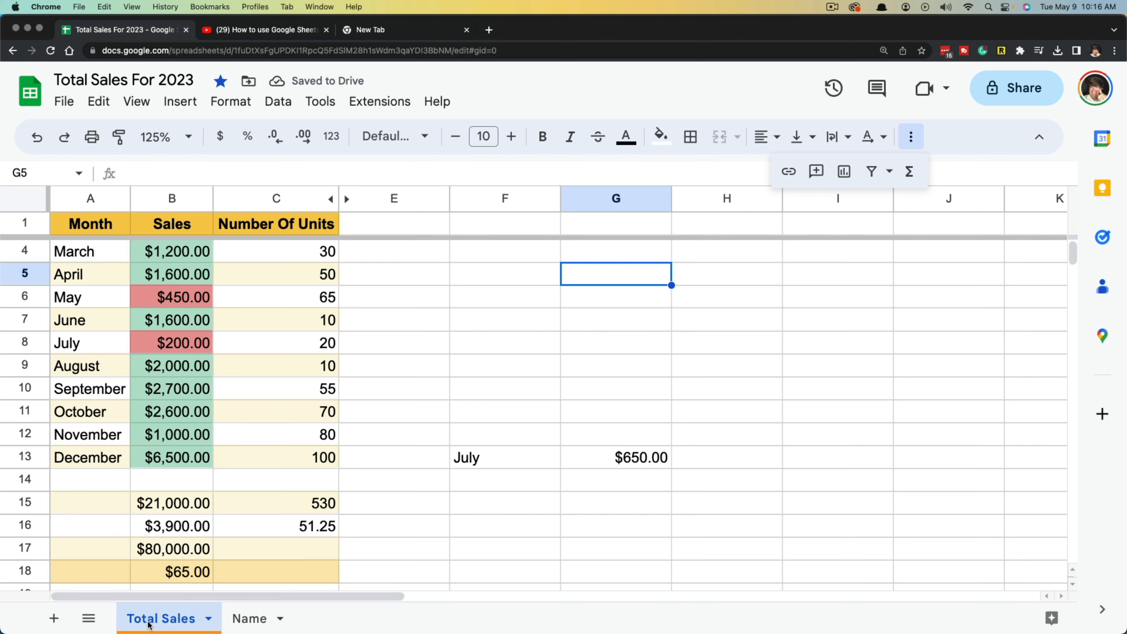
Step: Delete the Name sheet and add a new blank sheet in its place
right_click(249, 619)
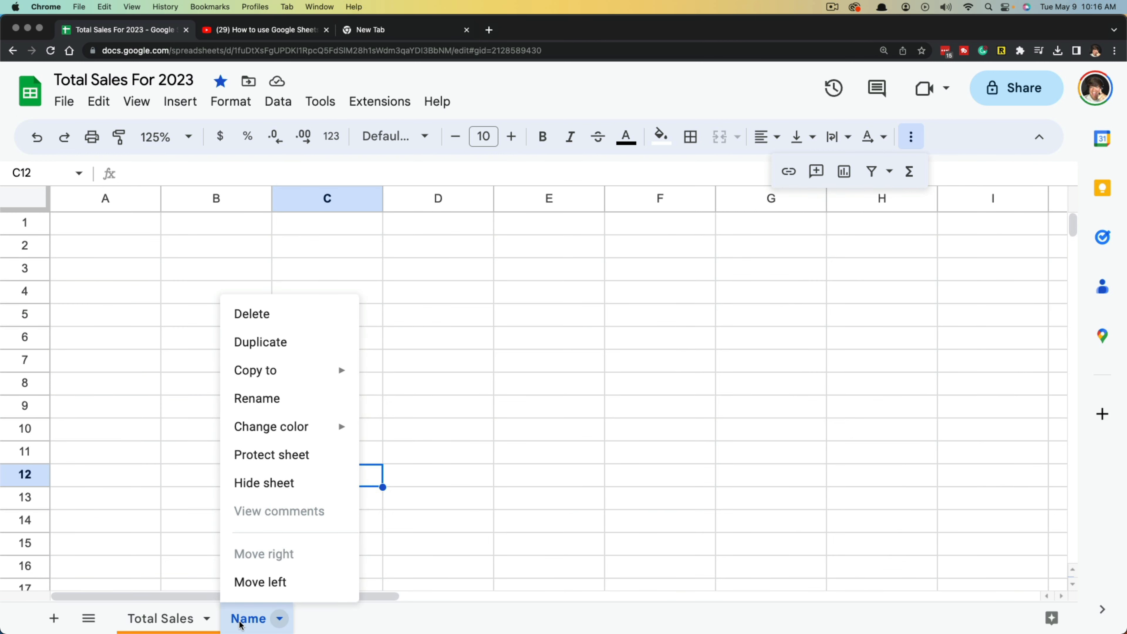
left_click(257, 313)
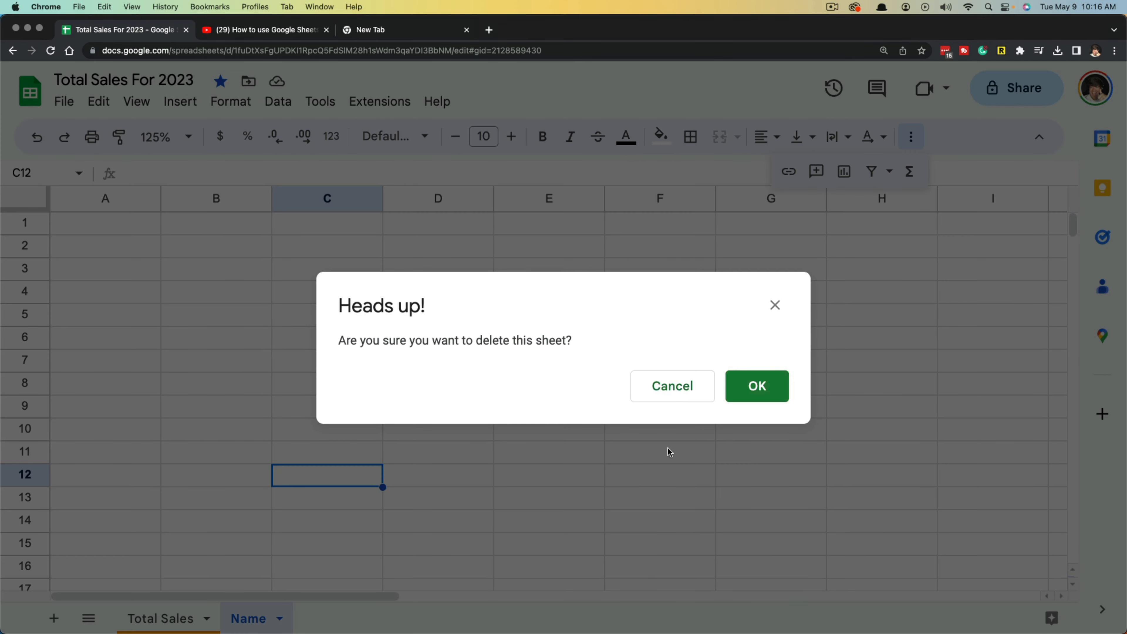
left_click(750, 394)
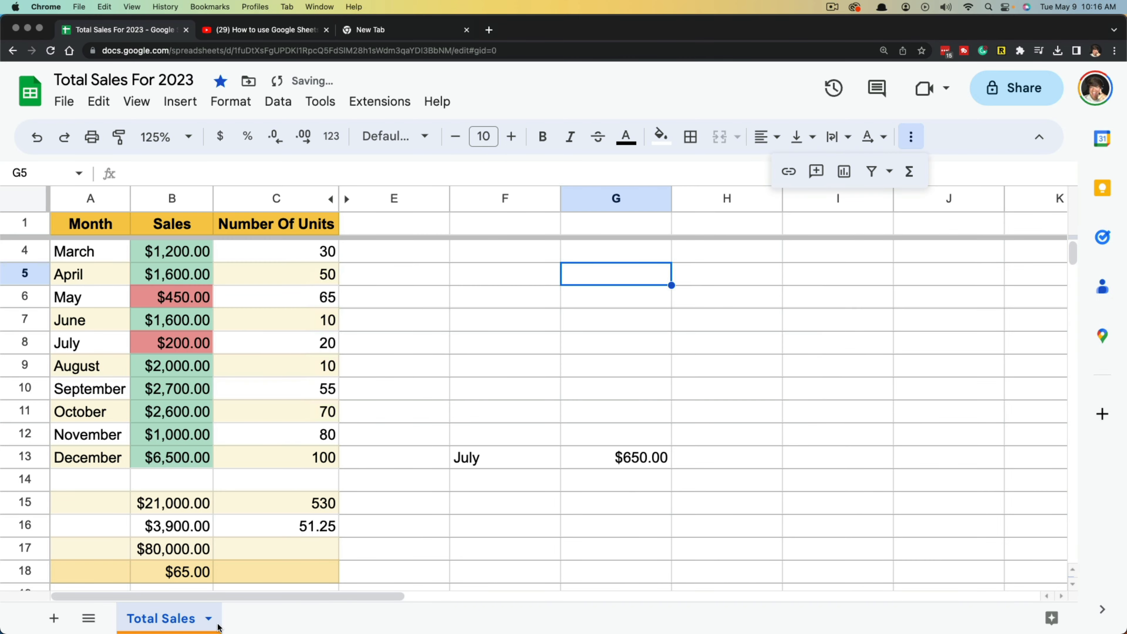
left_click(50, 623)
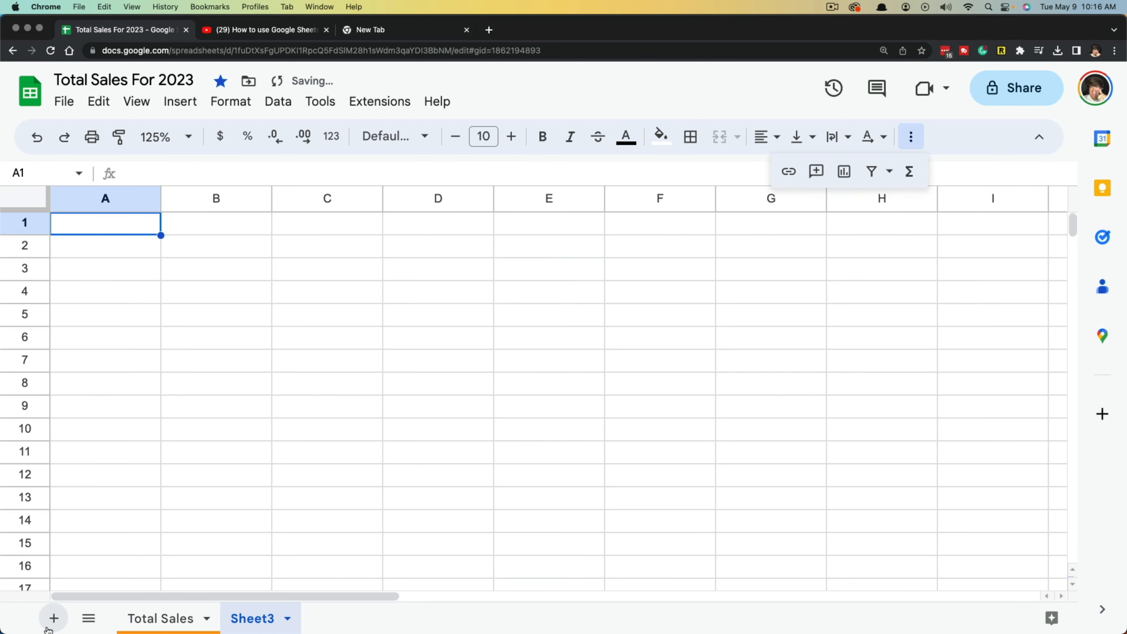
Step: Clear the contents of the summary cells A15:C18 on the Total Sales sheet
left_click(158, 618)
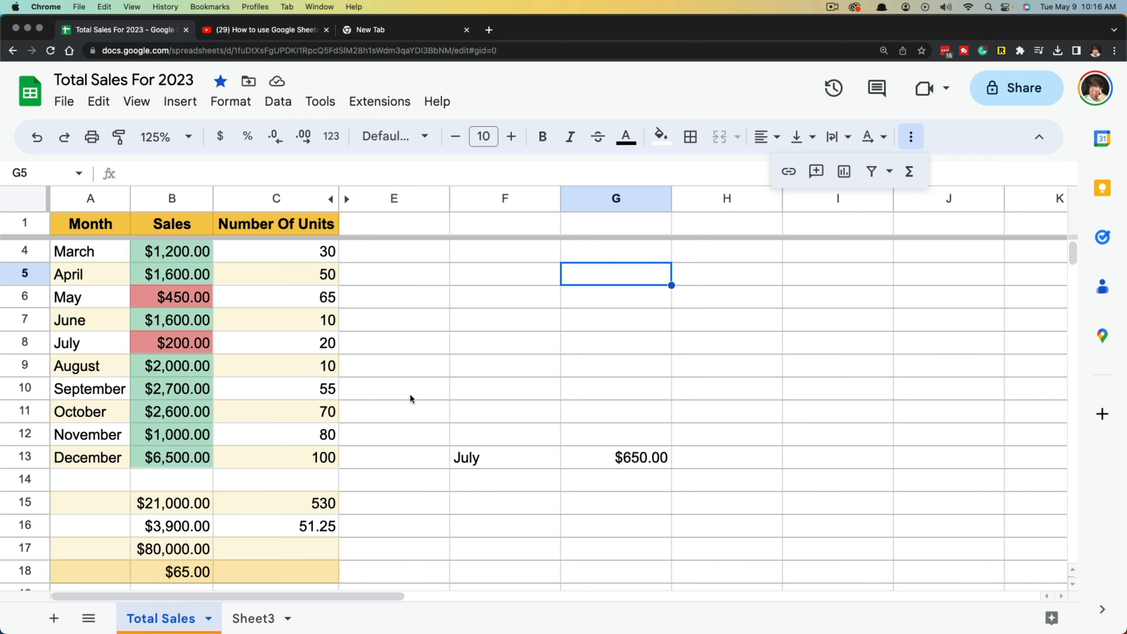
scroll(409, 394, "down", 2)
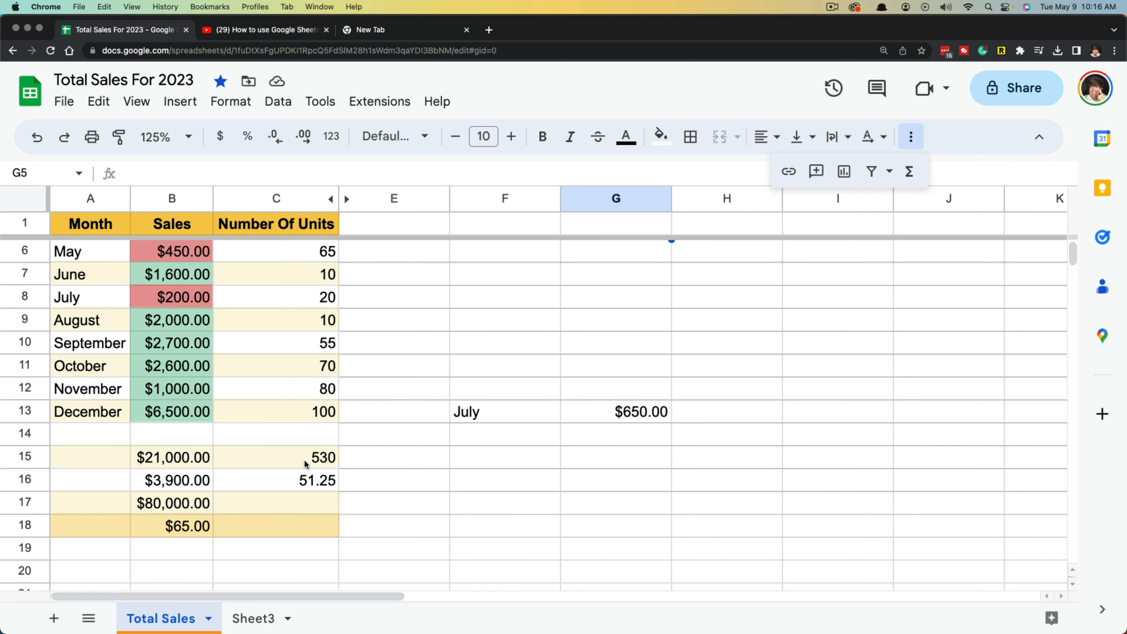
left_click_drag(105, 458, 304, 529)
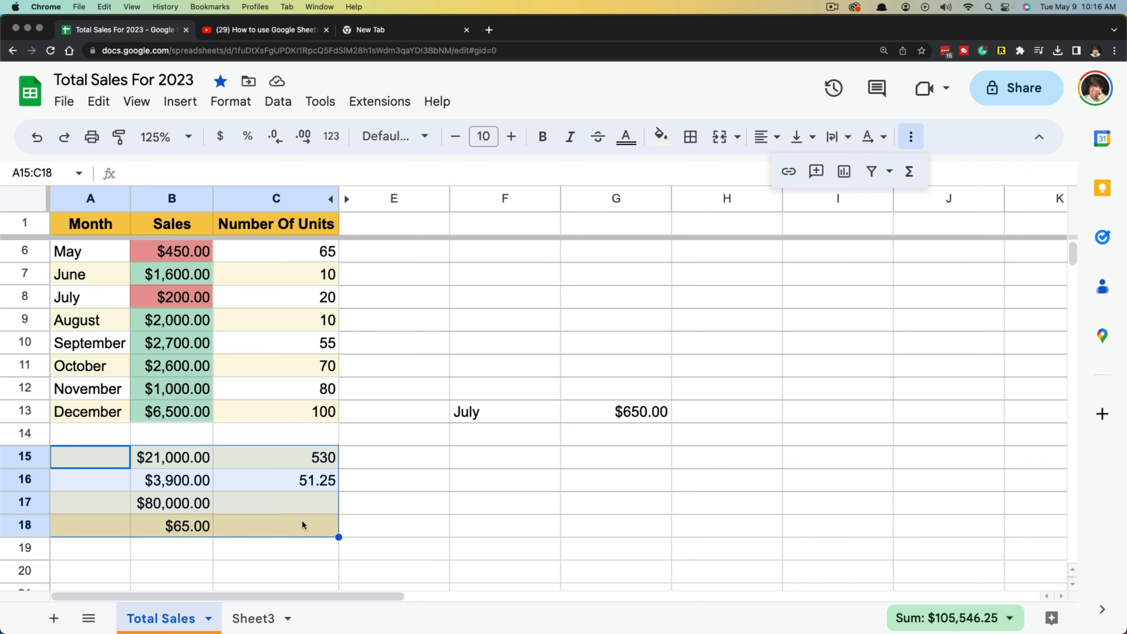
key("Delete")
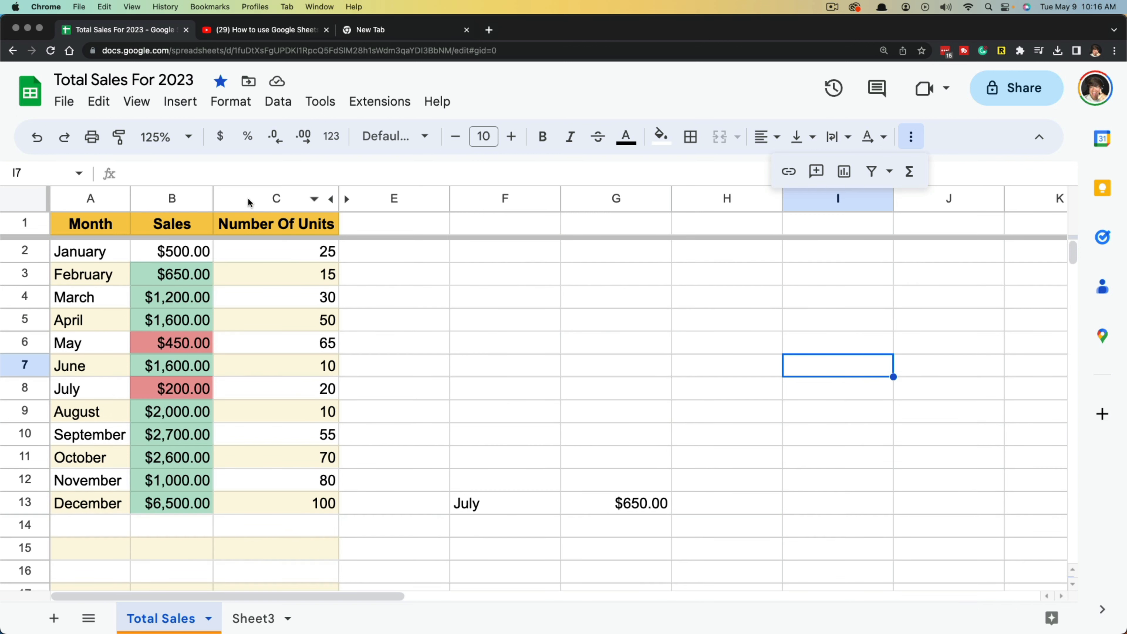
left_click(248, 199)
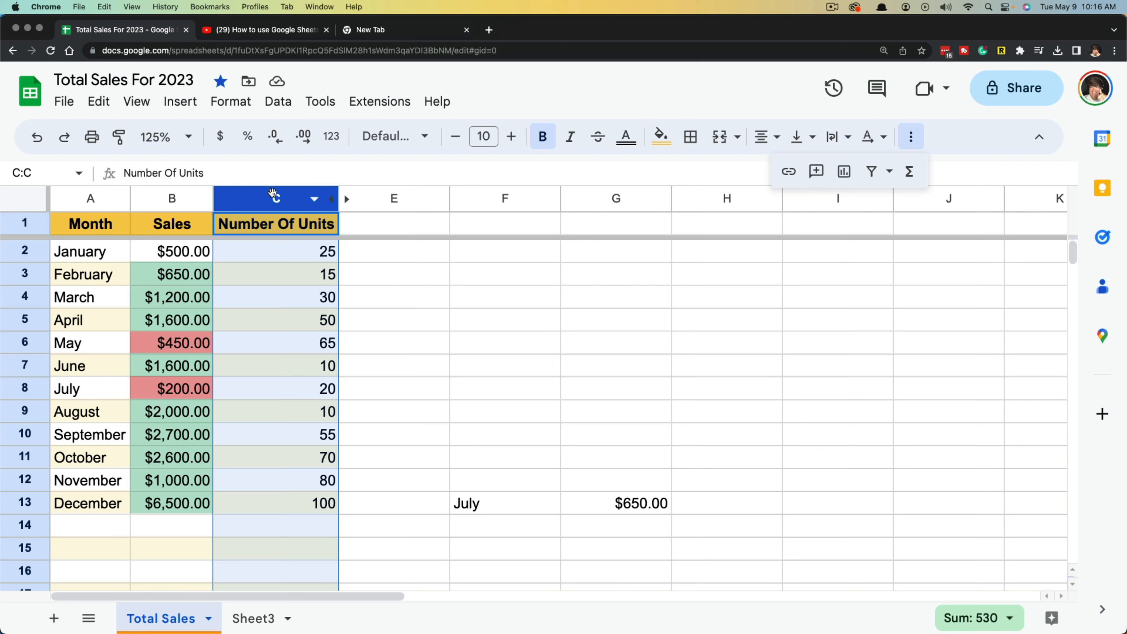
right_click(247, 203)
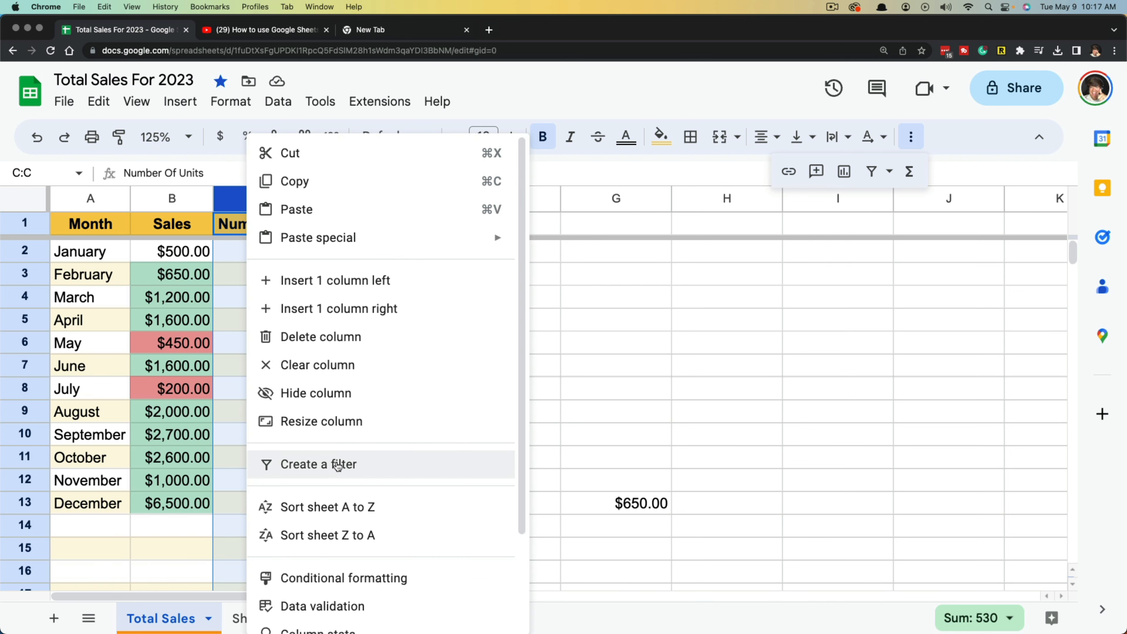
scroll(341, 465, "down", 3)
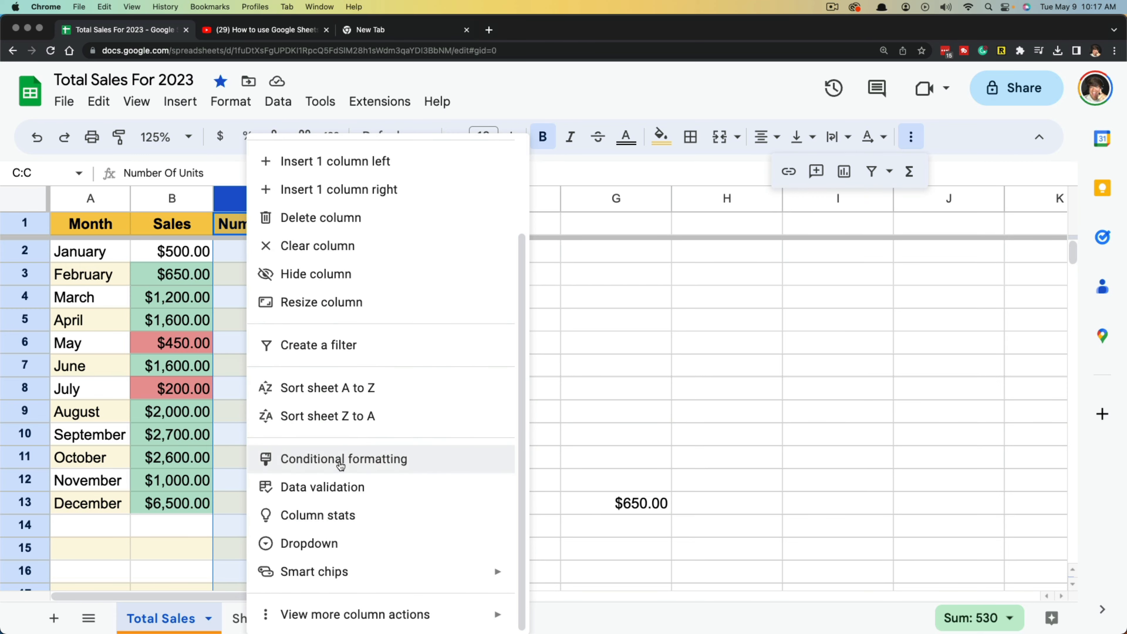
scroll(341, 466, "up", 4)
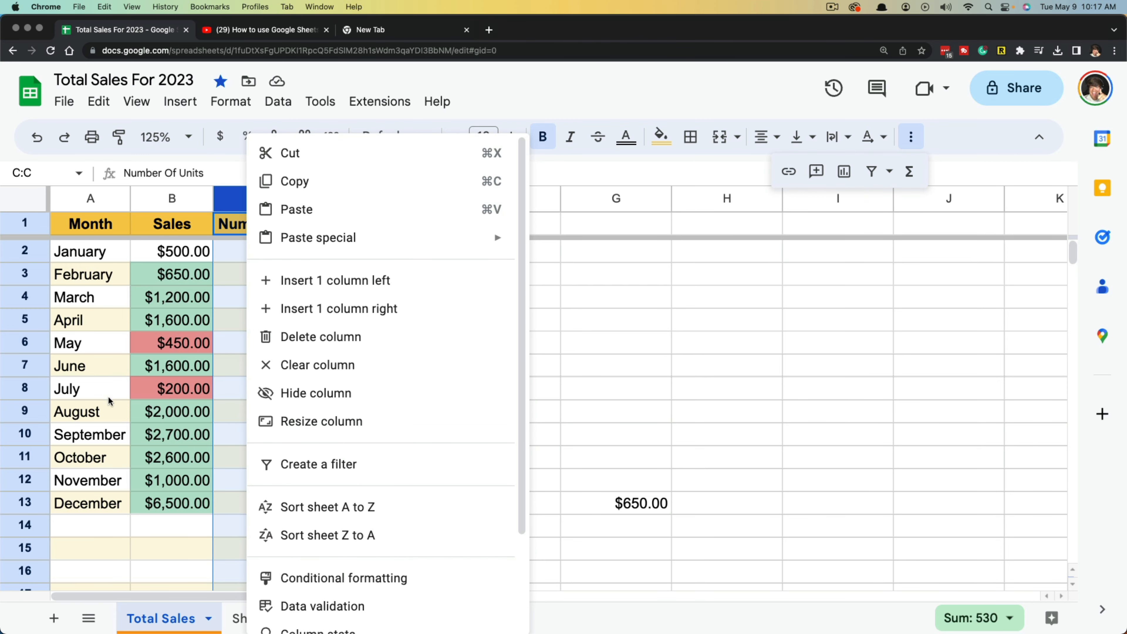
left_click(726, 338)
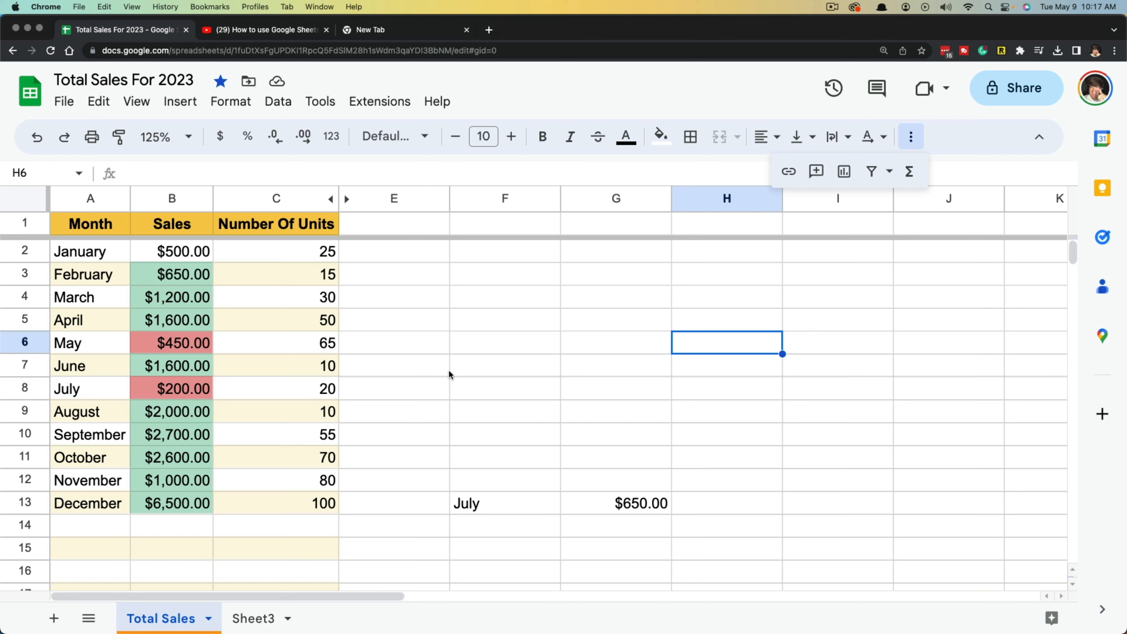
Step: Create a filter view over the monthly sales data in range A2:C13
left_click_drag(76, 251, 314, 501)
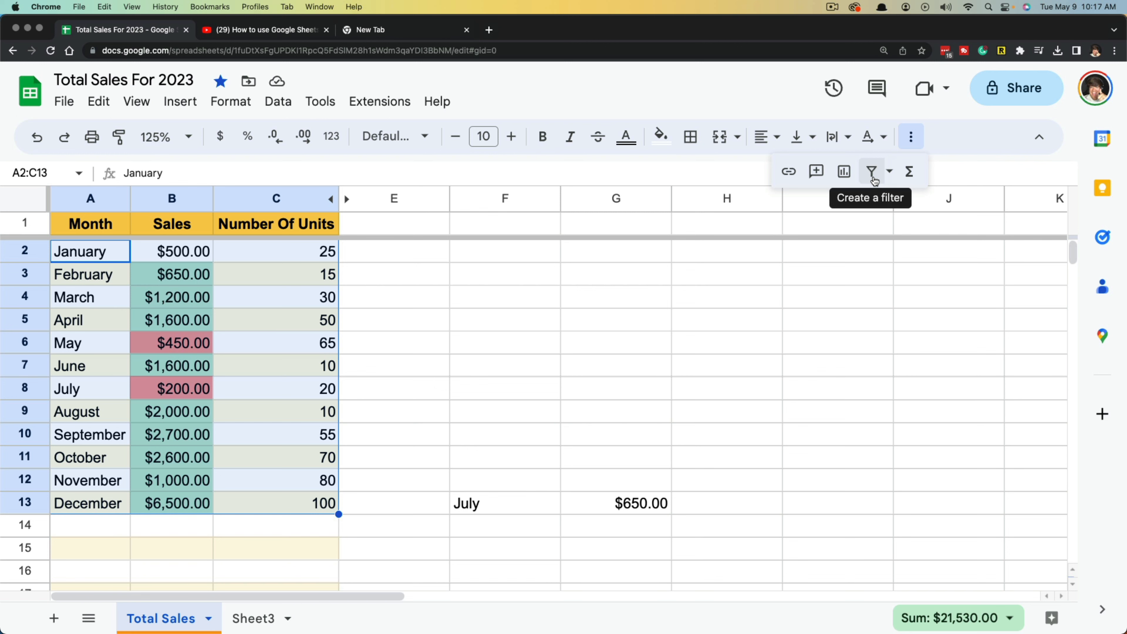
left_click(873, 177)
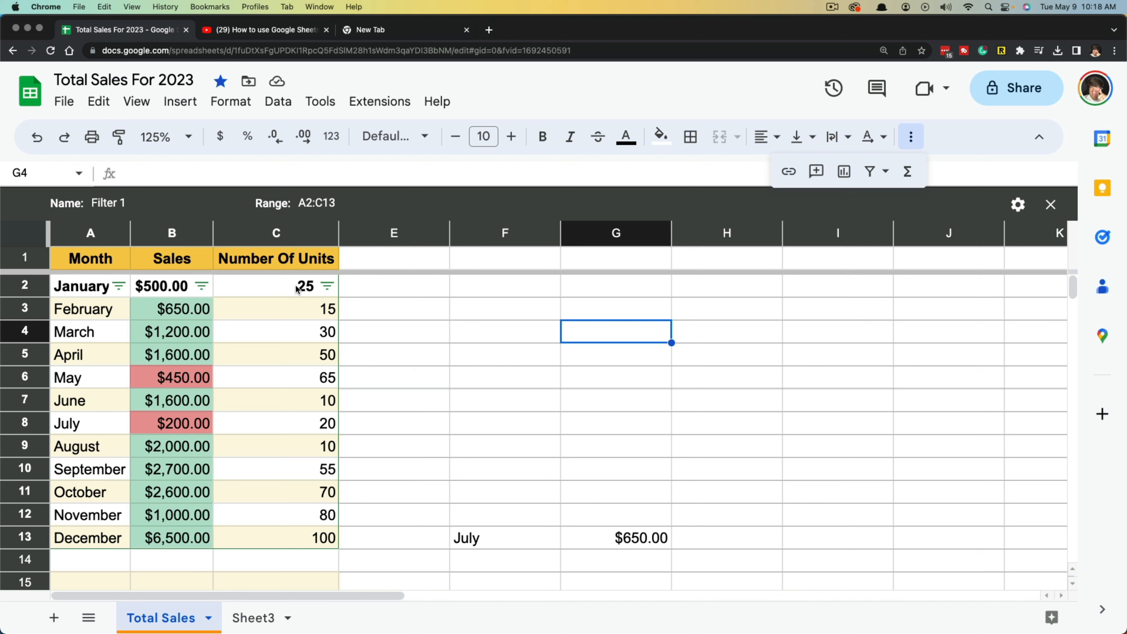
left_click(120, 287)
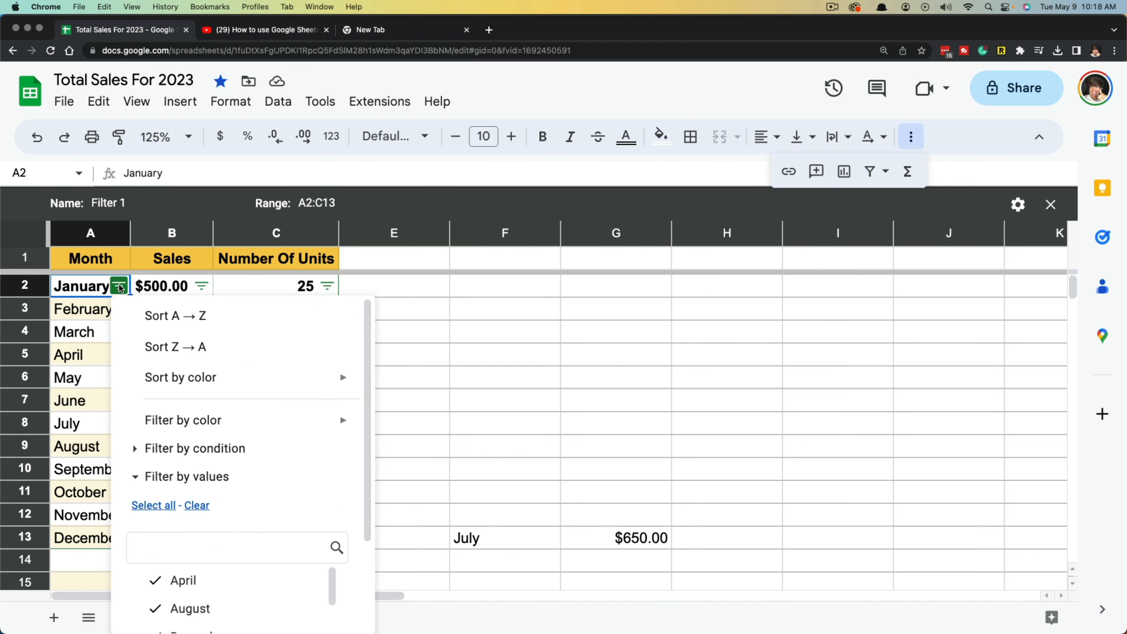
left_click(516, 313)
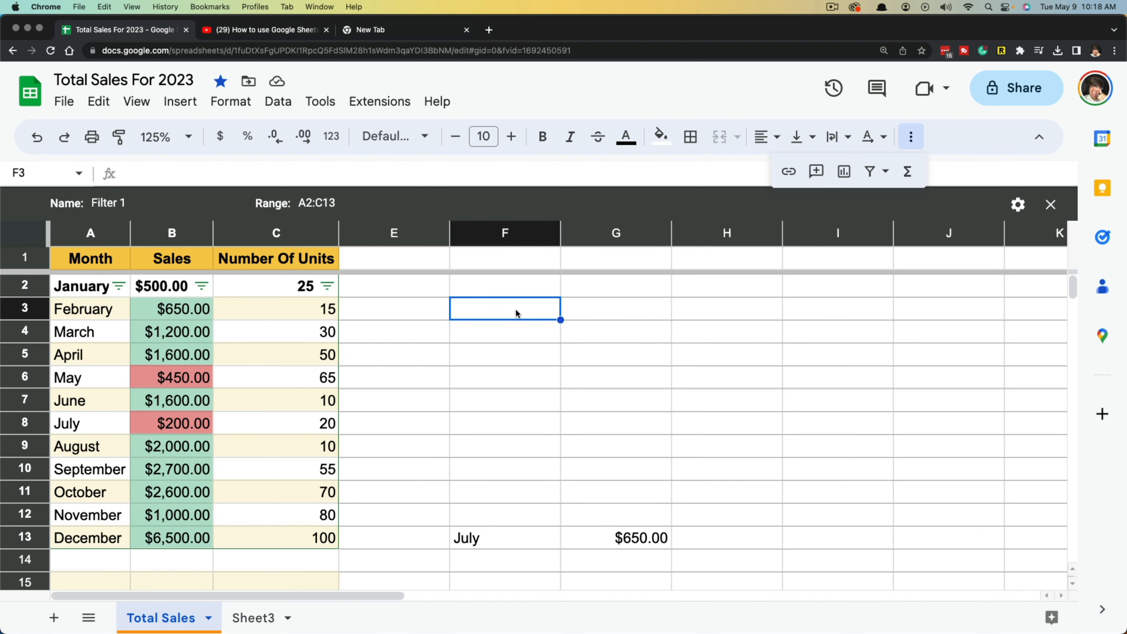
key("Right")
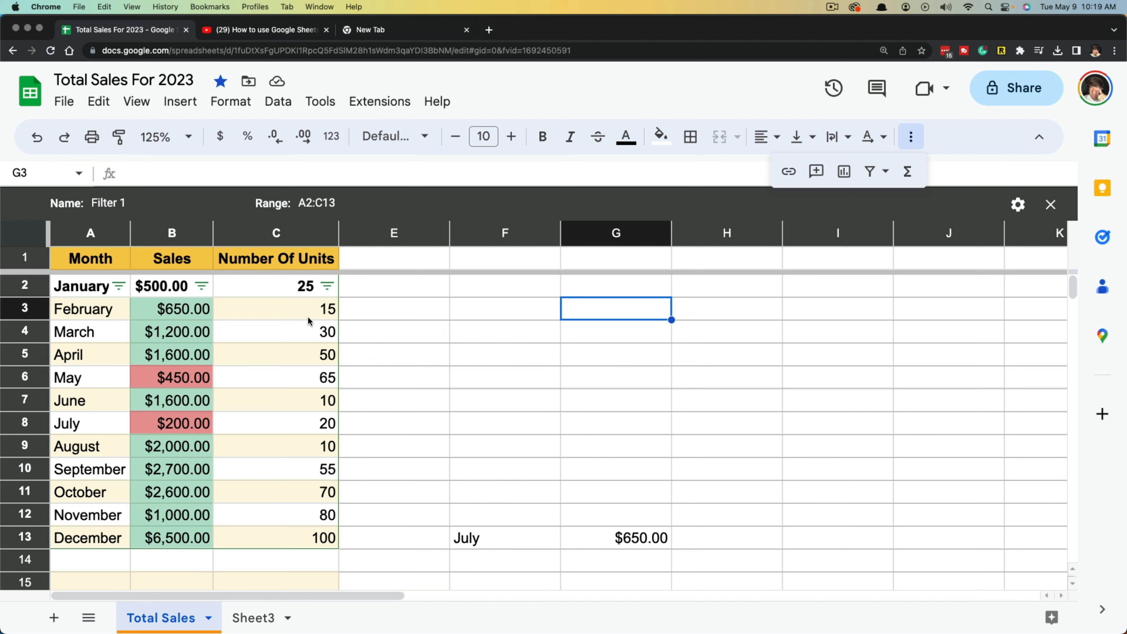
Step: Filter the Sales column by condition to show only values greater than 1500
left_click(202, 287)
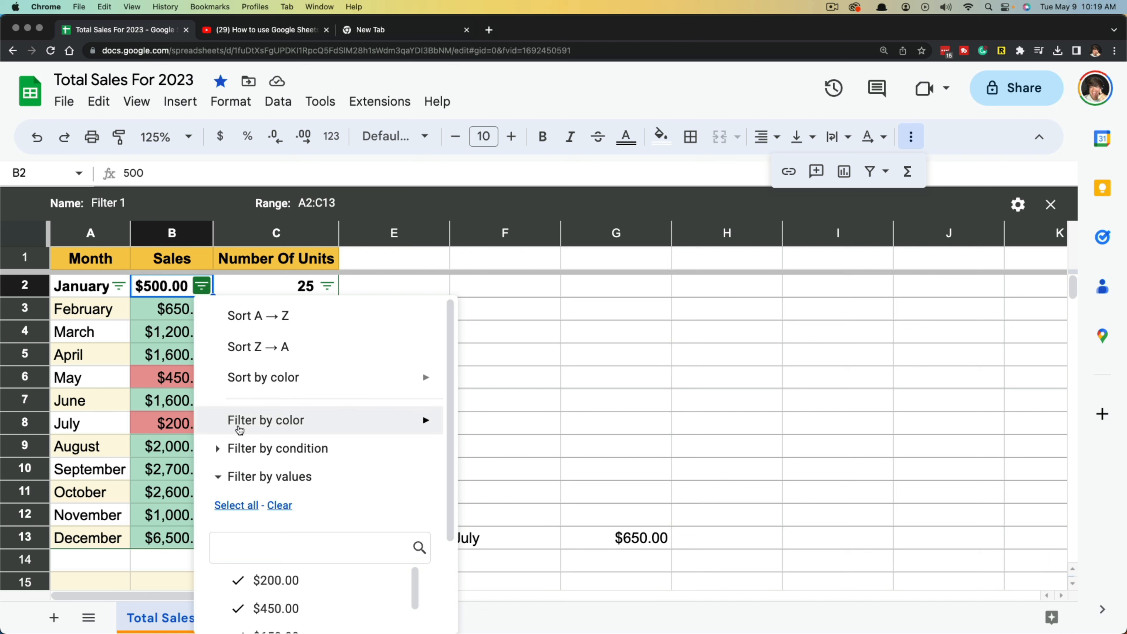
left_click(219, 449)
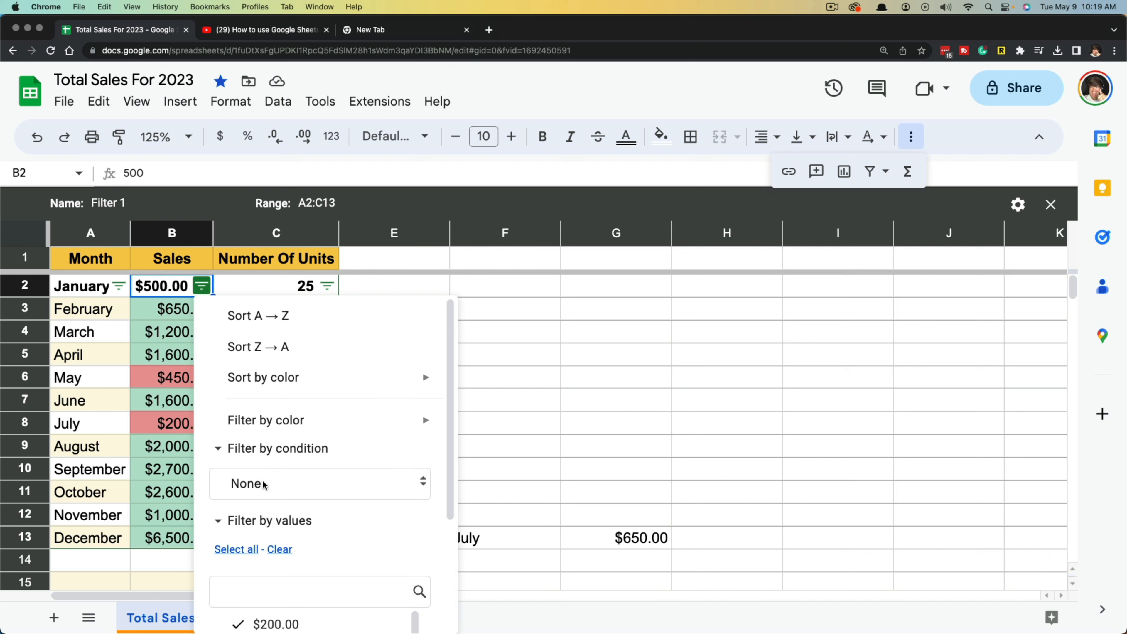
left_click(273, 479)
left_click(291, 433)
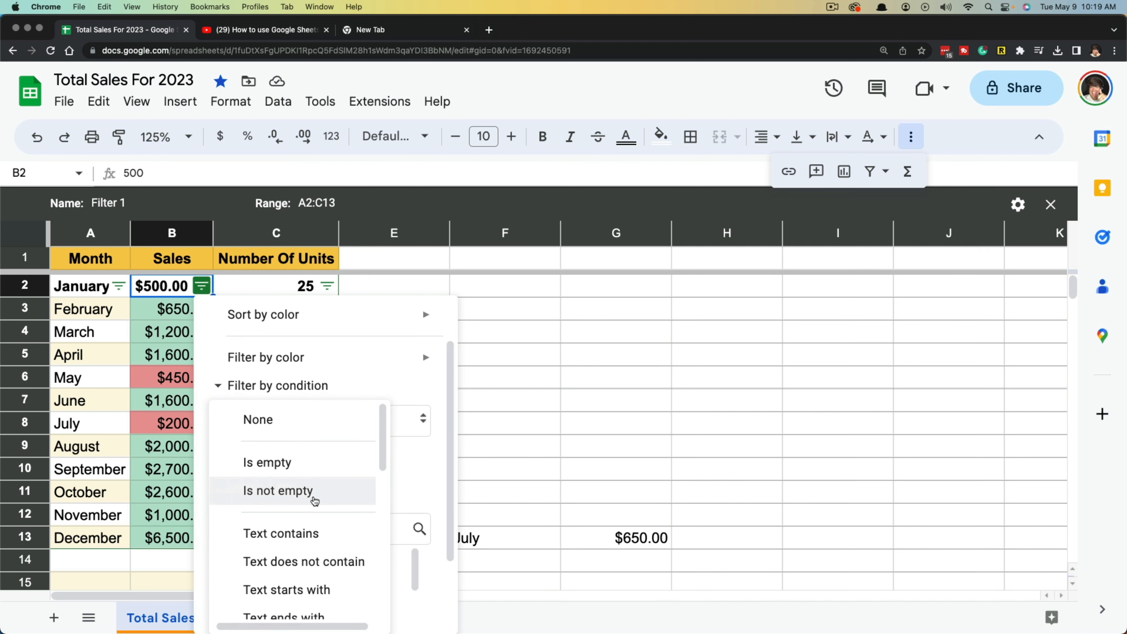
scroll(315, 500, "down", 2)
scroll(313, 499, "down", 5)
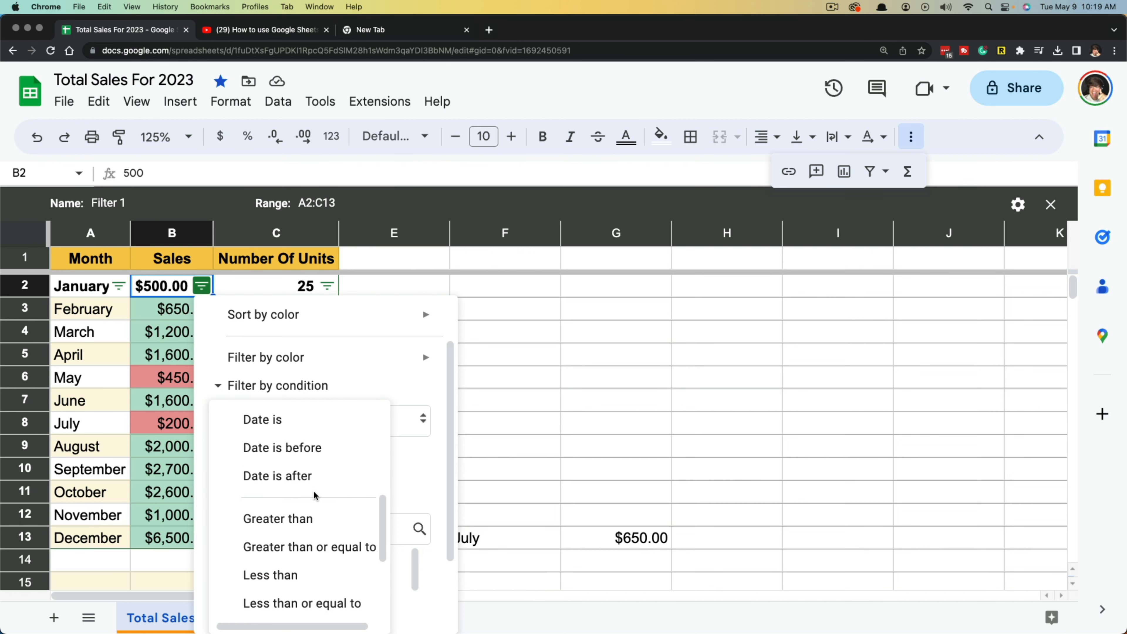
left_click(289, 505)
left_click(265, 464)
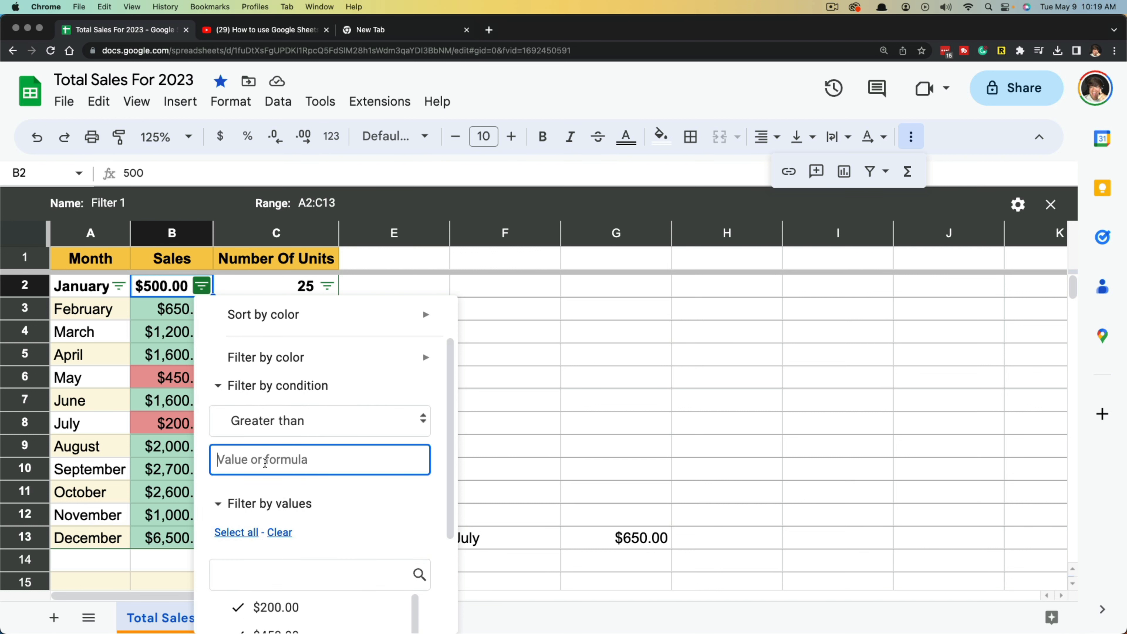
type("1500")
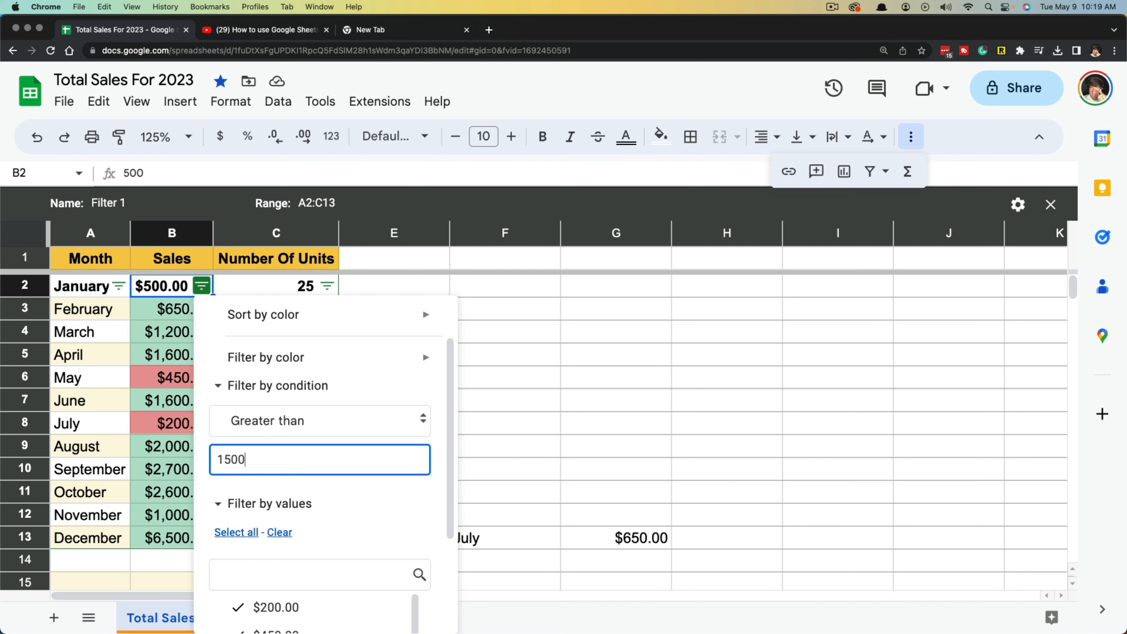
left_click(336, 512)
scroll(335, 513, "down", 3)
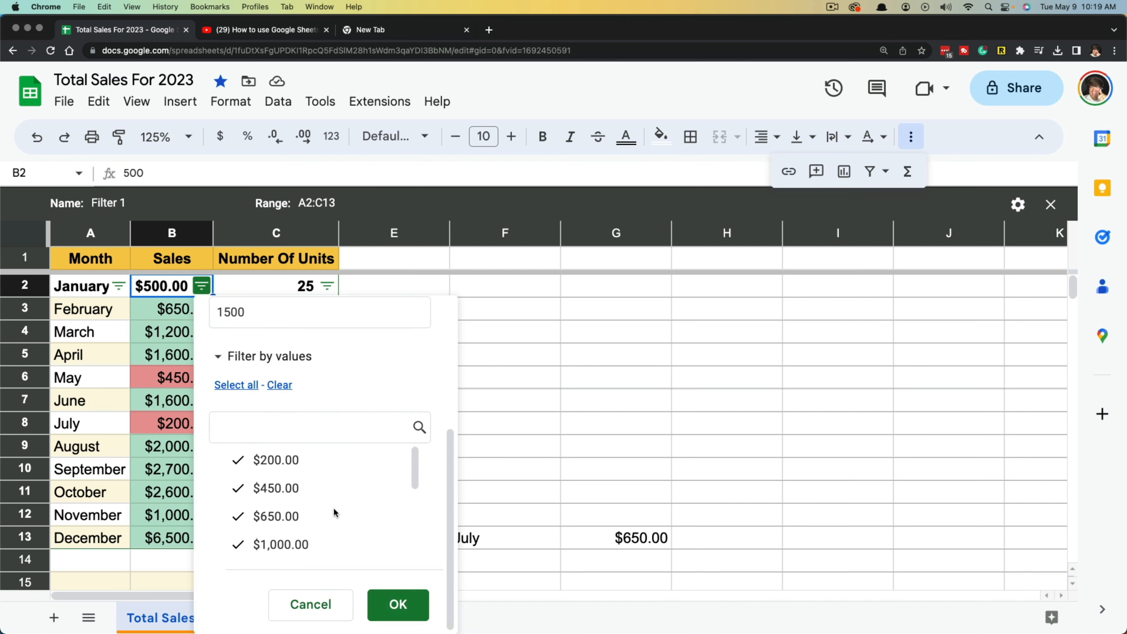
left_click(390, 605)
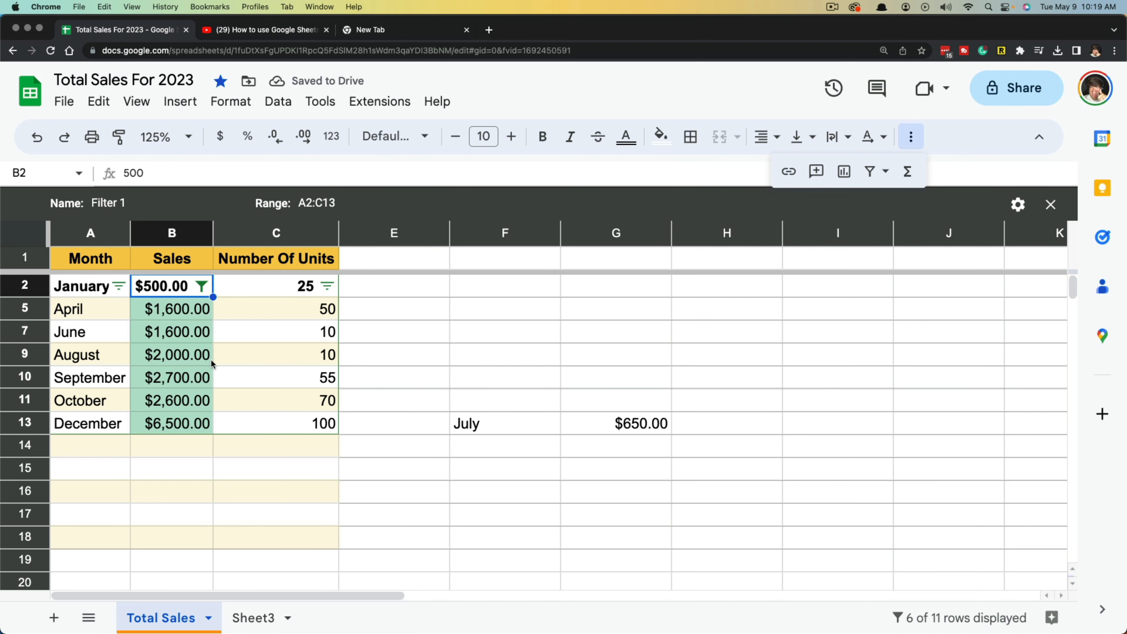
Step: Close the filter view and reopen the saved Filter 1 view
left_click(1051, 205)
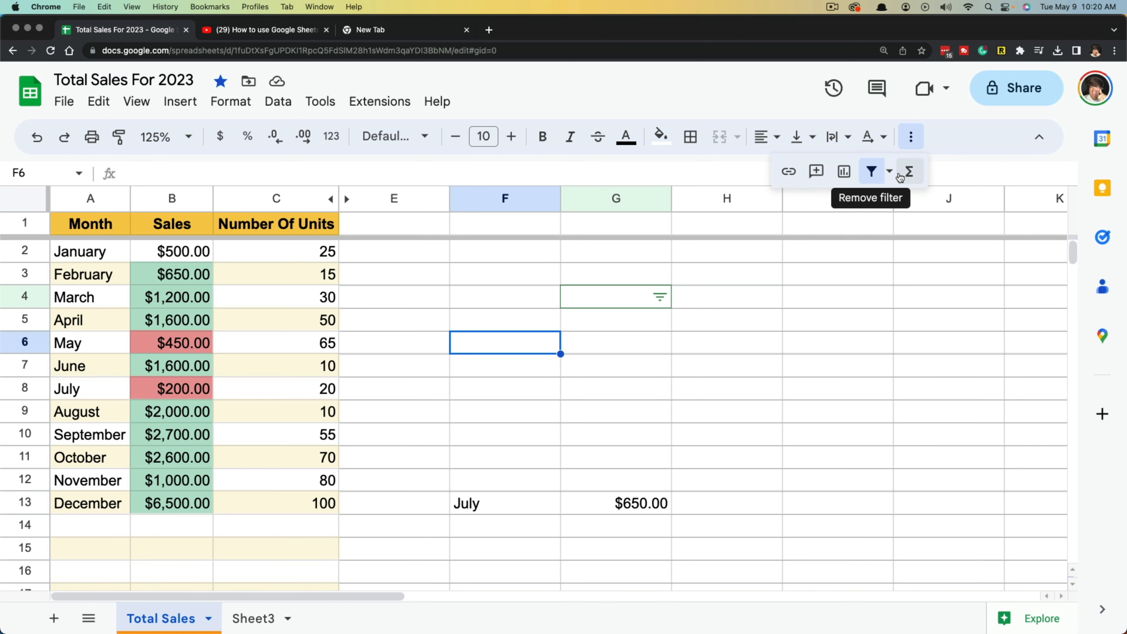
left_click(890, 173)
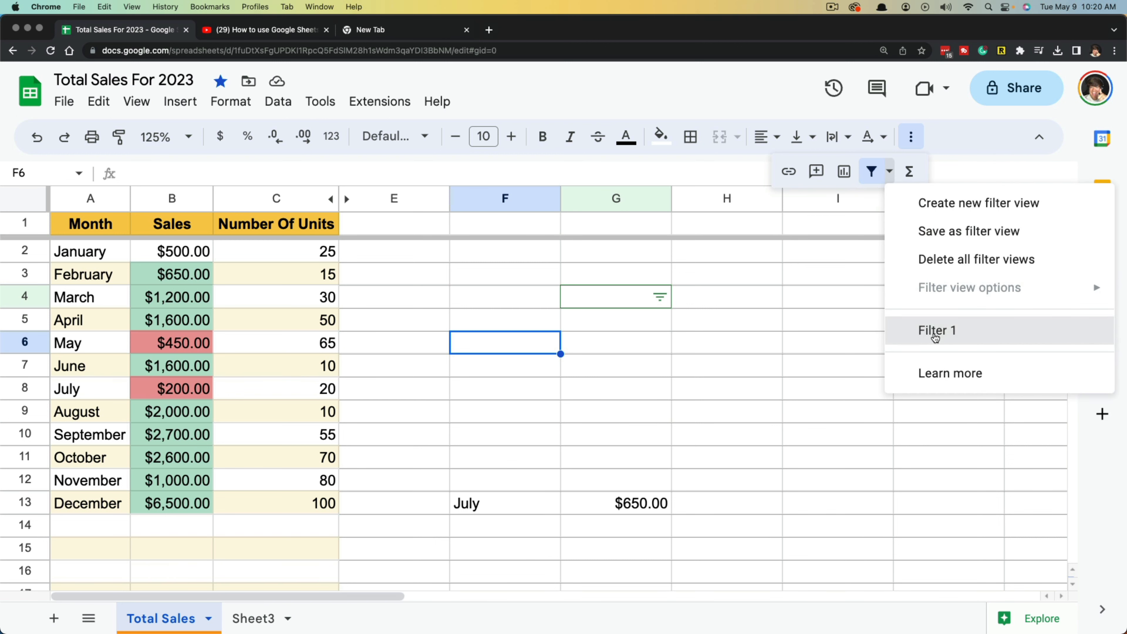
left_click(930, 330)
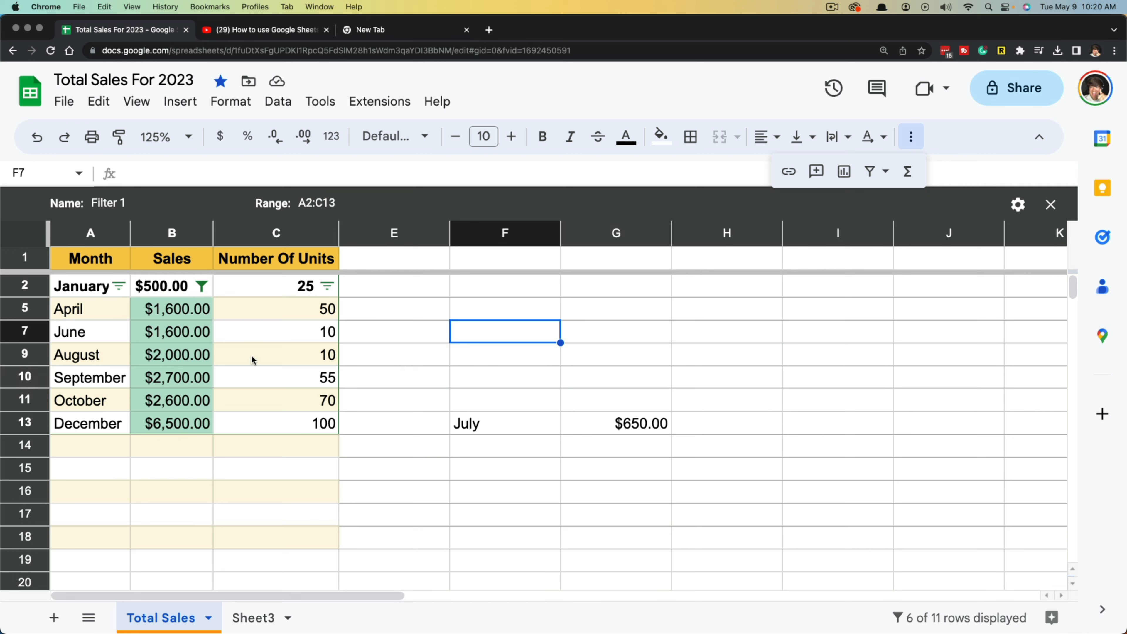
left_click(886, 174)
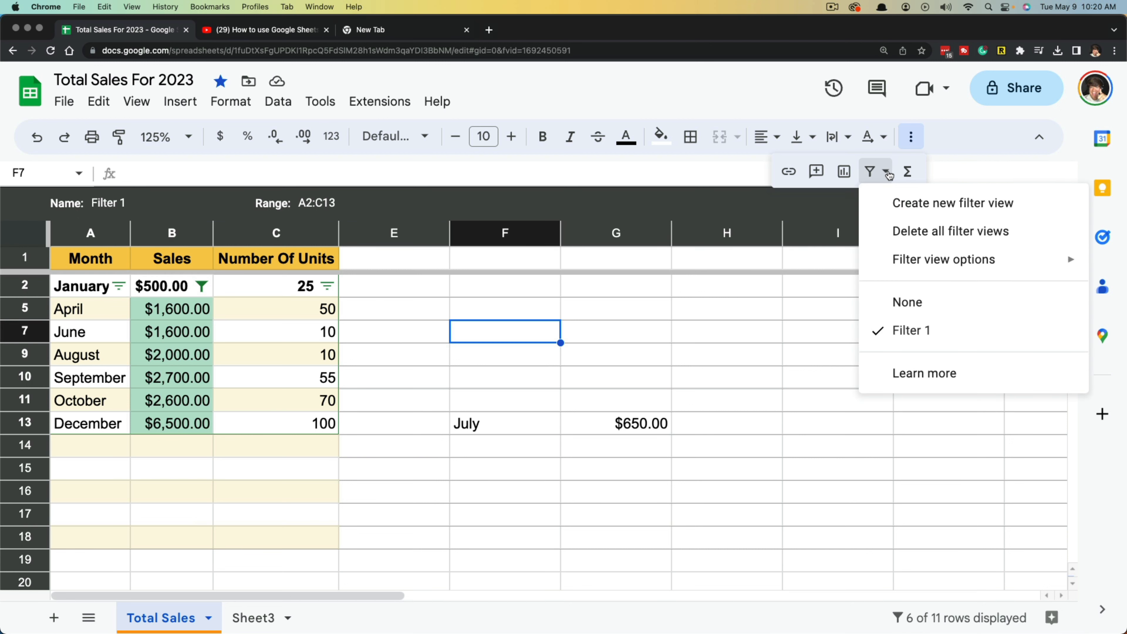
left_click(928, 333)
Step: Rename the open filter view to "1500 and above"
left_click(1018, 205)
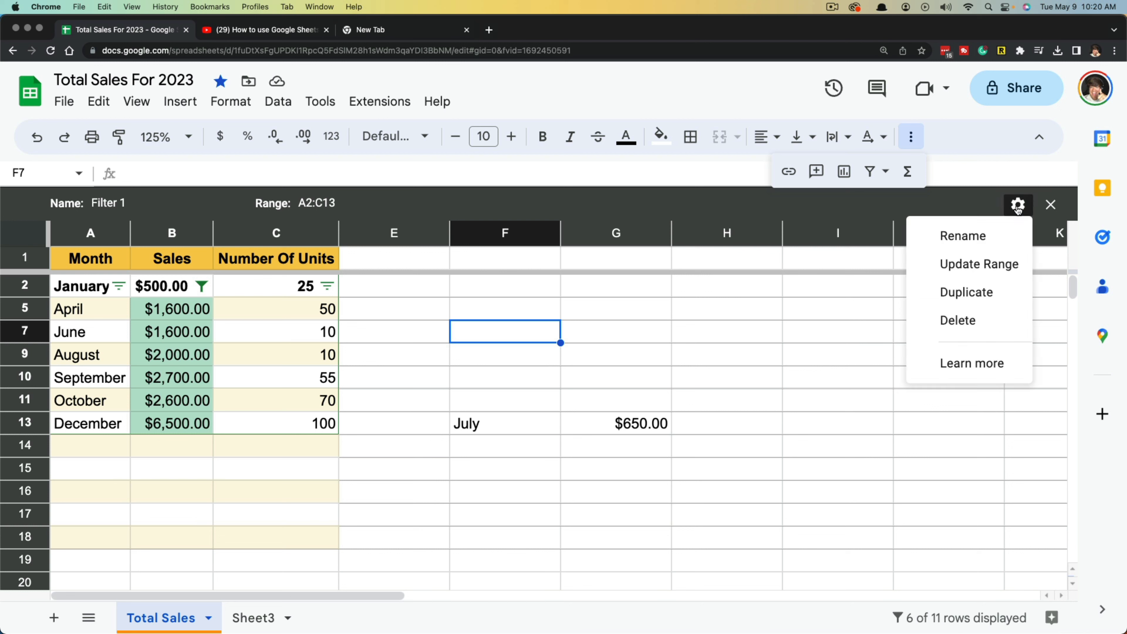
left_click(963, 236)
type("1500 and above")
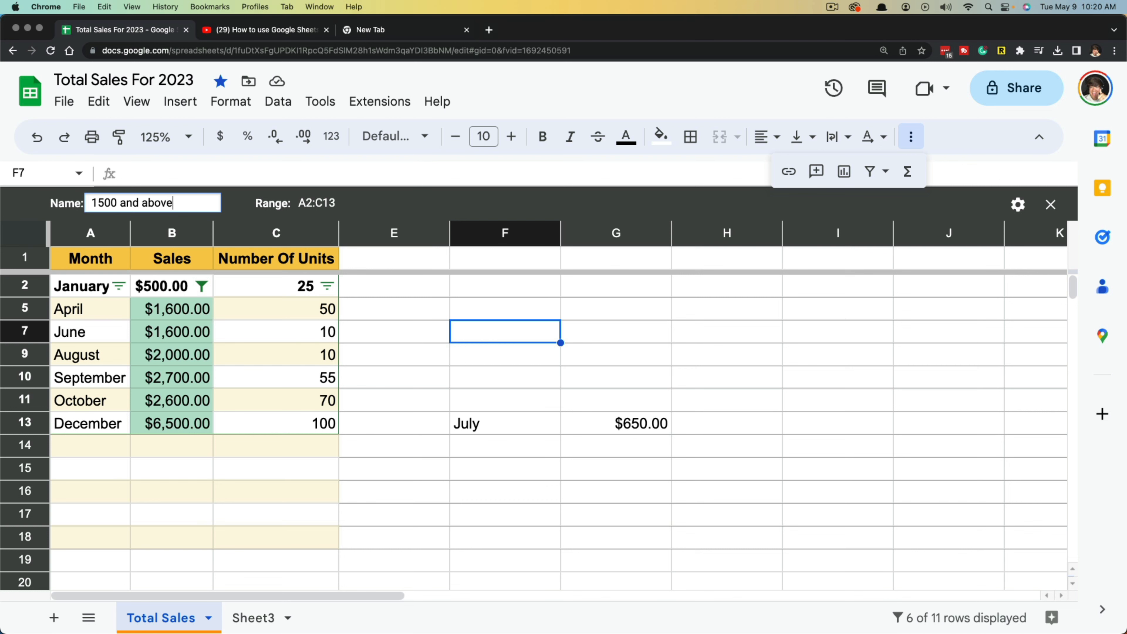
key("Return")
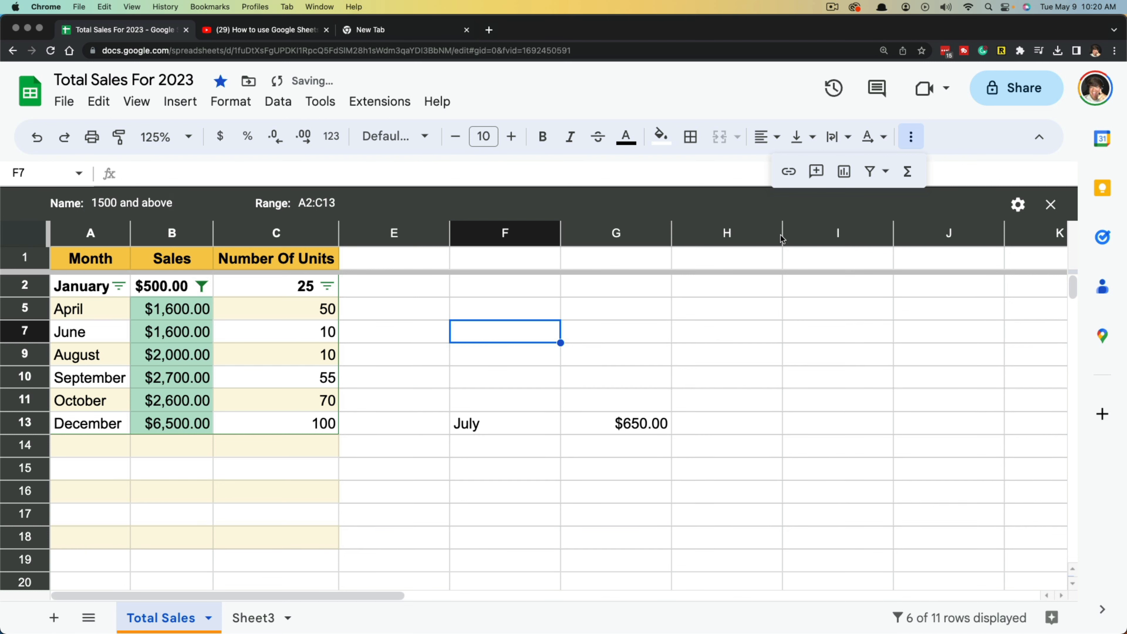
Step: Close the filter view, reapply the saved "1500 and above" view, and exit it again
left_click(1051, 205)
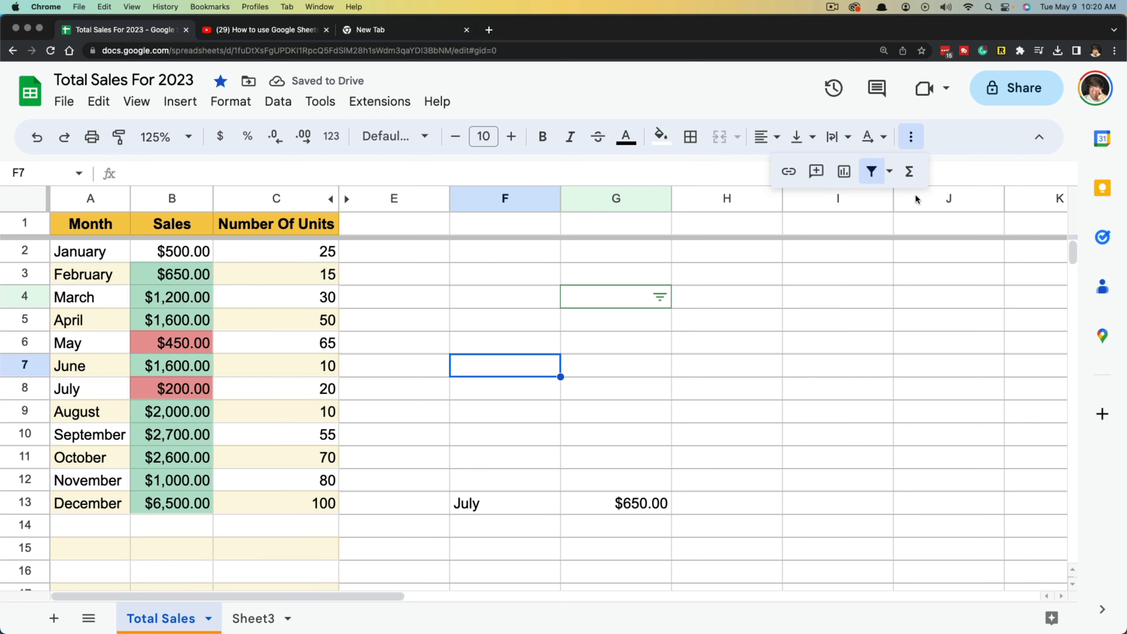
left_click(890, 173)
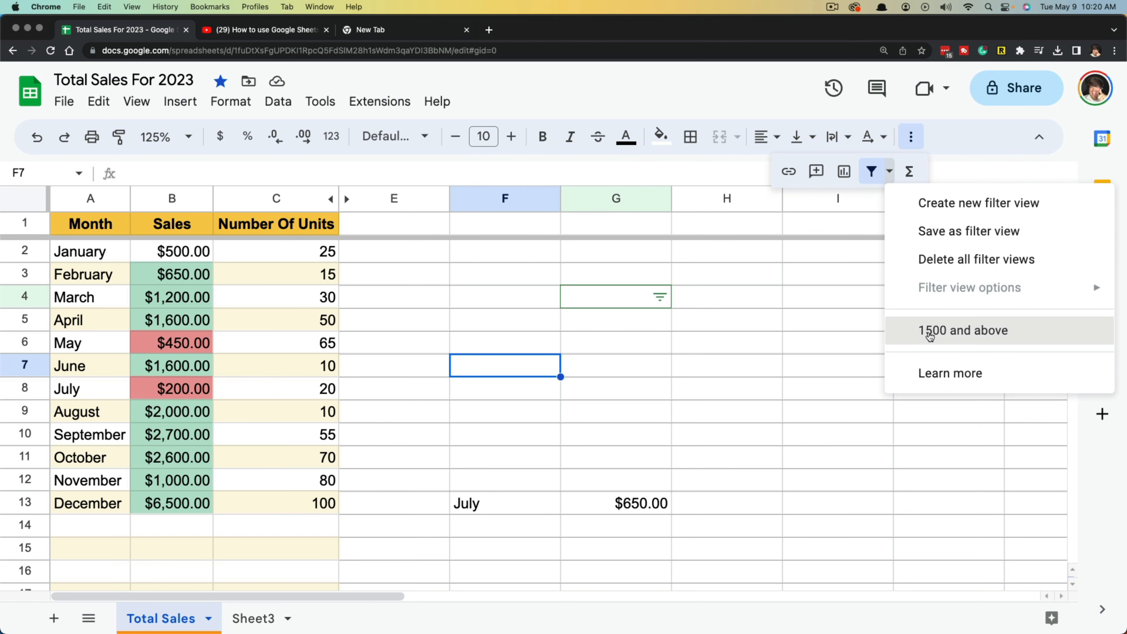
left_click(928, 330)
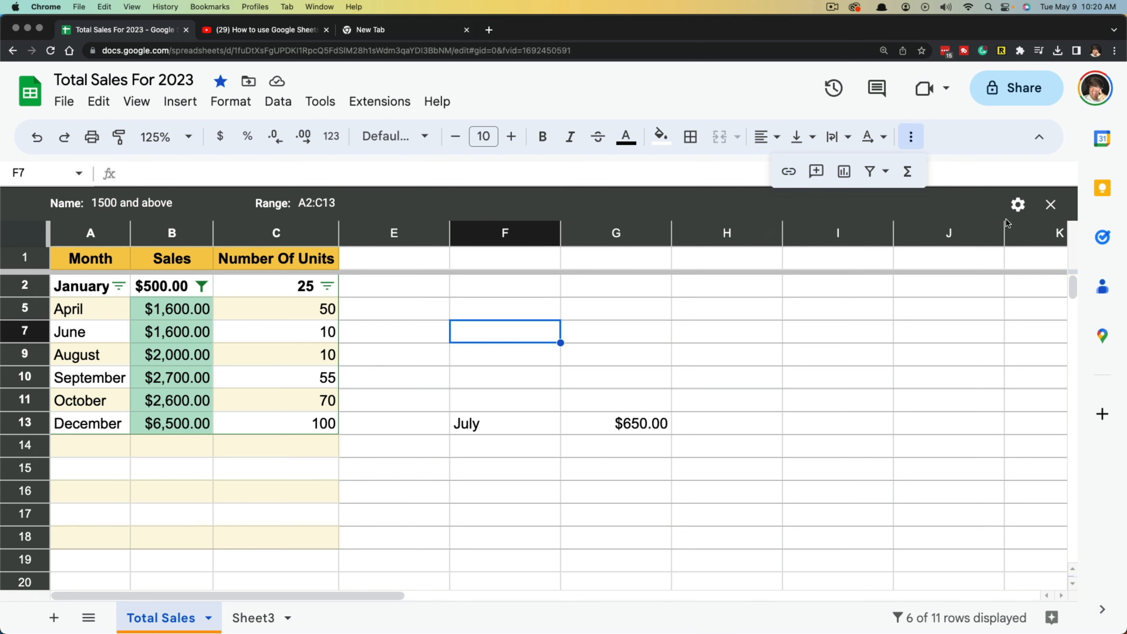
left_click(1050, 204)
Step: Remove the stray filter from cell G4 and clear the value in cell G13
key("Up")
key("Up")
key("Right")
key("Right")
left_click(595, 306)
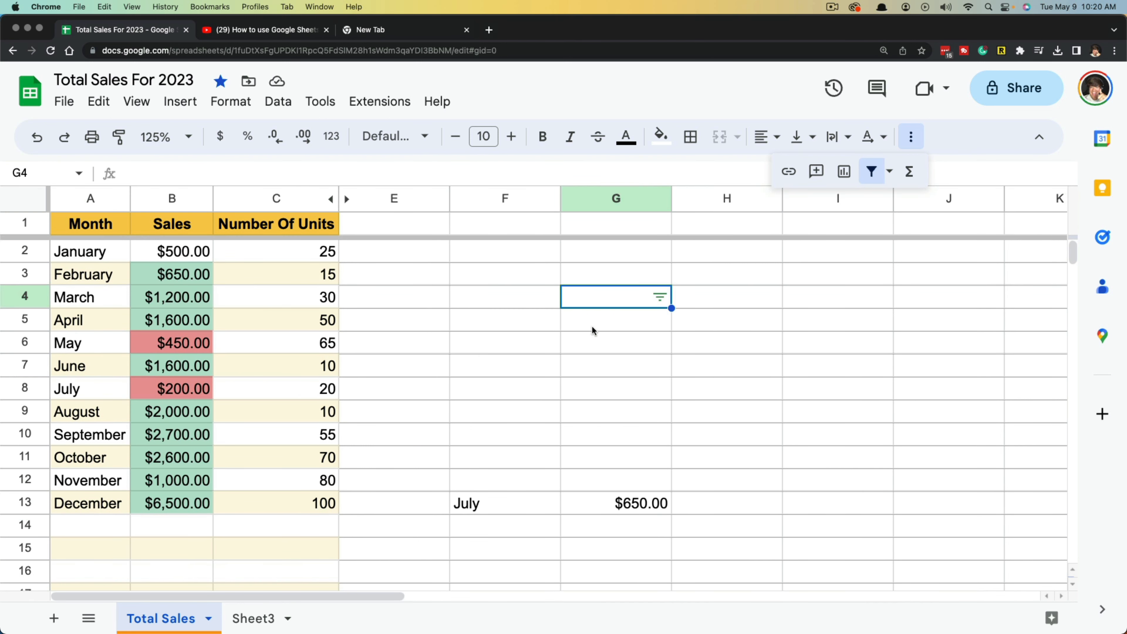
key("Delete")
left_click(631, 417)
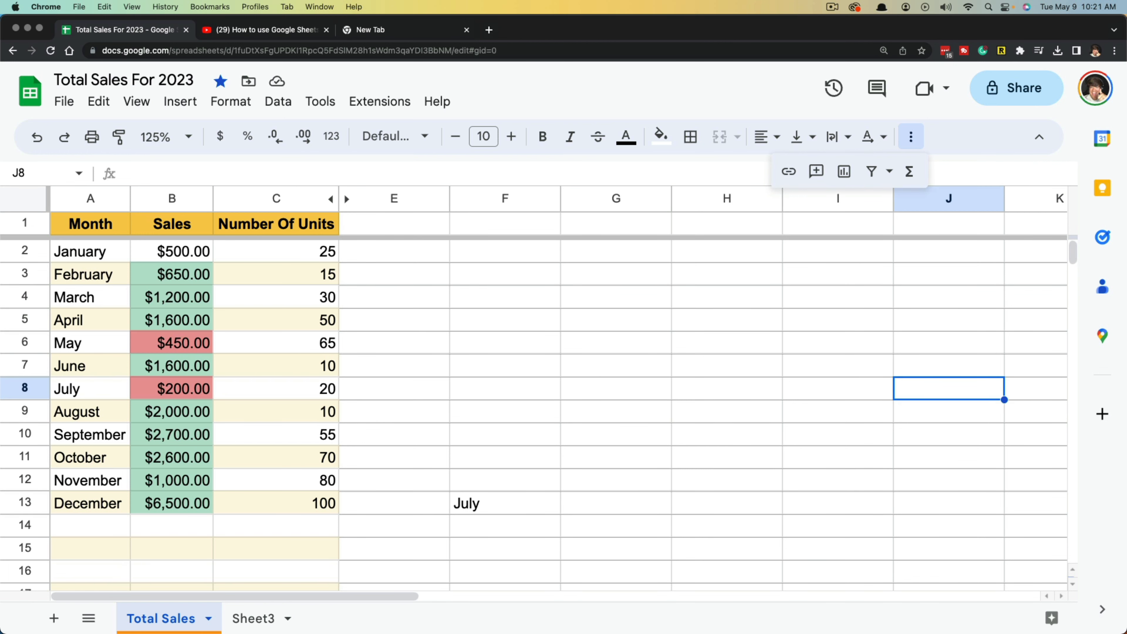
Step: Insert a chart from the monthly data in A2:C13, shrink it, and place it beside the table in columns E to H
left_click(695, 359)
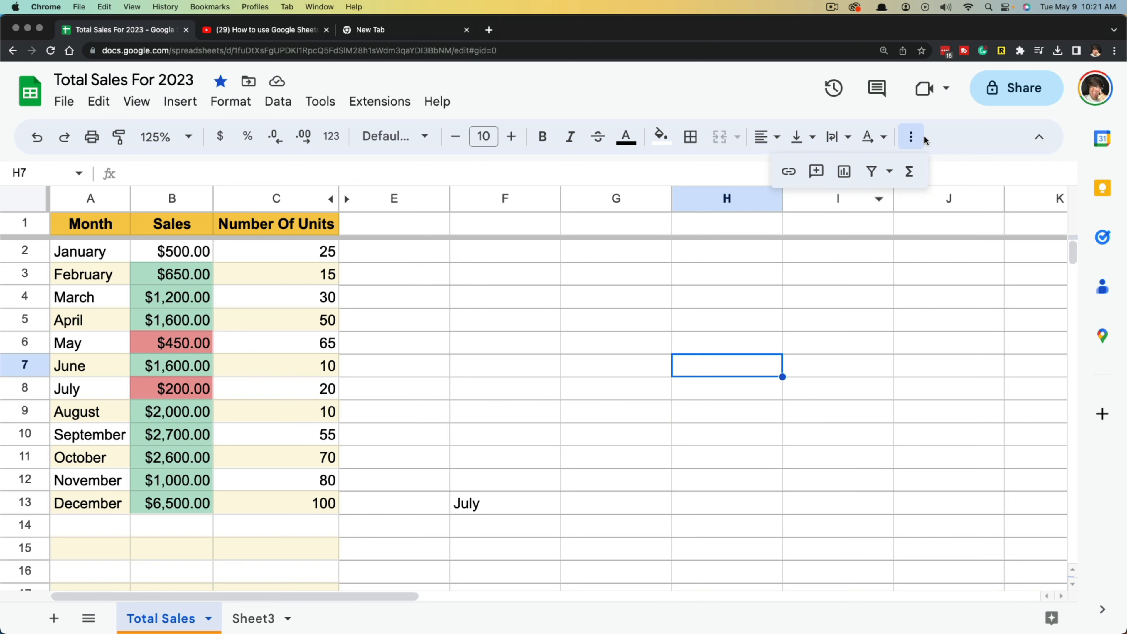
left_click(911, 137)
left_click_drag(79, 259, 299, 504)
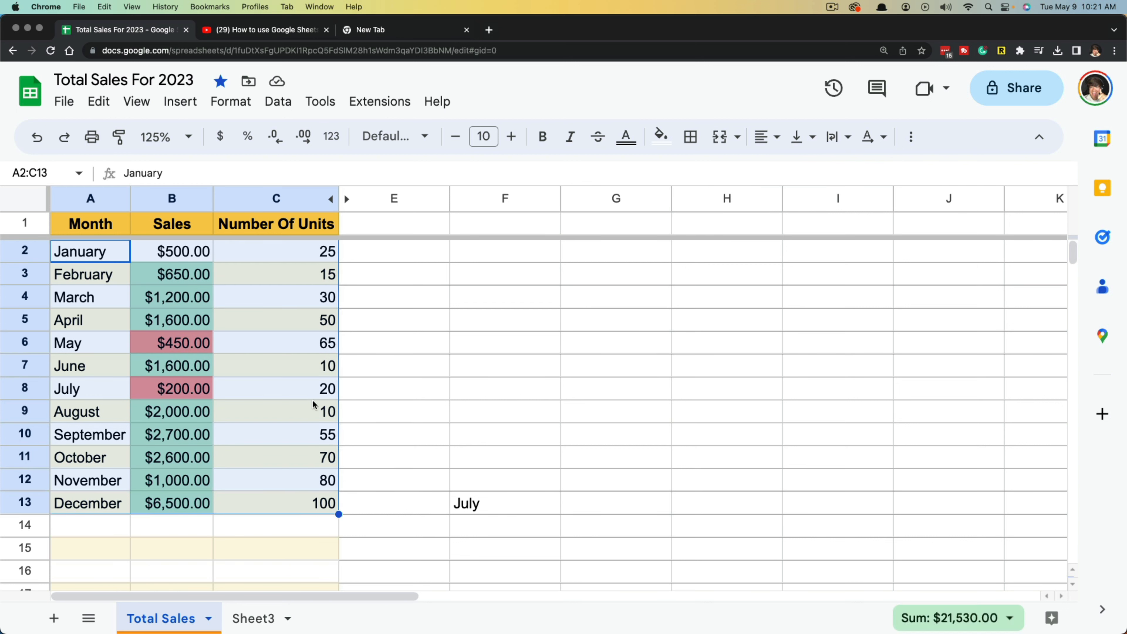
left_click(181, 101)
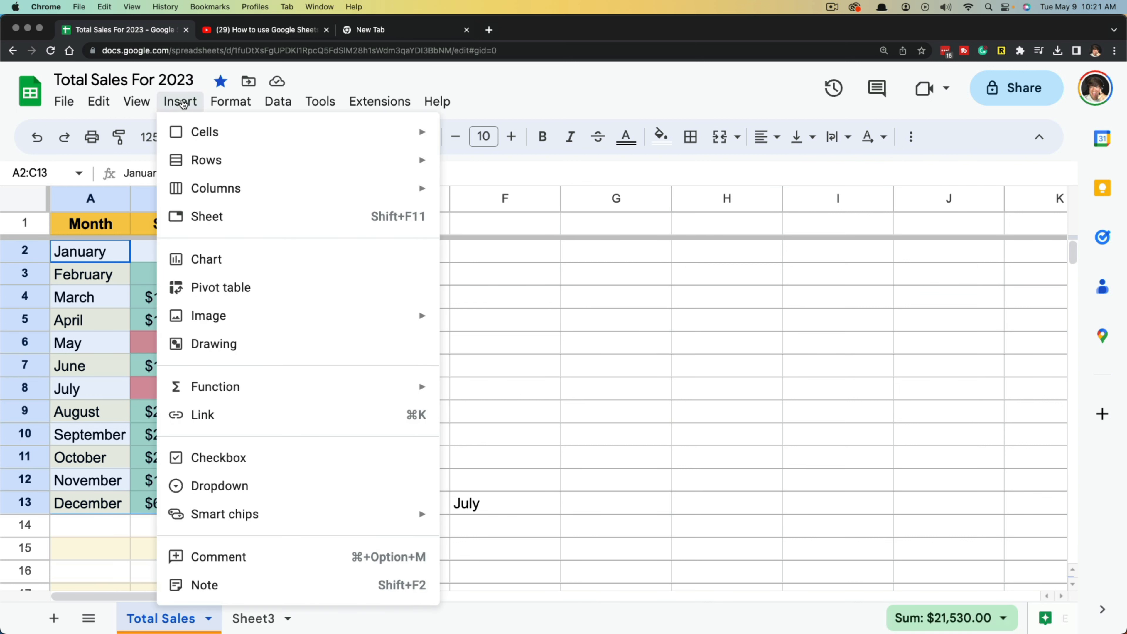
left_click(227, 259)
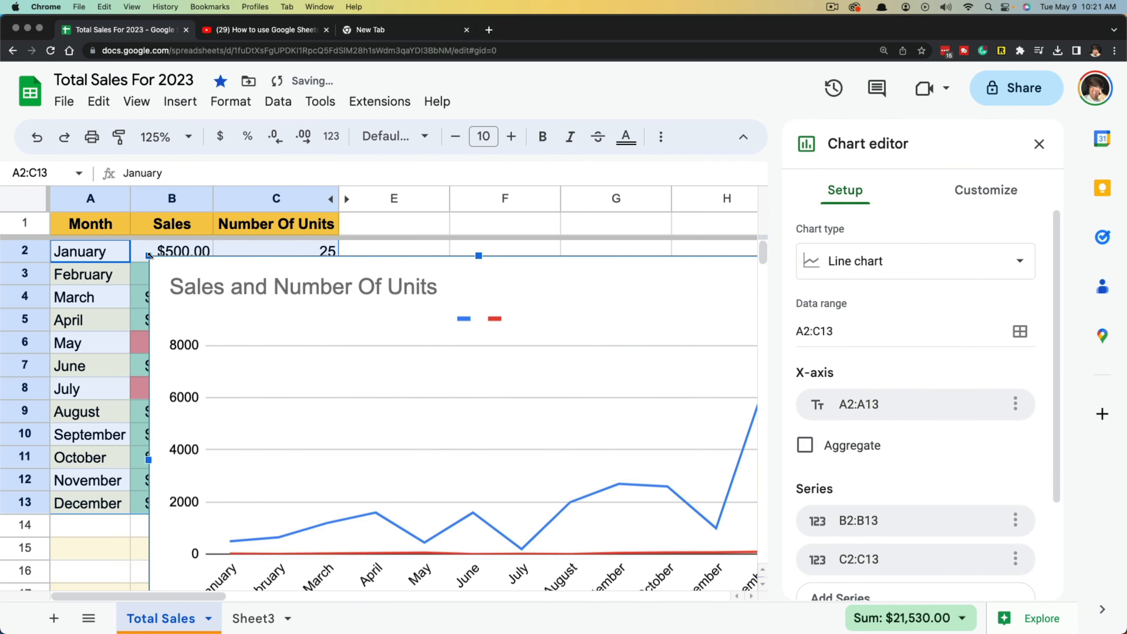
left_click_drag(148, 256, 326, 273)
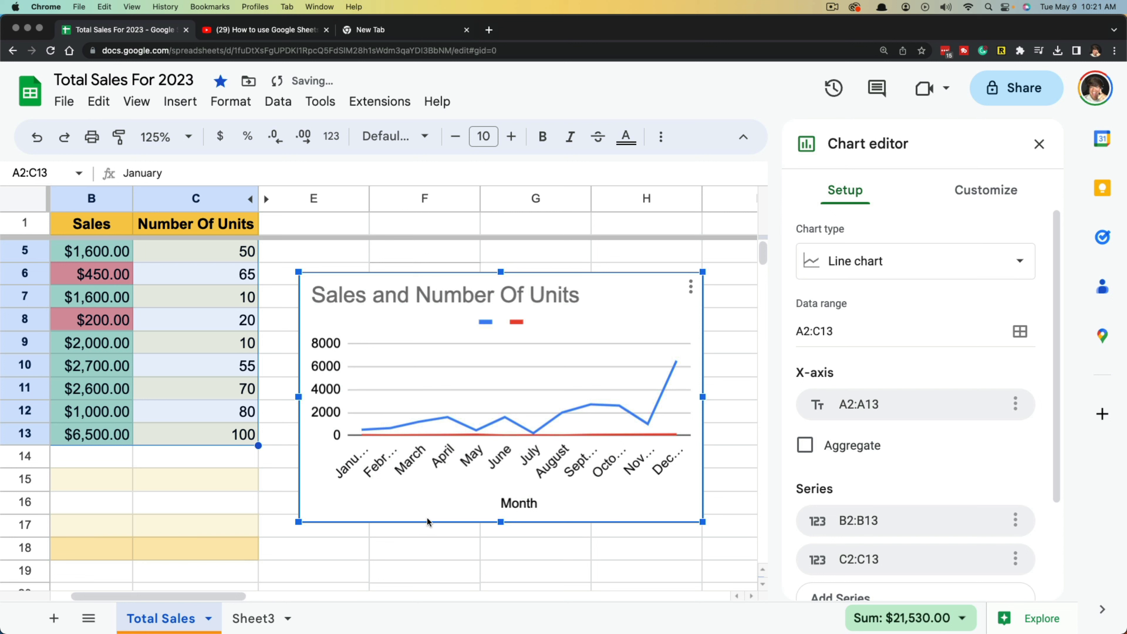
left_click_drag(176, 598, 195, 600)
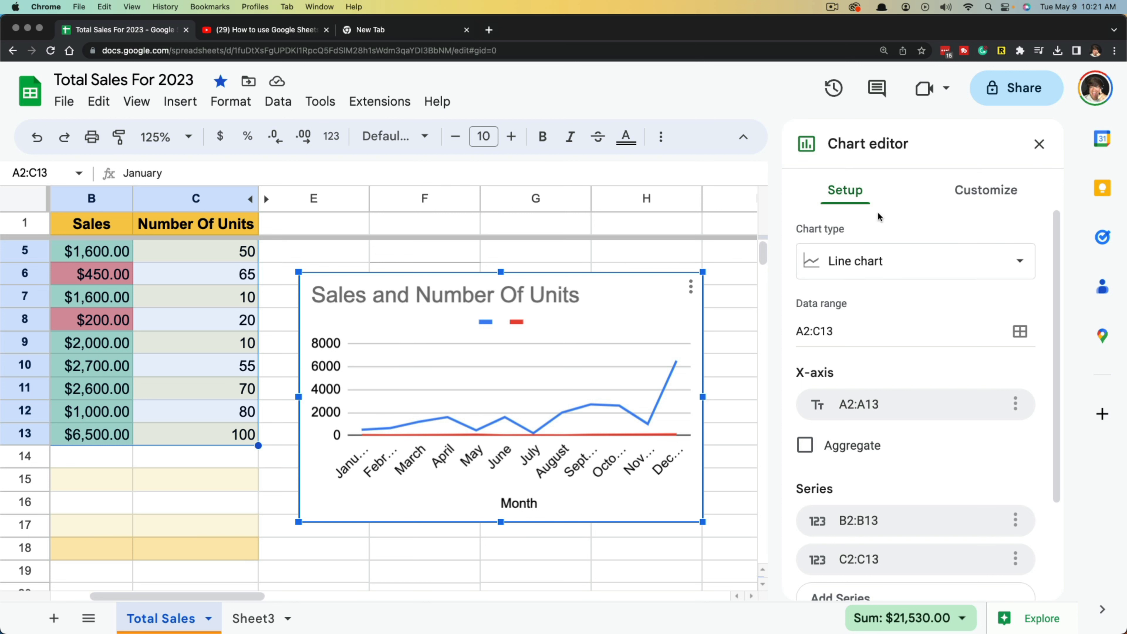
Step: Try the bar and pie chart types on the new chart, and return it to the suggested line chart
left_click(848, 261)
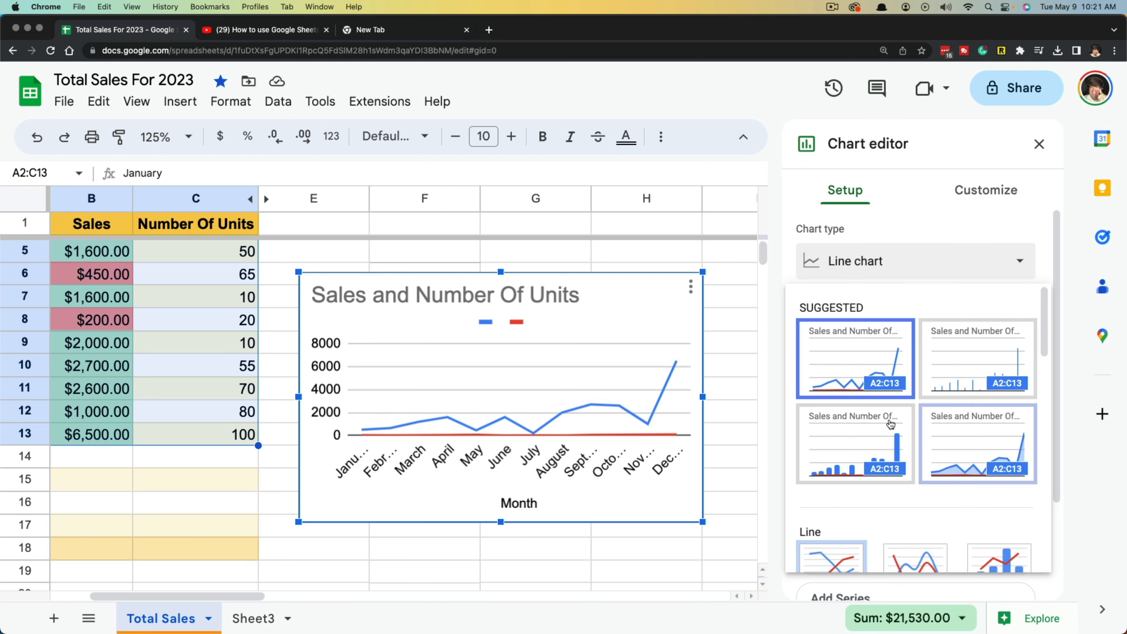
scroll(891, 424, "down", 10)
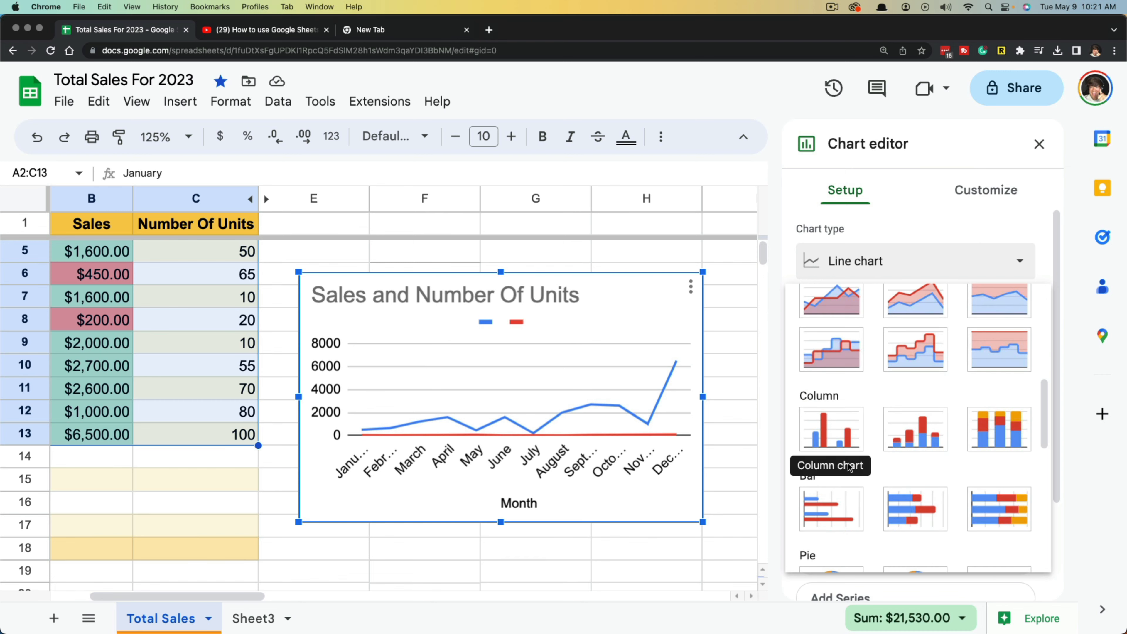
left_click(845, 515)
left_click(888, 266)
scroll(901, 444, "down", 10)
left_click(834, 287)
left_click(887, 275)
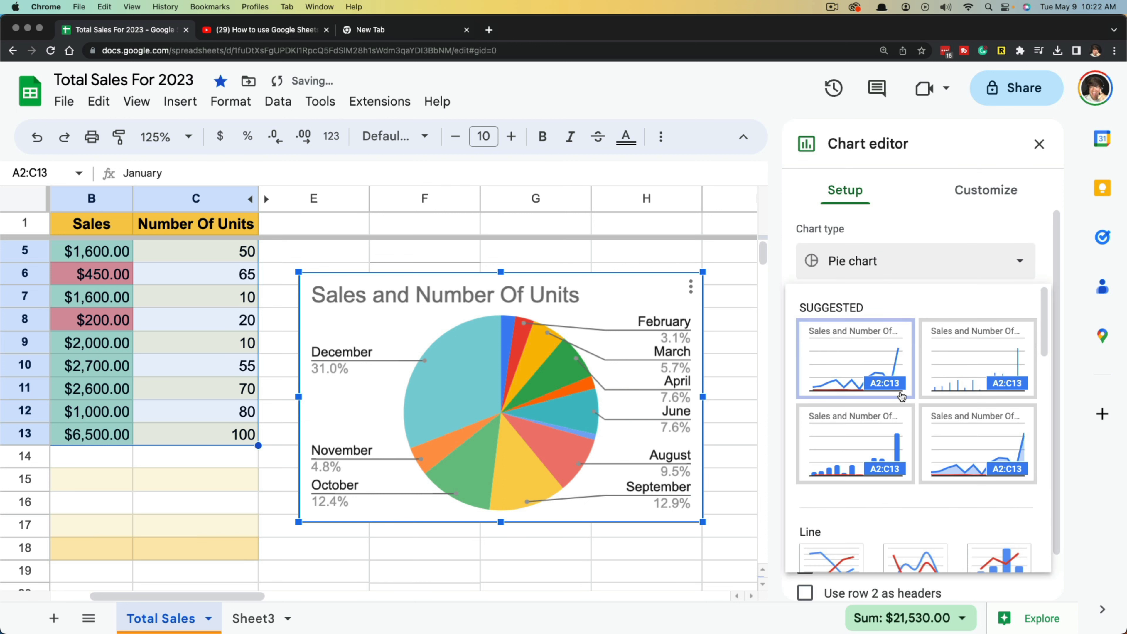
left_click(858, 353)
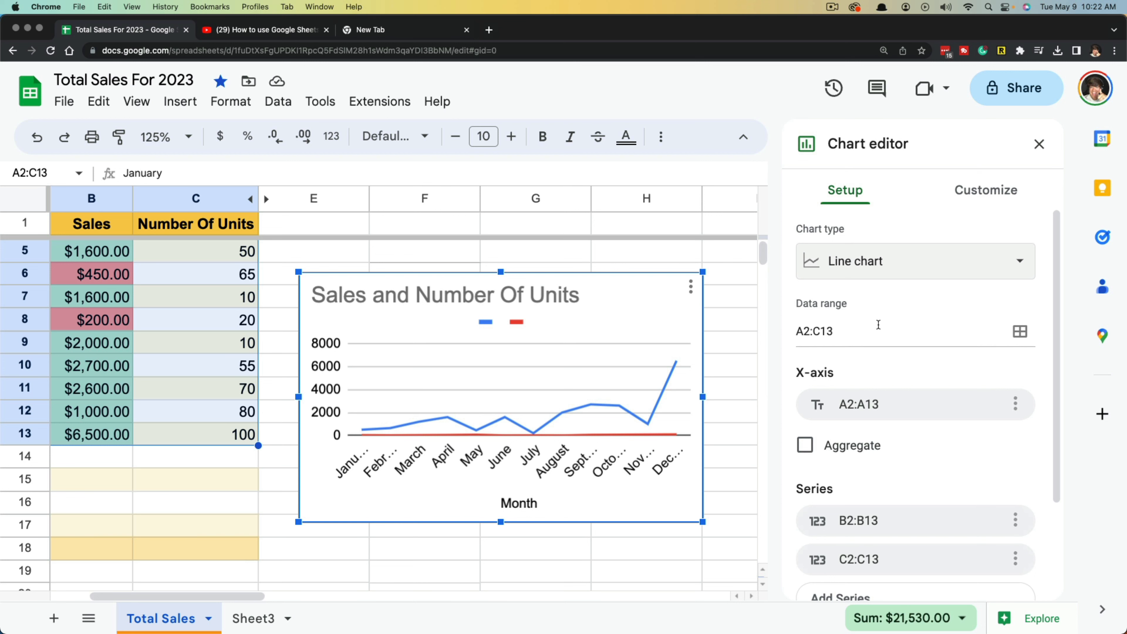
Step: Try A1:D13 and B5:C13 as the chart's data range, and cancel the range selection
scroll(879, 325, "down", 1)
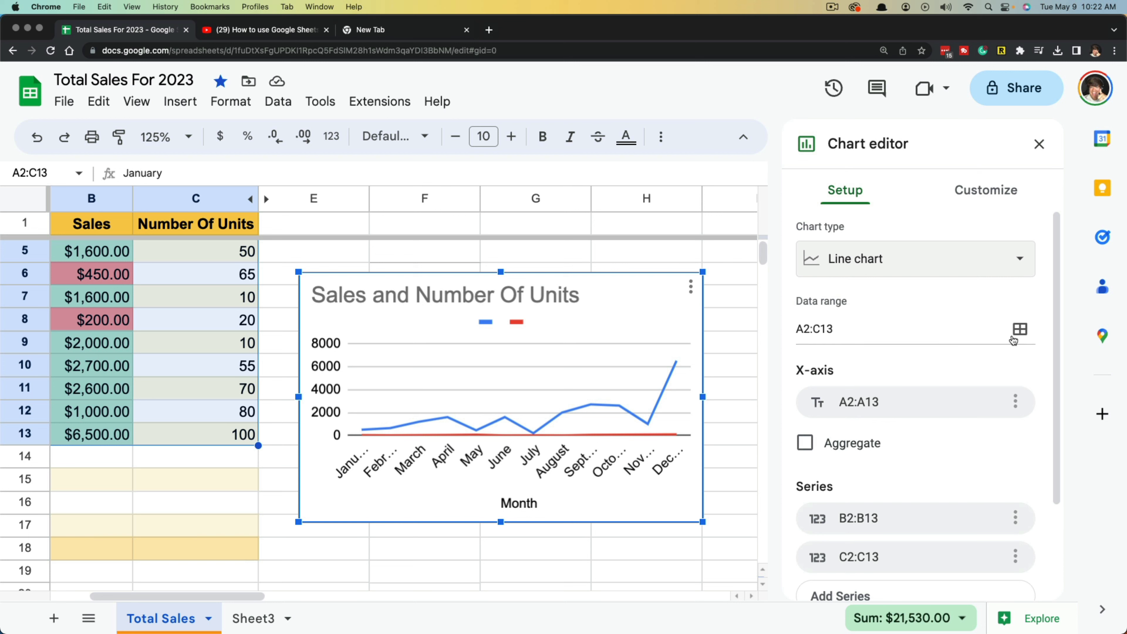
left_click(1020, 329)
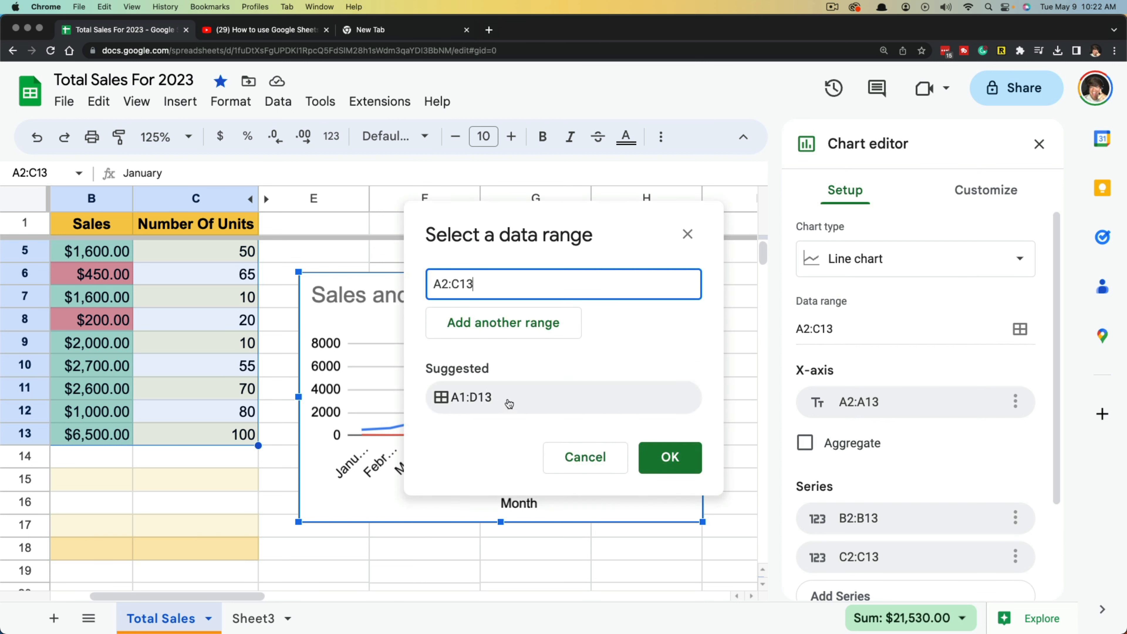
left_click(493, 405)
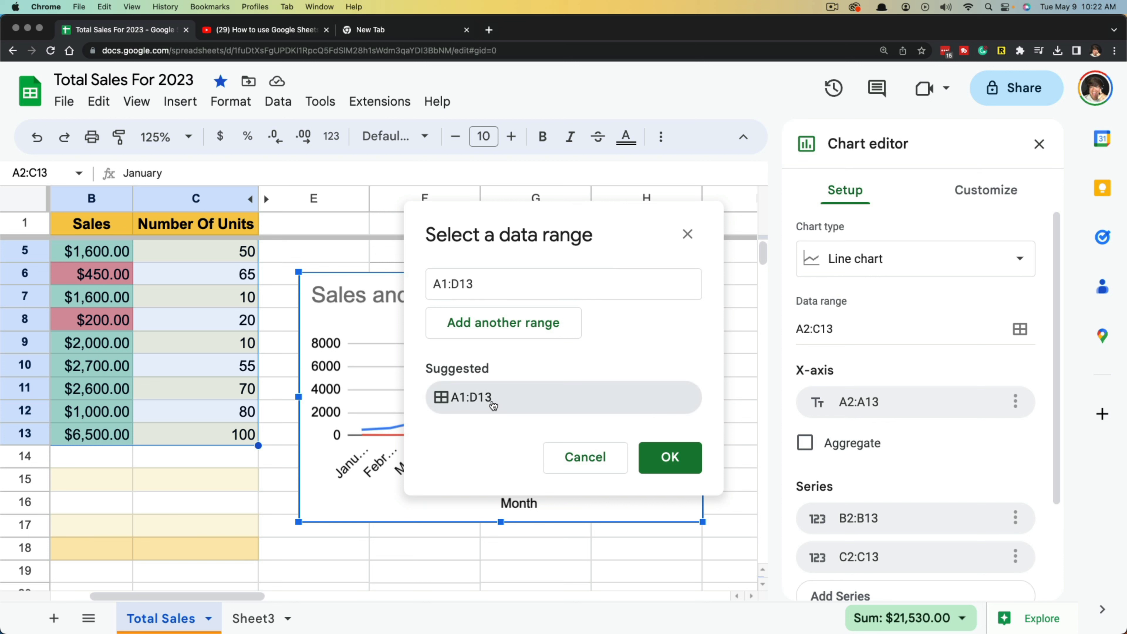
left_click_drag(99, 252, 200, 435)
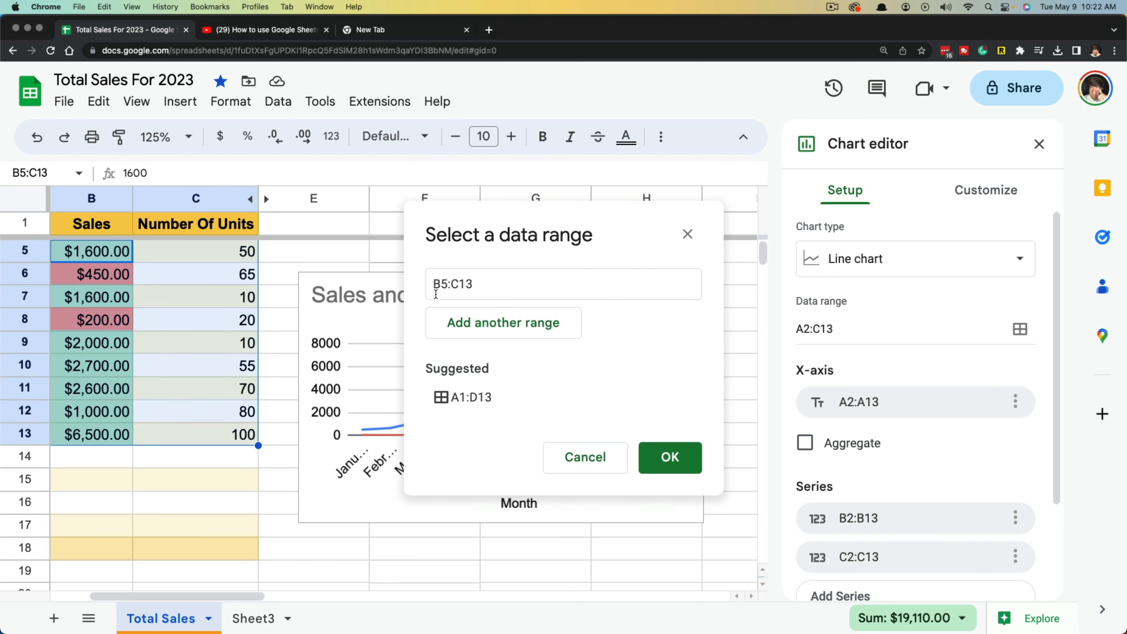
left_click(572, 455)
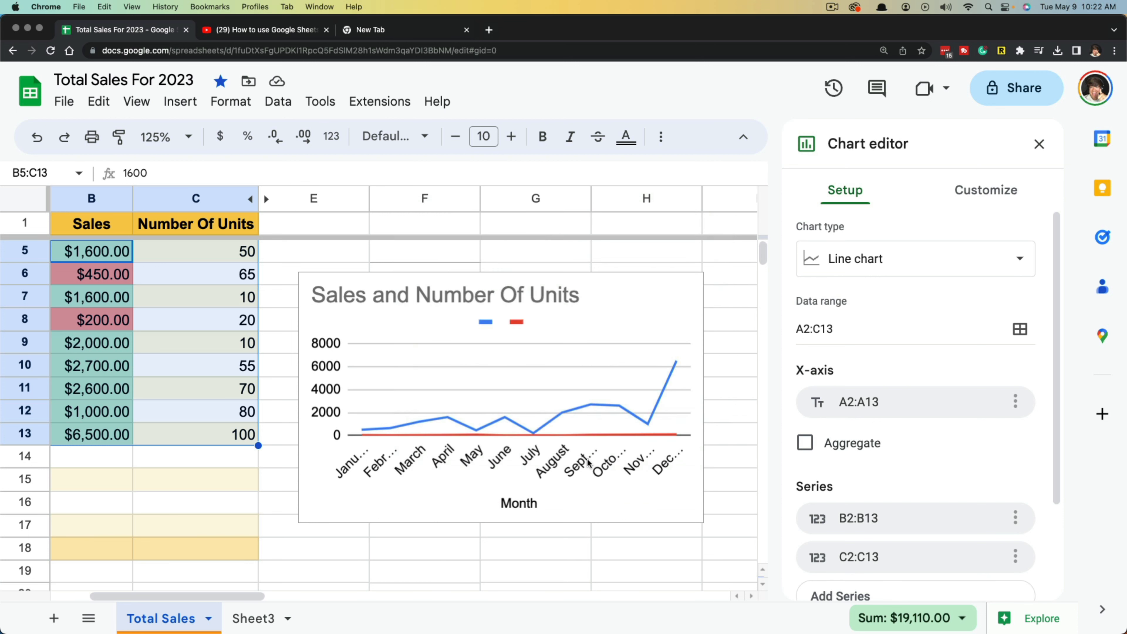
Step: Review the line chart's data range, setup options and customization categories
left_click(818, 331)
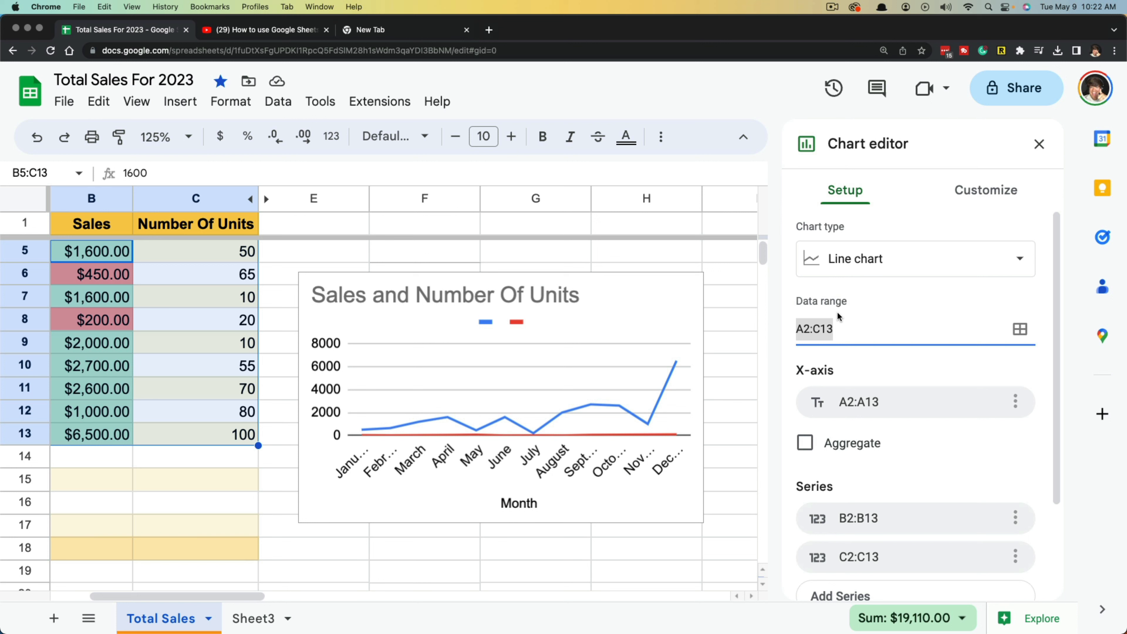
key("BackSpace")
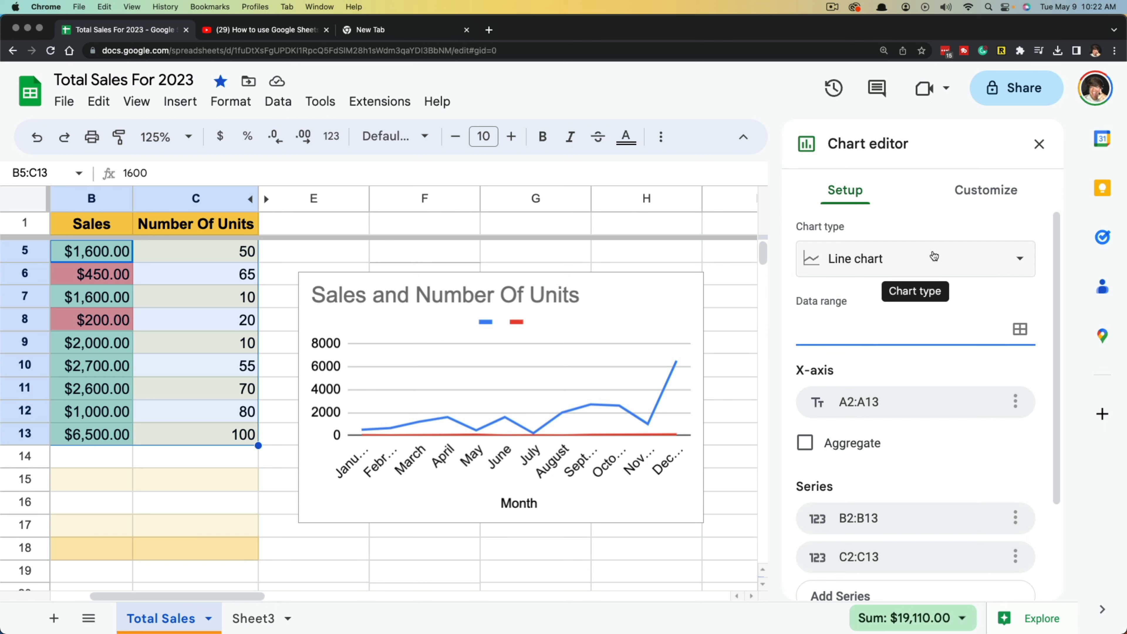
scroll(978, 535, "down", 3)
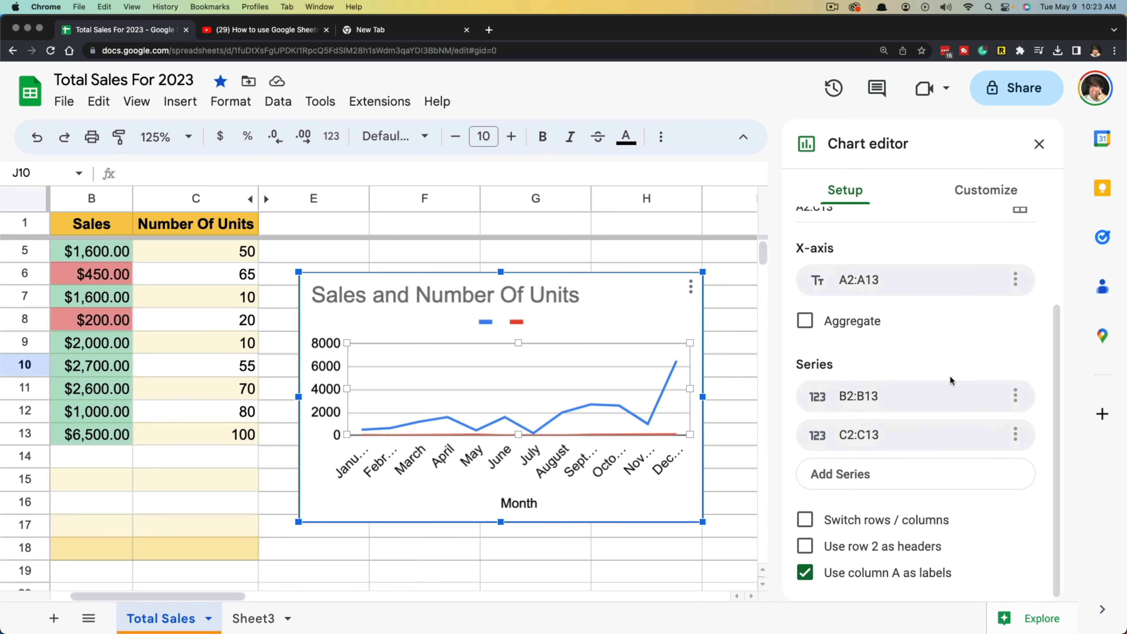
scroll(935, 462, "up", 3)
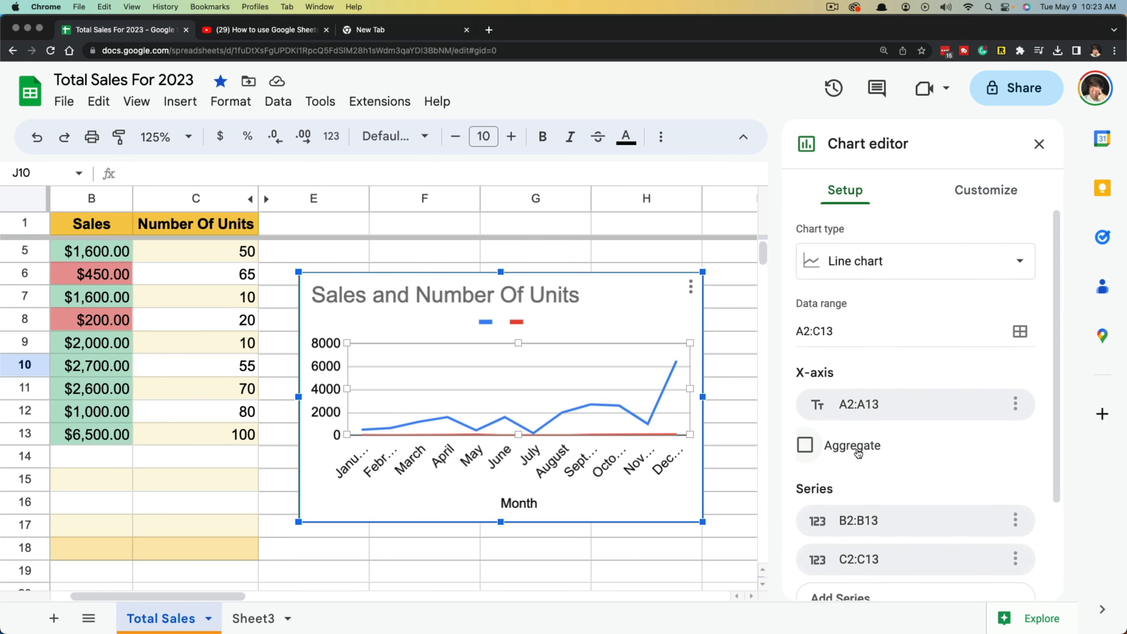
left_click(969, 192)
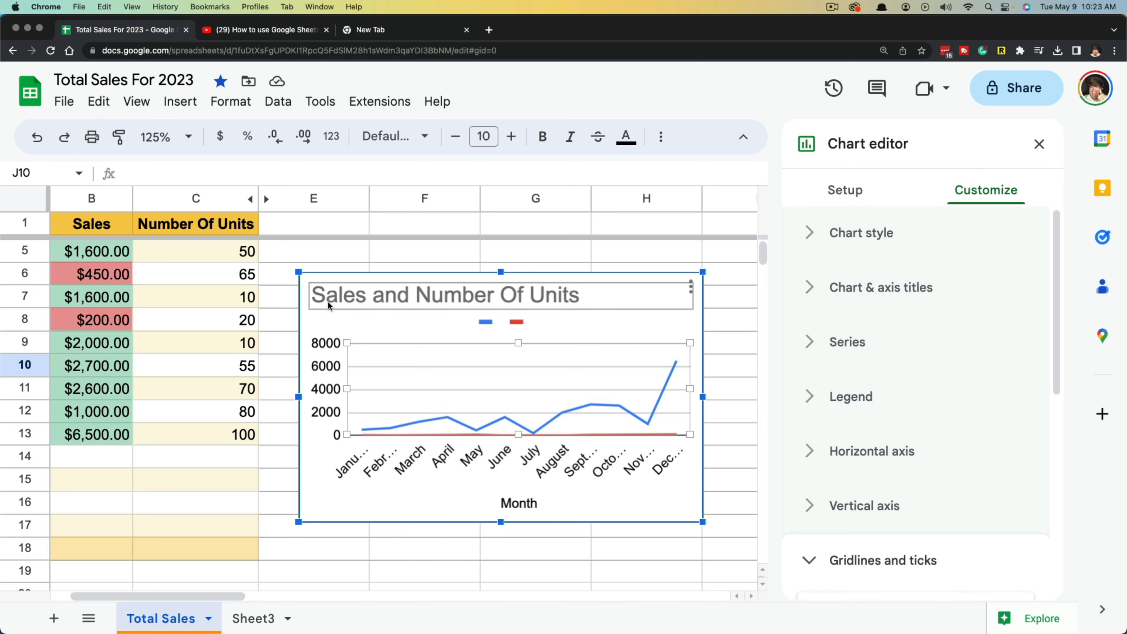
Step: Delete the Sales and Number Of Units chart and clear the stray July entry in cell F13
left_click(628, 304)
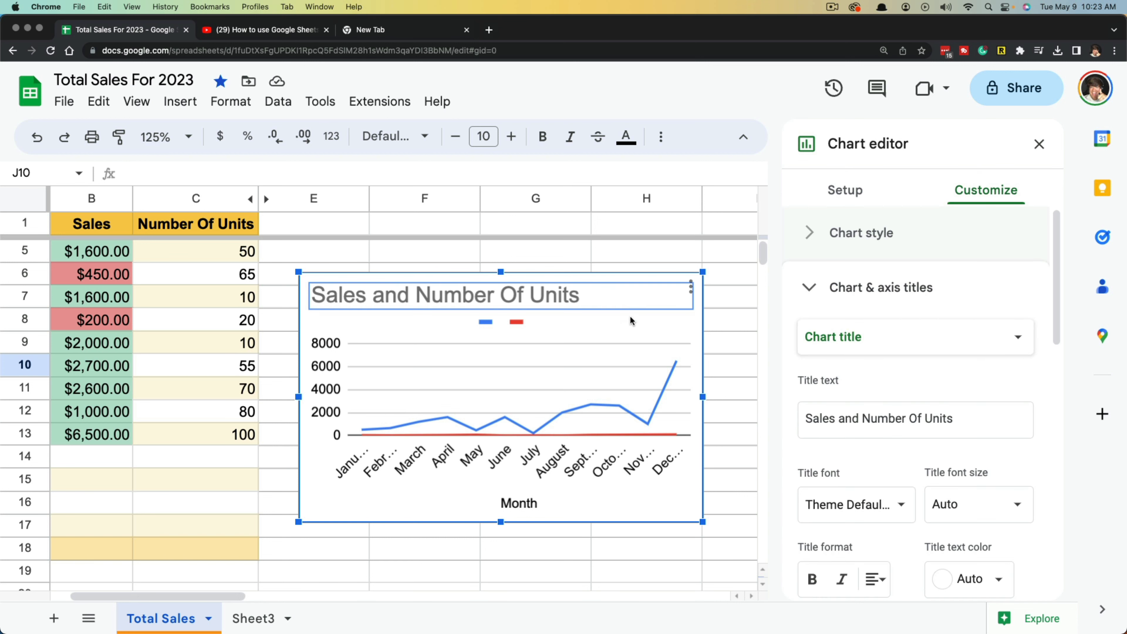
key("Delete")
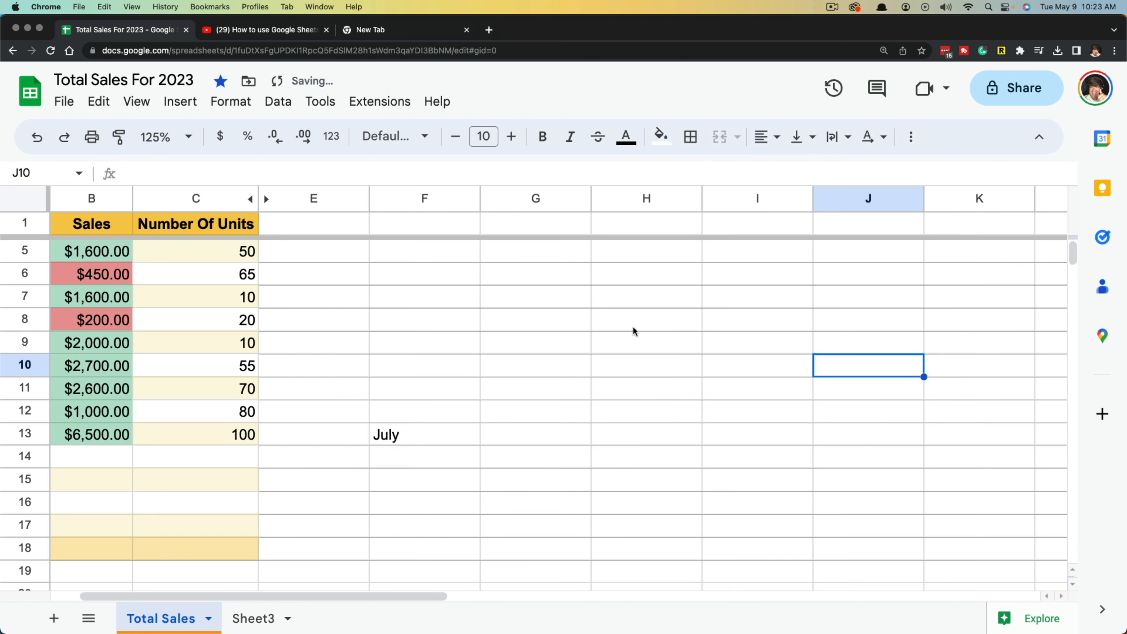
left_click(427, 430)
key("Delete")
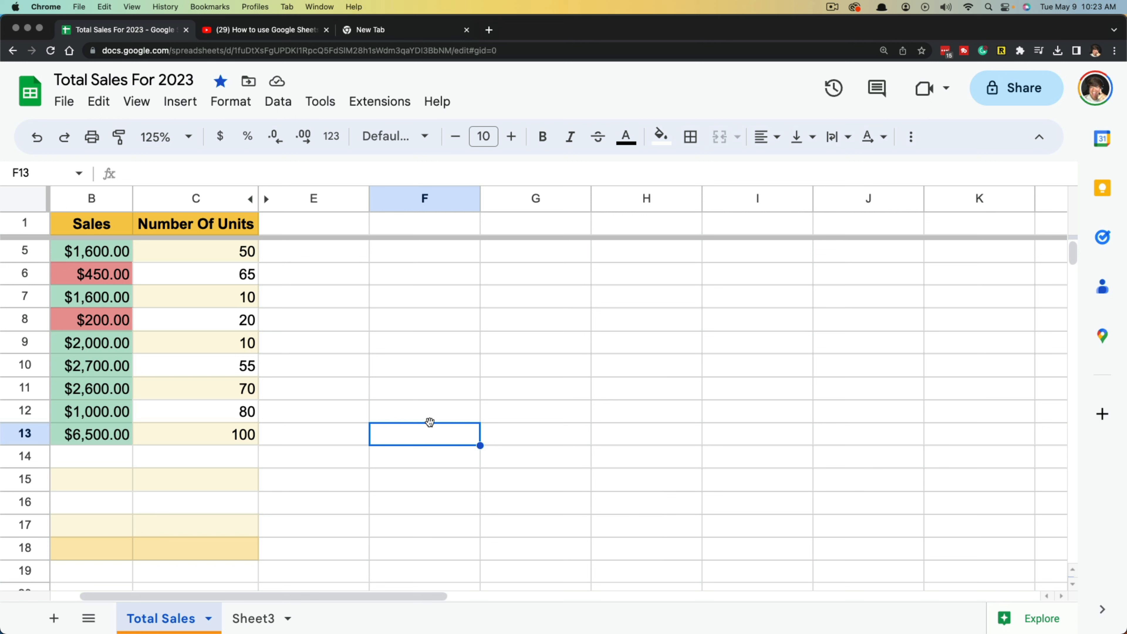
left_click(726, 412)
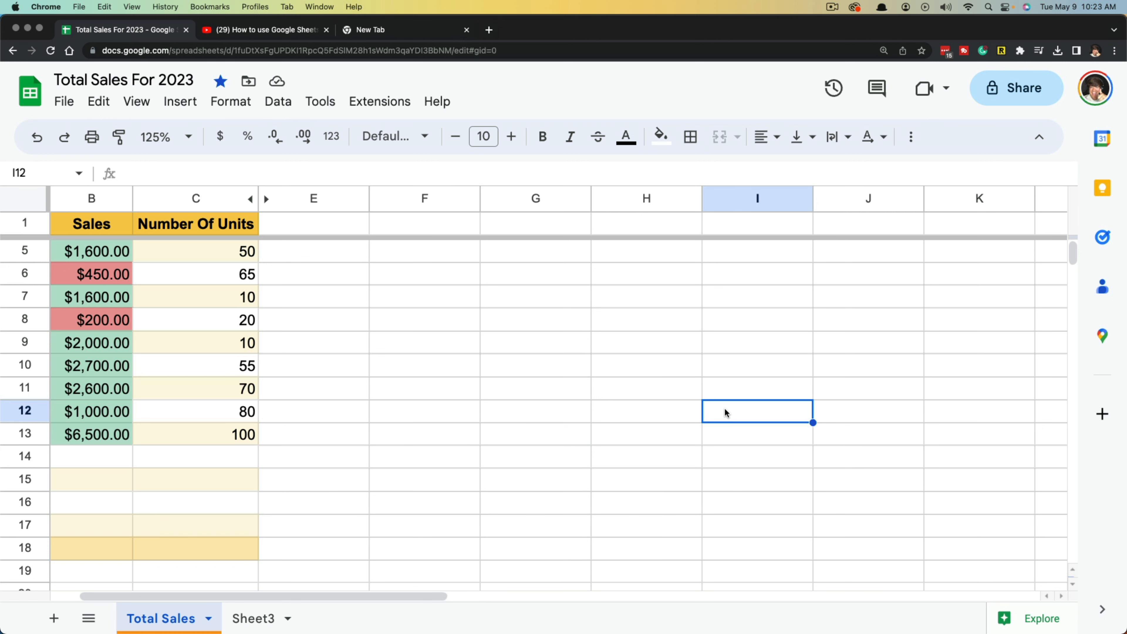
Step: Create a pivot table on a new sheet from the monthly data in A2:C13 of Total Sales
scroll(322, 408, "up", 3)
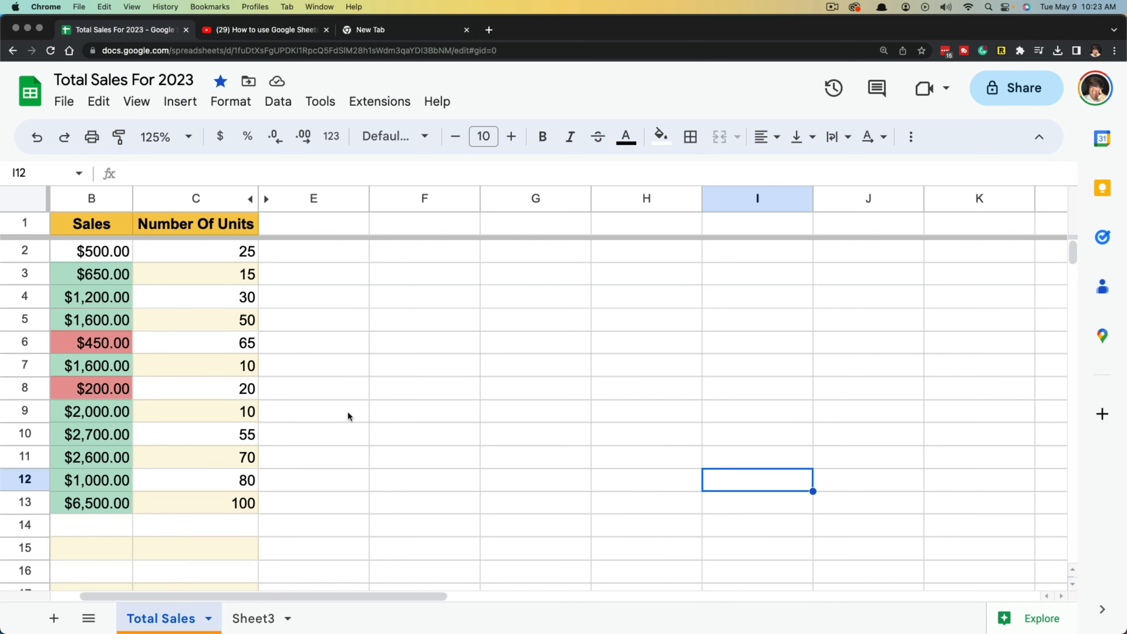
left_click_drag(127, 596, 96, 595)
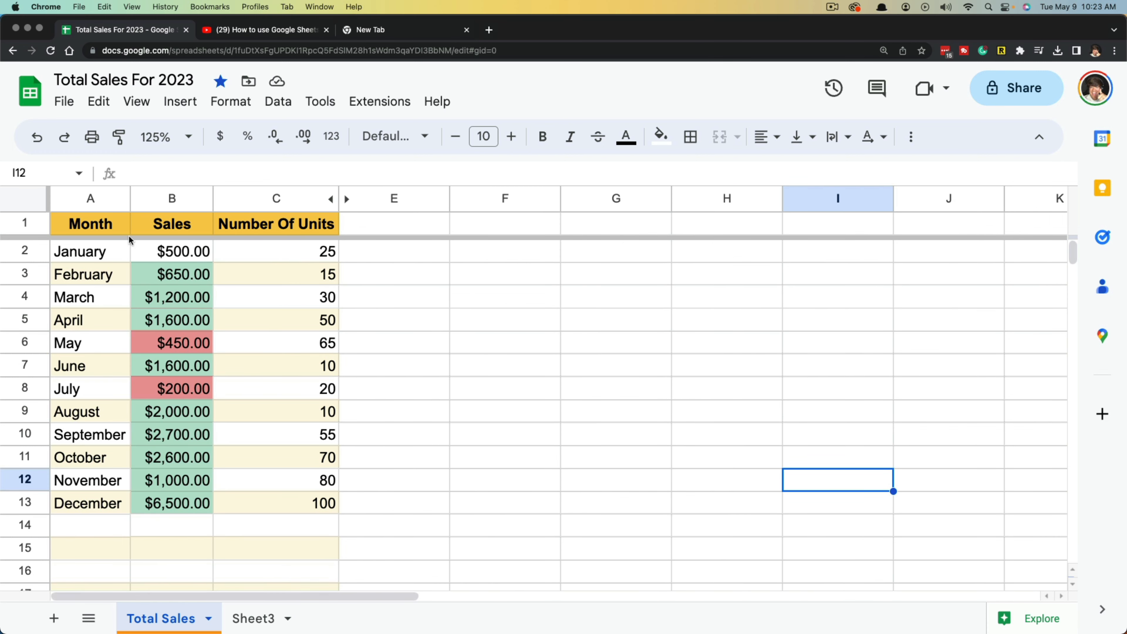
left_click_drag(81, 254, 355, 505)
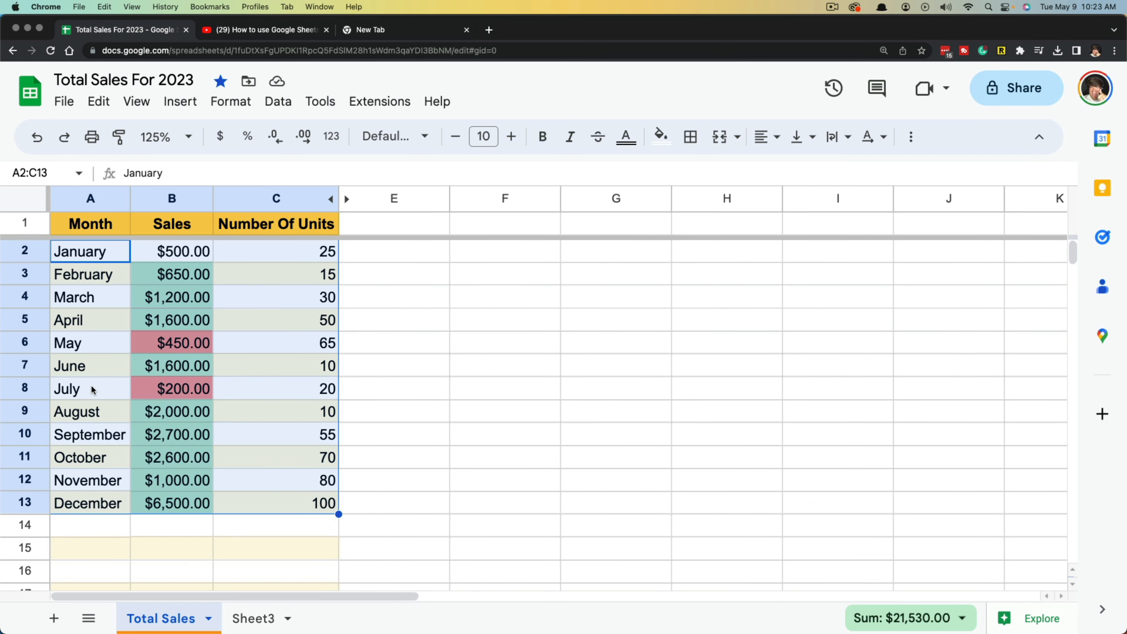
left_click(183, 106)
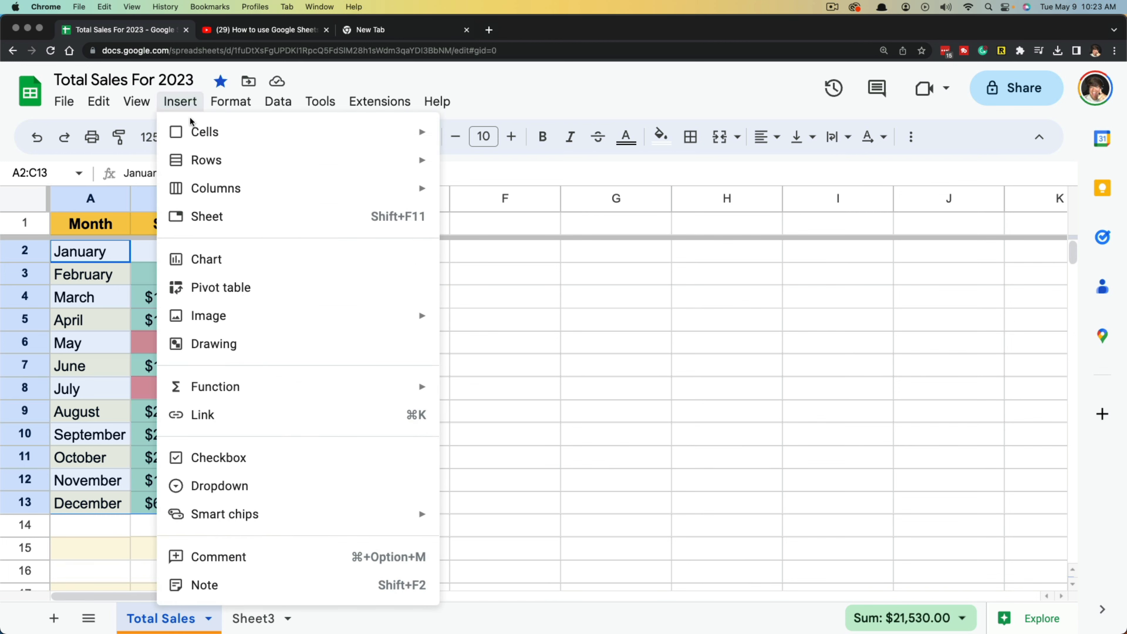
left_click(222, 288)
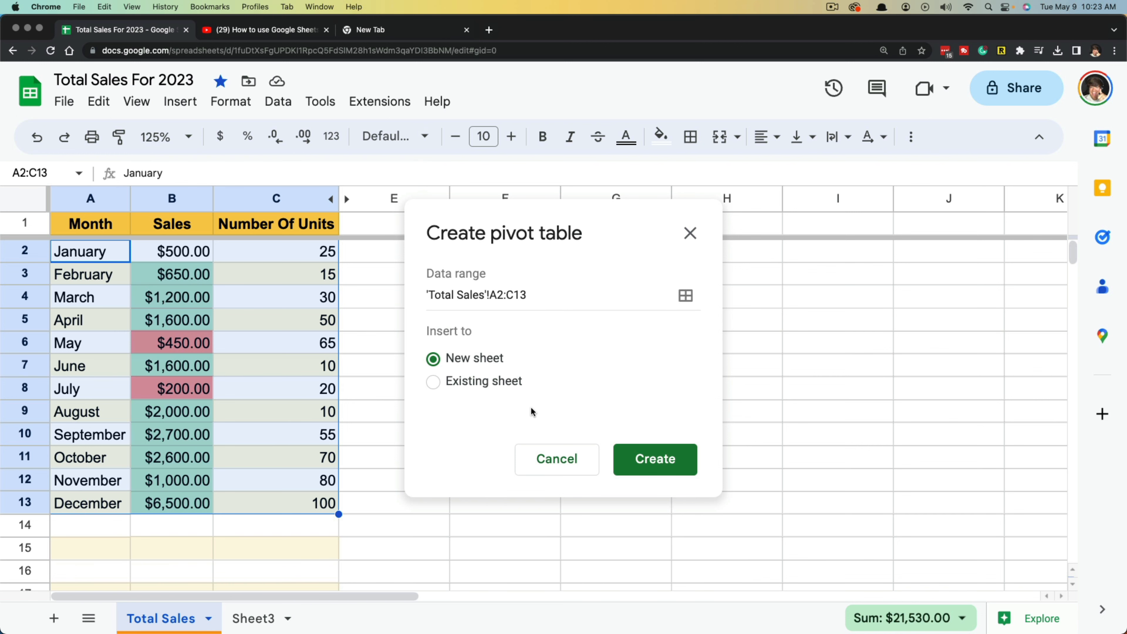
left_click(675, 462)
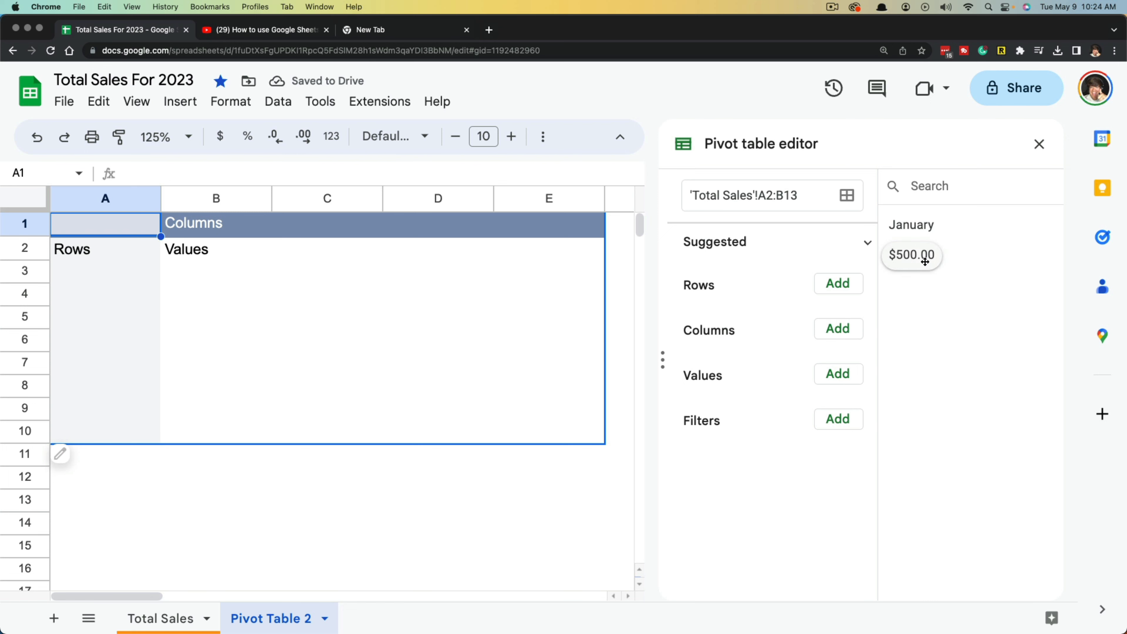
Step: Add the $500.00 field to the pivot table's values and summarize it by AVERAGE
left_click_drag(921, 255, 739, 401)
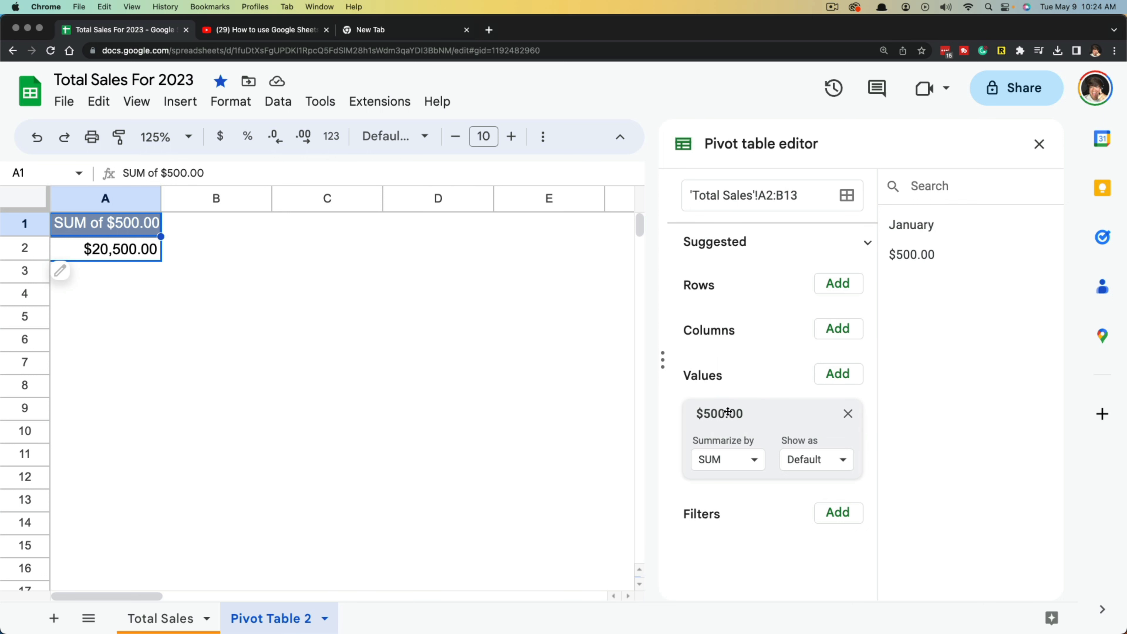
left_click(735, 460)
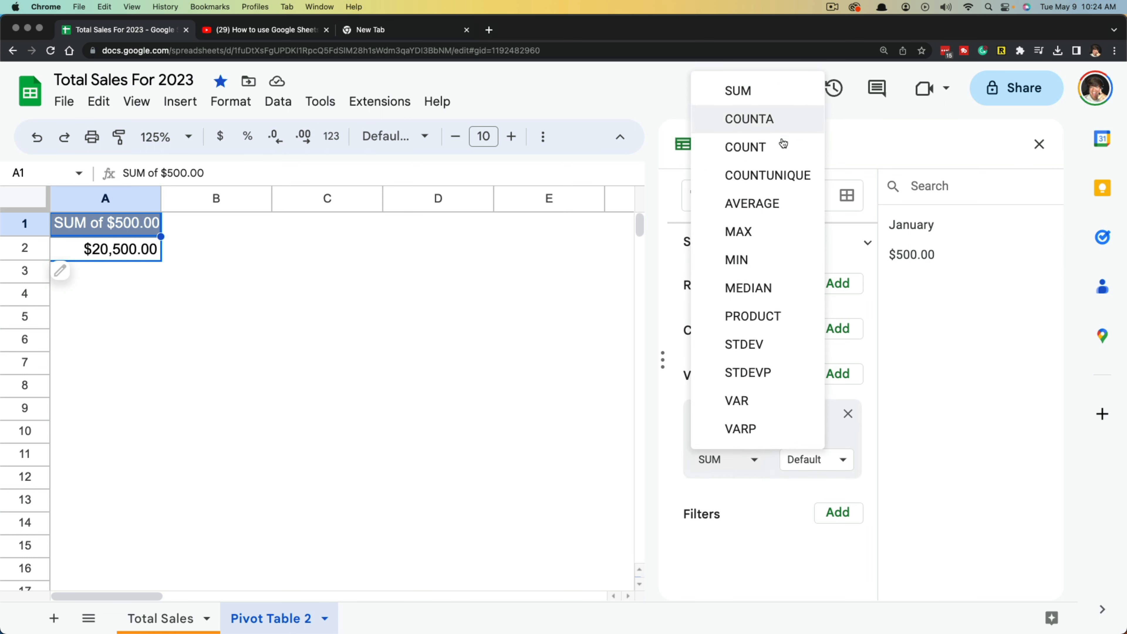
left_click(759, 203)
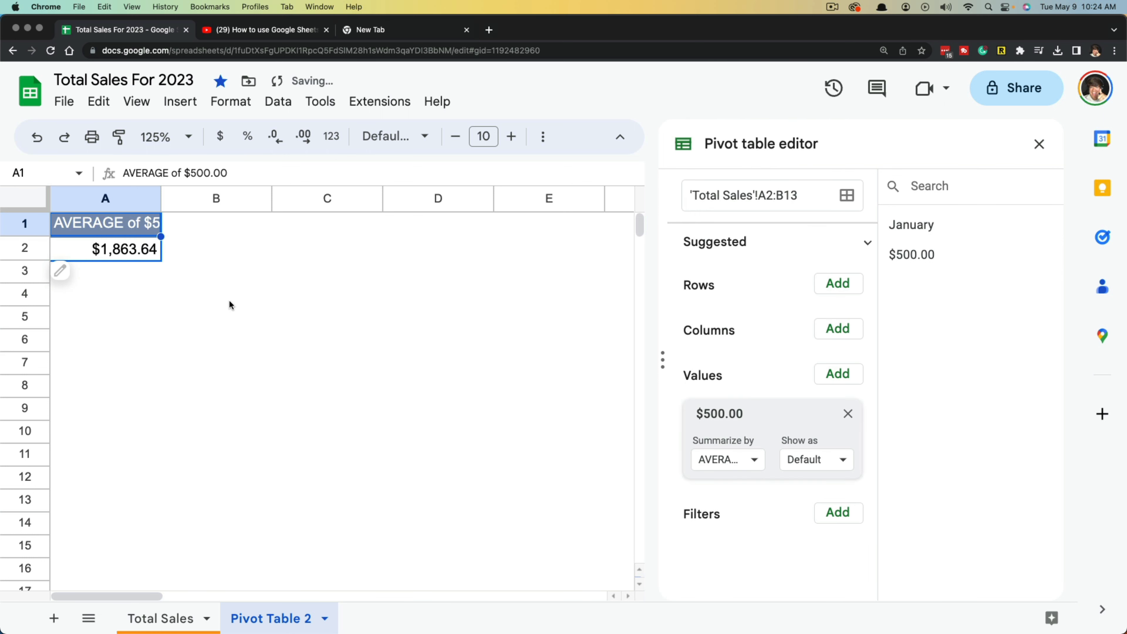
Step: Try showing the pivot table's values as % of row, and restore the Default display
left_click(834, 472)
left_click(830, 518)
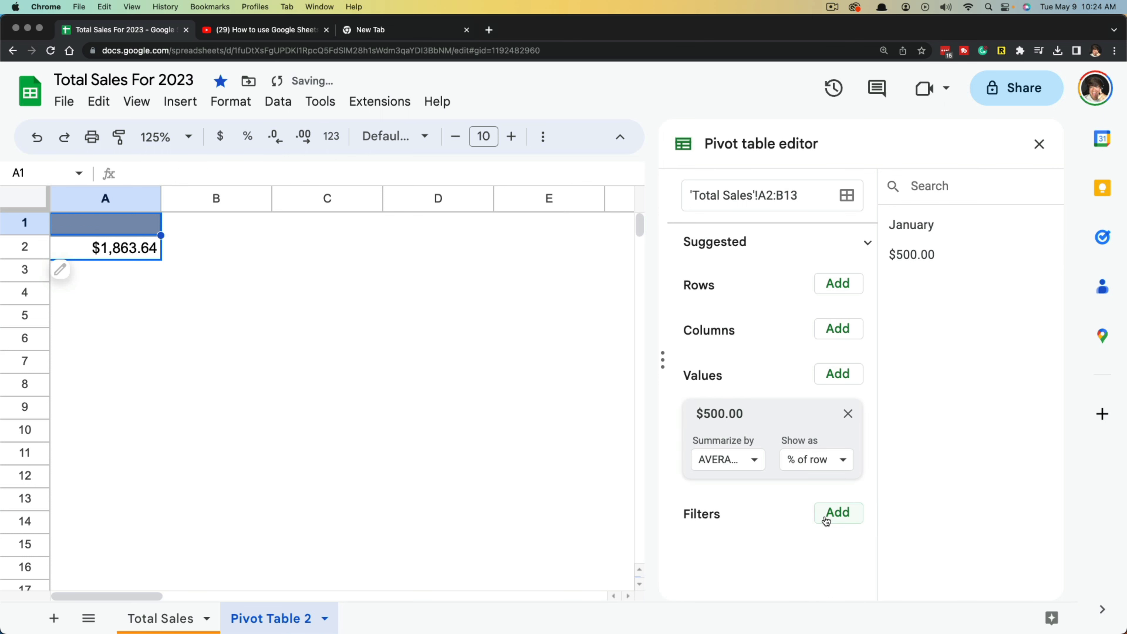
left_click(819, 469)
left_click(816, 489)
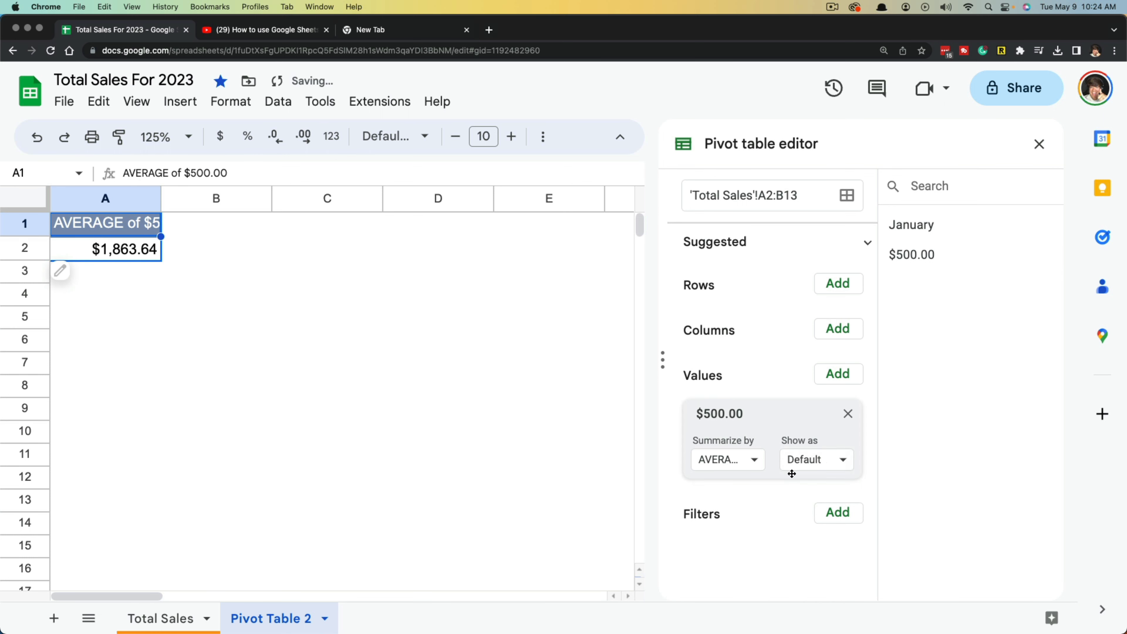
Step: Try the January field as pivot table columns, and place it under rows instead
left_click_drag(905, 225, 715, 349)
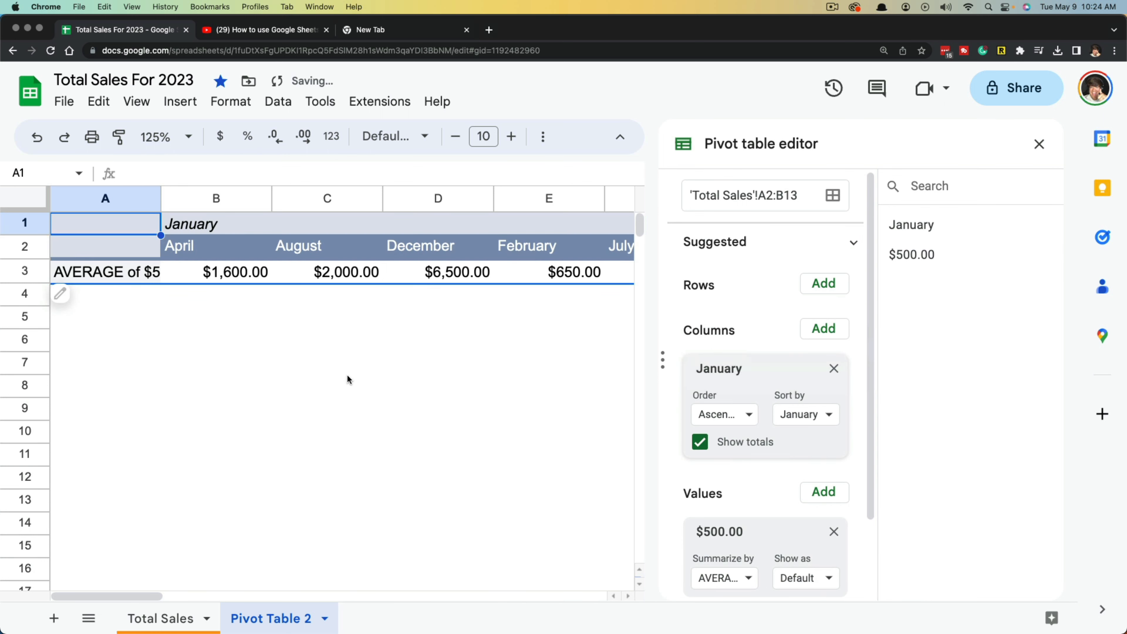
left_click_drag(752, 384, 702, 298)
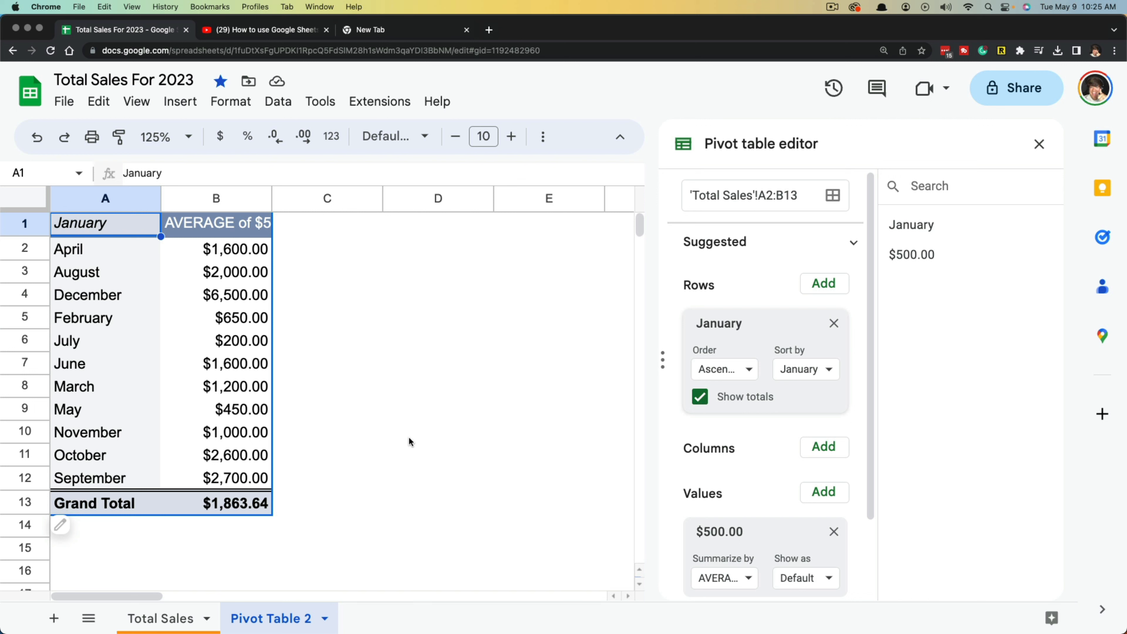
left_click(834, 324)
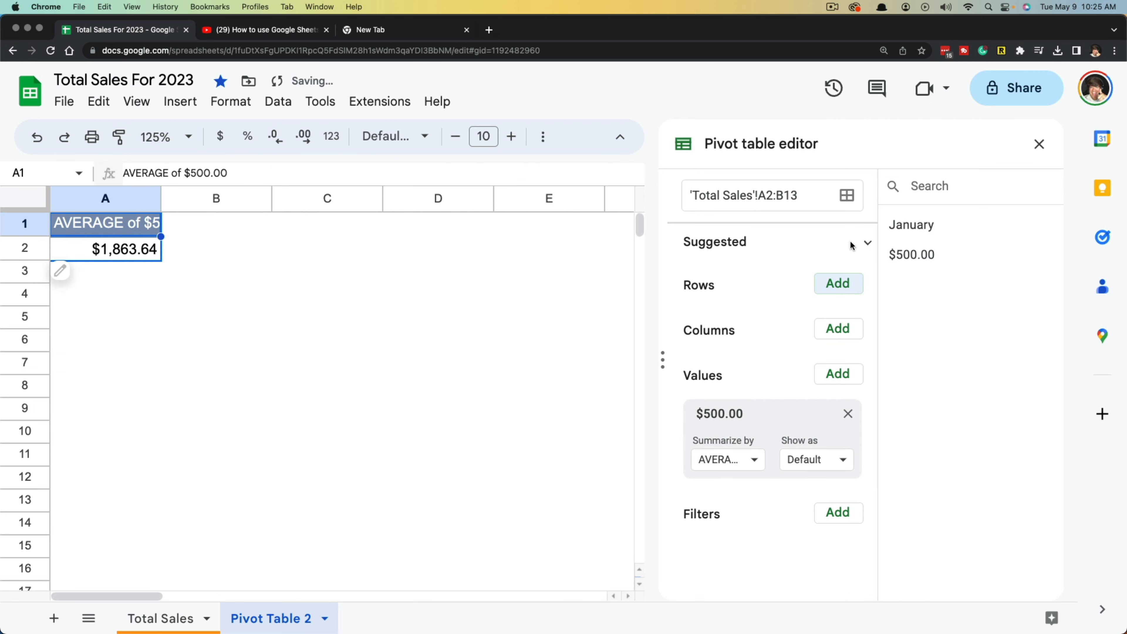
left_click_drag(918, 225, 683, 308)
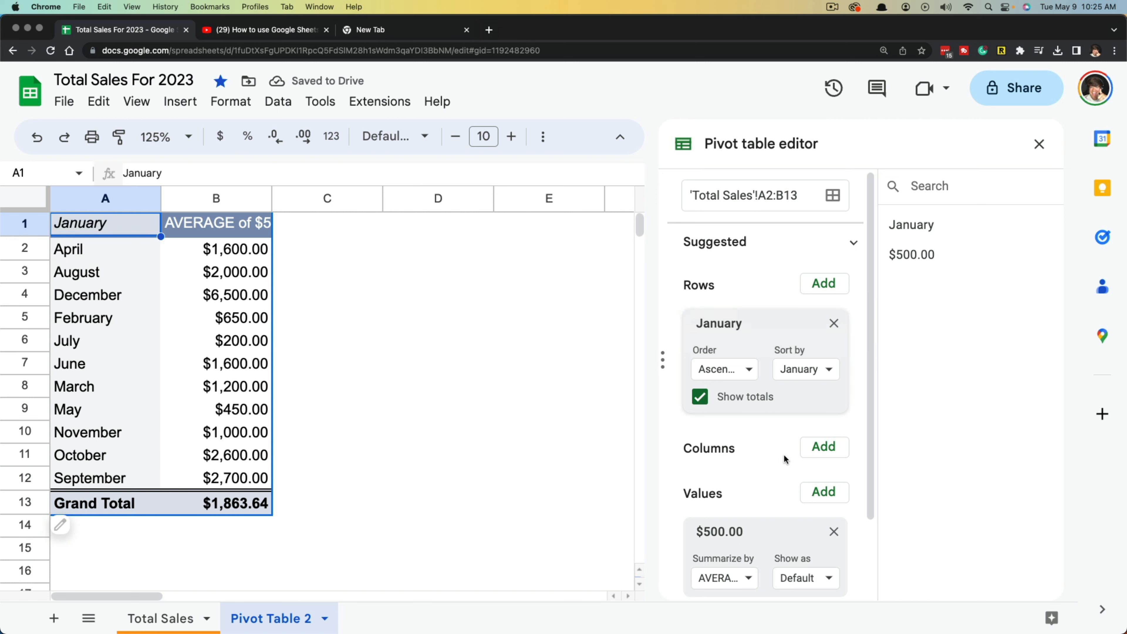
Step: Try MEDIAN for the pivot table's $500.00 values, and set the summary to SUM
scroll(785, 460, "down", 3)
left_click(731, 484)
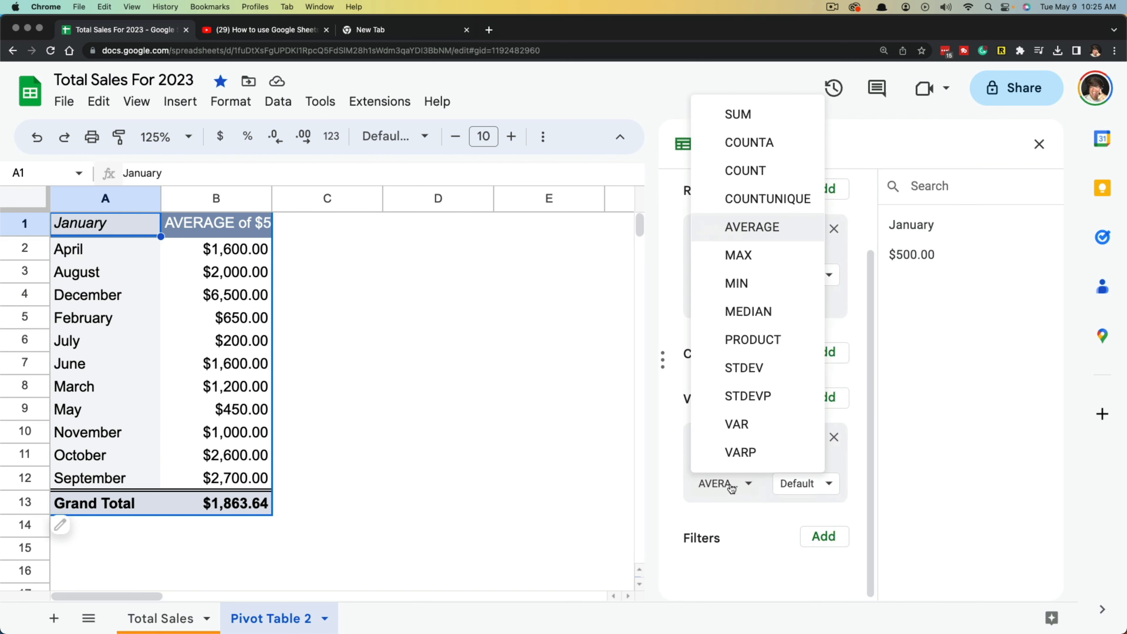
left_click(744, 313)
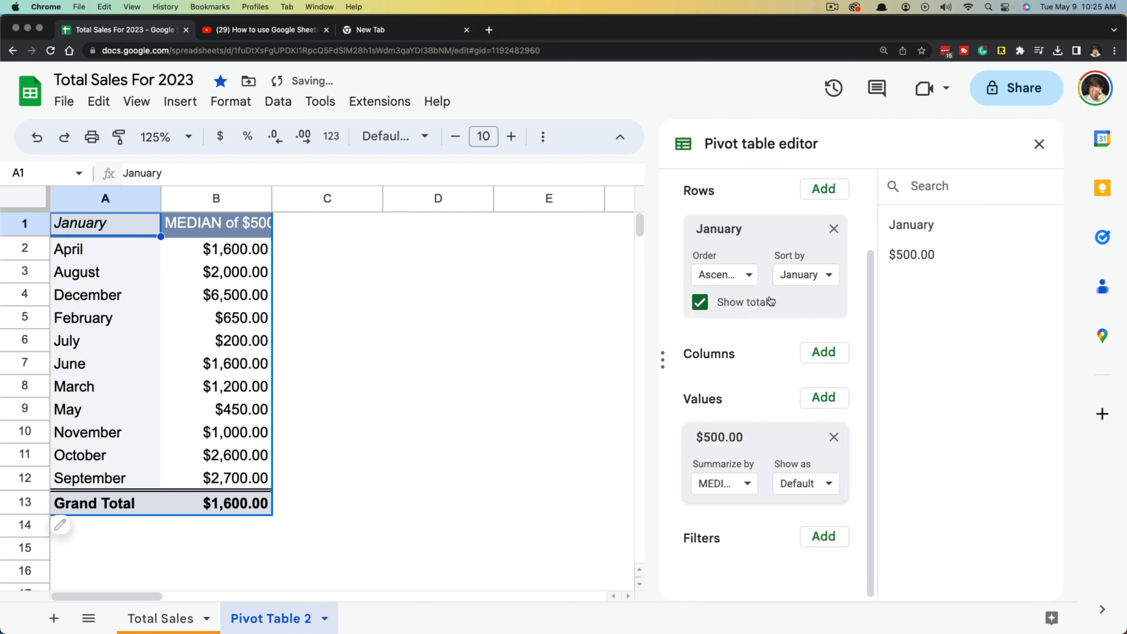
left_click(738, 486)
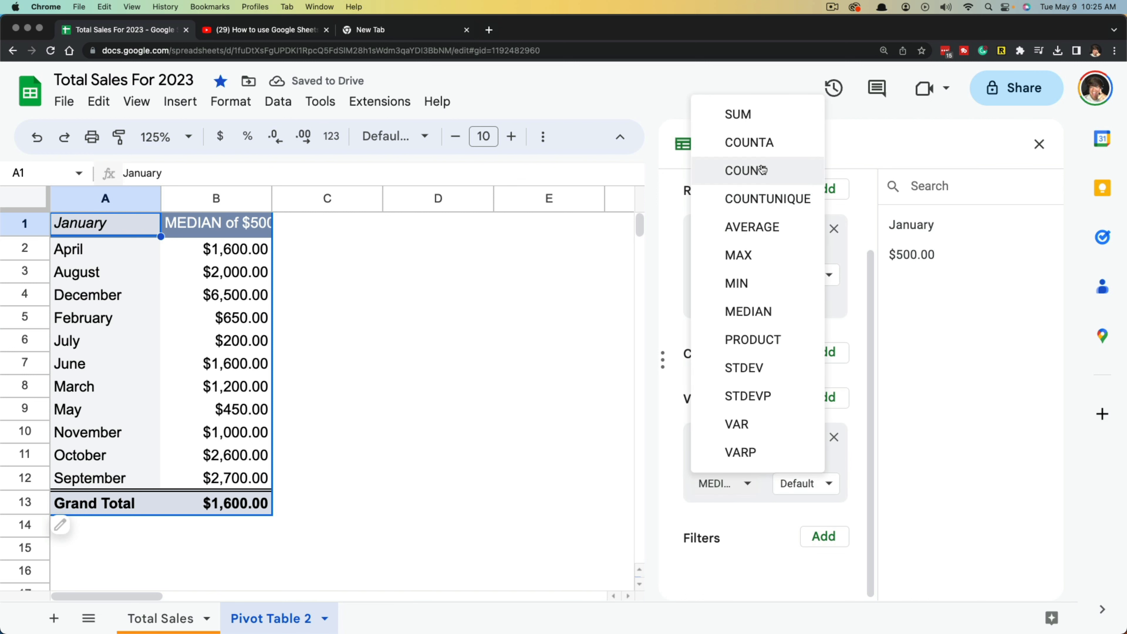
left_click(750, 116)
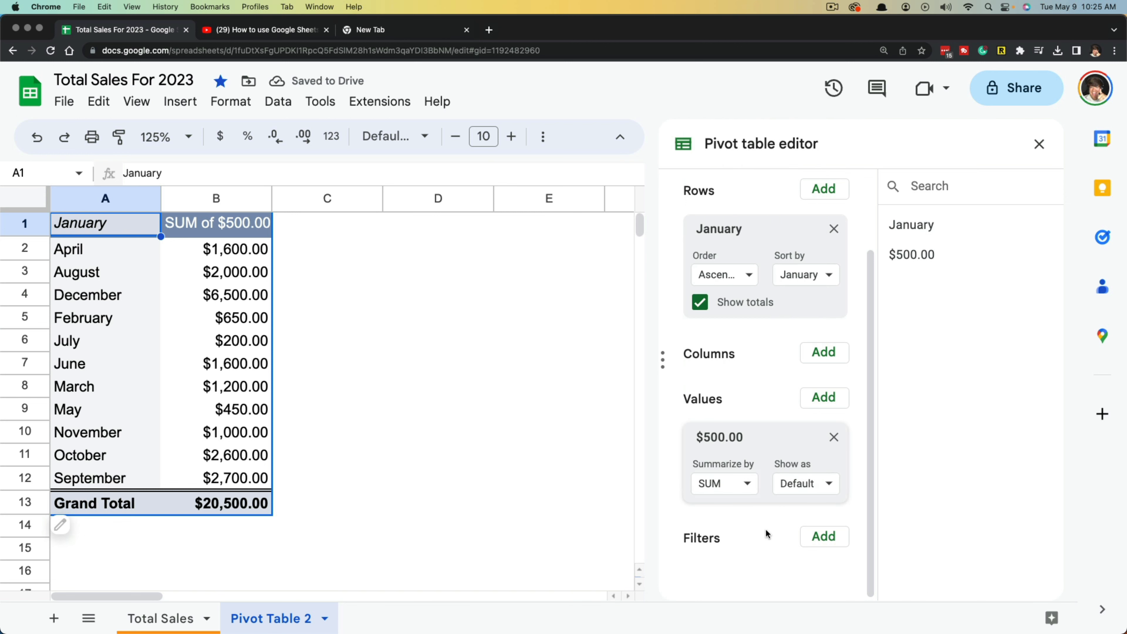
left_click(819, 540)
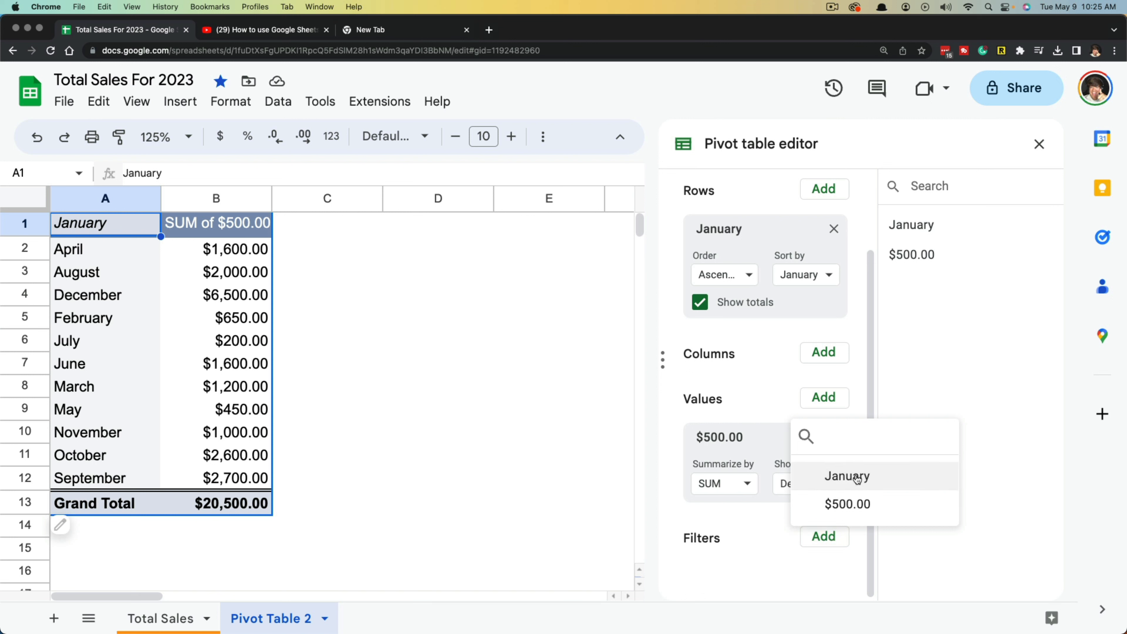
left_click(750, 573)
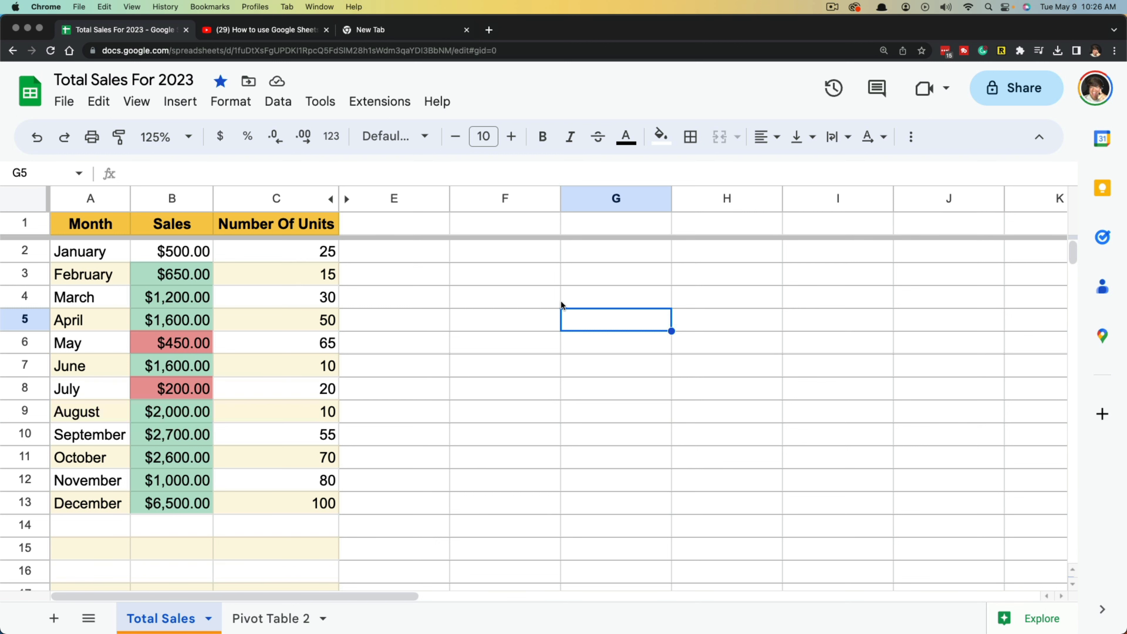
Step: Start sharing the Total Sales For 2023 spreadsheet and add the third suggested contact as the recipient
left_click(1016, 97)
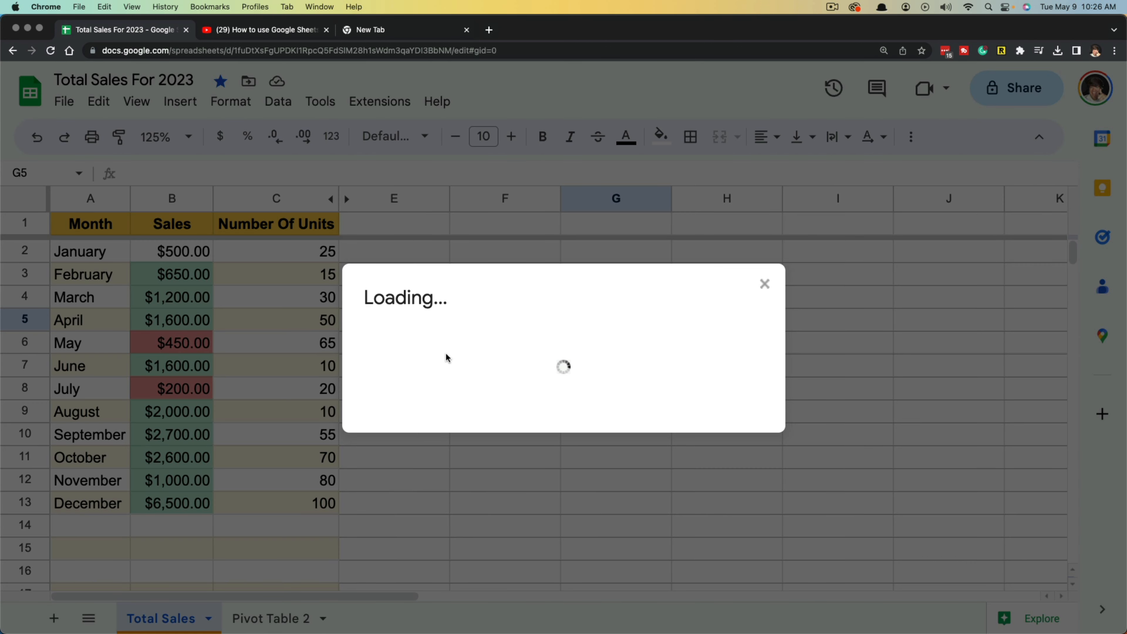
left_click(439, 263)
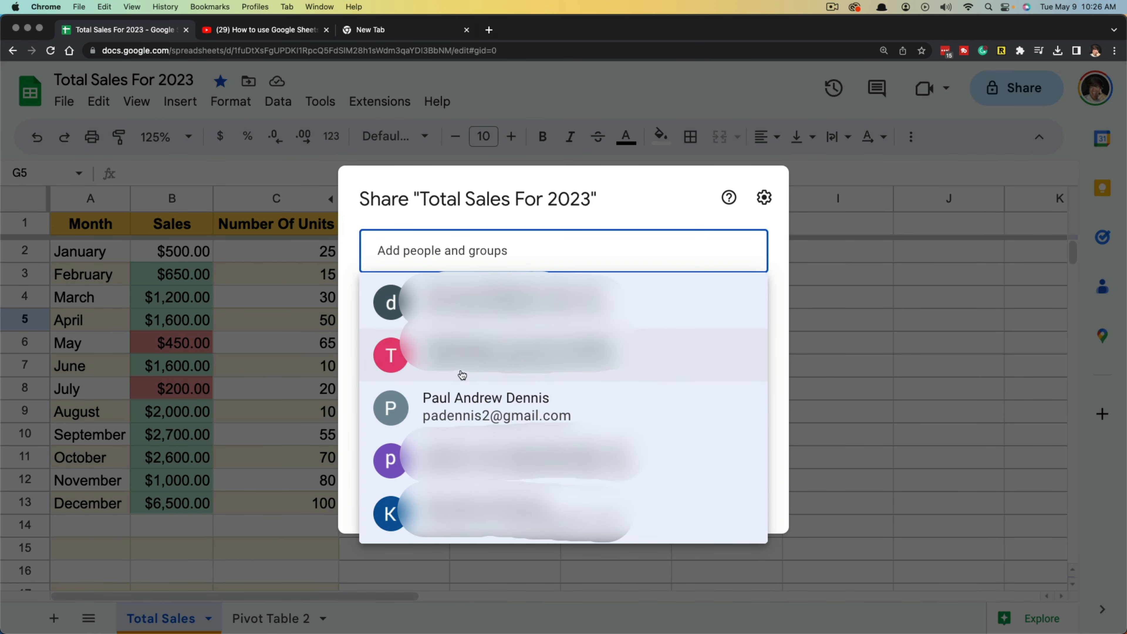
left_click(478, 410)
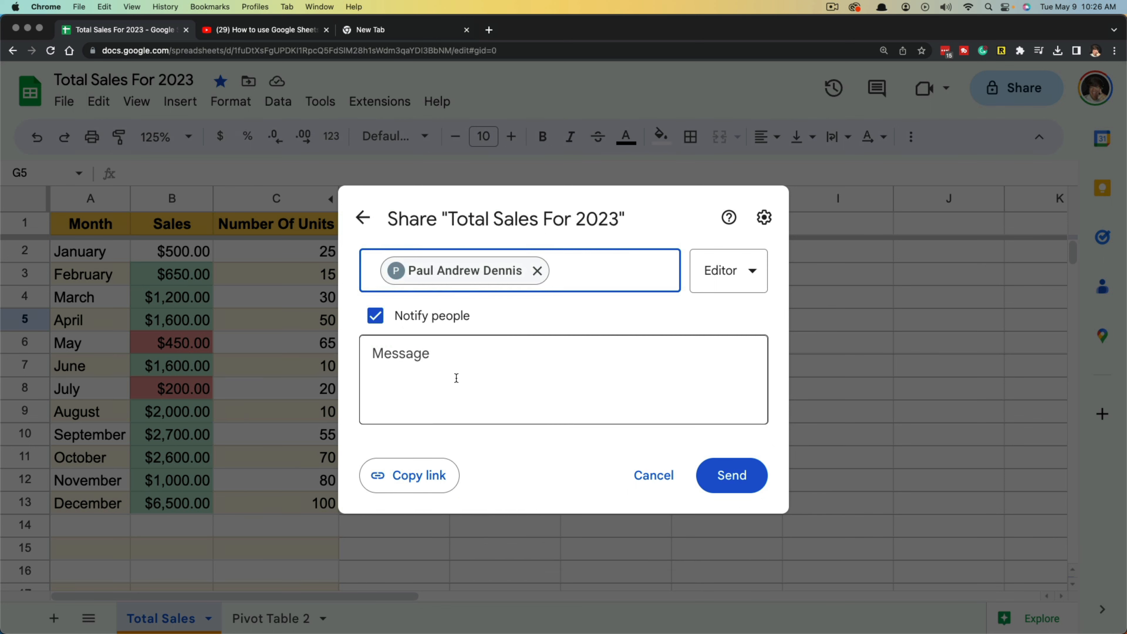
left_click(456, 378)
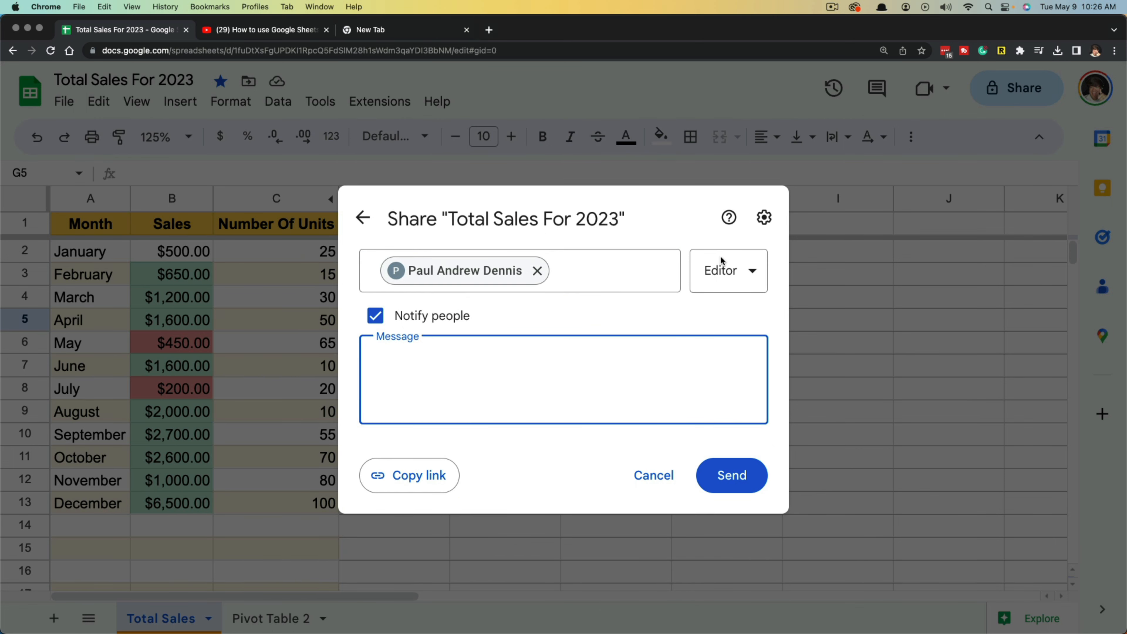
Step: Choose the Editor role for the recipient and copy the spreadsheet's sharing link
left_click(736, 278)
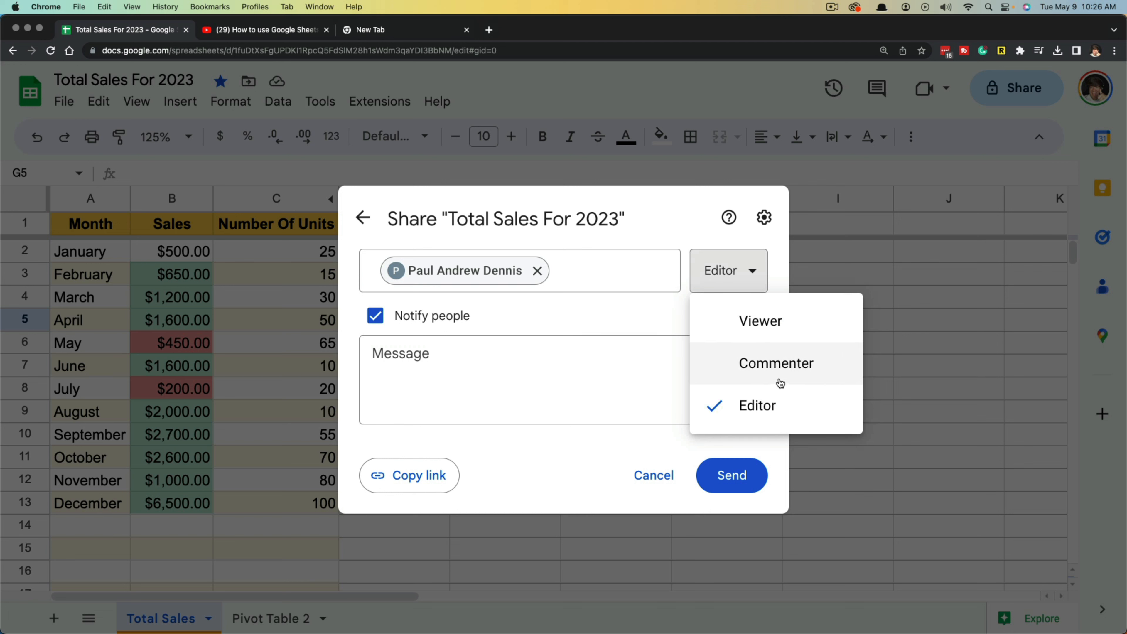
left_click(747, 406)
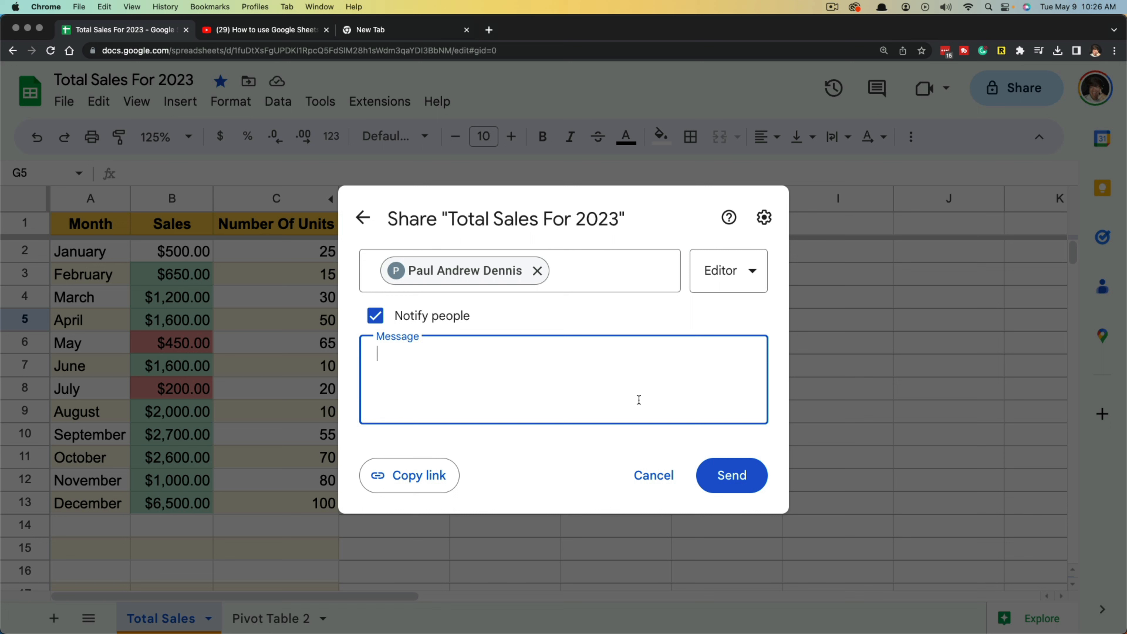
left_click(408, 483)
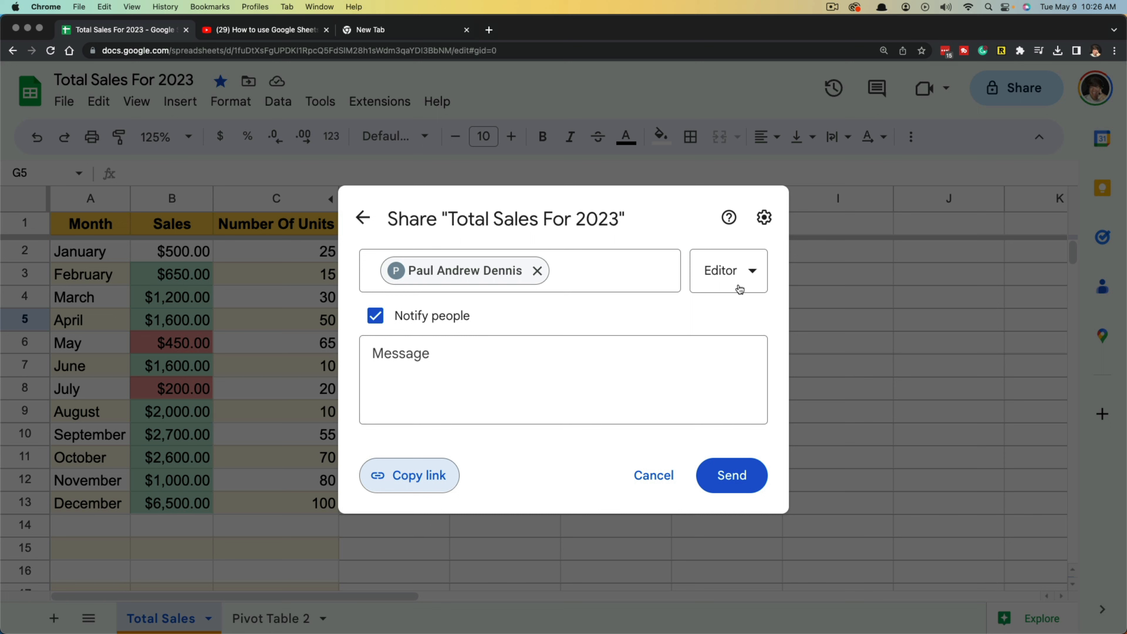
Step: Set the recipient's role to Viewer and send the sharing invitation
left_click(714, 273)
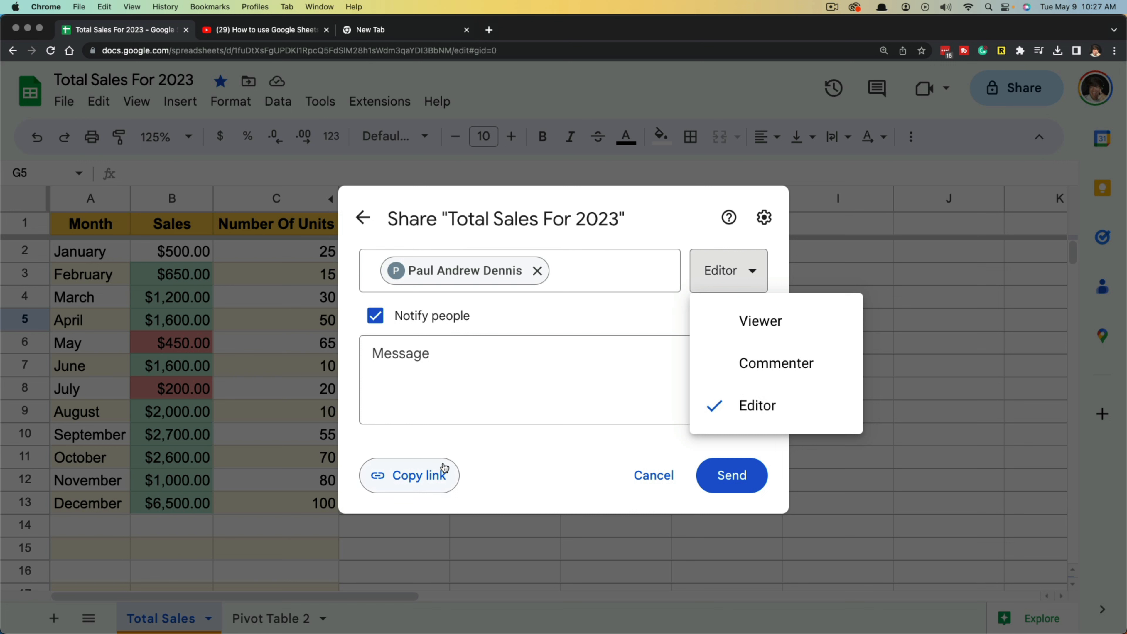
left_click(794, 324)
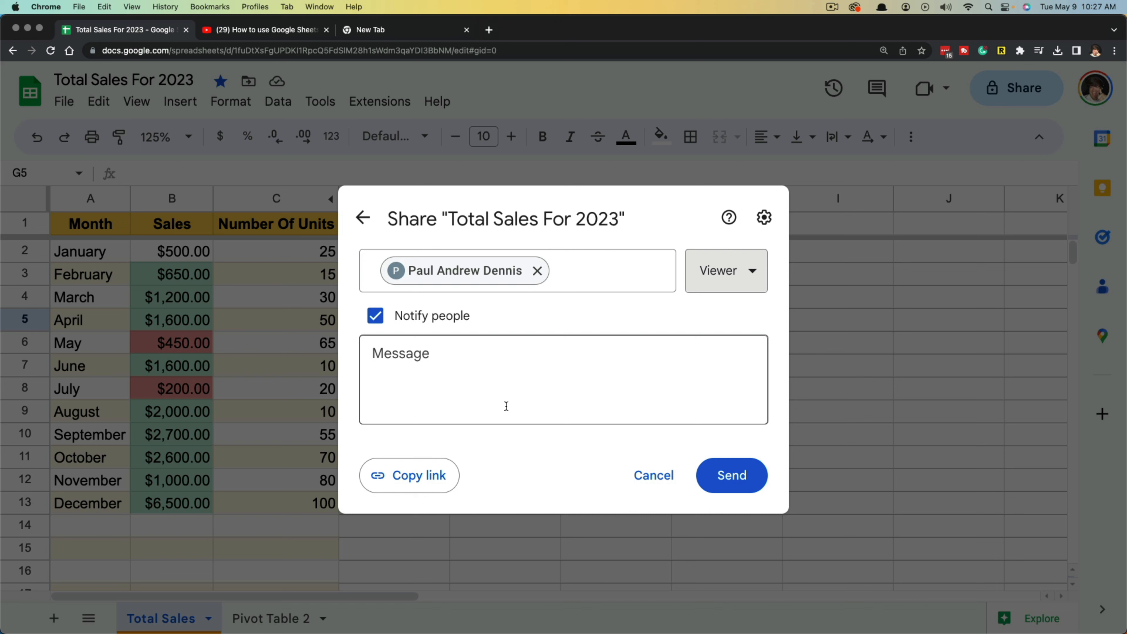
left_click(735, 488)
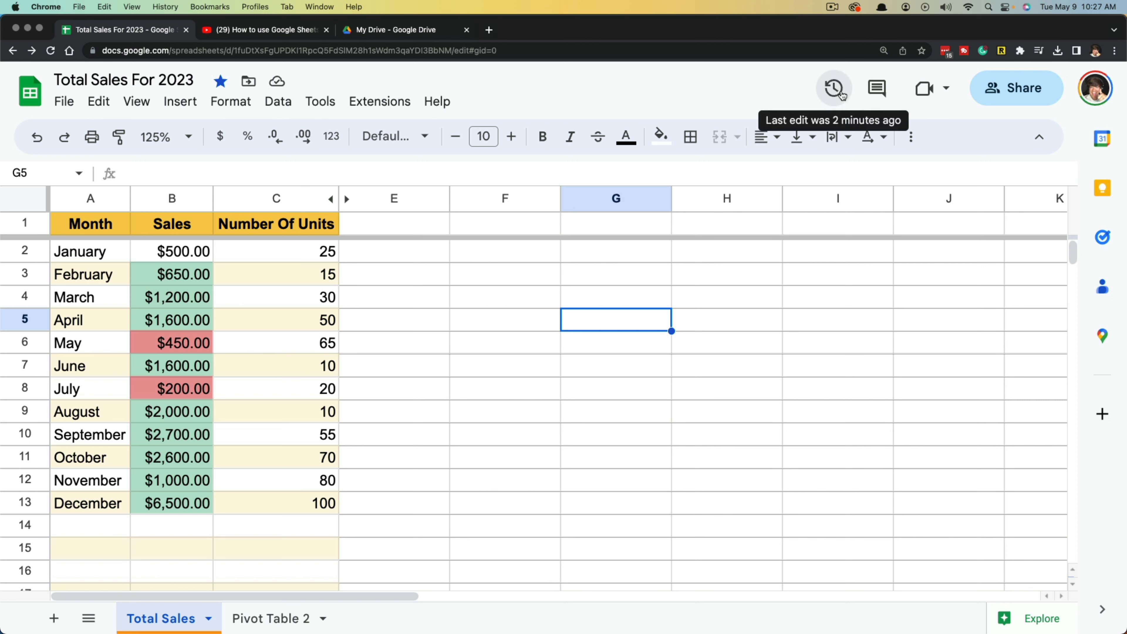
Step: Add the comment "Comment here" to cell G5 of the Total Sales sheet
left_click(877, 100)
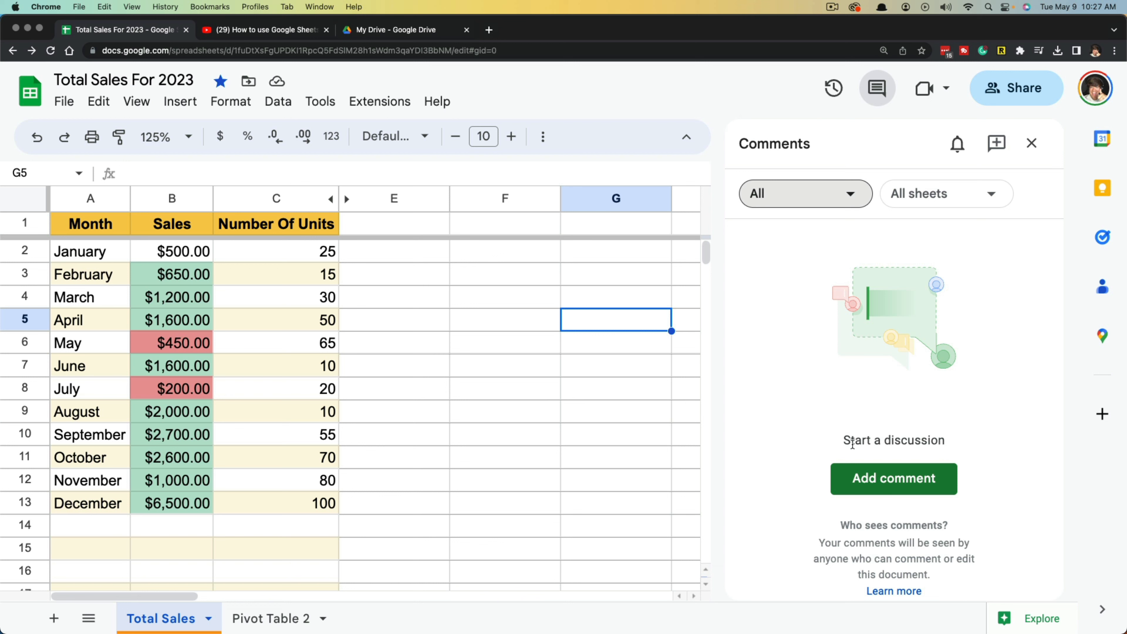
left_click(862, 481)
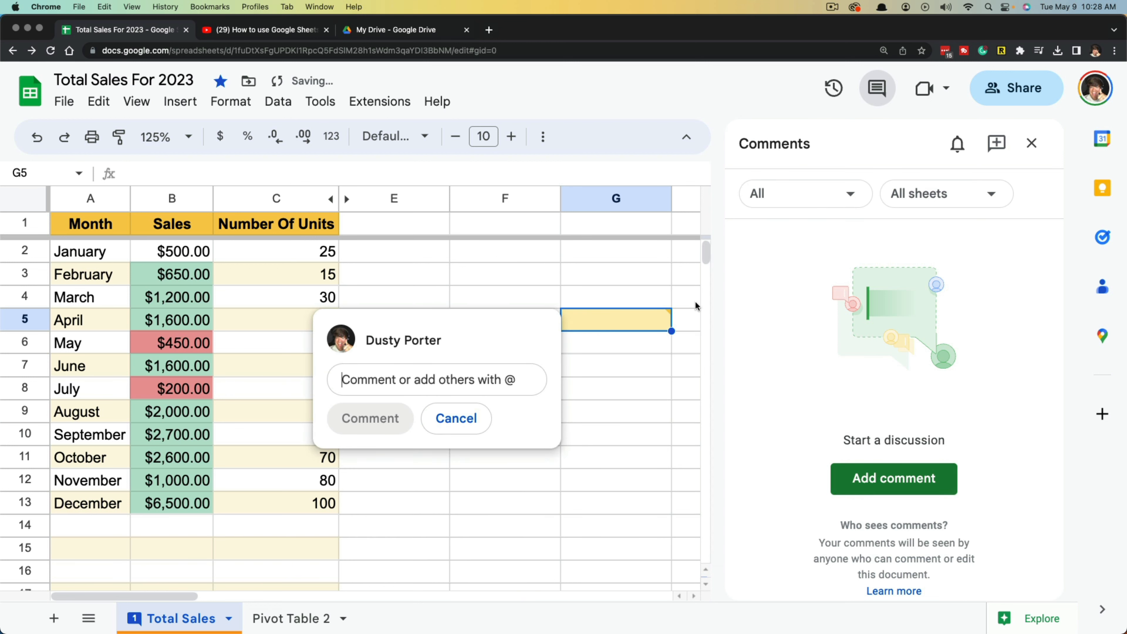
type("Comment here")
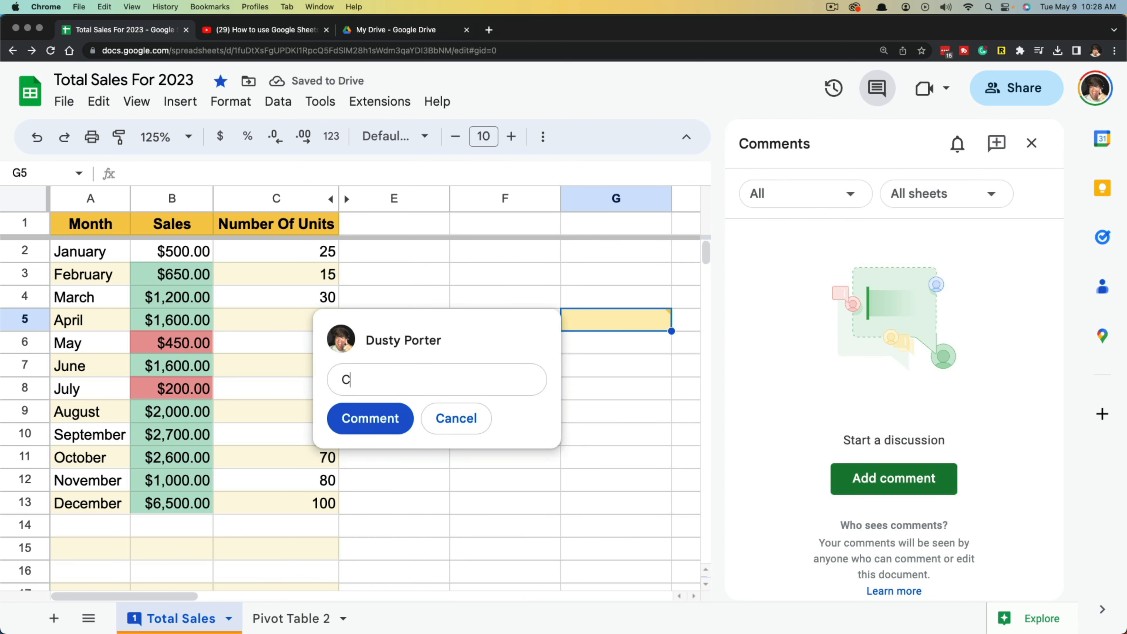
key("super+Return")
left_click(645, 329)
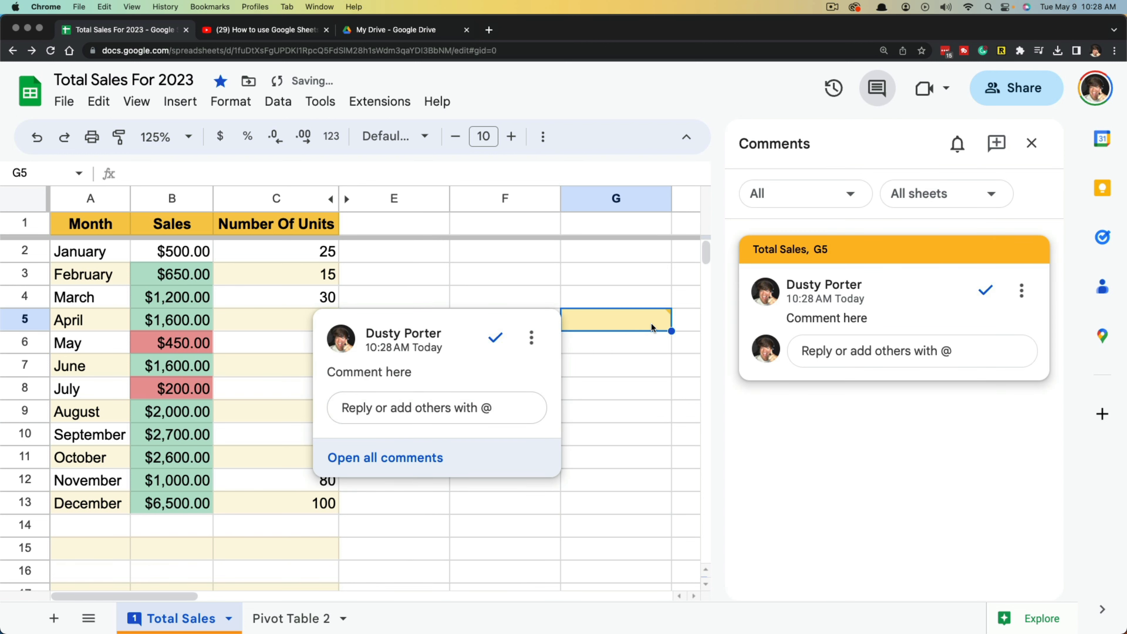
Step: Reopen the comment on cell G5 from the comment list and mark it as resolved
left_click(652, 406)
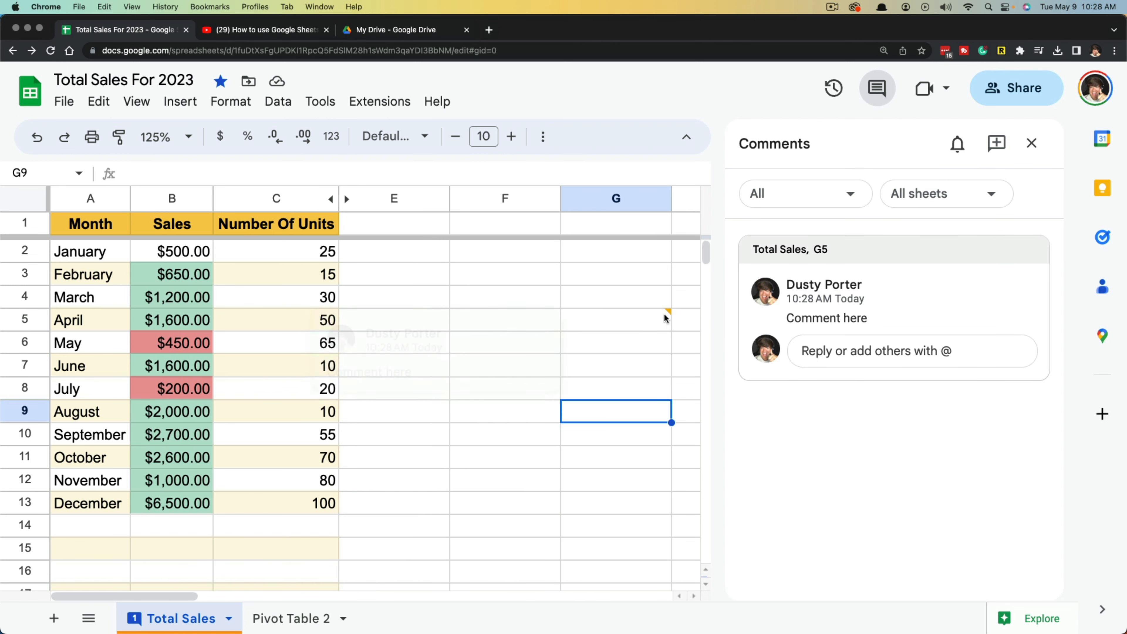
left_click(960, 323)
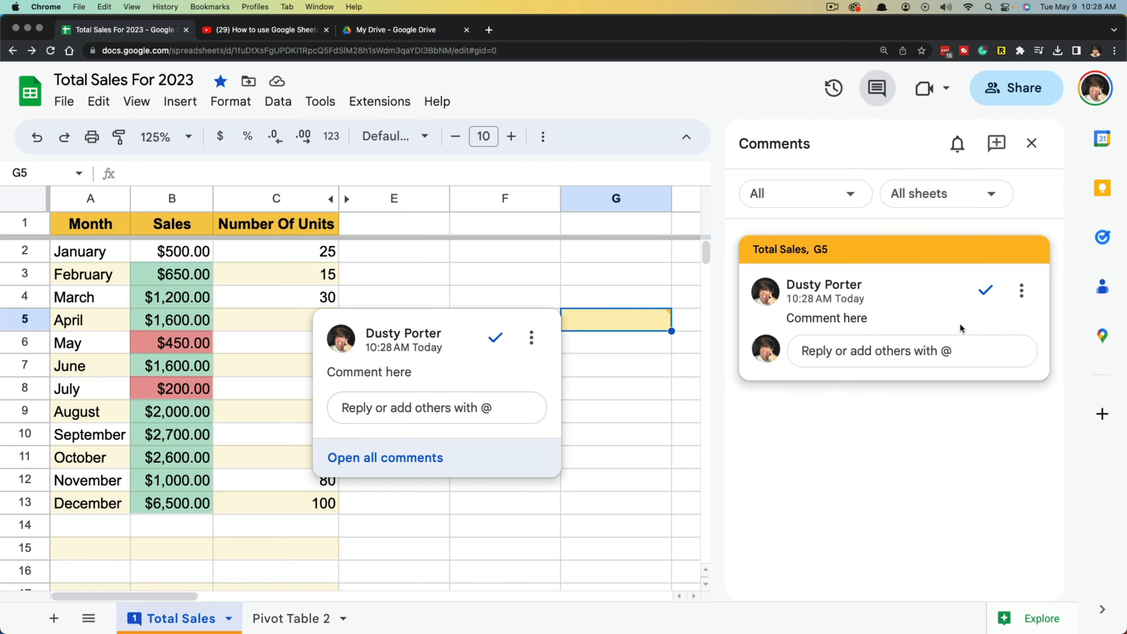
left_click(986, 292)
left_click(639, 368)
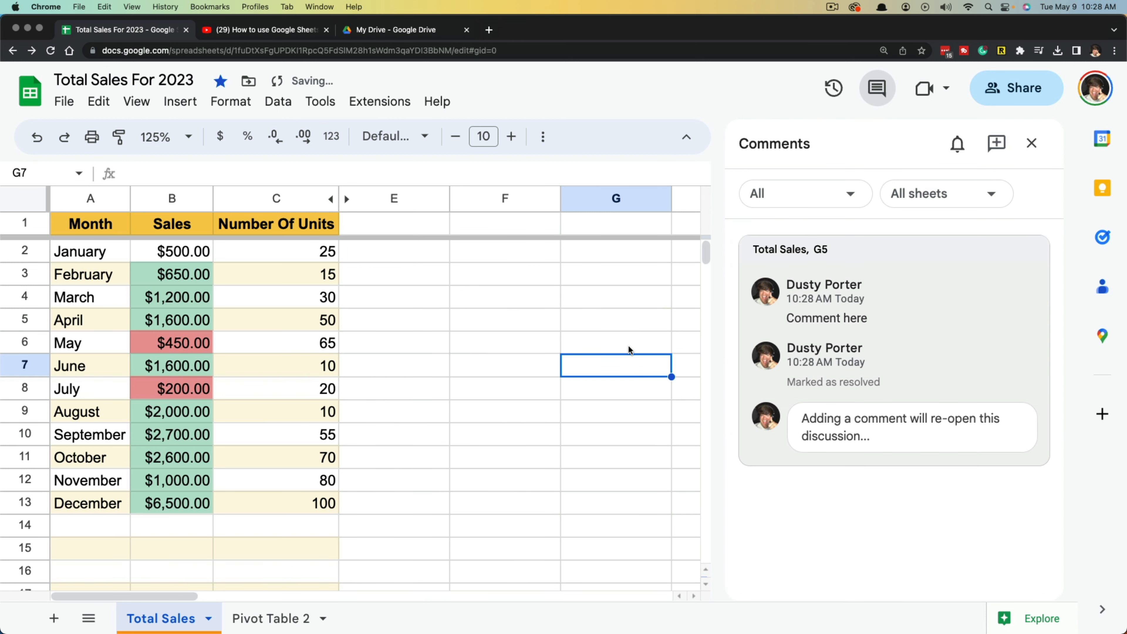